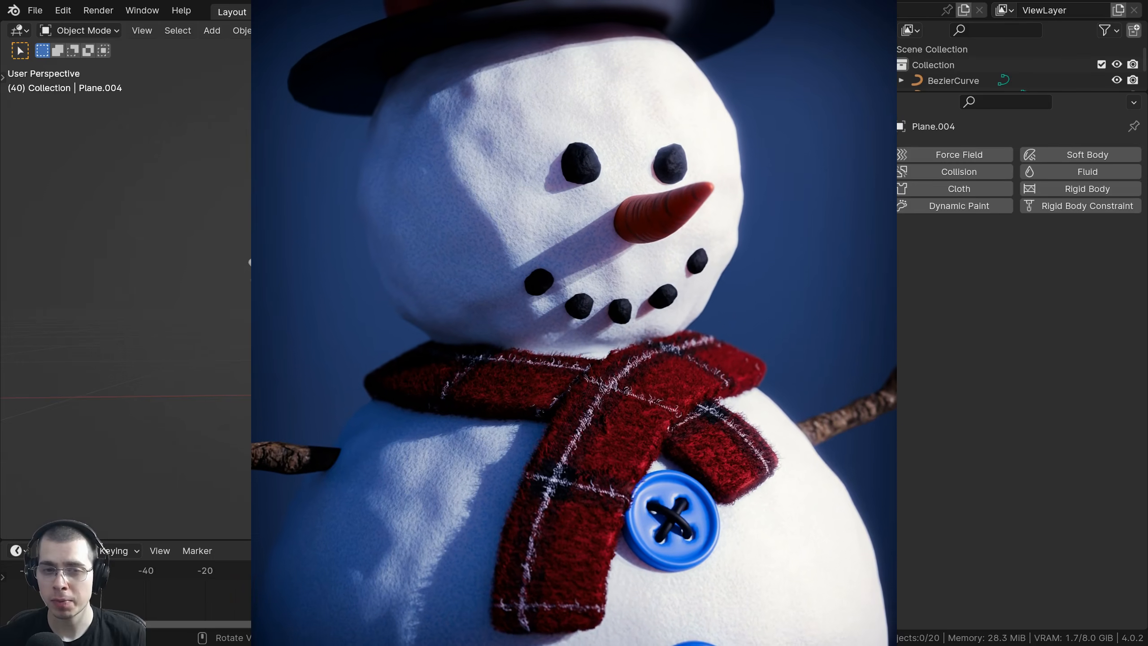
right_click(445, 131)
right_click(450, 199)
right_click(452, 215)
right_click(507, 233)
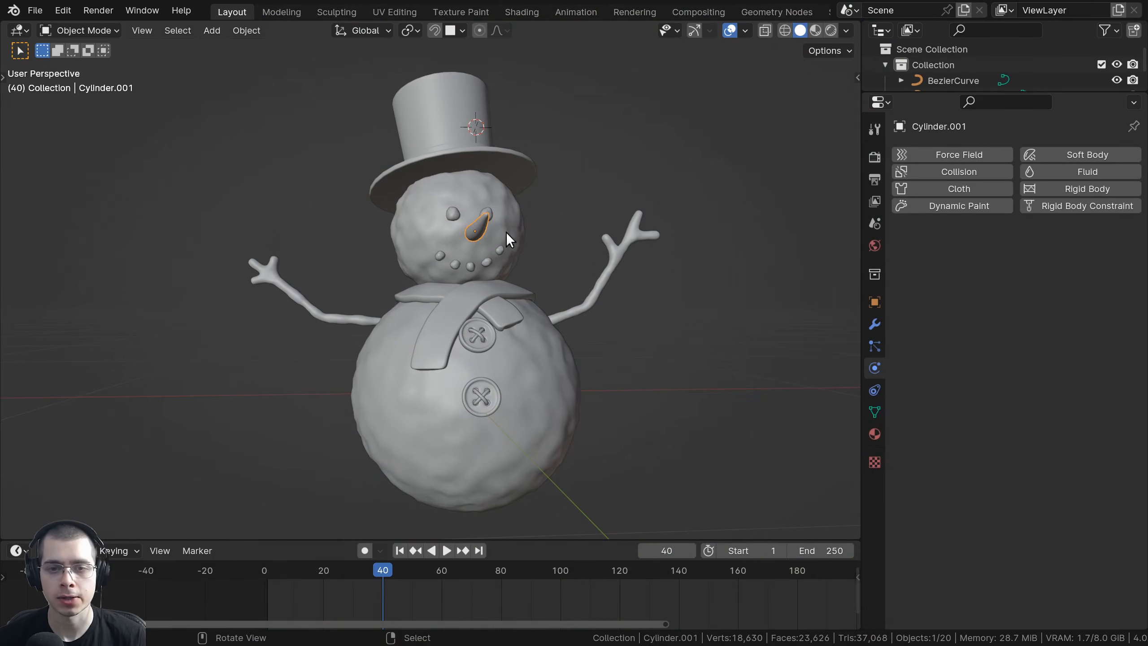
right_click(603, 250)
middle_drag(472, 312, 451, 357)
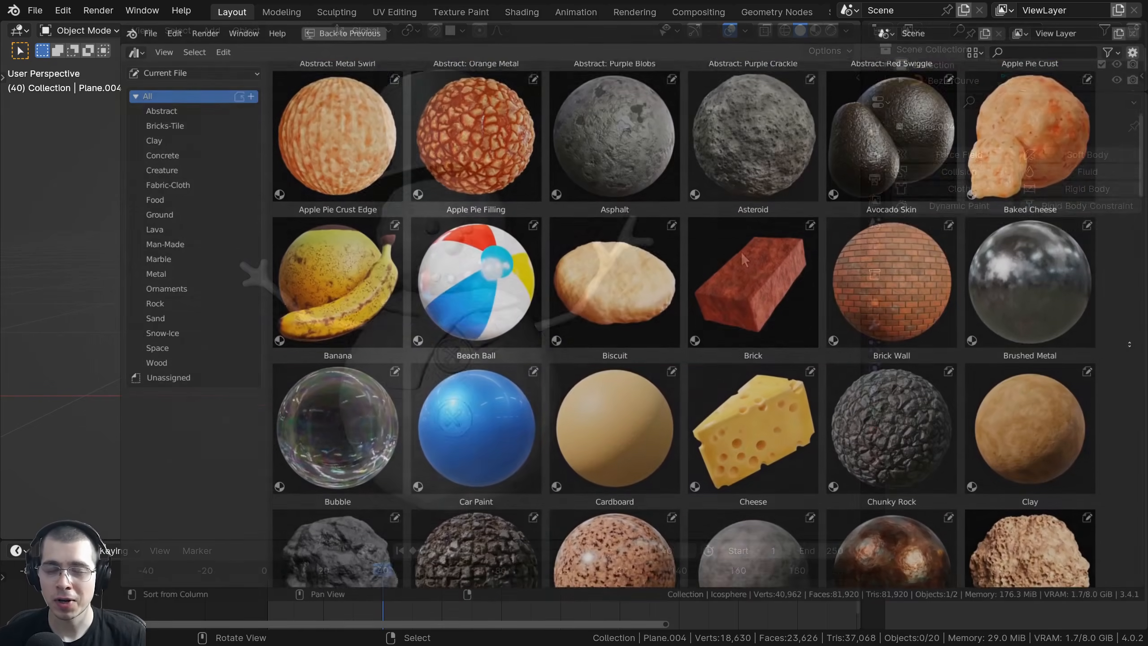
- Look through the material pack's complete thumbnail collection, from the abstract and food materials to the ornaments and pumpkins
scroll(633, 325, down, 5)
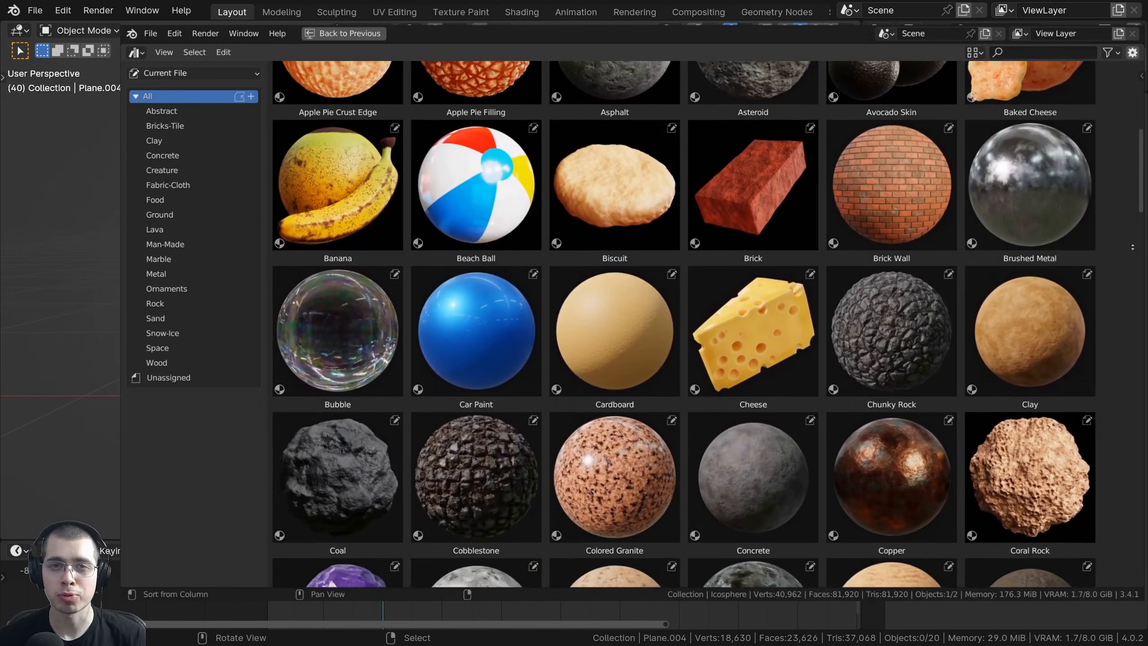
scroll(684, 325, down, 10)
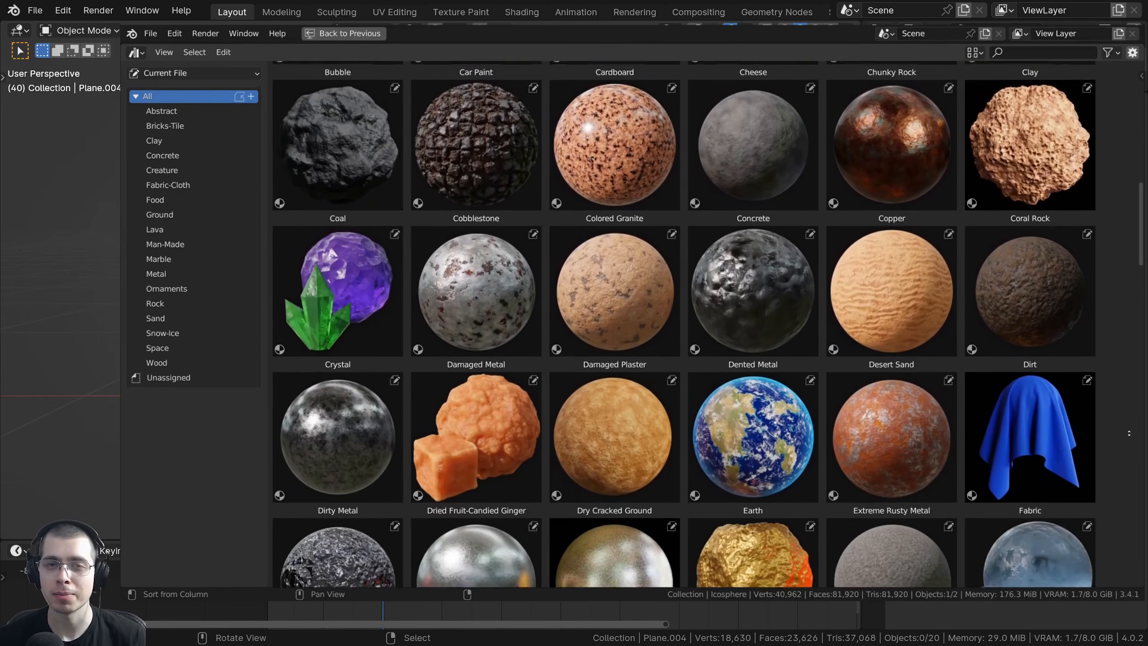
scroll(1129, 303, down, 12)
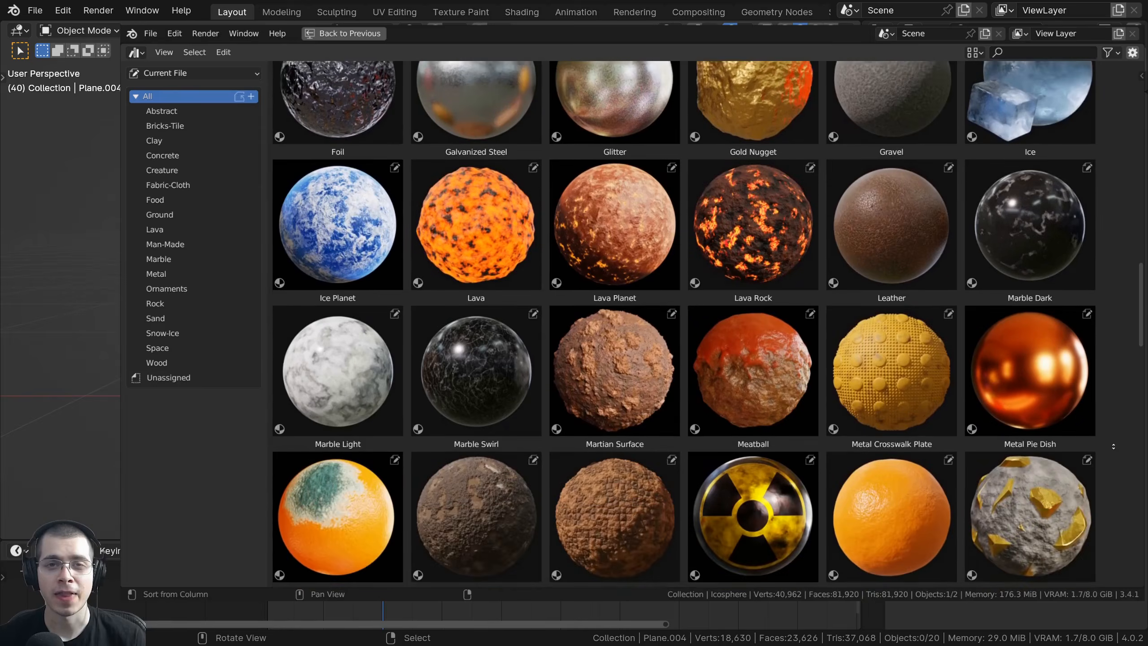
scroll(1100, 327, down, 8)
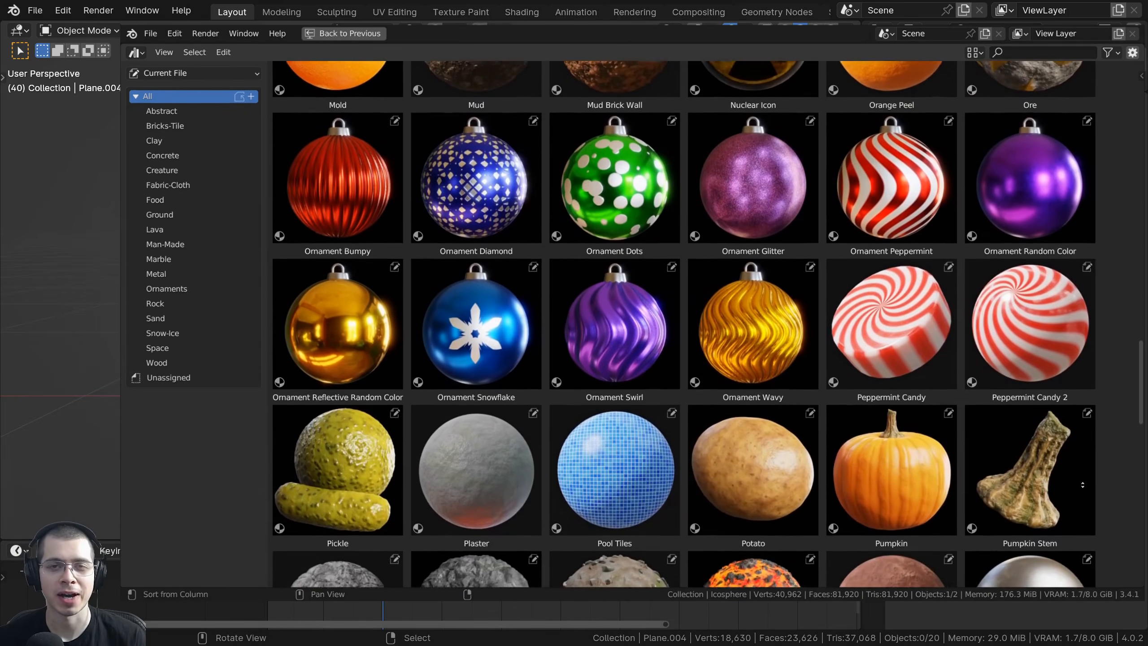
scroll(1083, 485, down, 2)
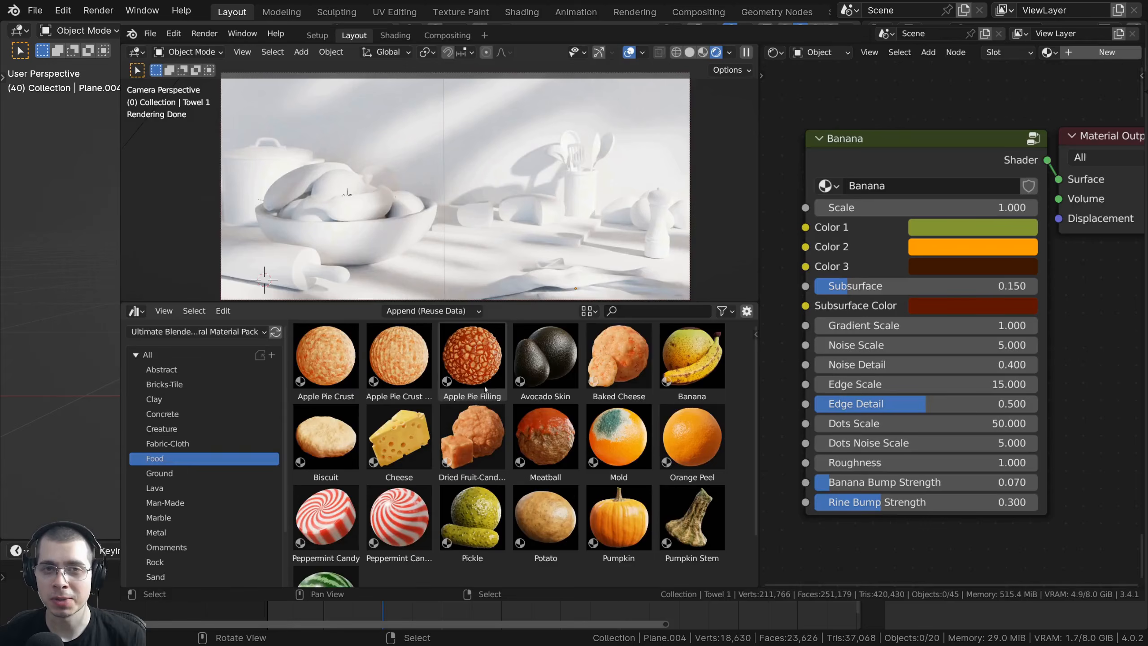
- Apply Banana, Orange Peel and Cheese to the matching foods in the kitchen scene and White Granite to the countertop
drag(692, 358, 370, 204)
scroll(692, 407, down, 2)
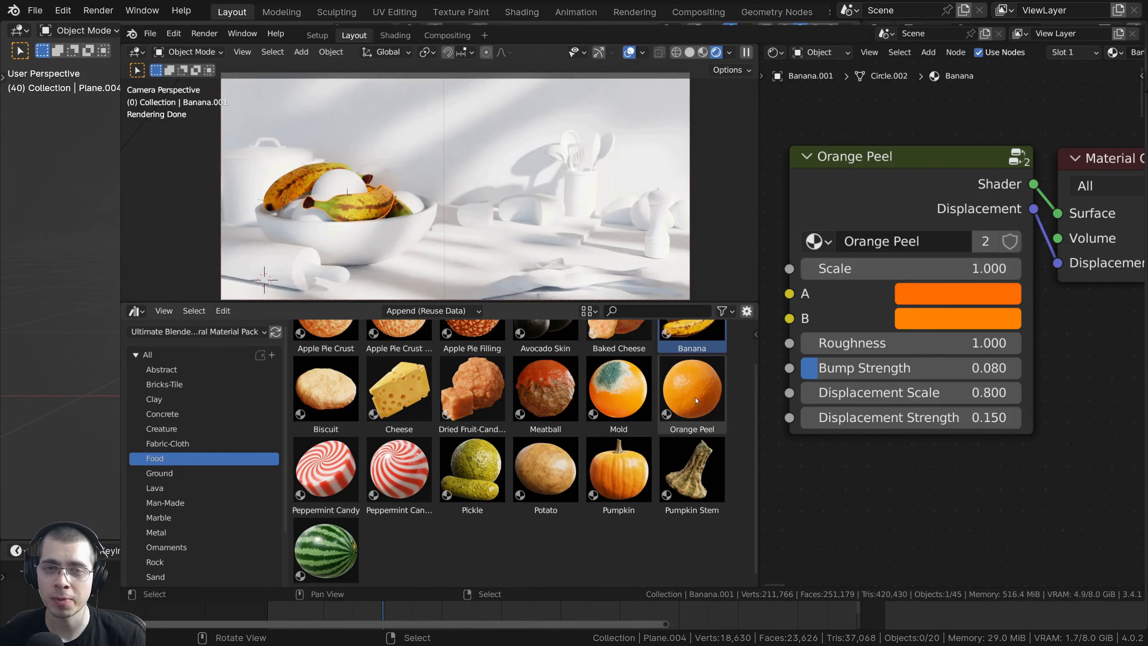
drag(692, 388, 331, 182)
drag(399, 389, 471, 221)
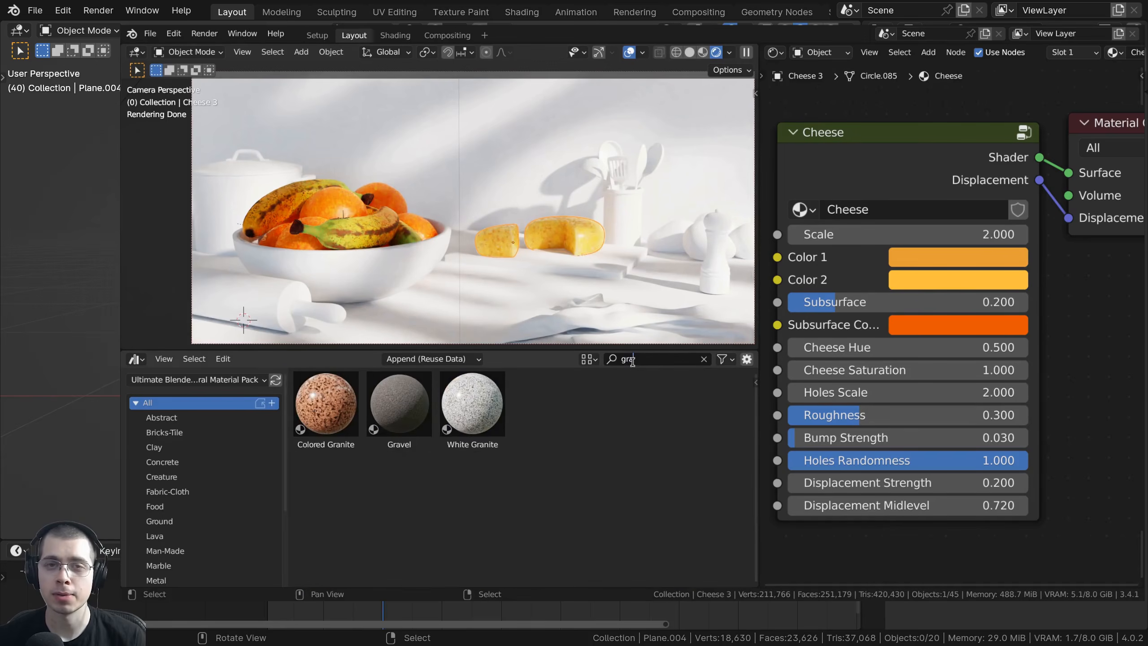
drag(472, 403, 426, 323)
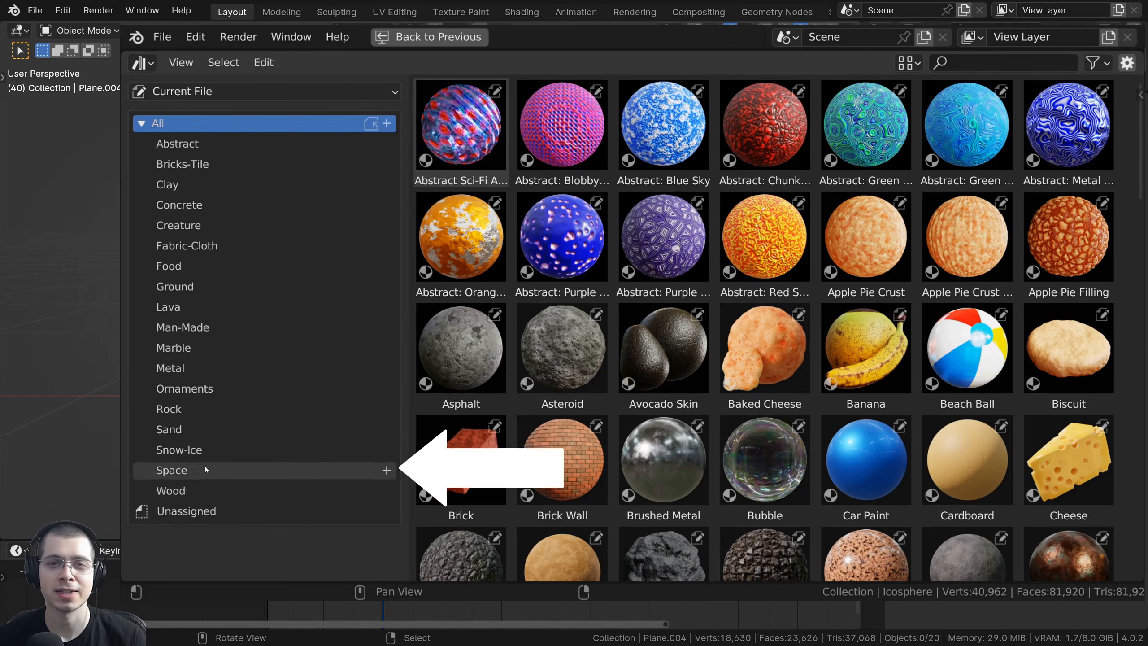
- Browse the Rock, Lava, Space, Ground, Abstract, Food and Wood categories of the material library
click(195, 408)
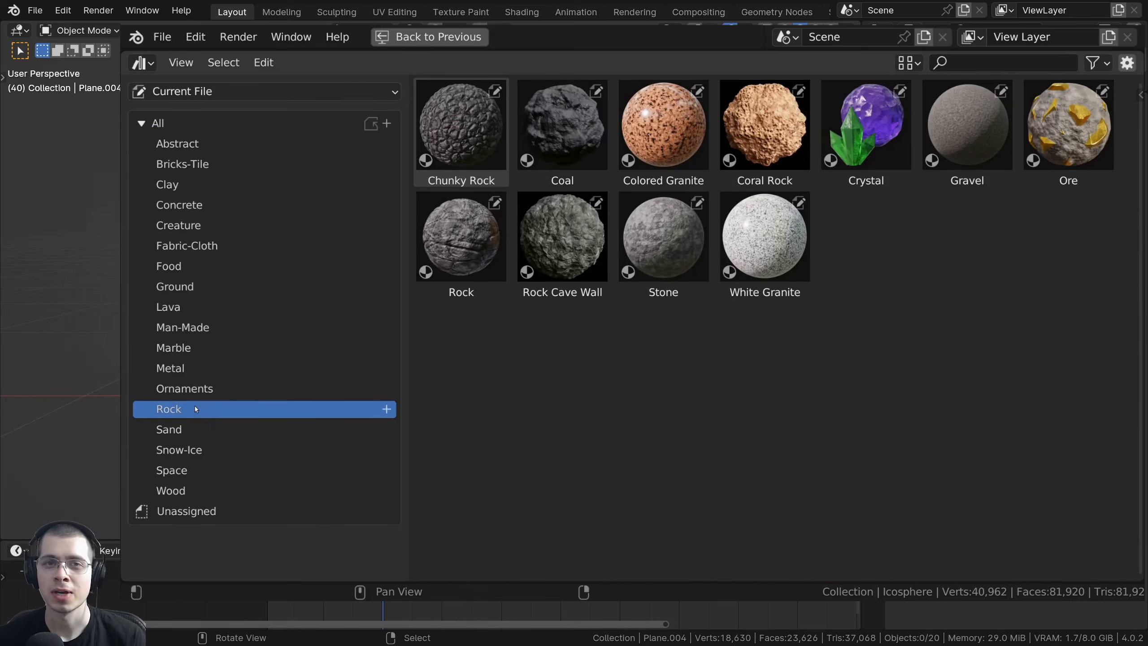
click(186, 313)
click(190, 472)
click(161, 288)
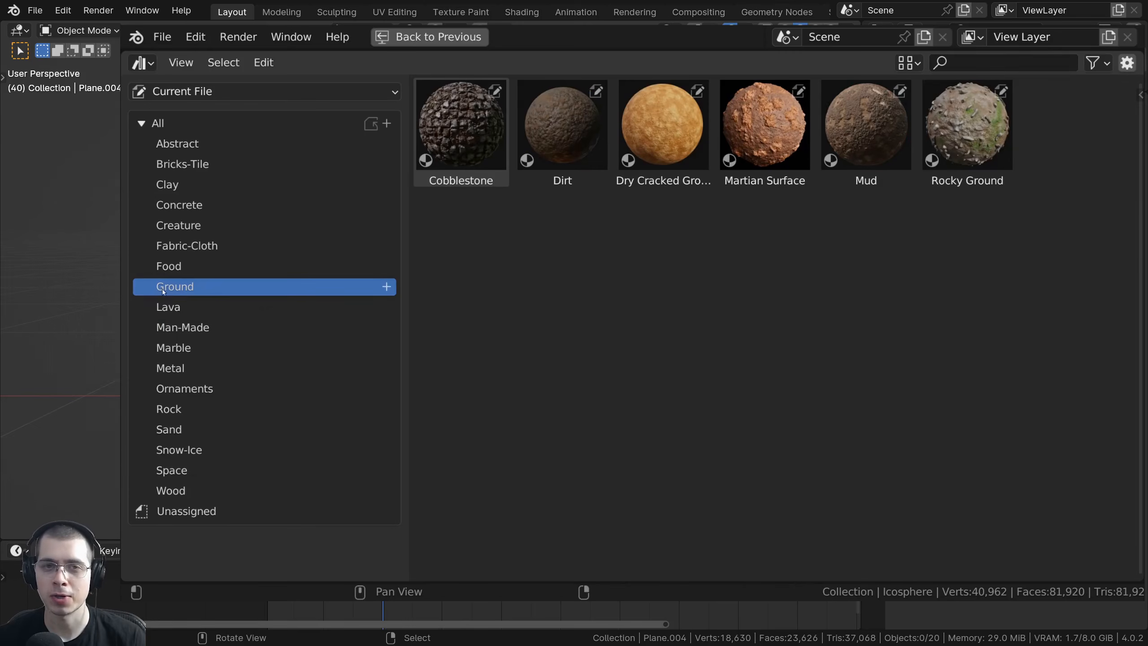
click(240, 146)
click(219, 268)
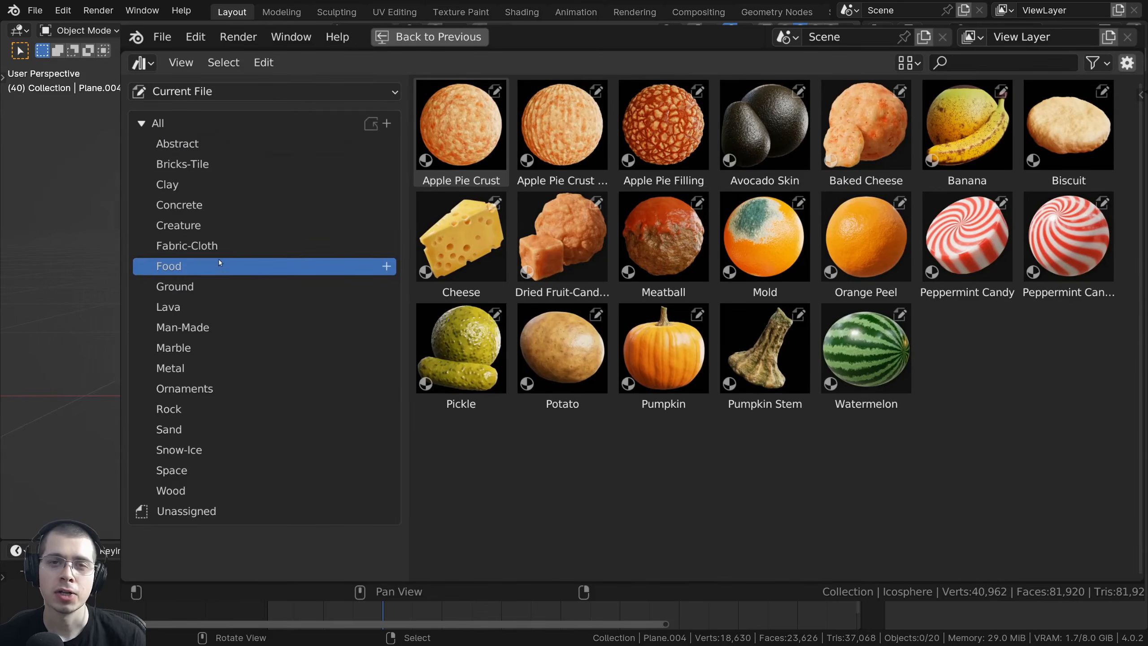
click(208, 489)
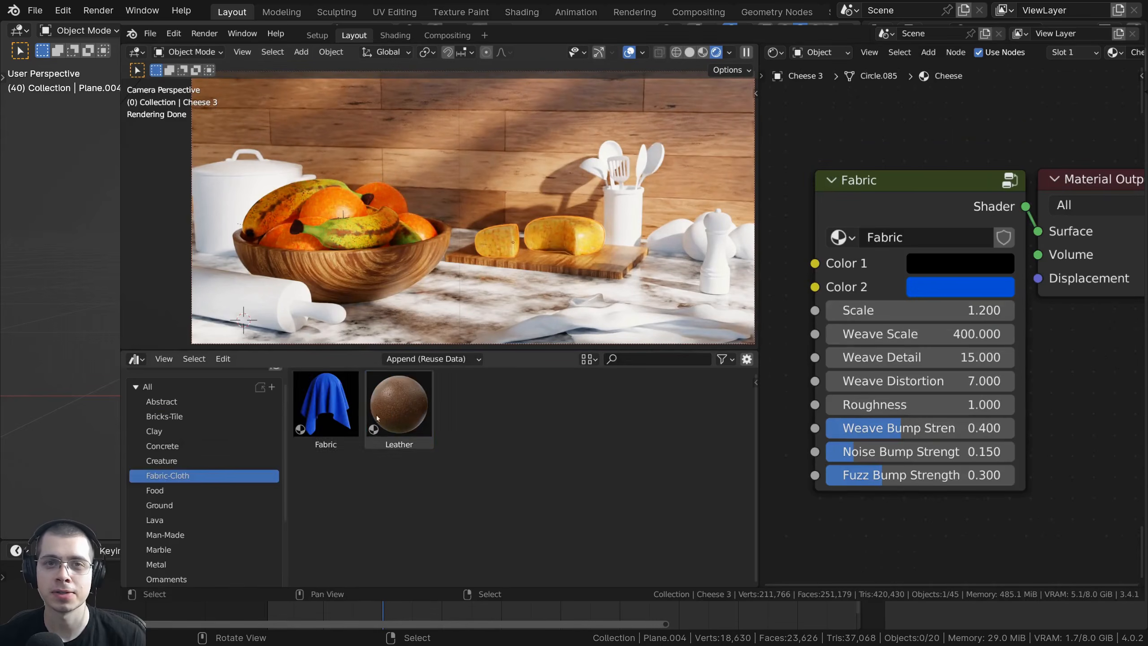
- Apply the Fabric material to the towel on the counter and pick materials from other categories, including Tile
drag(326, 402, 609, 328)
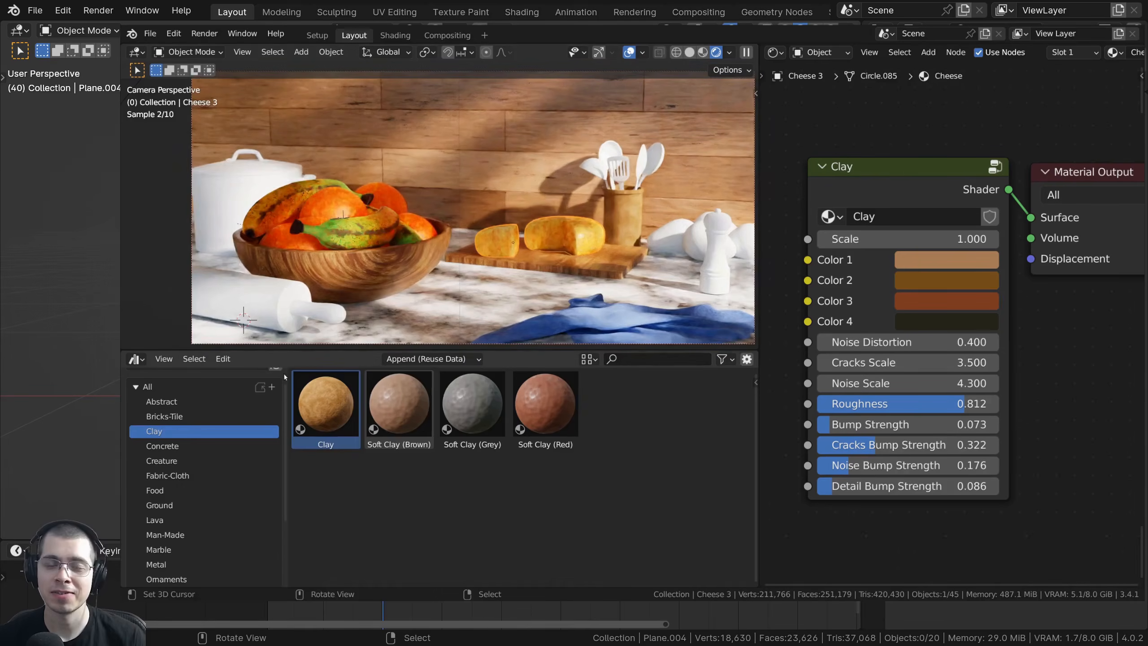
scroll(181, 452, down, 3)
click(177, 487)
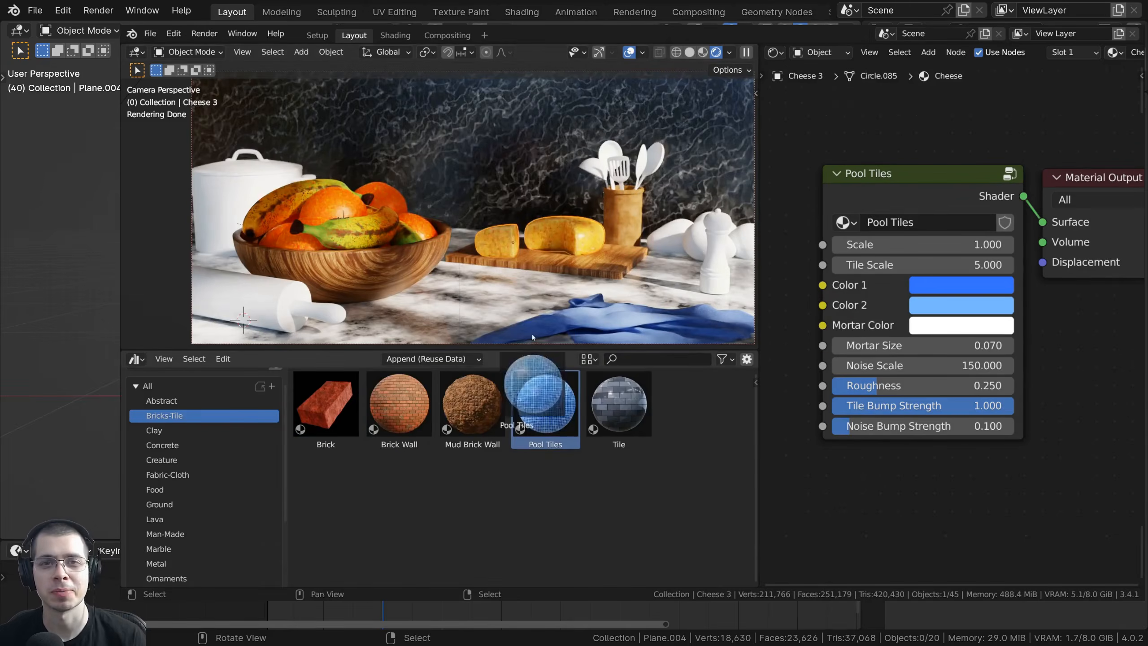
click(619, 402)
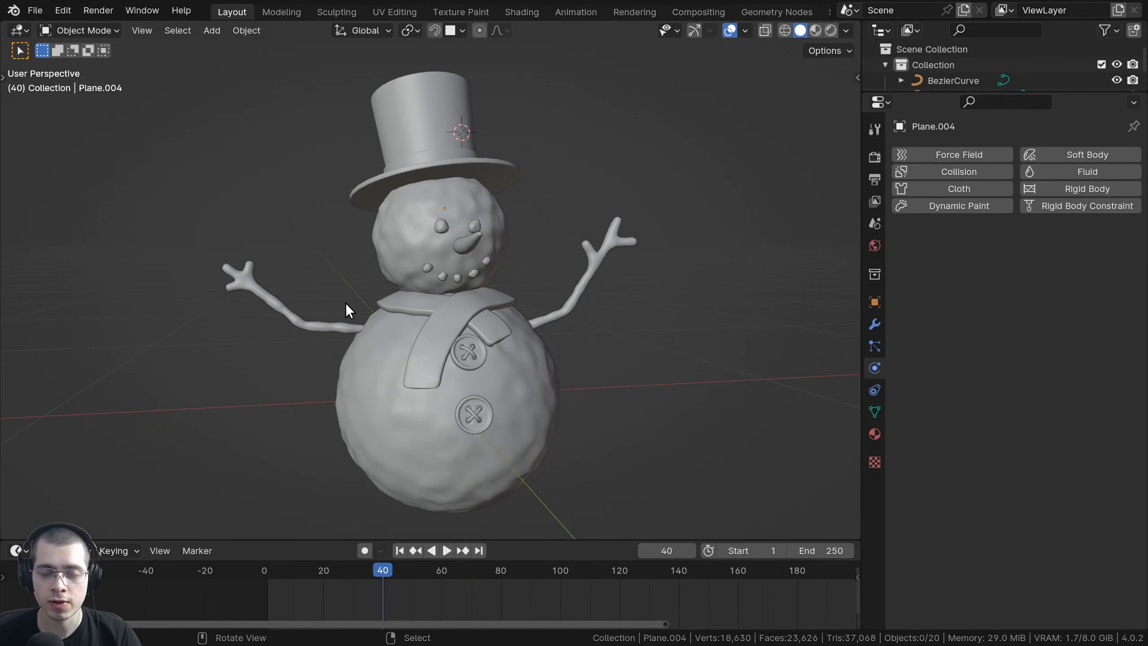
- Examine the snowman's mesh in Wireframe shading and its surfaces in Solid shading
shift+middle_drag(501, 315, 578, 316)
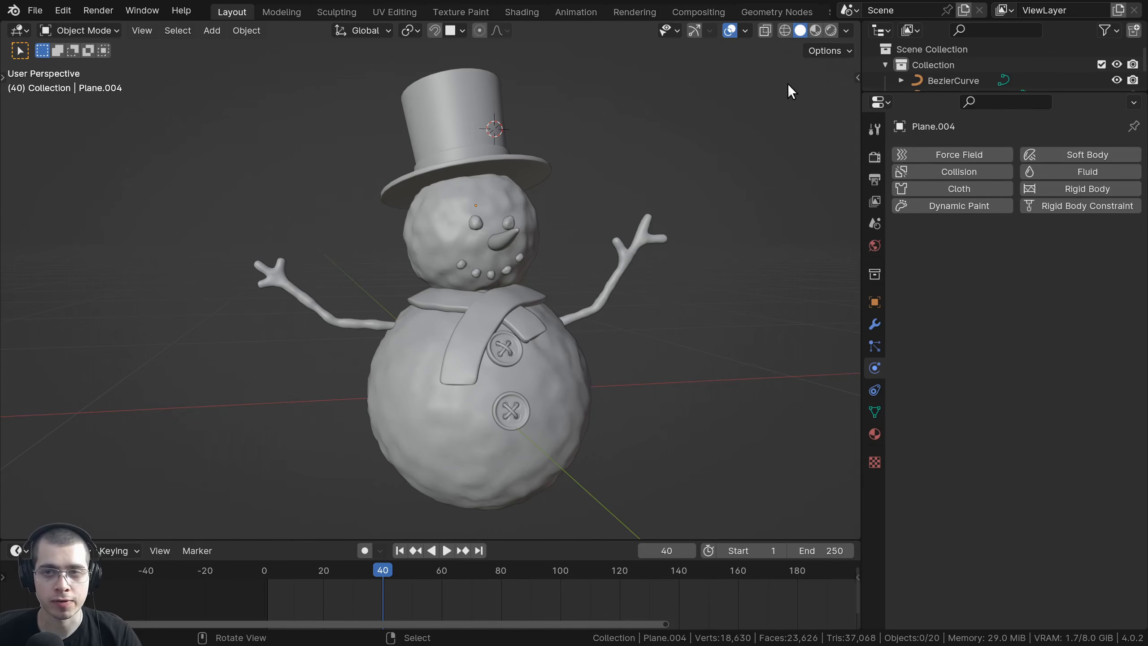
click(787, 33)
scroll(588, 174, up, 4)
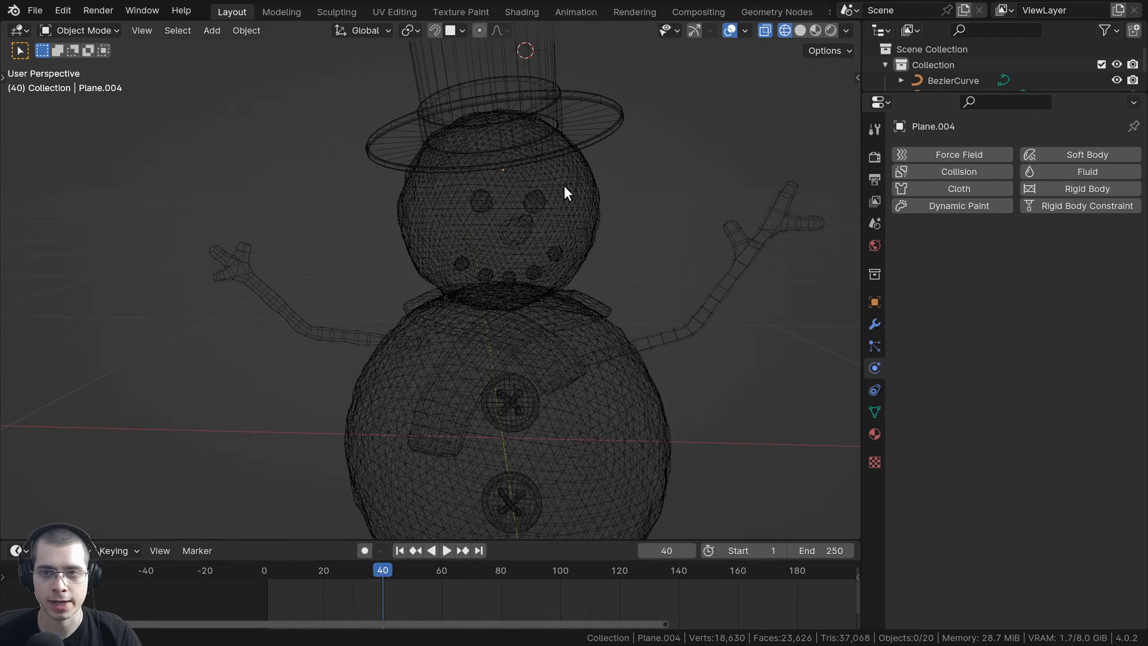
click(799, 31)
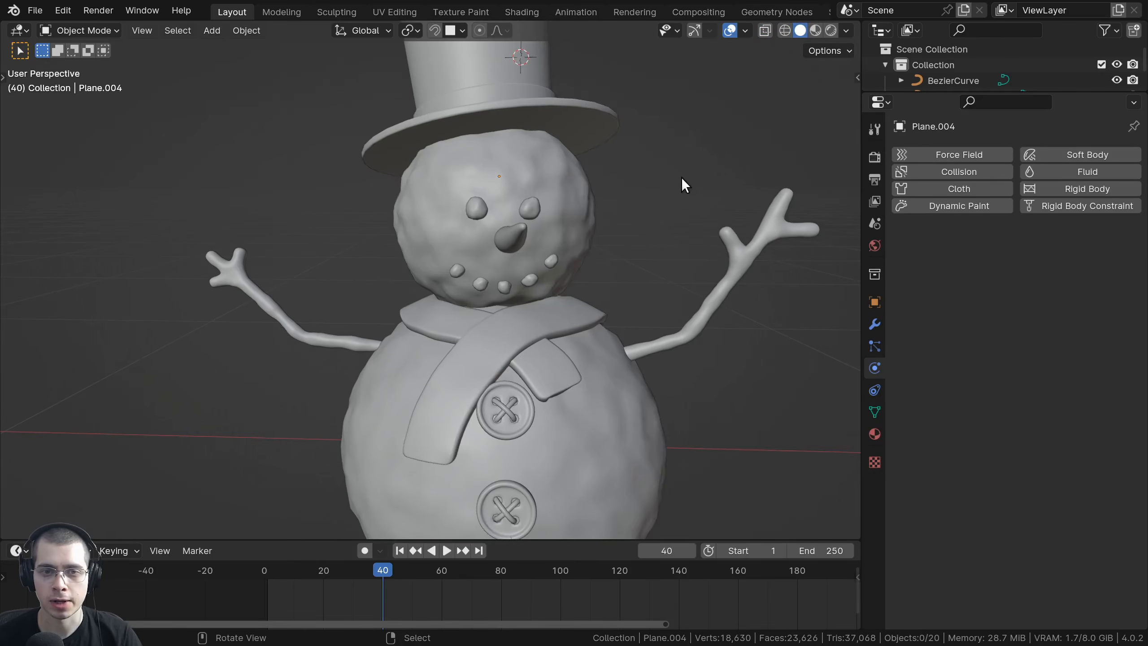
scroll(633, 203, up, 3)
scroll(460, 266, up, 2)
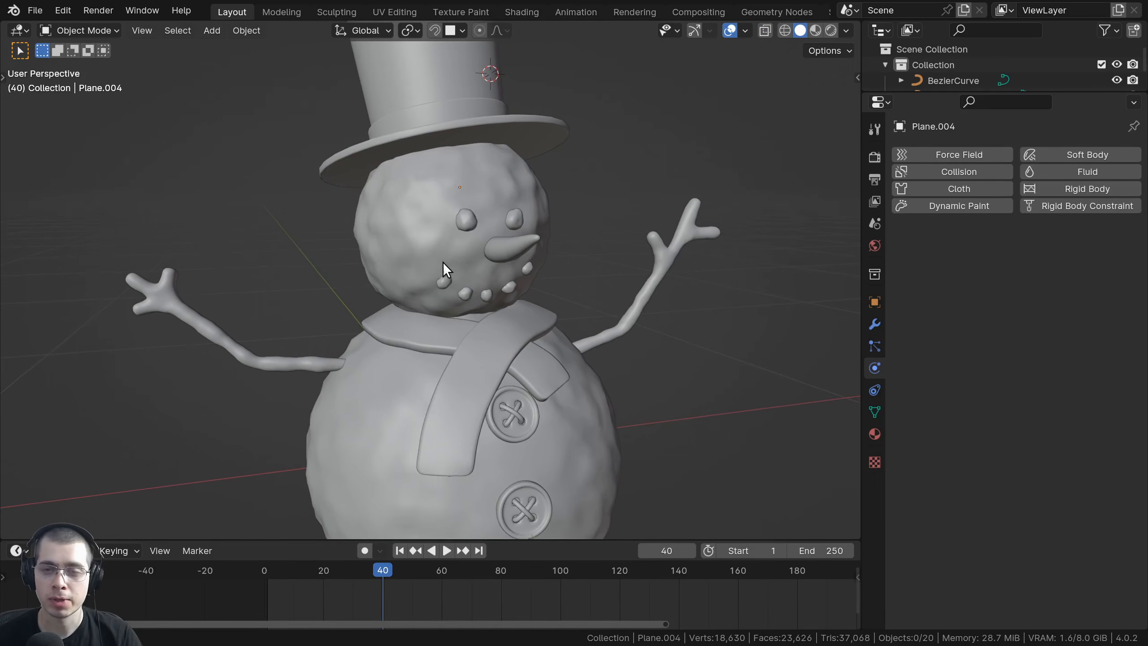
middle_drag(391, 167, 385, 165)
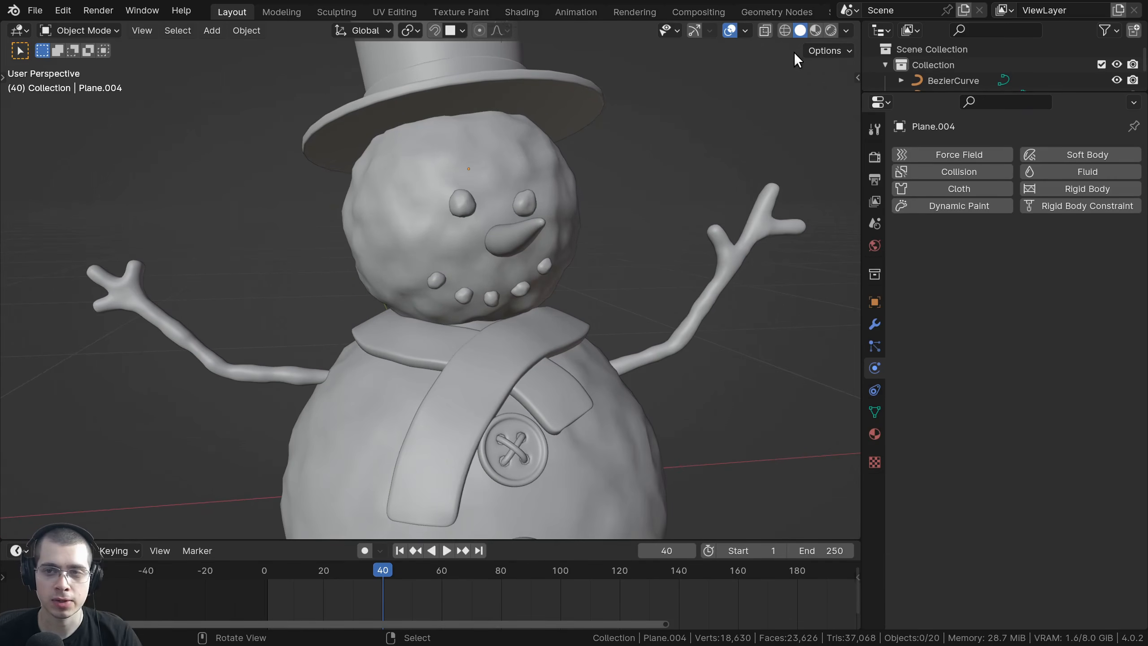
- Compare the snowman in Material Preview and Rendered viewport shading from several angles
click(815, 30)
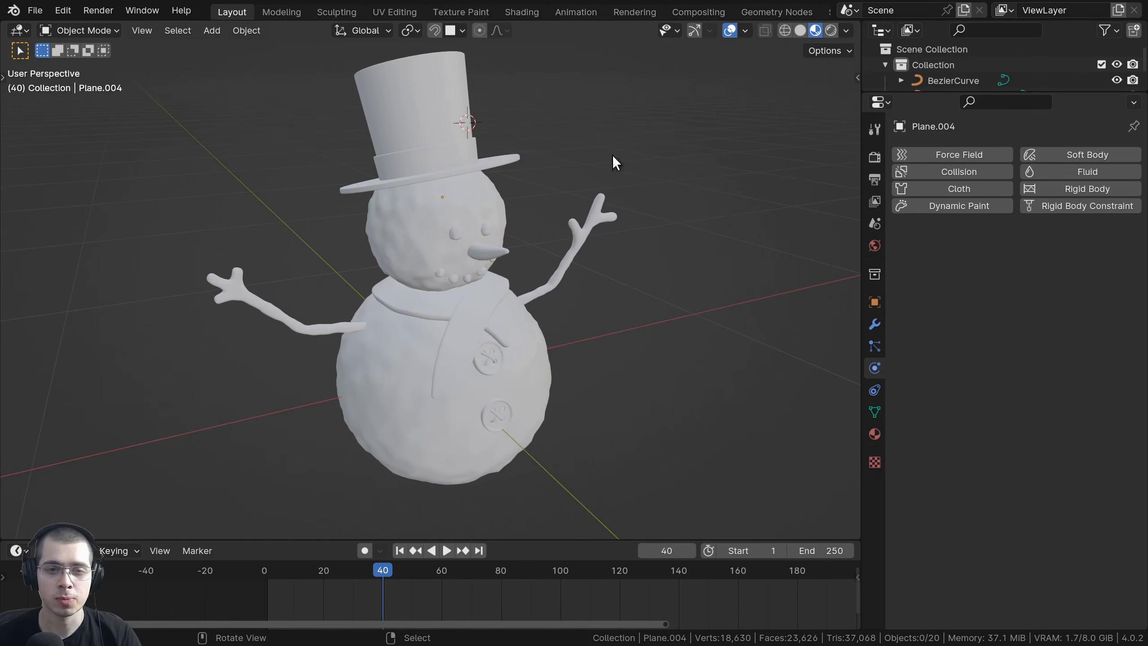
mouse_move(612, 154)
middle_down()
mouse_move(456, 130)
mouse_move(507, 267)
mouse_move(620, 197)
mouse_move(564, 248)
middle_up()
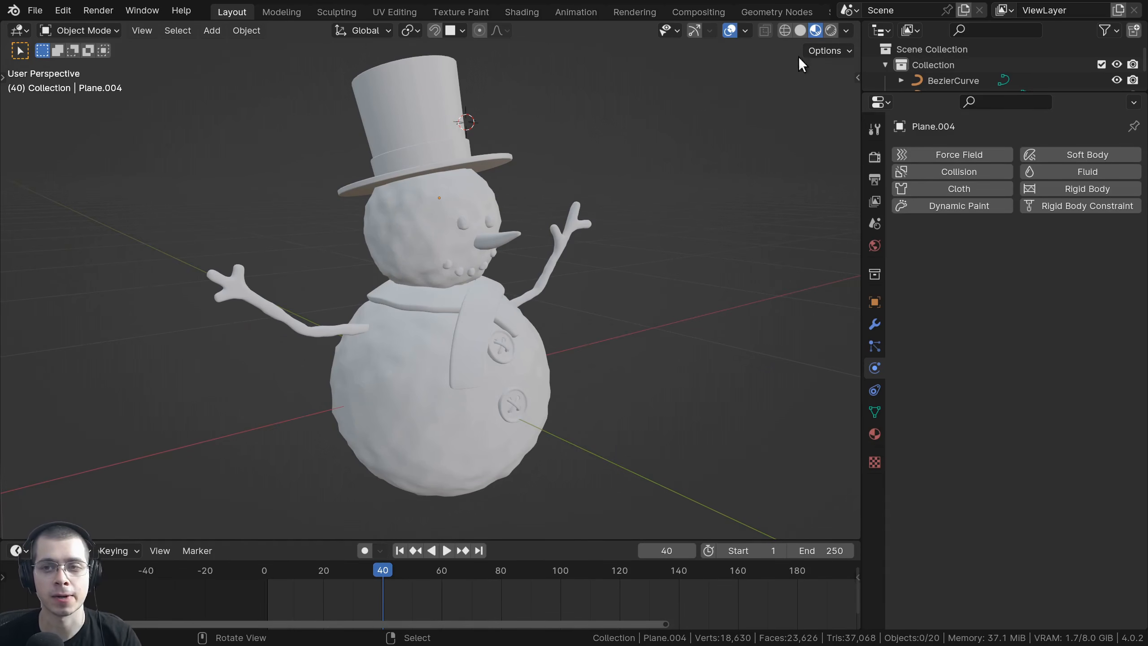
click(830, 31)
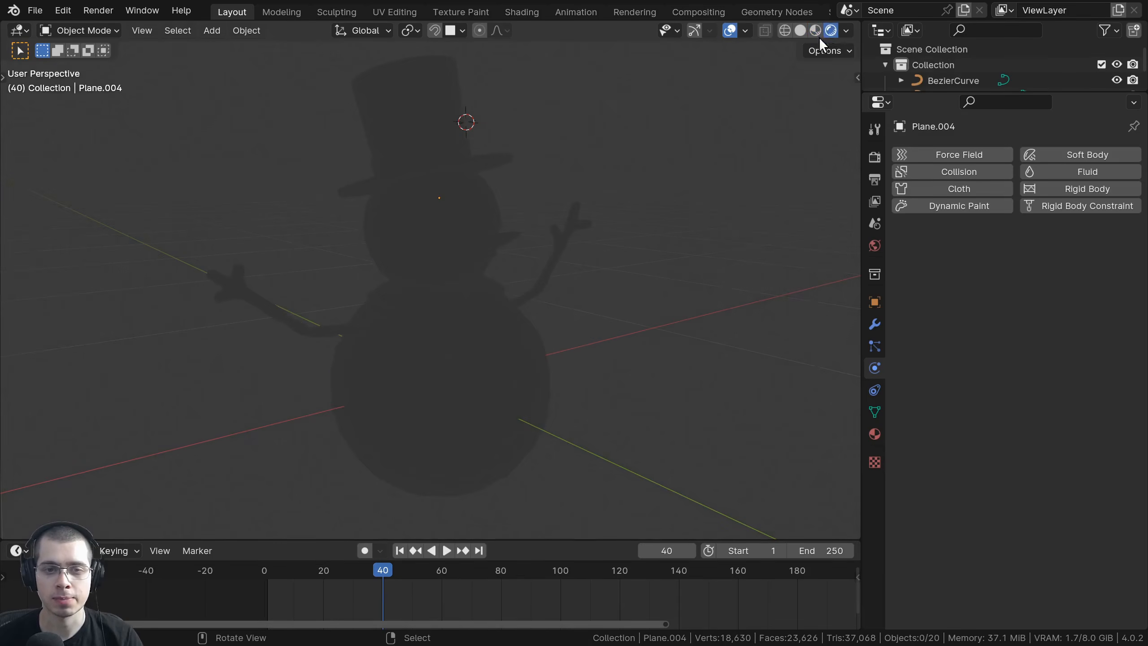
middle_drag(397, 124, 659, 105)
middle_drag(463, 135, 373, 403)
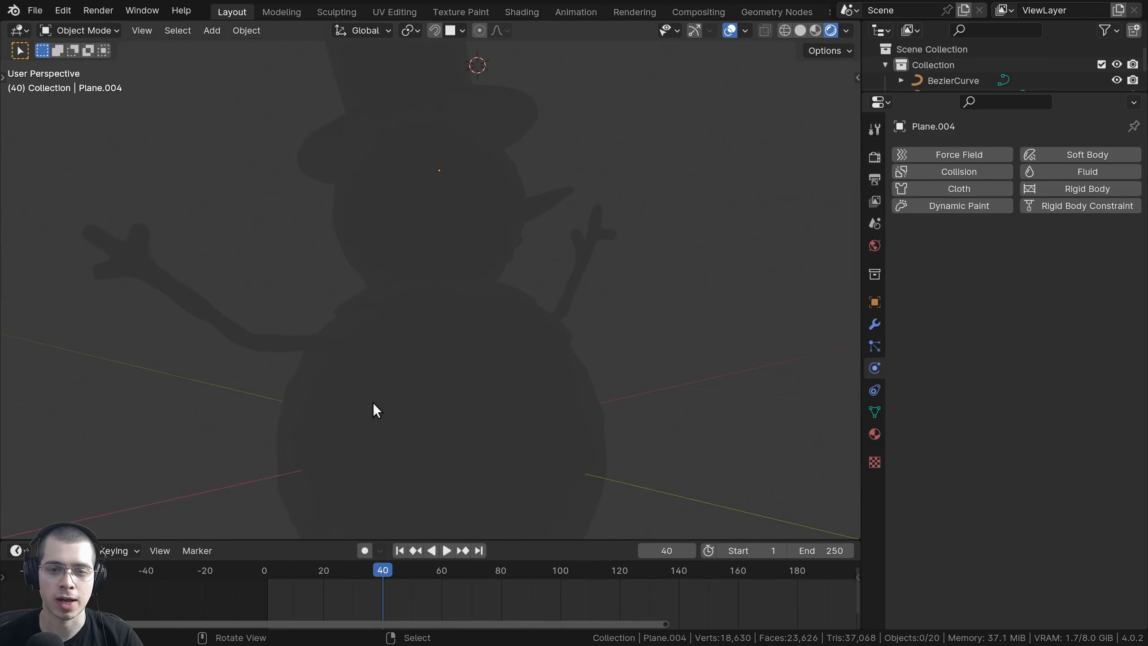
scroll(695, 248, down, 6)
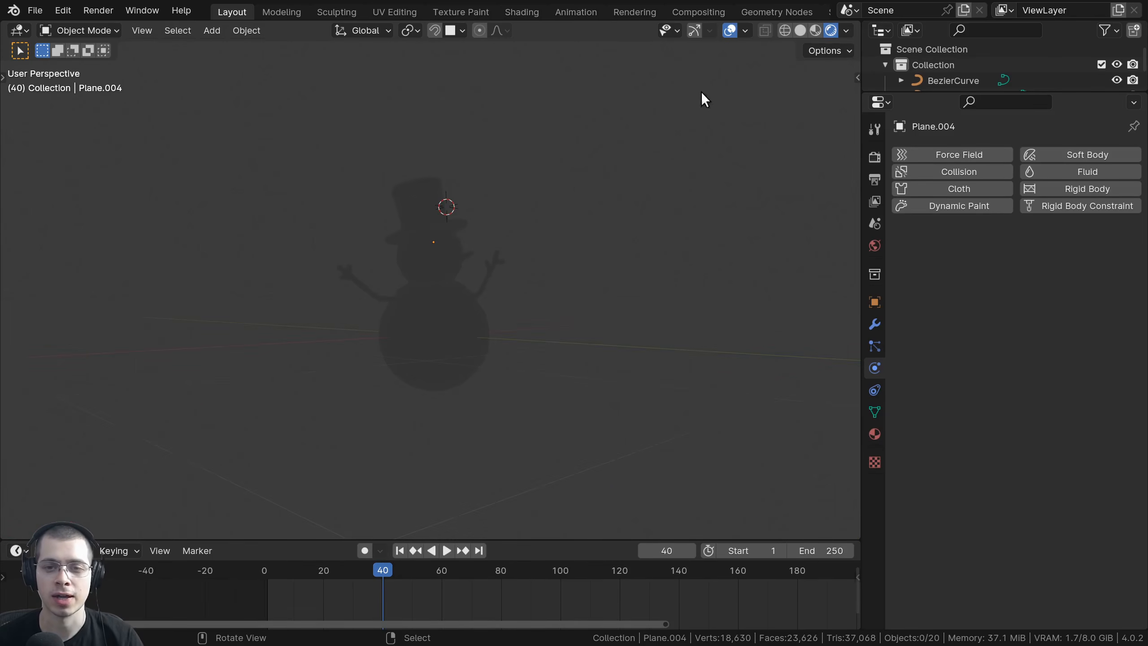
middle_drag(723, 123, 546, 167)
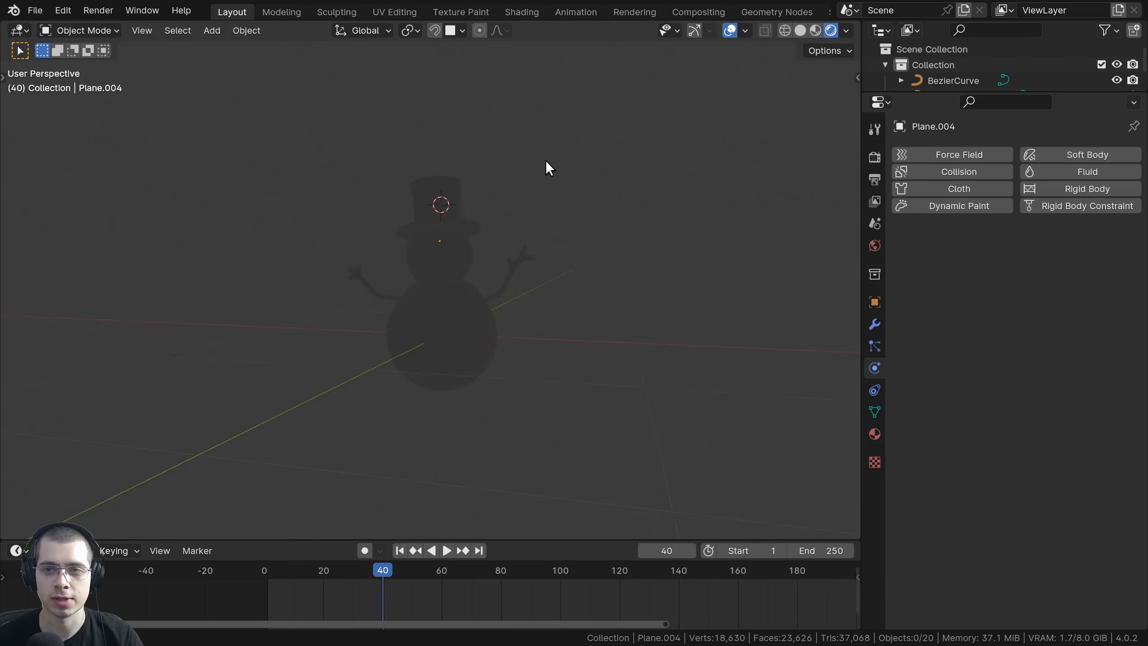
scroll(546, 166, up, 4)
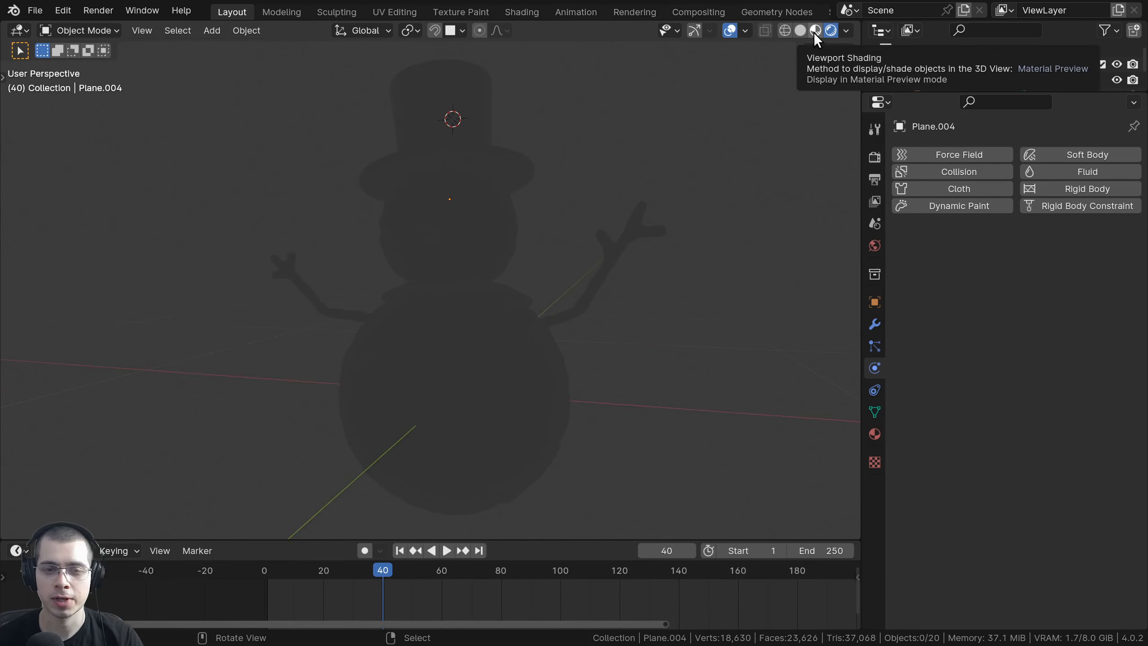
- Return the viewport to Material Preview shading with the whole snowman seen from the front
click(815, 31)
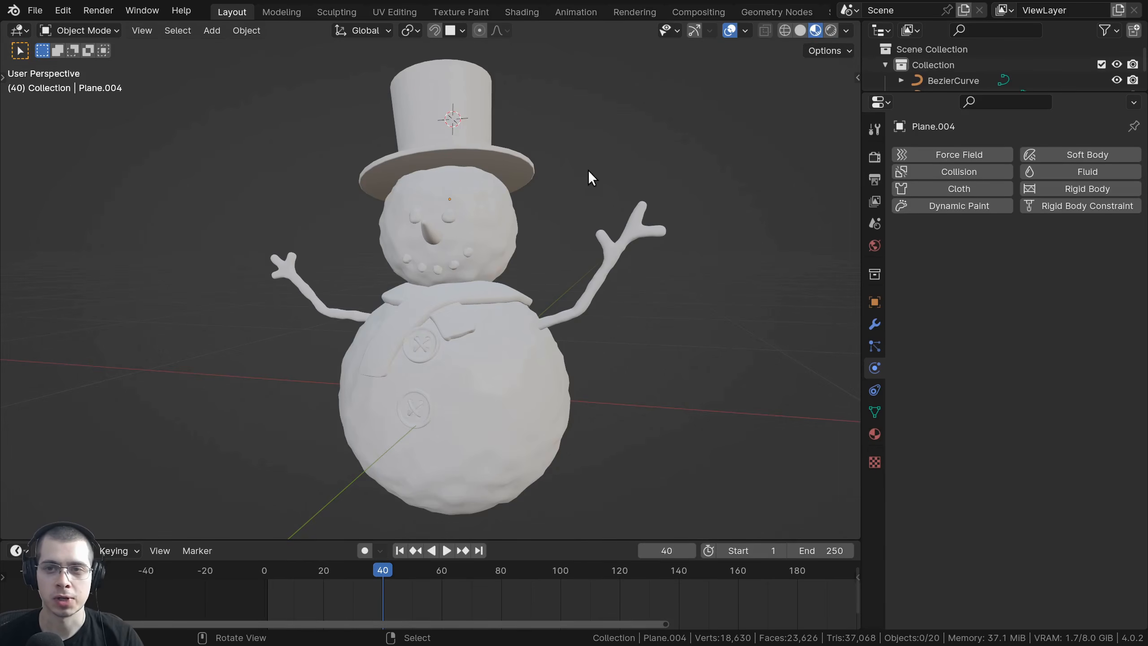
middle_drag(524, 192, 548, 202)
scroll(551, 205, down, 1)
key(shift+alt+c)
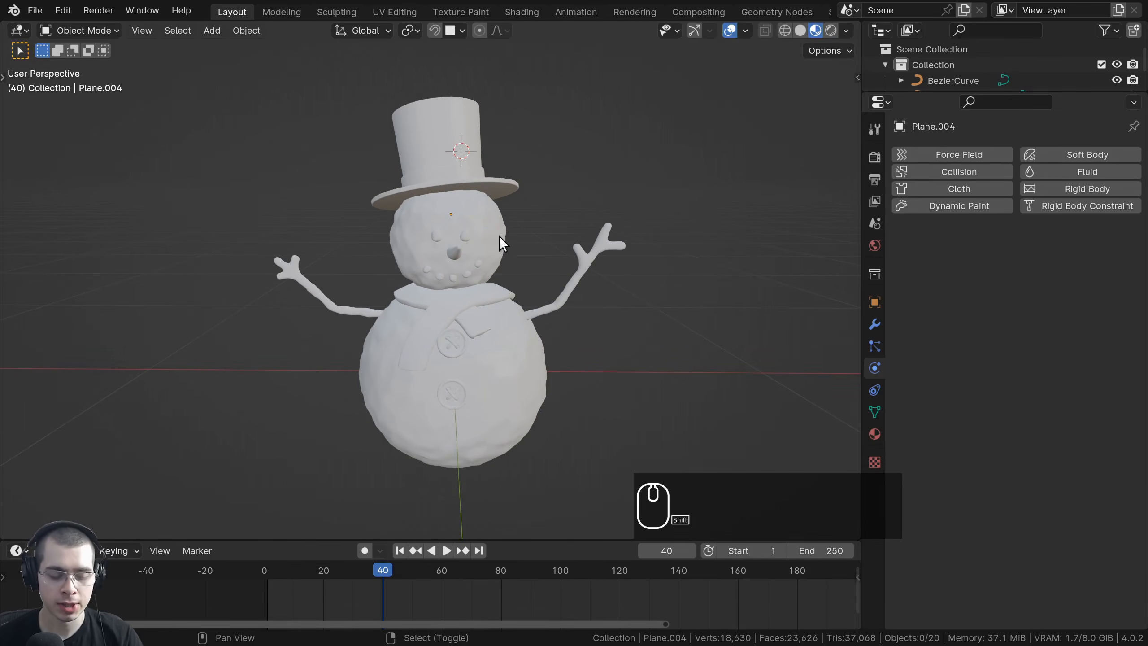
shift+middle_drag(499, 236, 503, 243)
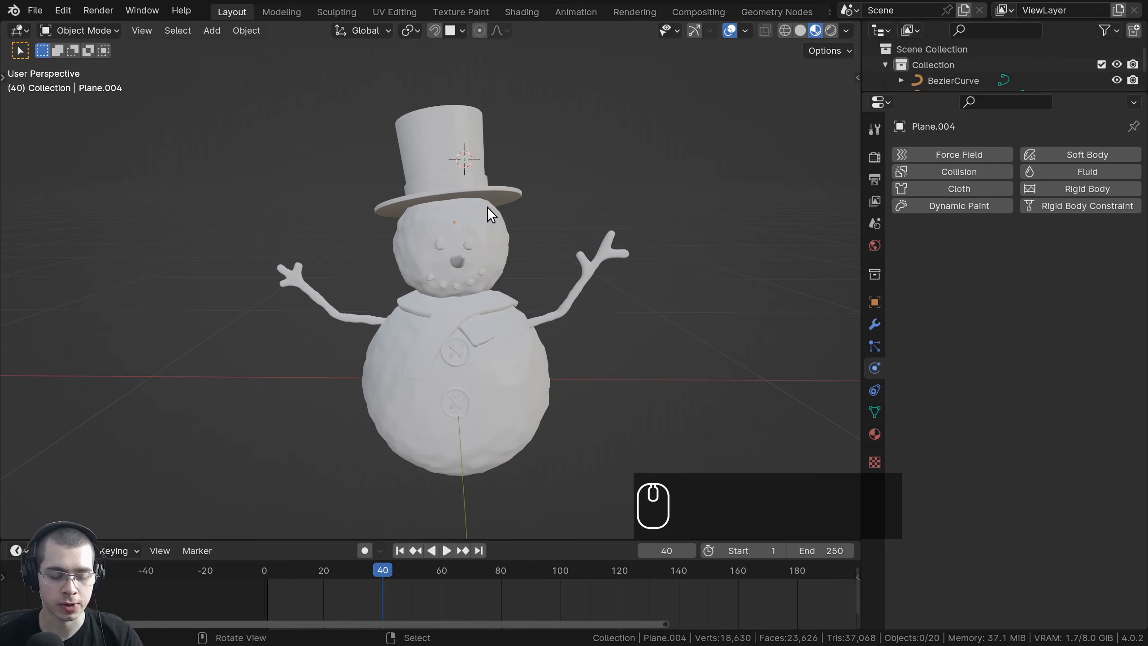
key(z)
key(z)
key(z)
key(z)
key(z)
key(z)
key(z)
key(z)
key(z)
- Cycle the viewport through Solid, Rendered and Wireframe shading to compare them, finishing in Material Preview
key(z)
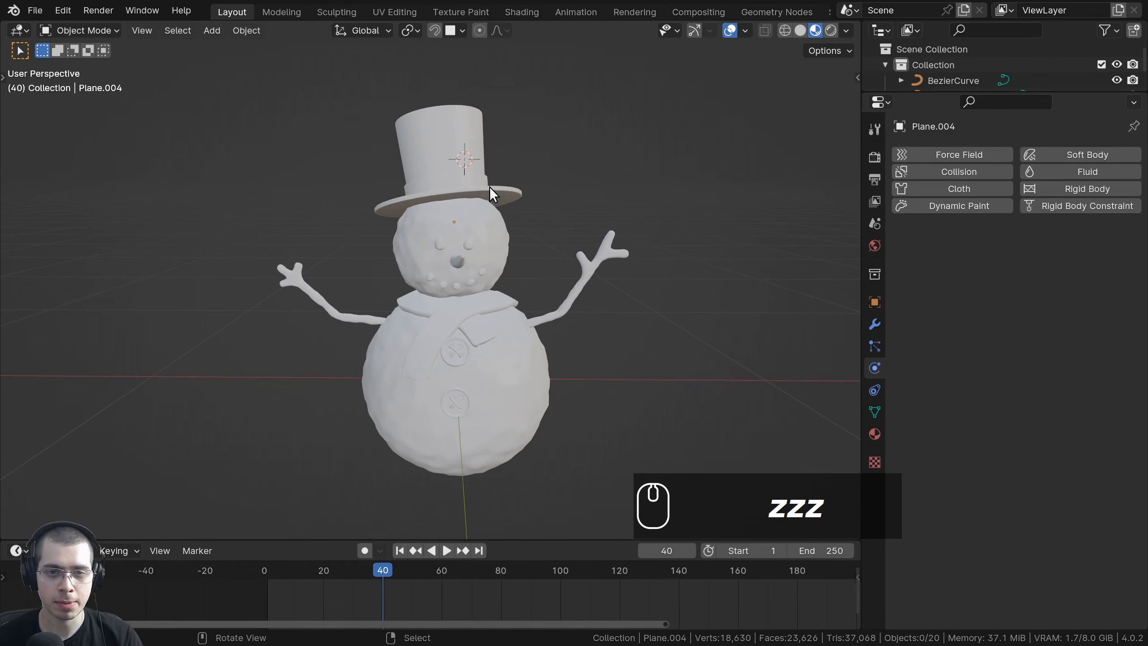
click(600, 185)
key(z)
click(441, 115)
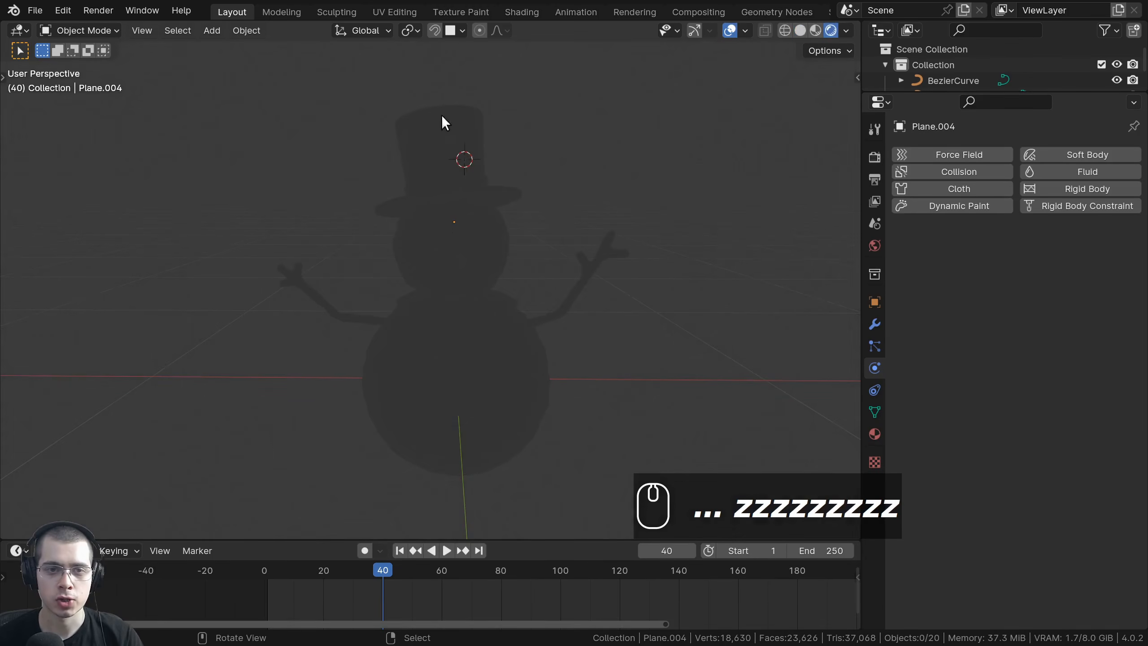
key(z)
click(235, 244)
key(z)
click(439, 370)
key(z)
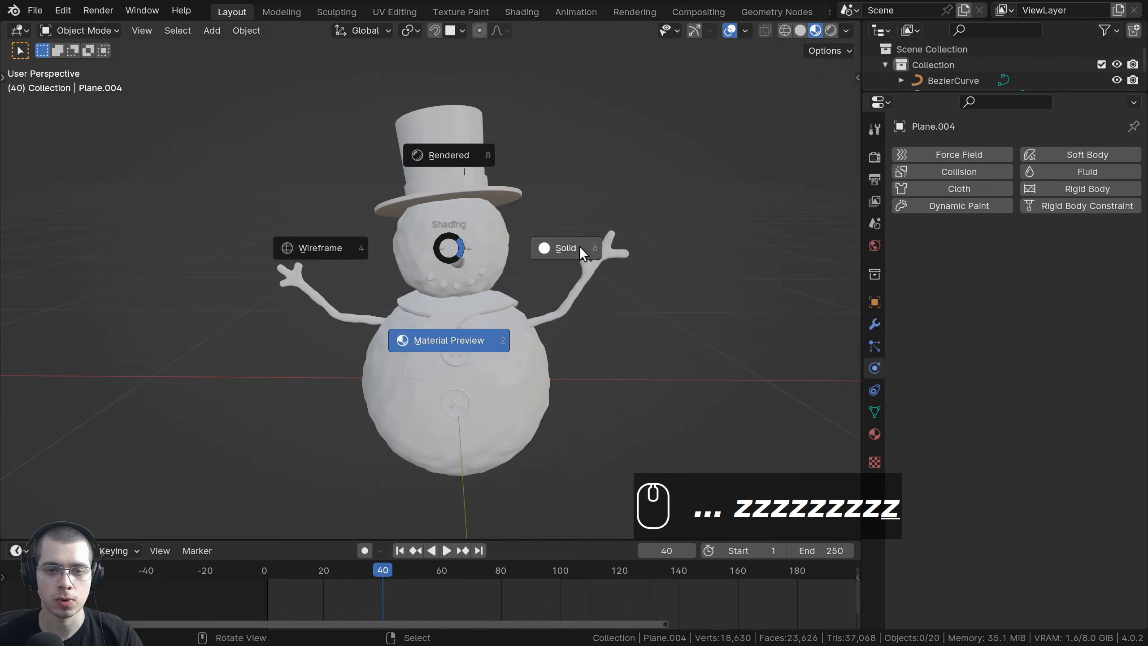
click(579, 246)
key(z)
click(452, 165)
key(z)
click(435, 407)
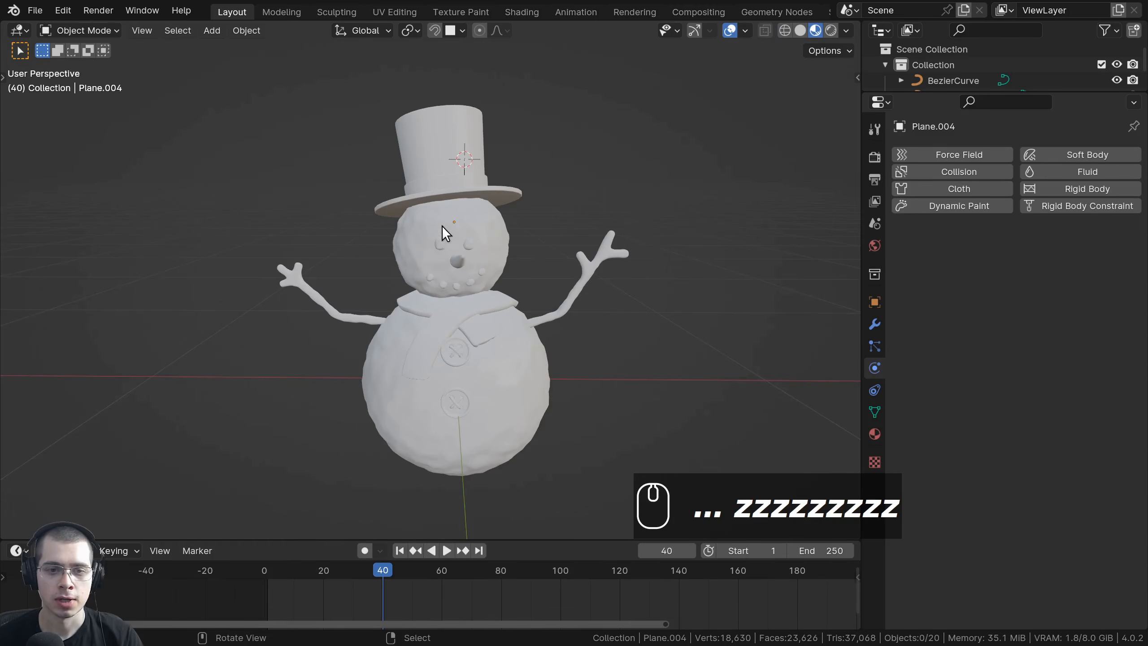
key(z)
click(450, 336)
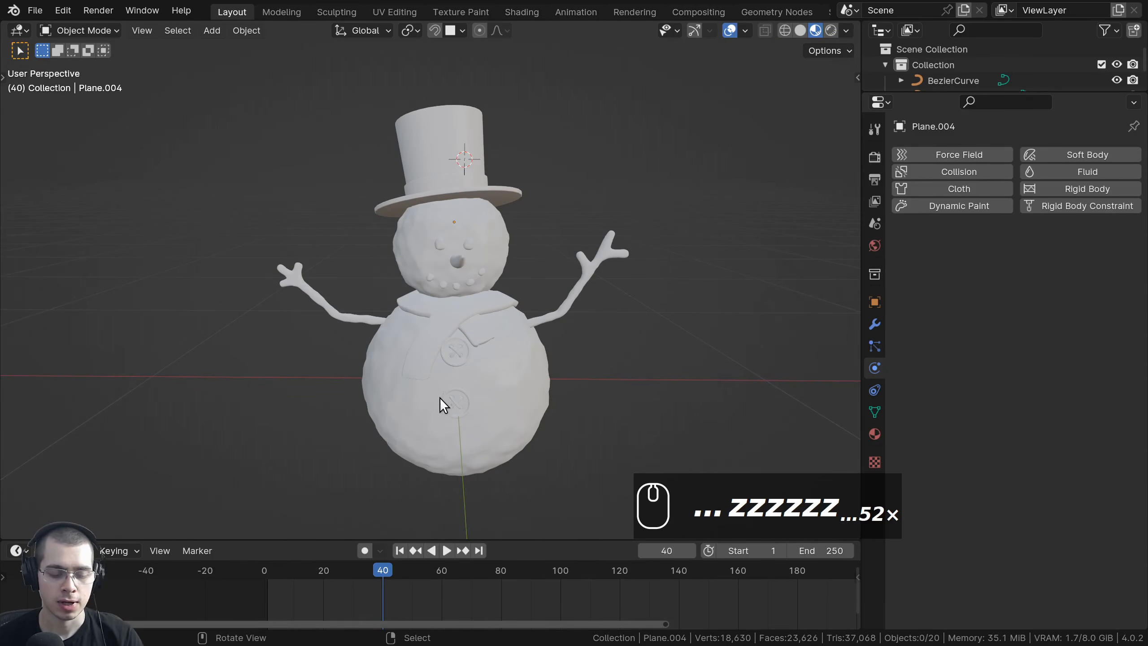
key(z)
key(z)
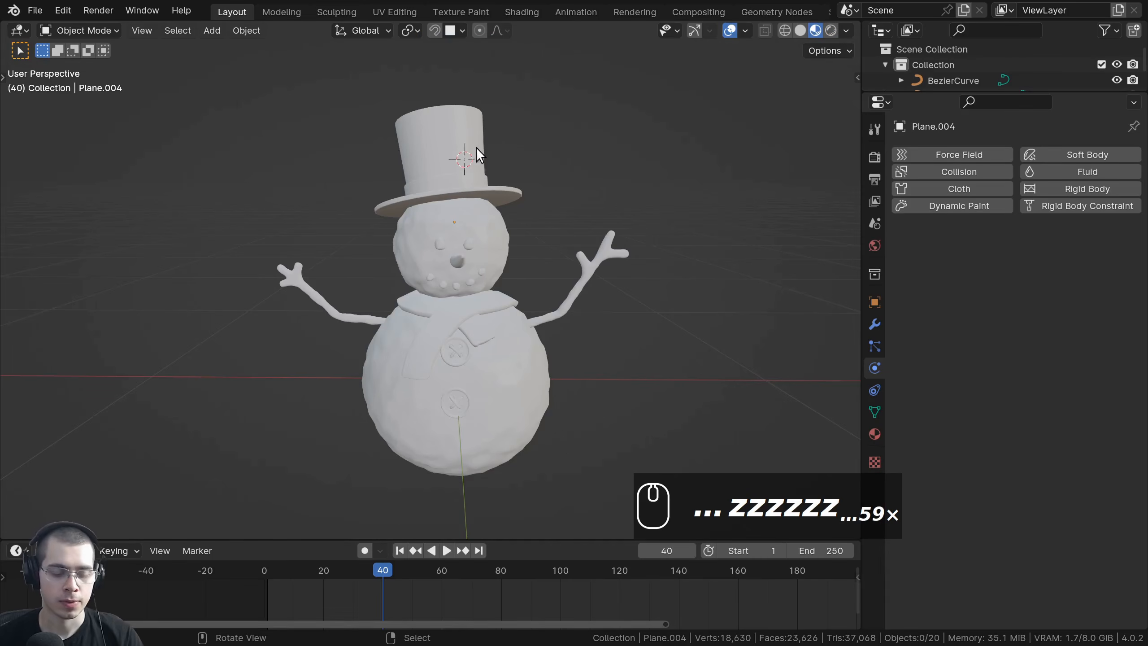
key(z)
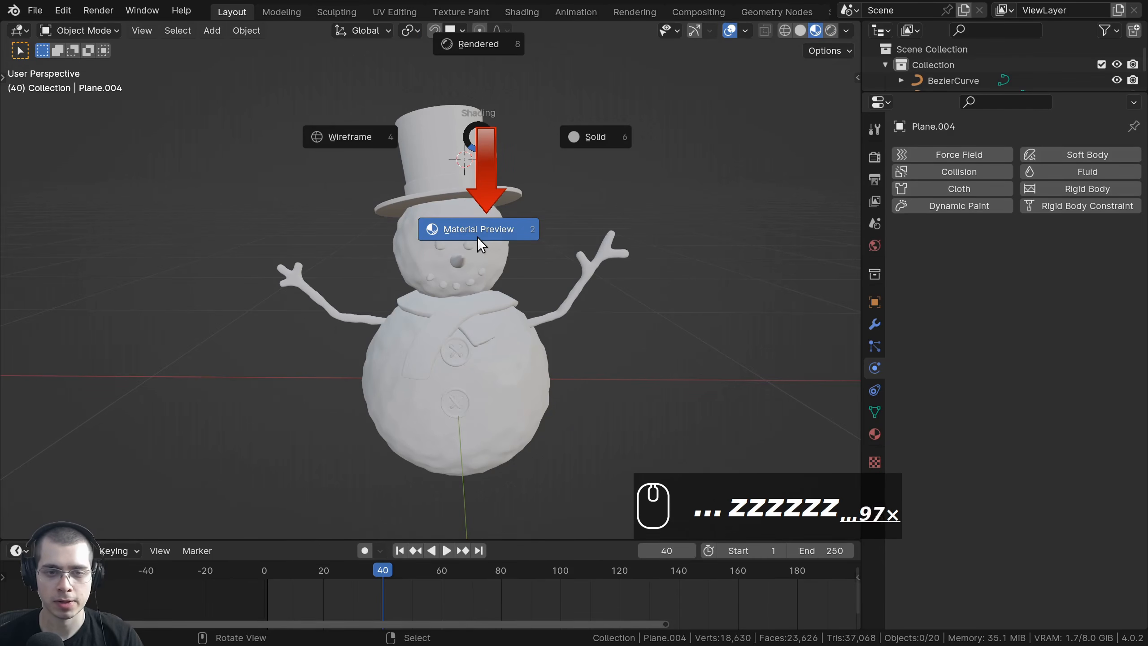
- Try Scene Lights and Scene World in the Material Preview lighting settings, and turn both off again
scroll(511, 283, up, 1)
middle_drag(491, 287, 519, 268)
click(845, 31)
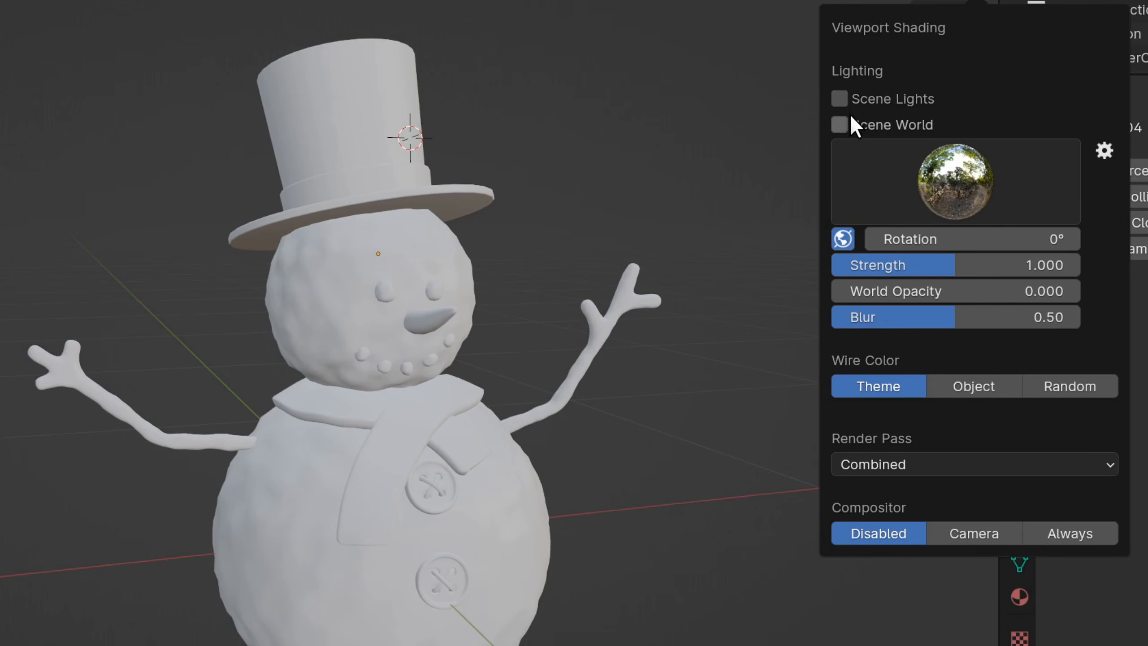
click(852, 118)
click(854, 96)
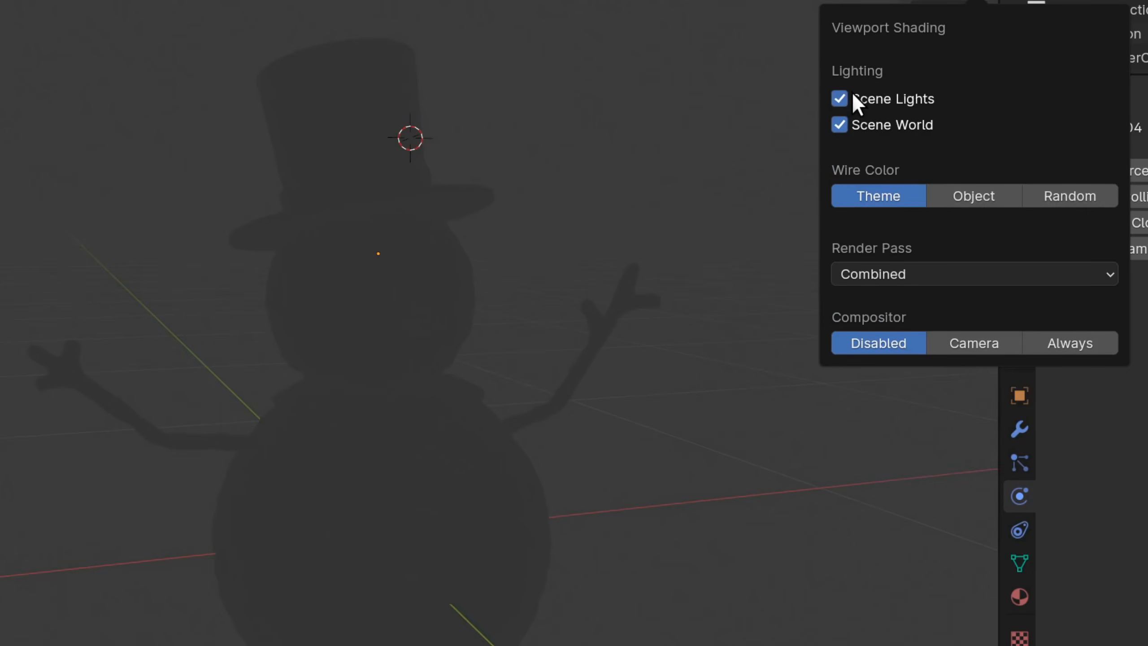
click(840, 98)
click(842, 121)
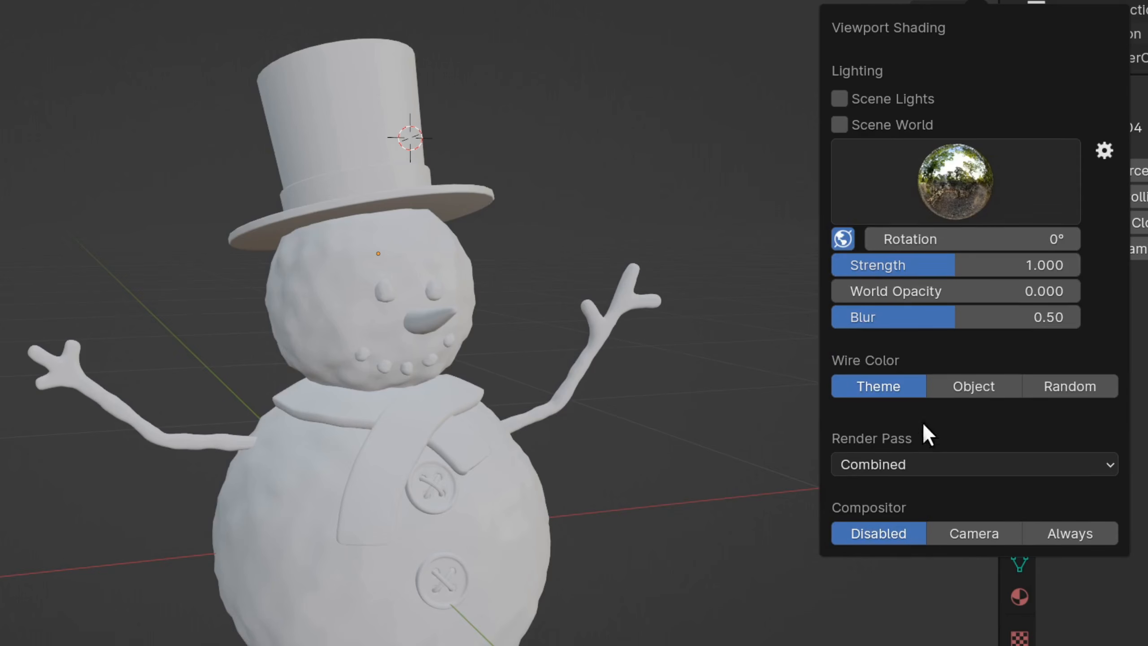
- Try the warm-toned studio light on the snowman, and set the Material Preview lighting to city.exr
click(945, 195)
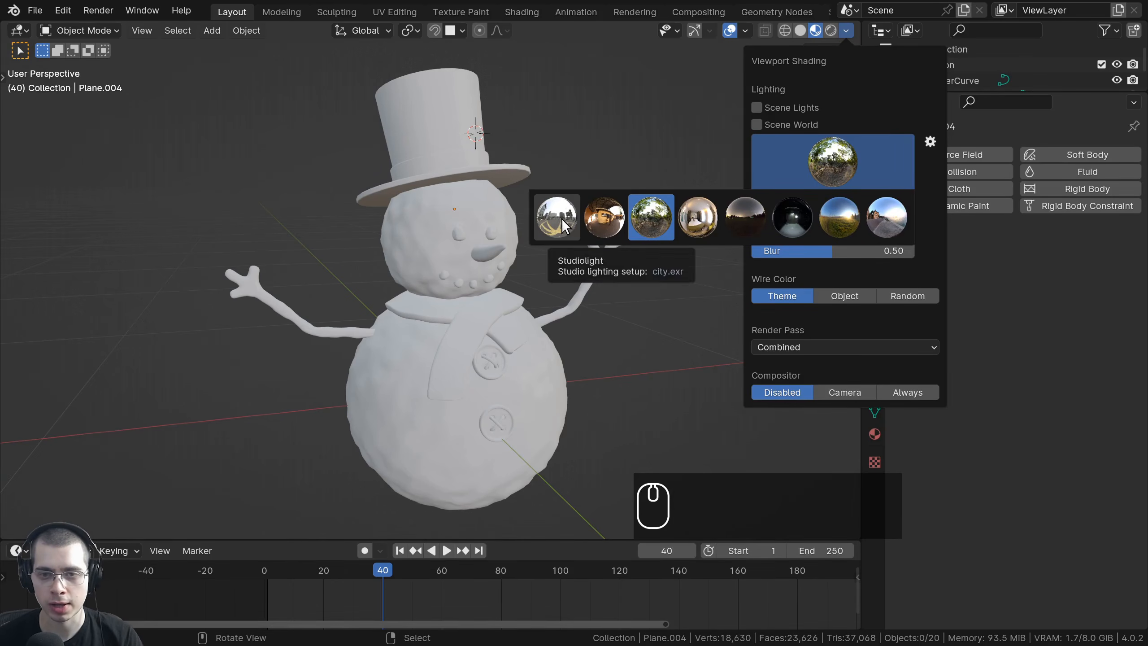
click(604, 222)
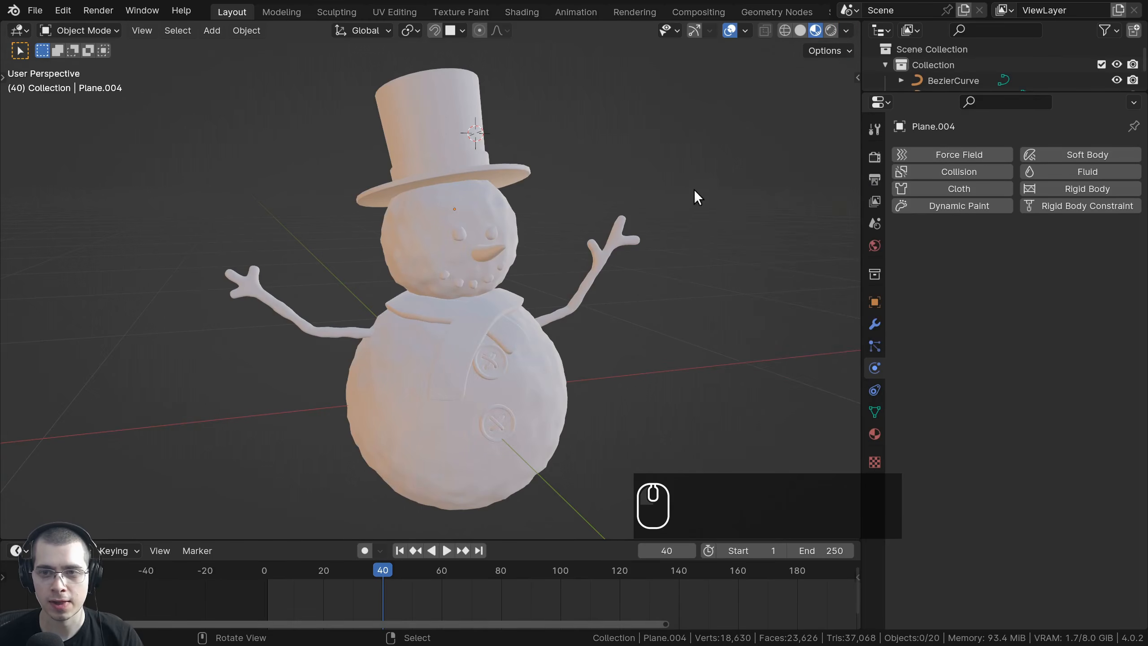
click(846, 31)
click(805, 142)
click(550, 218)
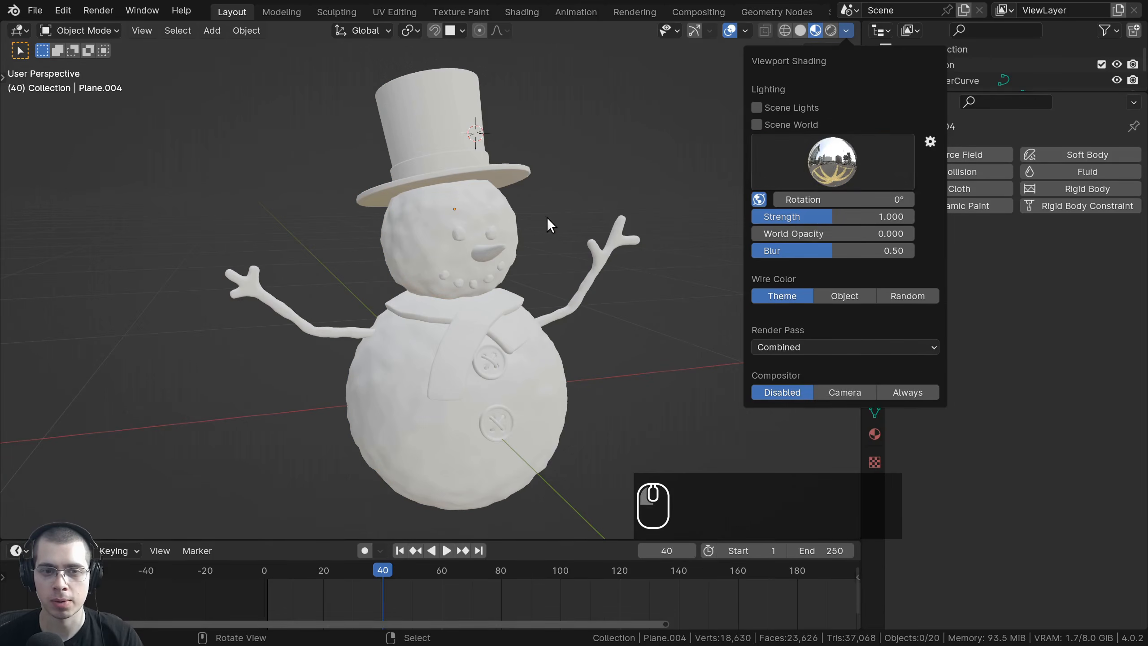
click(828, 168)
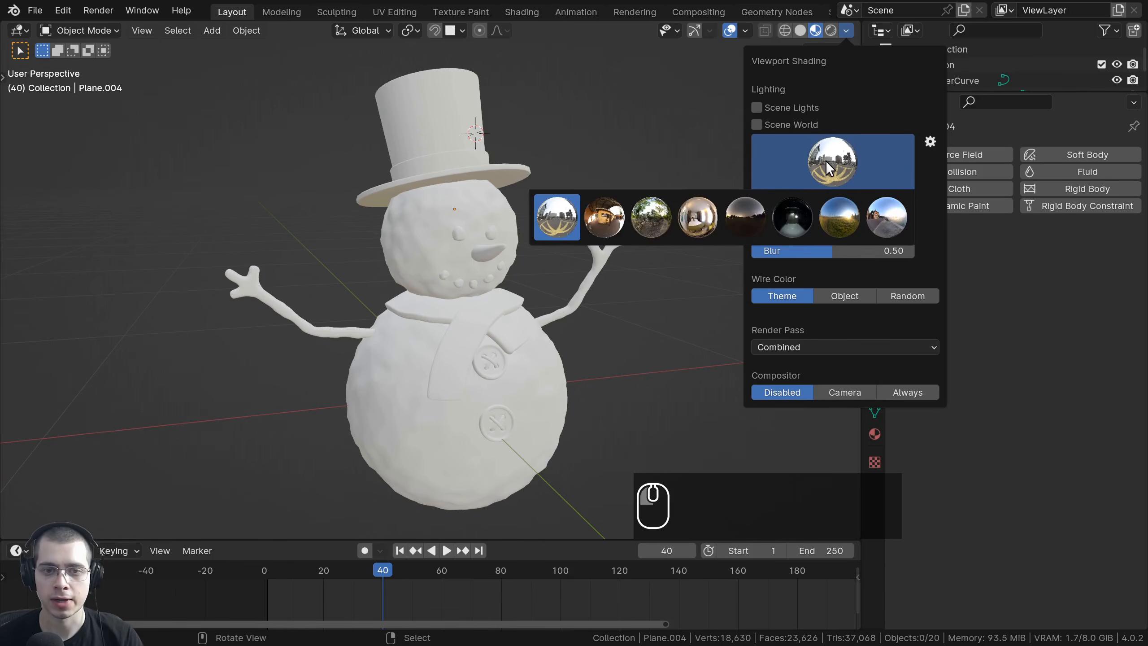
click(569, 221)
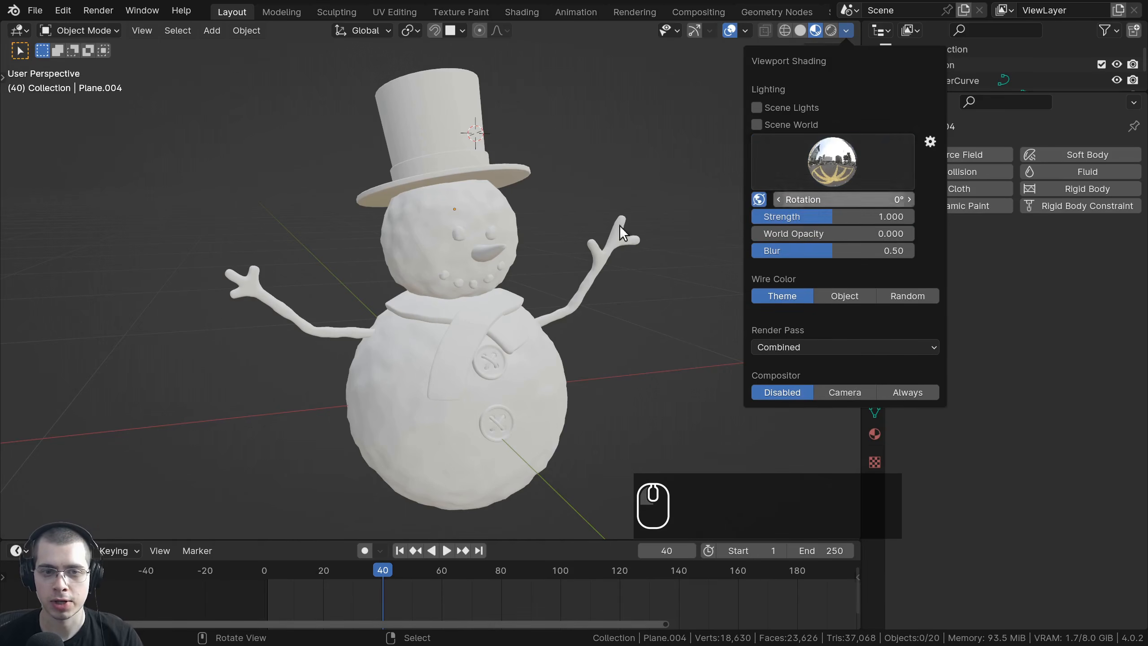
- Try other Strength and World Opacity values for the preview lighting, and restore them to 1.000 and 0.000
click(846, 30)
drag(783, 215, 833, 216)
mouse_move(752, 233)
mouse_down()
mouse_move(915, 234)
mouse_move(753, 233)
mouse_up()
mouse_move(869, 234)
mouse_down()
mouse_move(914, 234)
mouse_move(752, 234)
mouse_up()
click(844, 31)
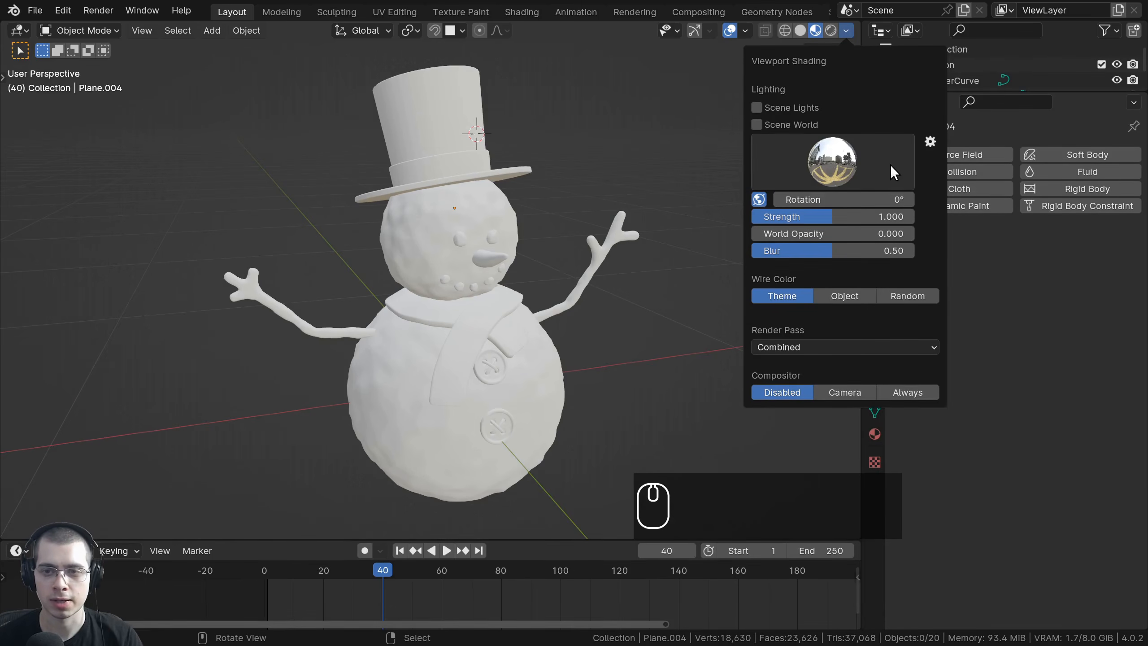
middle_drag(280, 174, 241, 156)
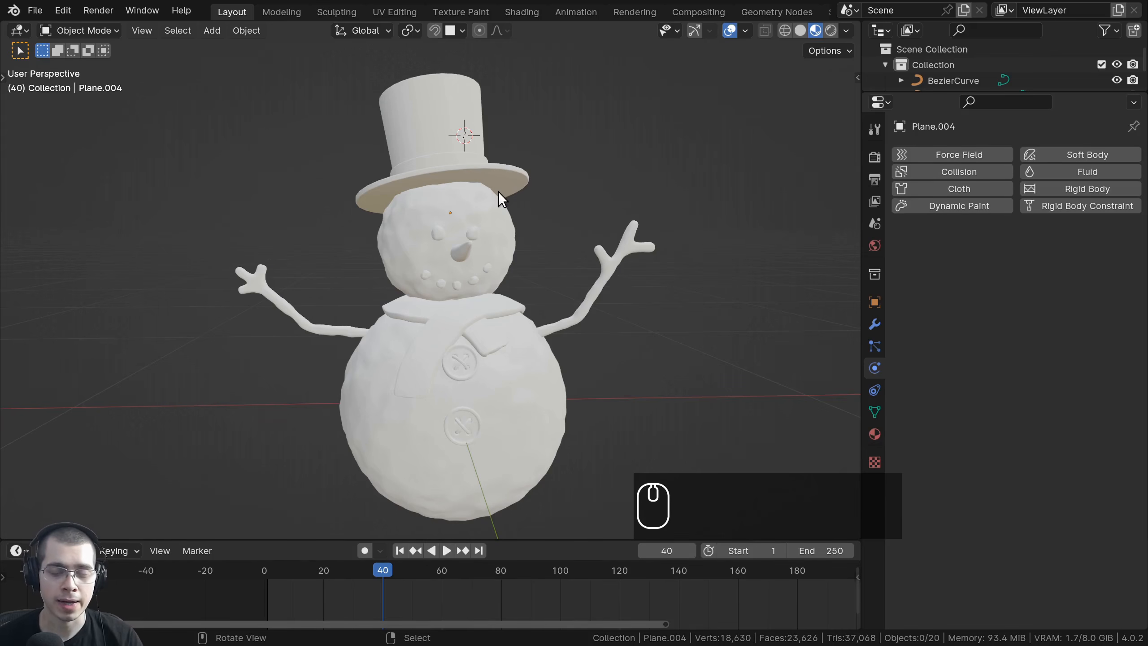
- Open the material properties and check the material slots of individual snowman parts, including the lower body
click(875, 434)
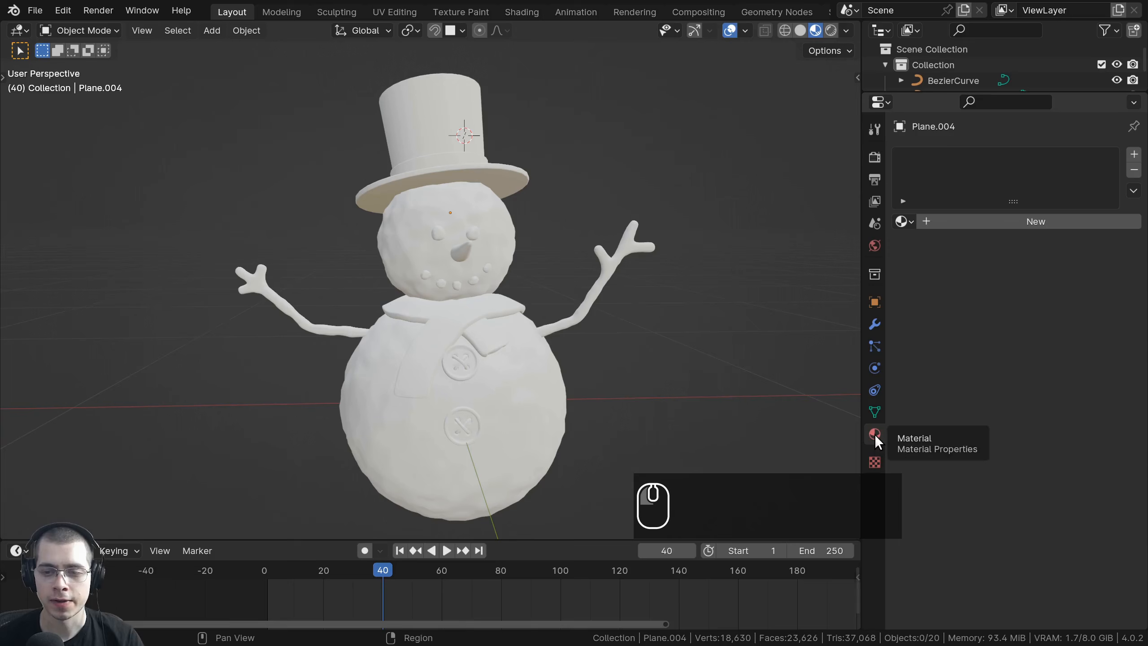
click(497, 214)
click(495, 306)
click(489, 299)
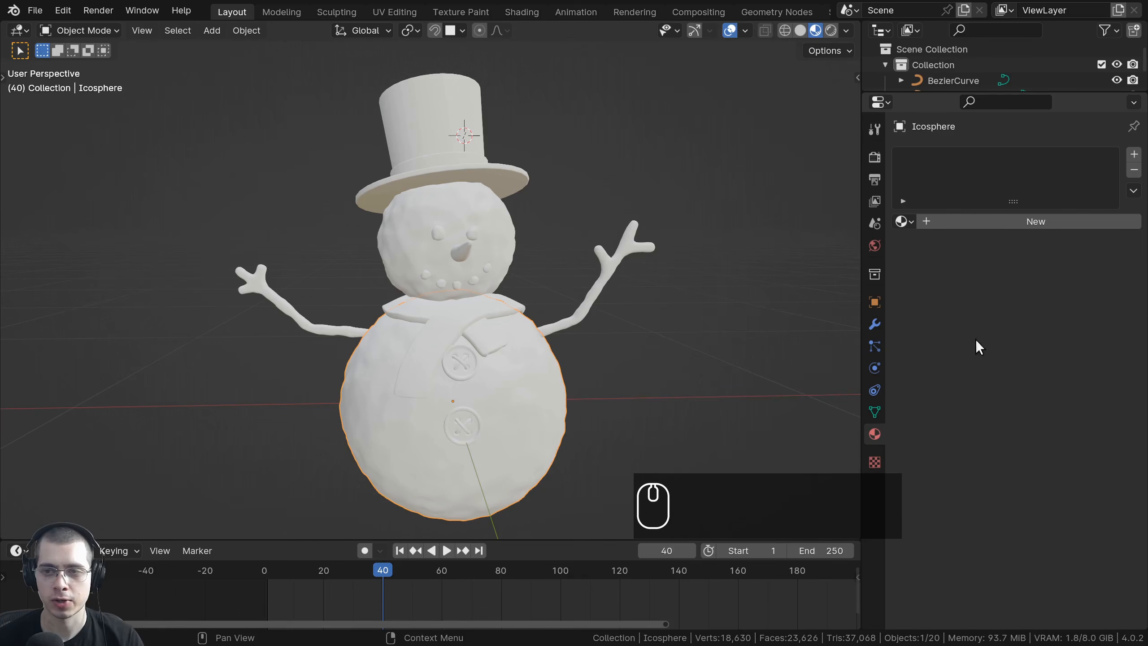
- Add a new material to the snowman's carrot nose
scroll(492, 278, up, 6)
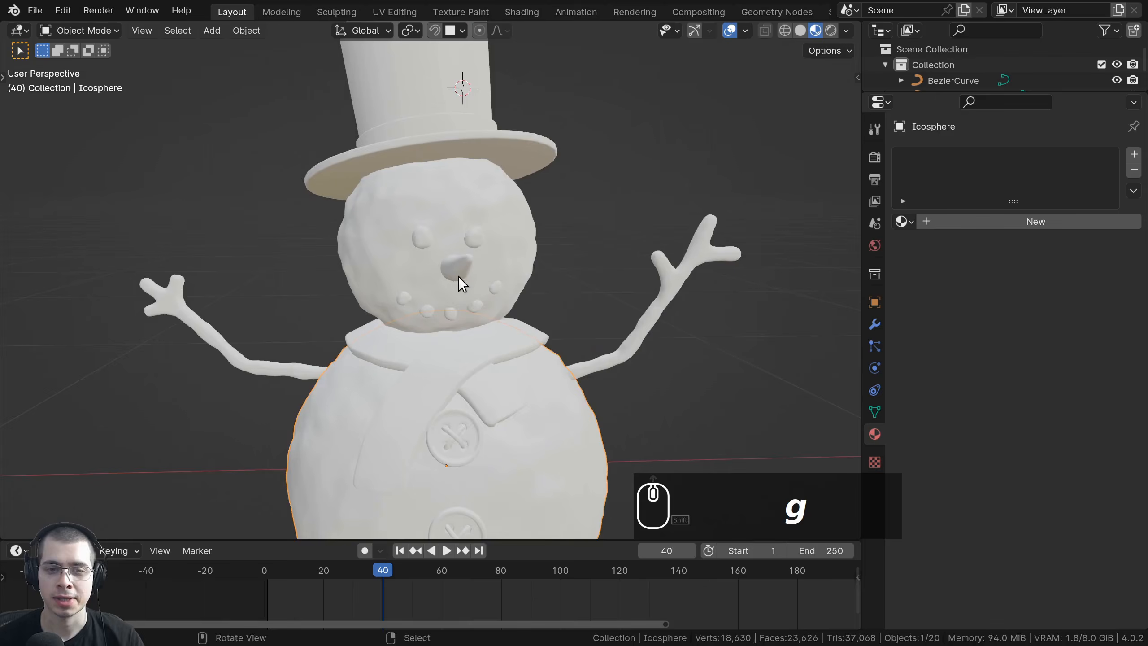
click(484, 290)
middle_drag(485, 289, 588, 272)
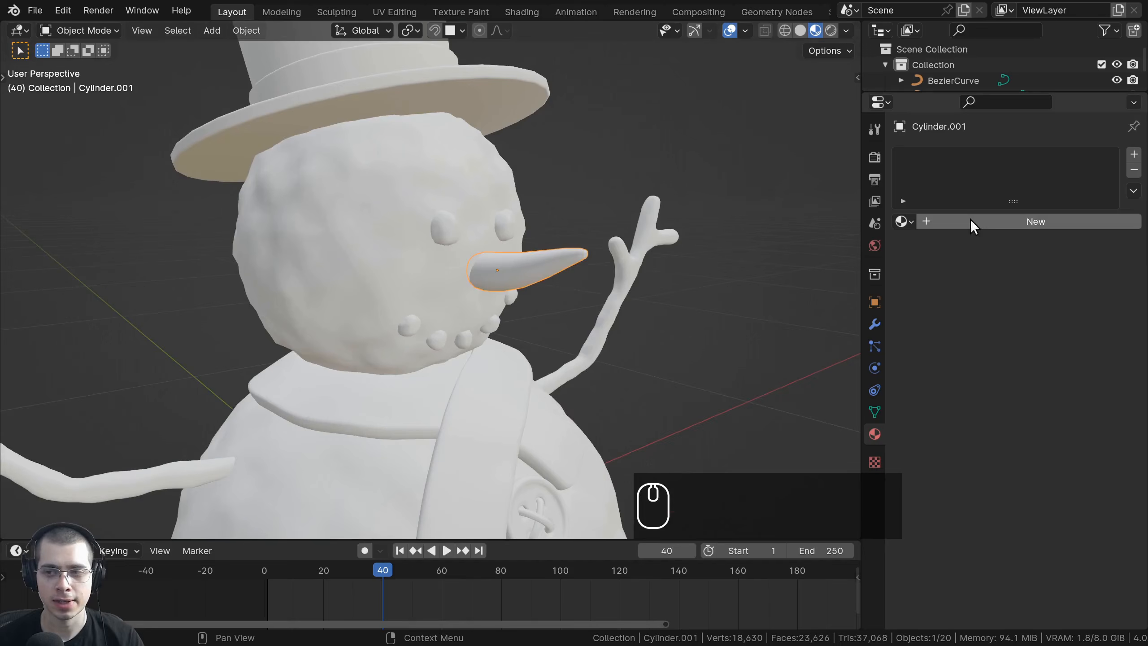
click(1032, 220)
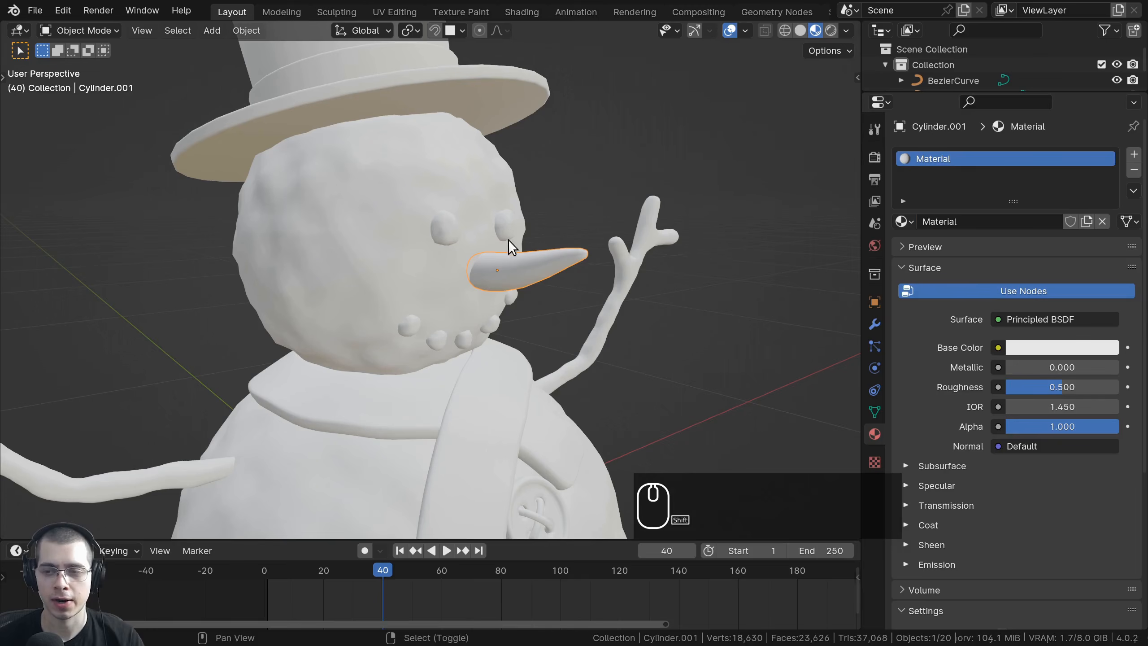
- Rename the nose's material as Carrot
shift+middle_drag(511, 246, 481, 253)
scroll(469, 275, up, 2)
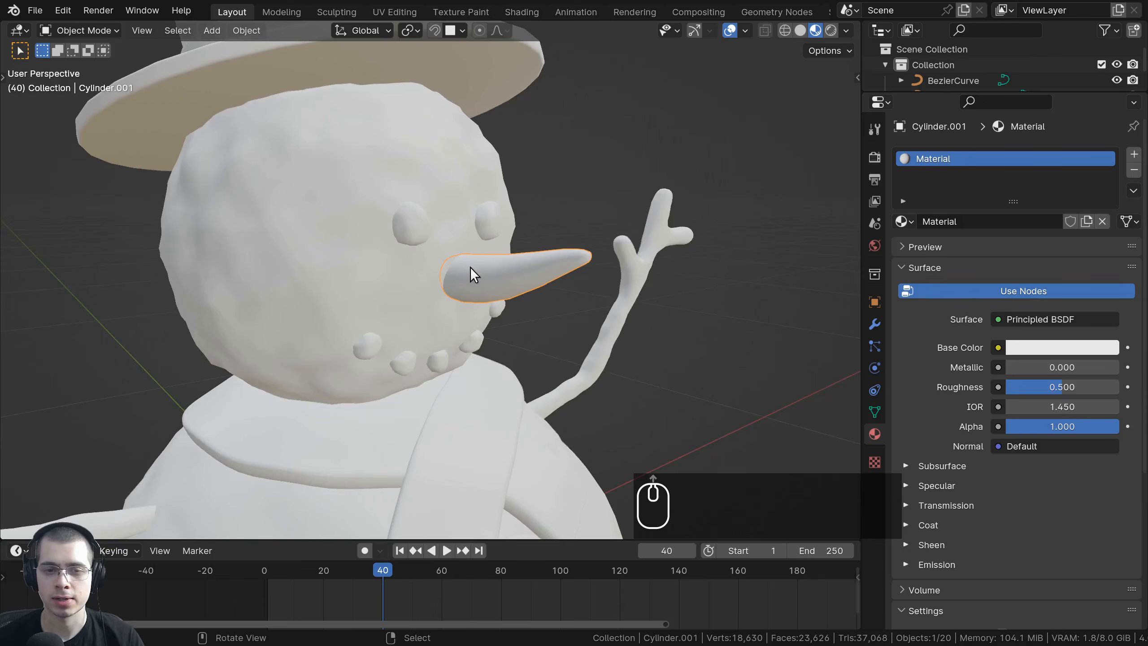
shift+middle_drag(665, 336, 651, 341)
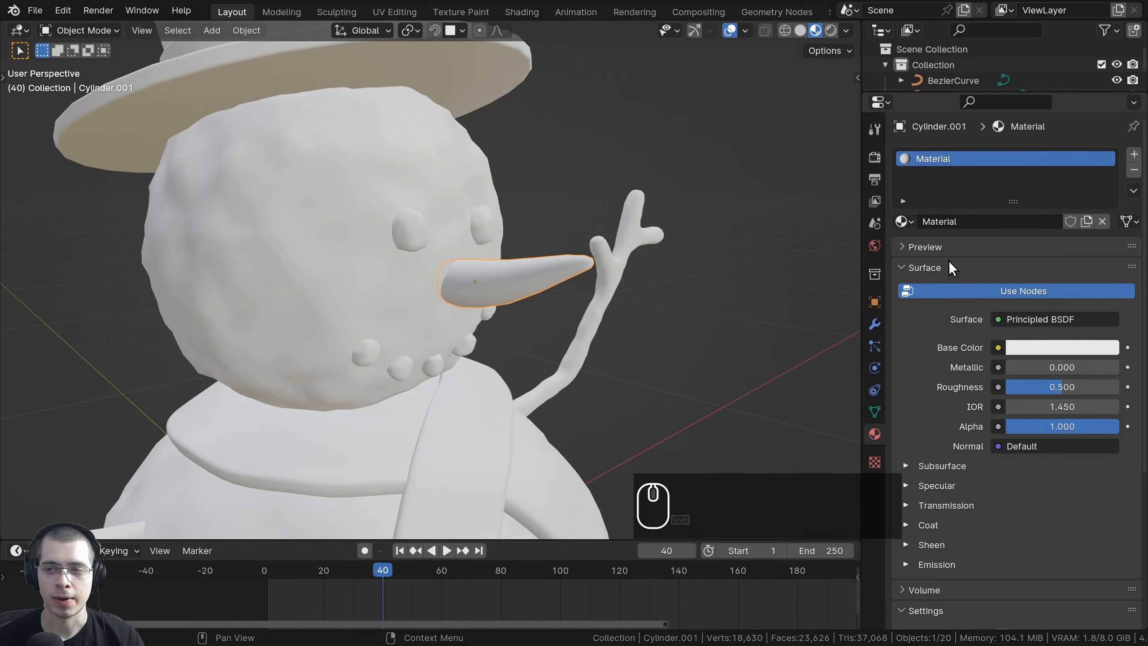
double_click(958, 222)
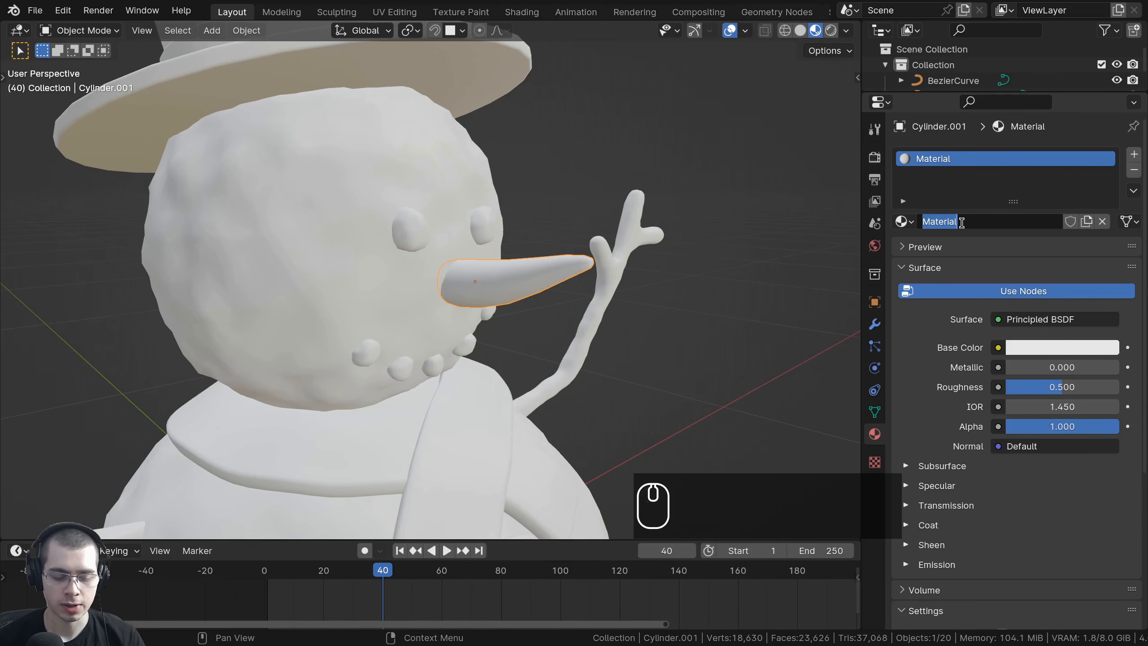
text(Corrt)
key(BackSpace)
key(BackSpace)
key(BackSpace)
key(BackSpace)
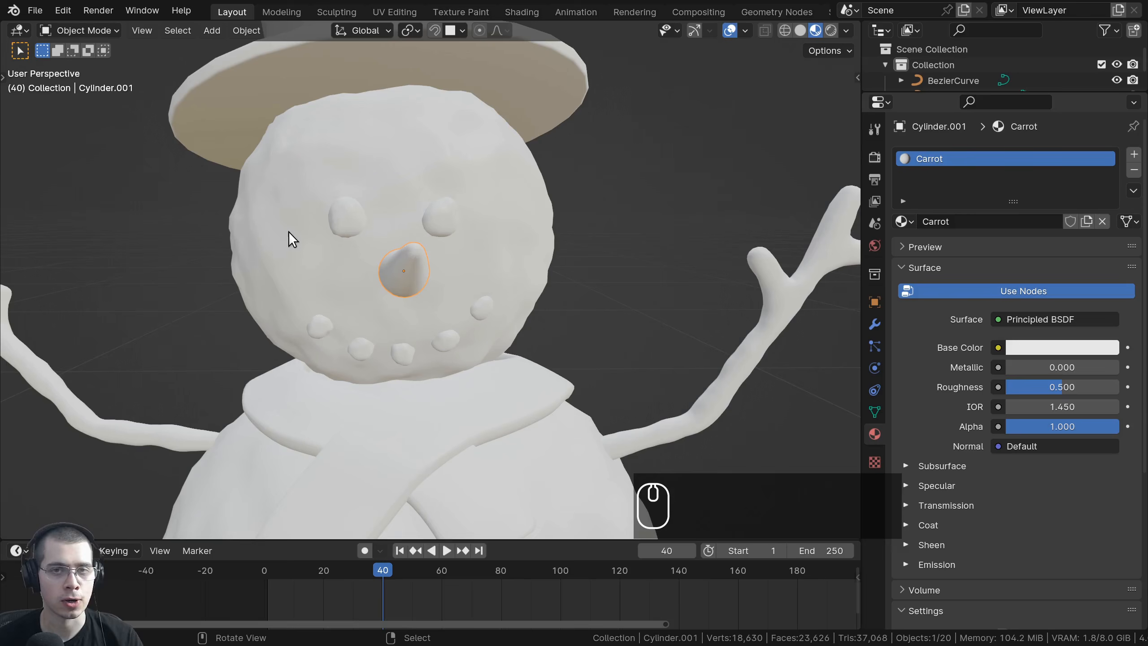
middle_drag(300, 241, 715, 110)
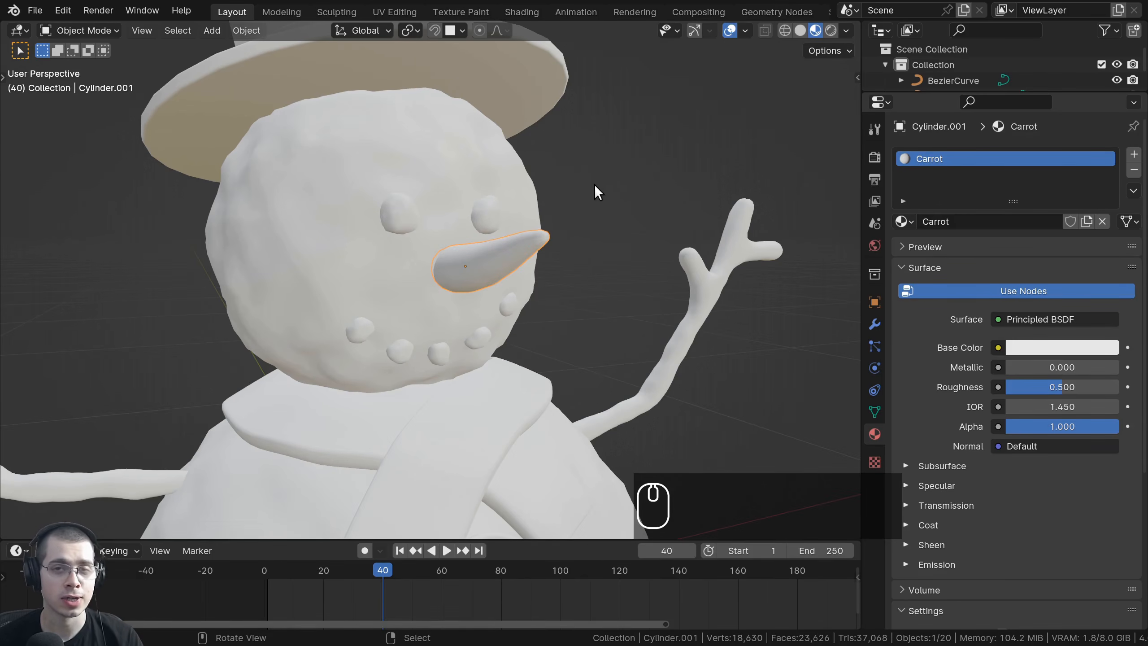
mouse_move(595, 191)
middle_down()
mouse_move(569, 205)
mouse_move(576, 193)
middle_up()
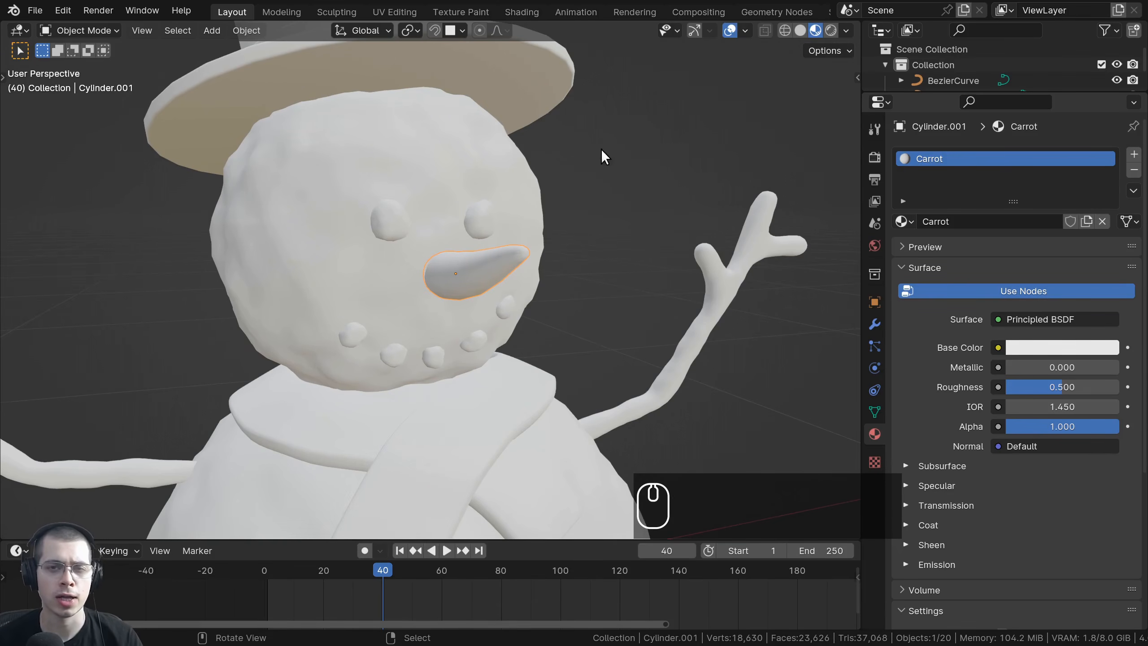
middle_drag(404, 340, 521, 303)
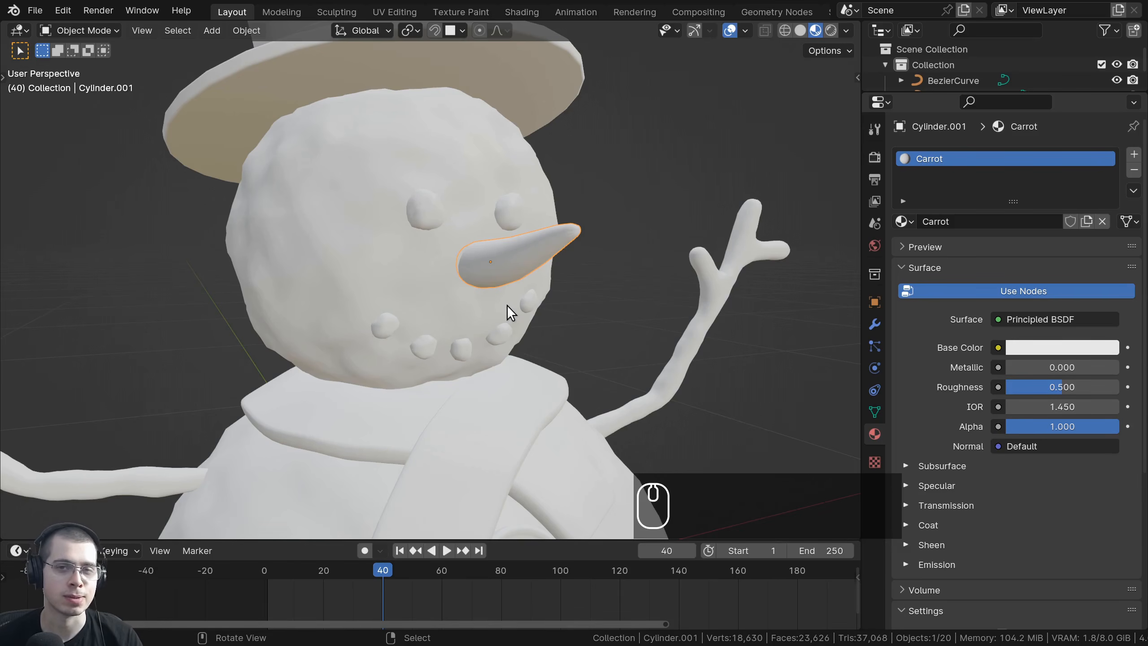
middle_drag(654, 314, 638, 333)
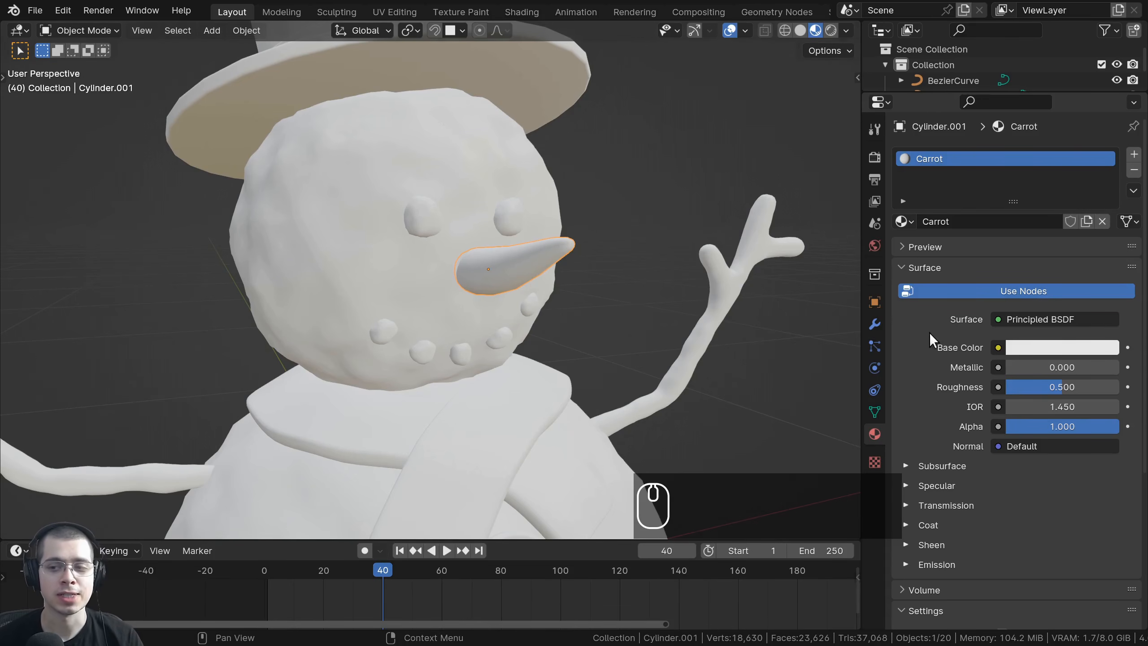
- Look through the surface shader types available for the Carrot material, keeping Principled BSDF
scroll(980, 315, down, 2)
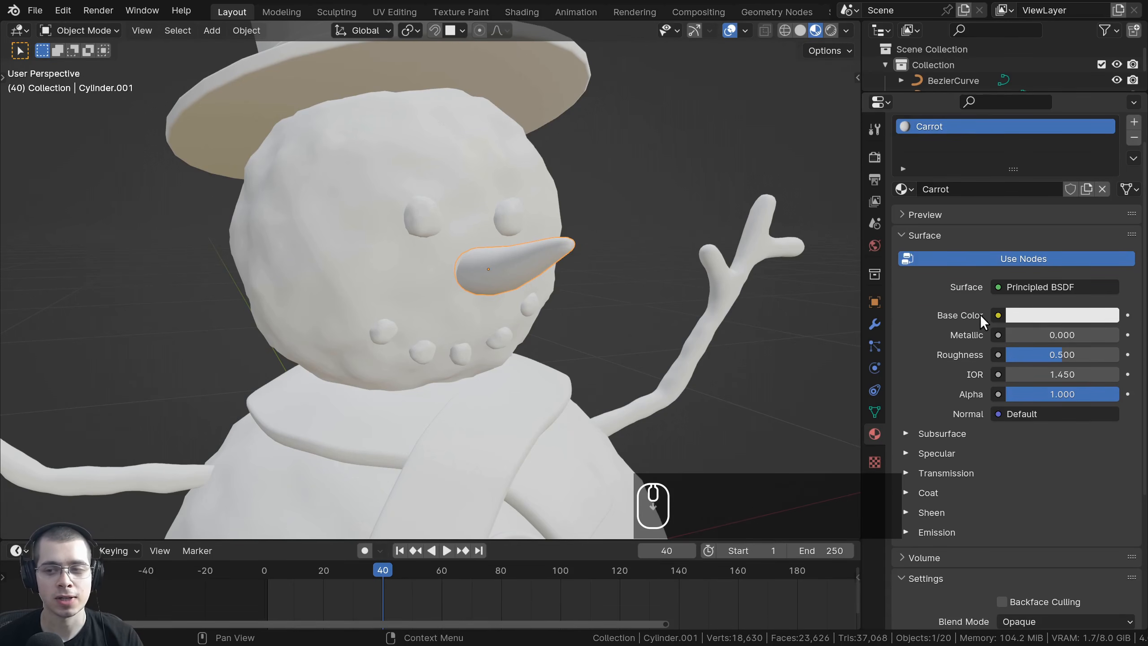
click(1036, 286)
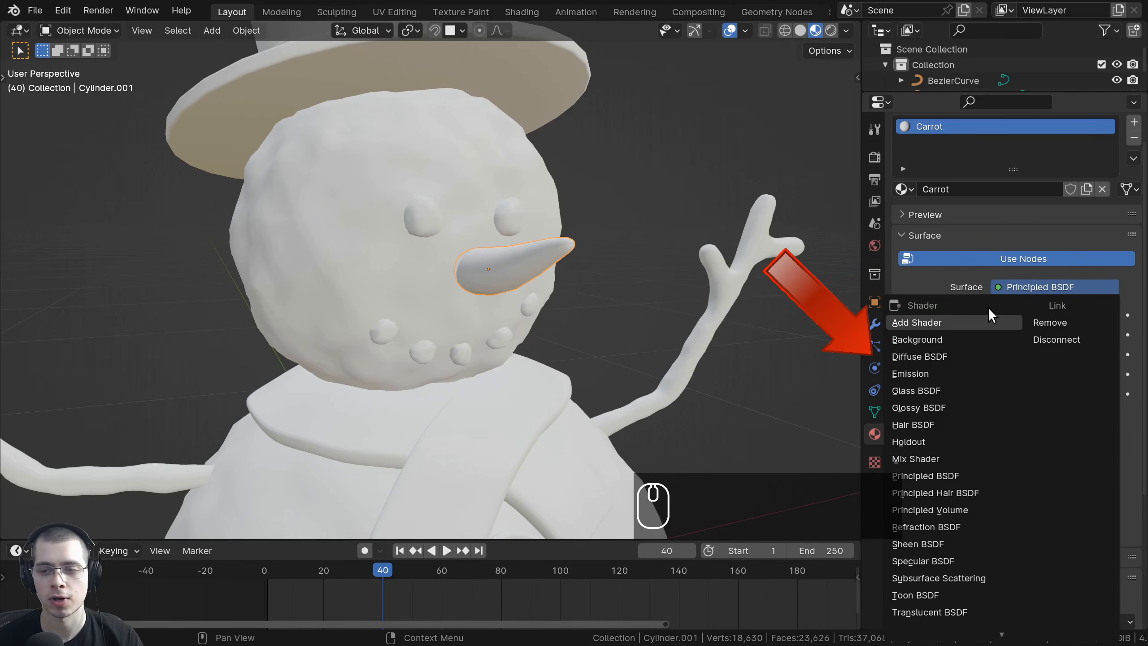
click(1020, 284)
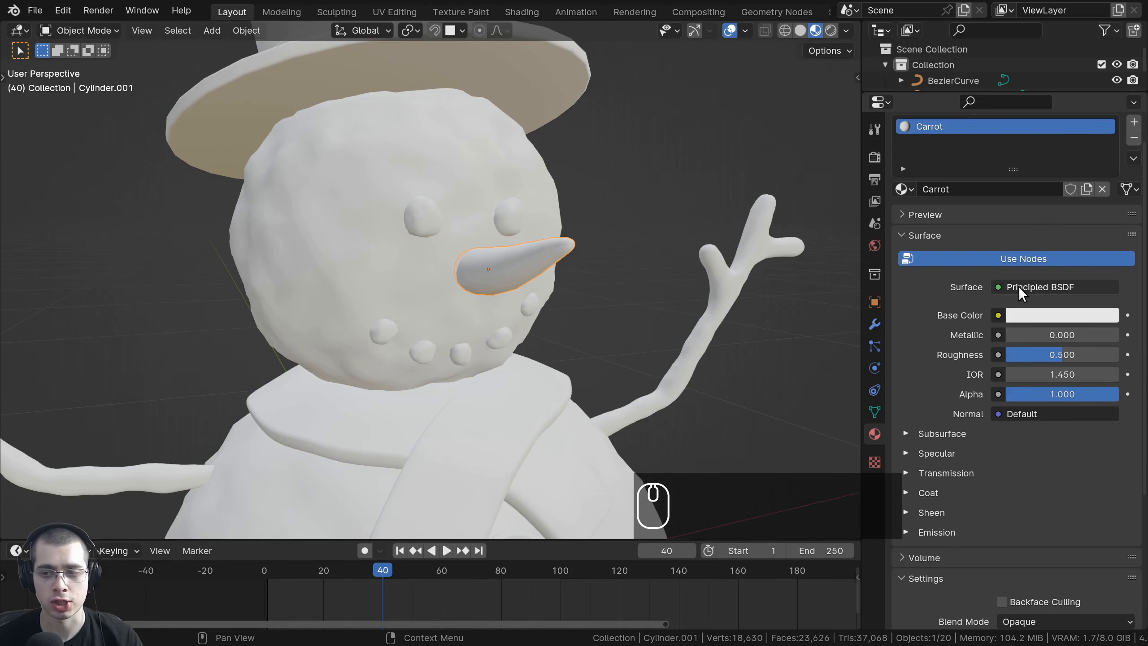
- Change the Carrot material's surface shader to Glass BSDF and inspect its look on the nose up close
click(1031, 288)
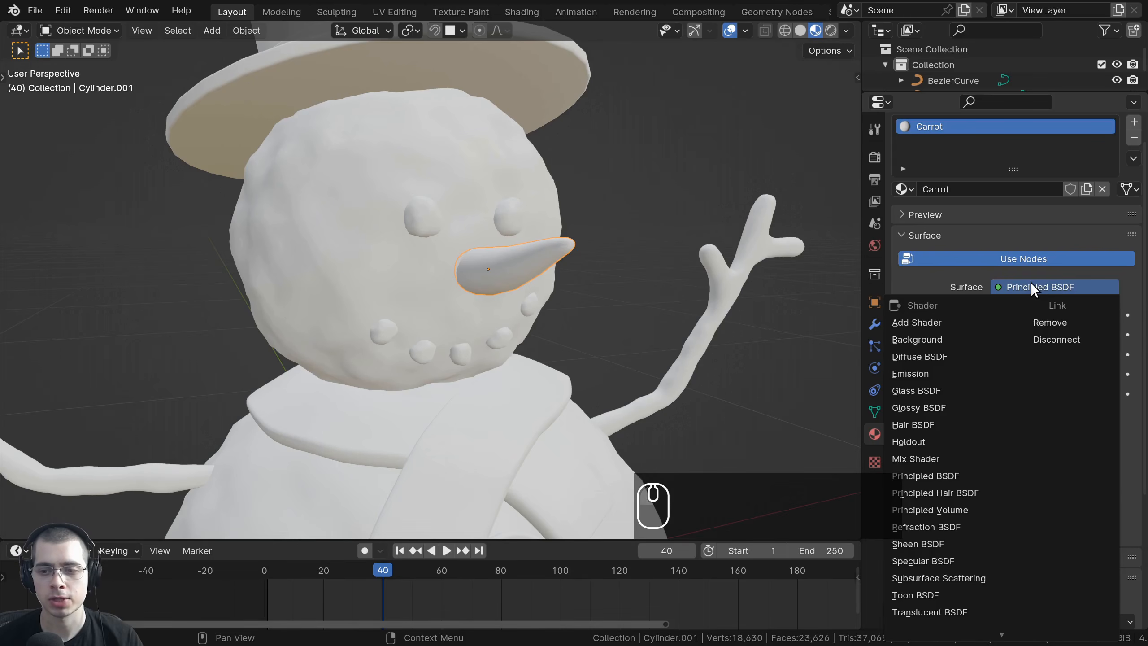
click(920, 391)
middle_drag(664, 266, 719, 267)
shift+middle_drag(634, 292, 538, 317)
scroll(446, 309, up, 4)
middle_drag(603, 261, 570, 271)
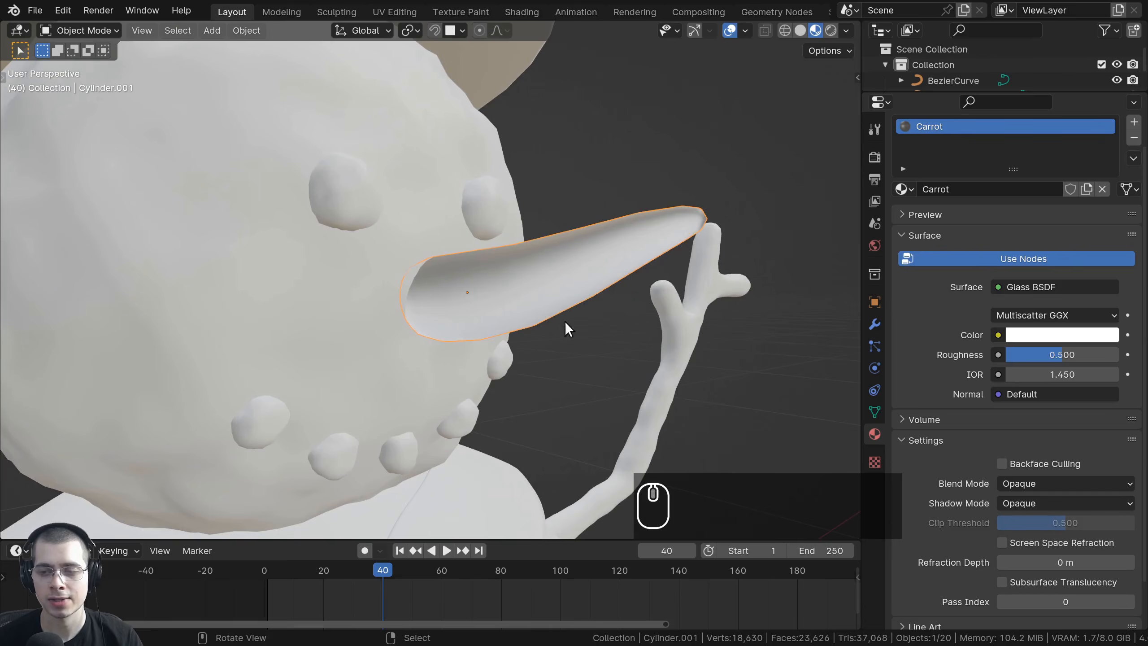
- Set the Carrot material's Glass BSDF colour to pale cyan and its roughness to 0.000, viewing the nose from another angle
scroll(1003, 249, down, 3)
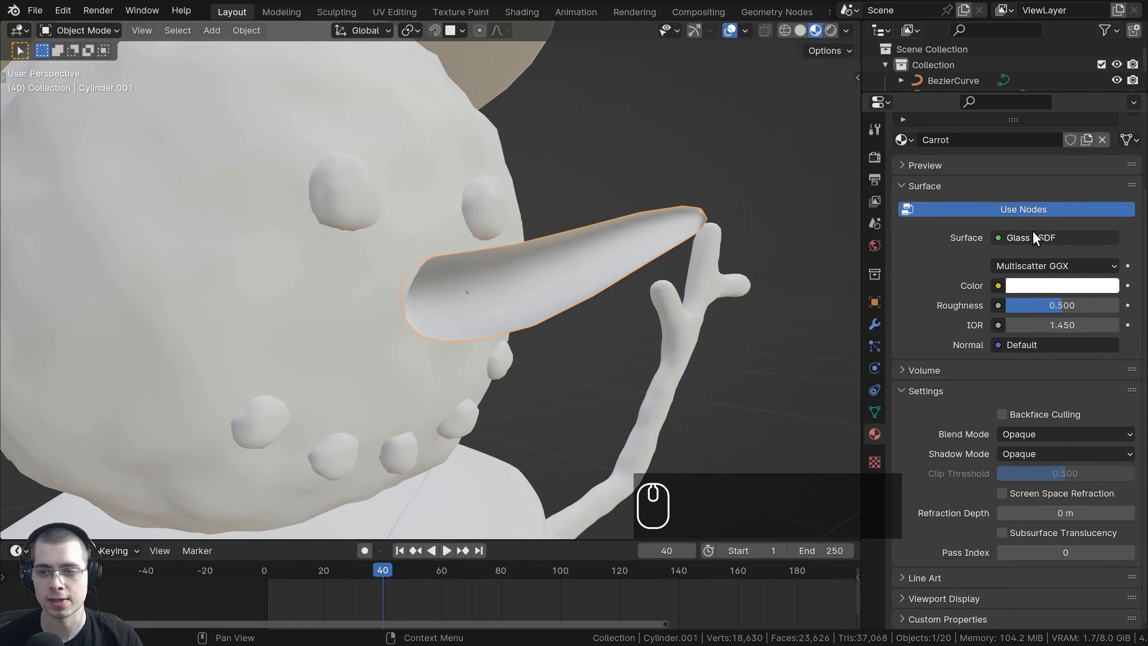
scroll(1048, 311, up, 2)
scroll(1026, 313, up, 2)
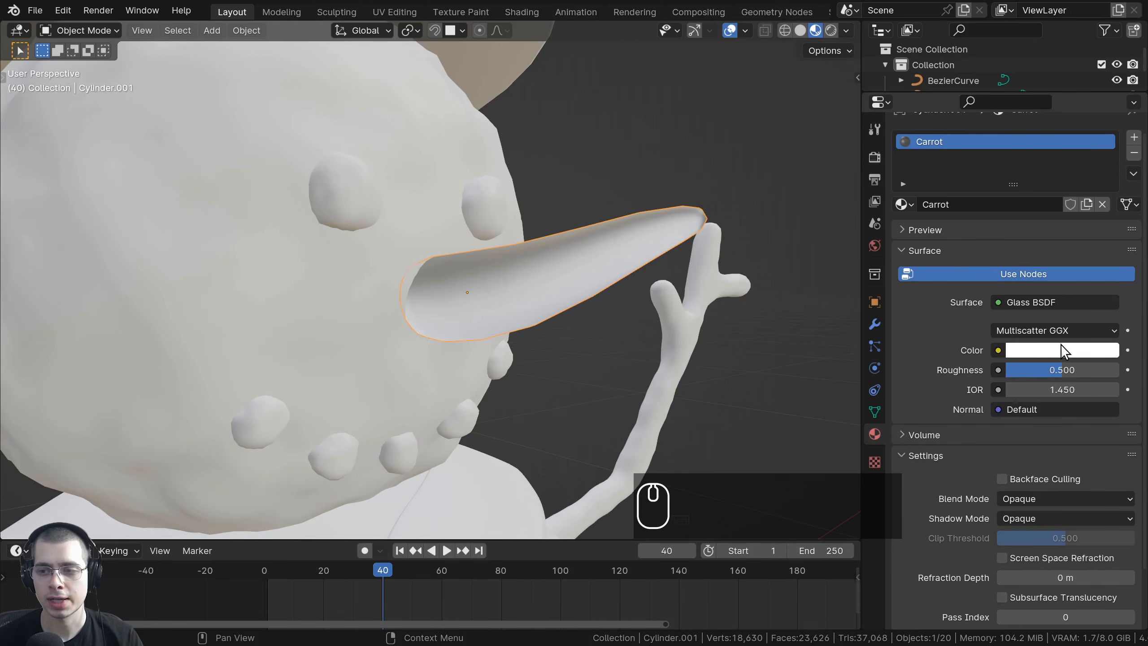
click(1076, 352)
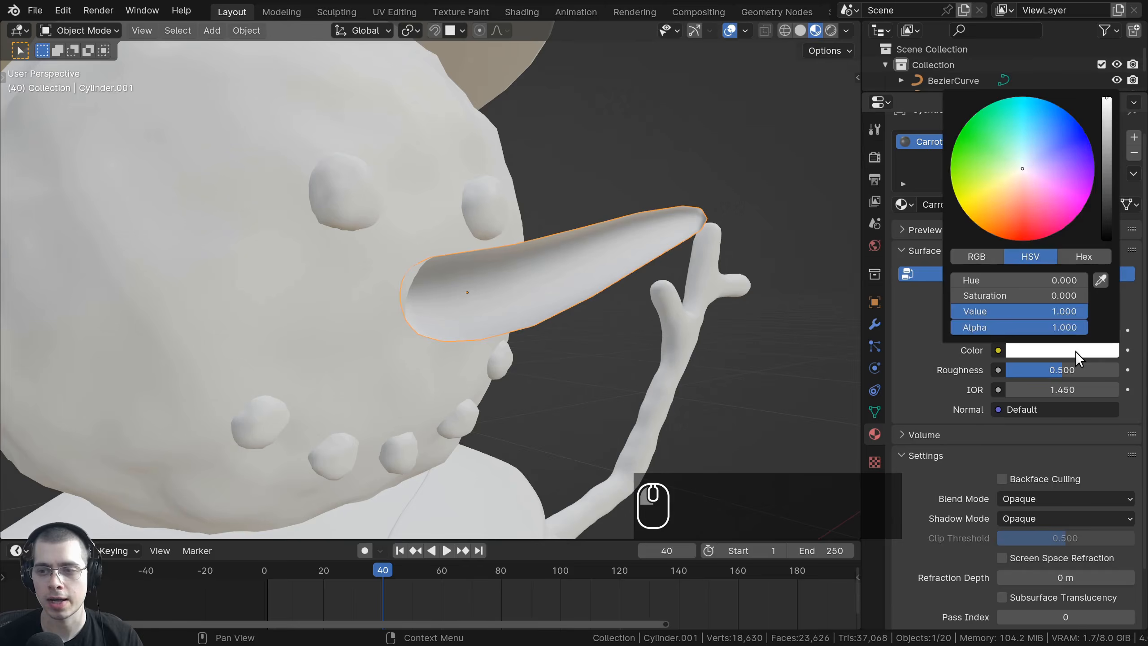
click(1075, 354)
click(1075, 354)
drag(1030, 139, 1020, 149)
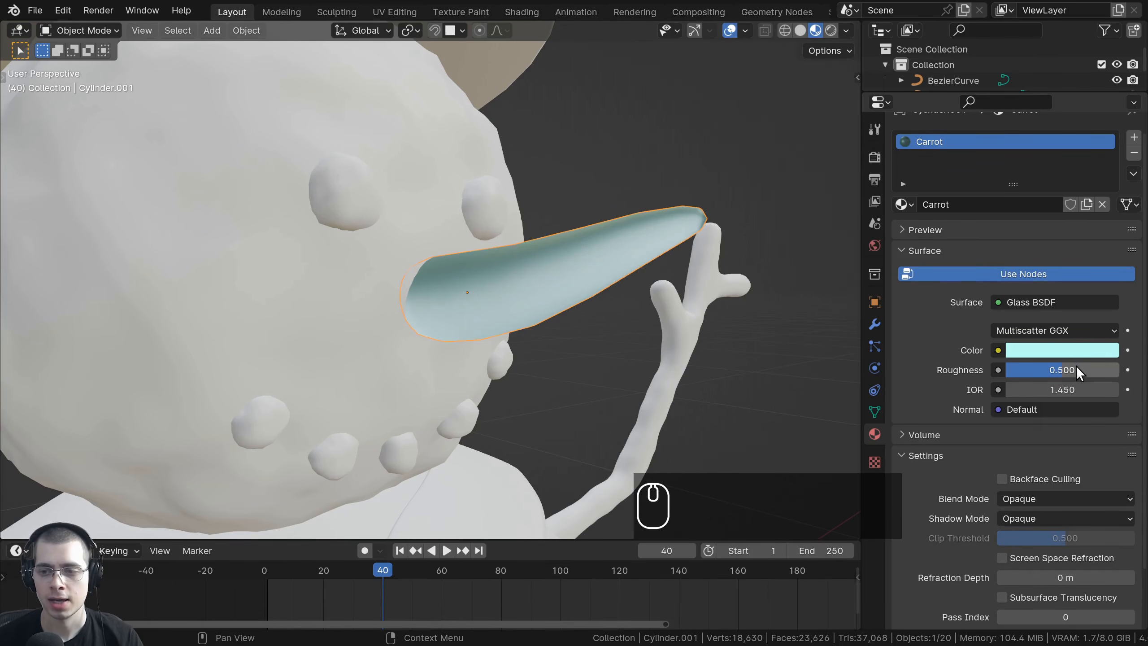
mouse_move(1077, 367)
mouse_down()
mouse_move(1128, 368)
mouse_move(1029, 367)
mouse_move(1134, 367)
mouse_move(1007, 367)
mouse_up()
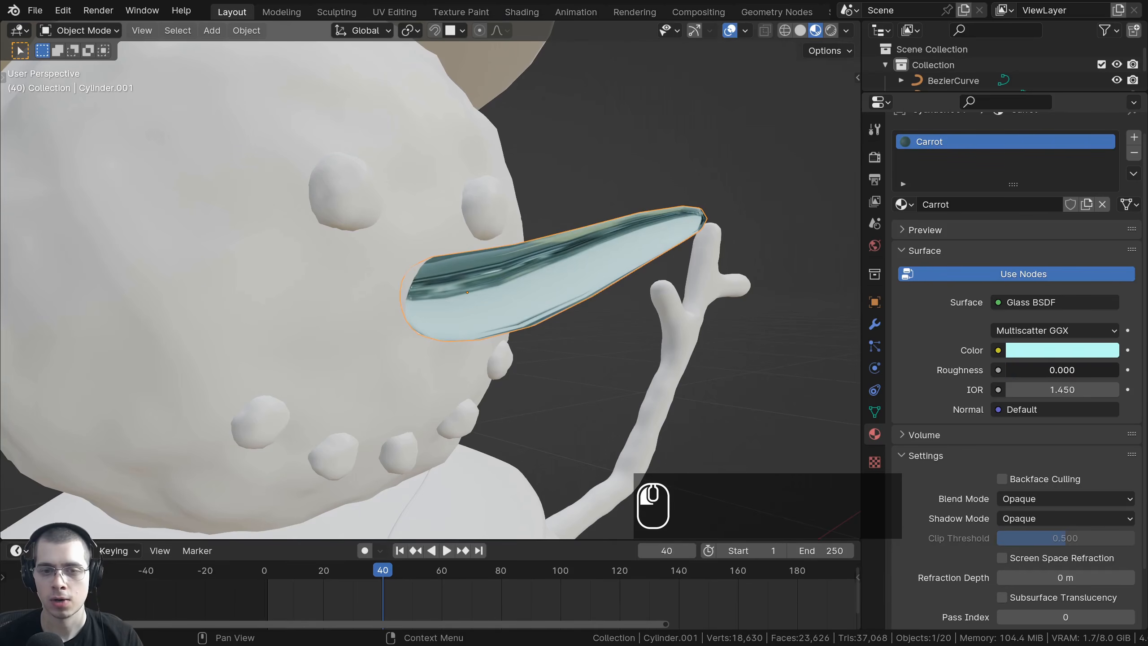
middle_drag(614, 301, 924, 370)
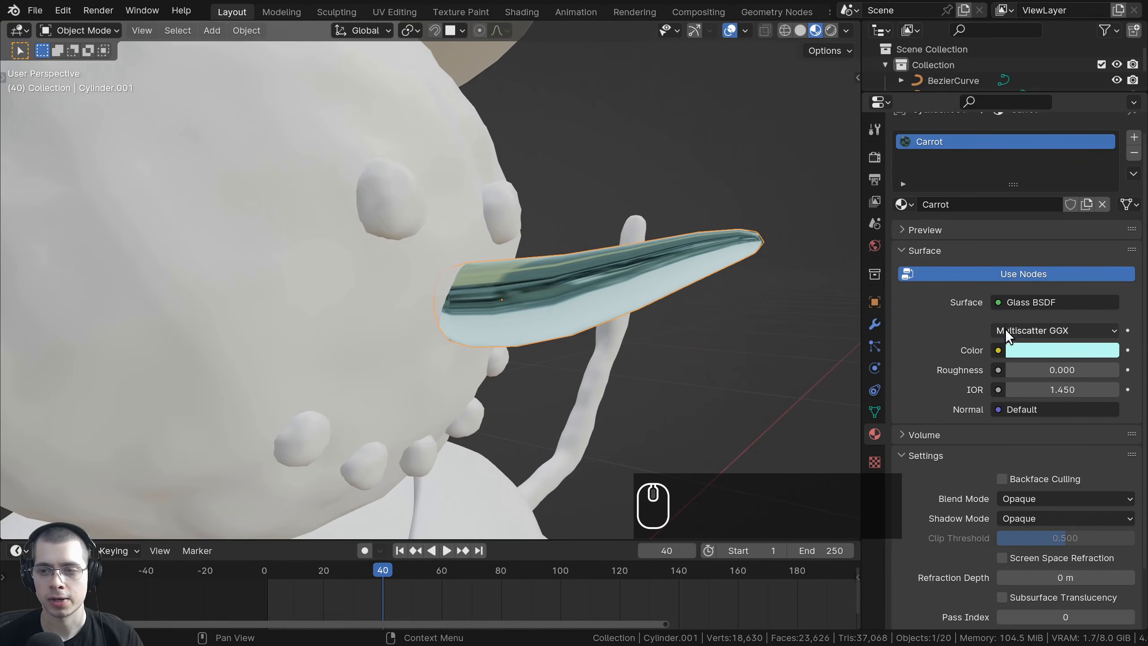
- Change the Carrot material's surface shader to Glossy BSDF and raise its roughness, inspecting the reflections on the nose
click(1015, 302)
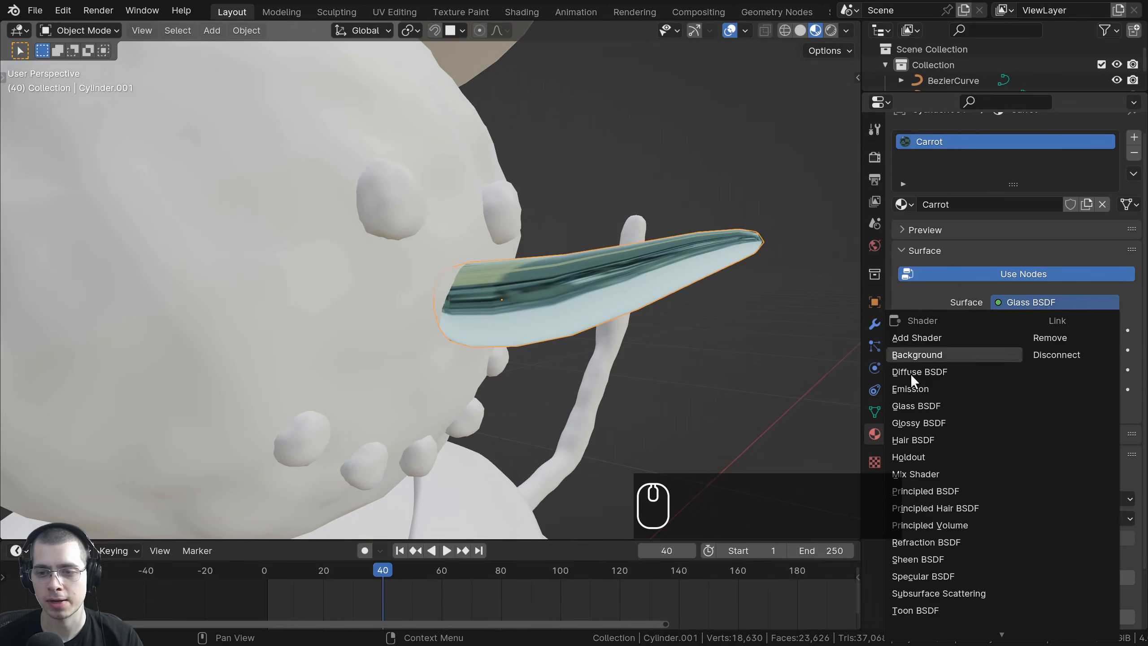
click(927, 422)
middle_drag(700, 325, 654, 297)
drag(1043, 375, 1079, 375)
middle_drag(648, 337, 642, 290)
- Change the Carrot material's surface shader to Emission and try a higher strength on the nose, keeping 1.000
click(1029, 303)
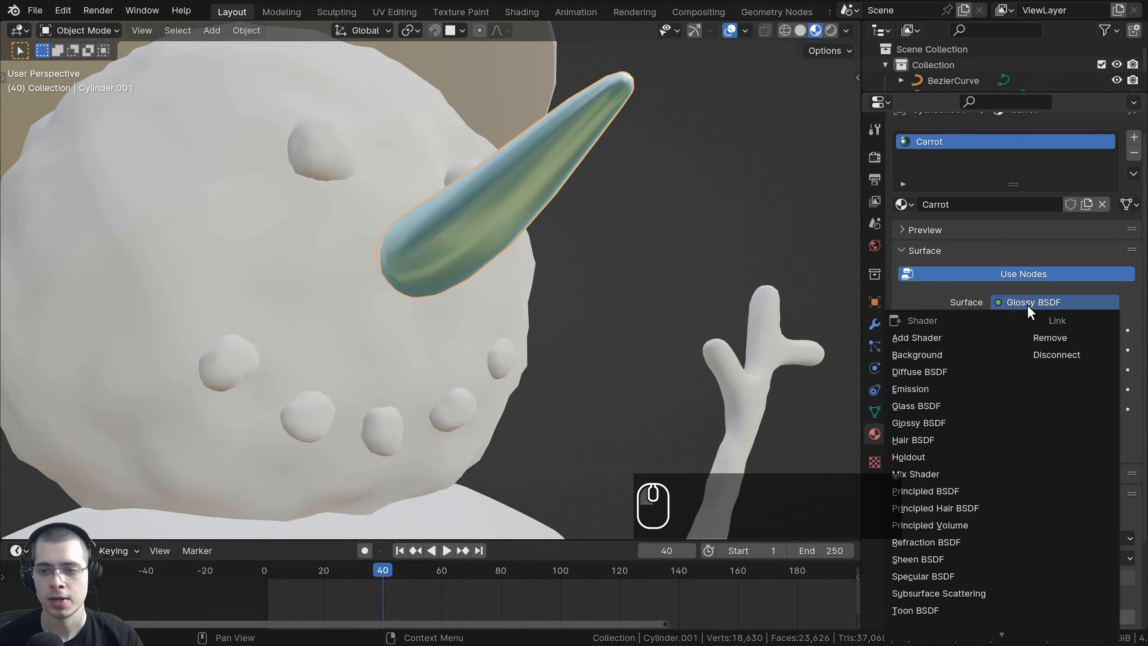
click(913, 388)
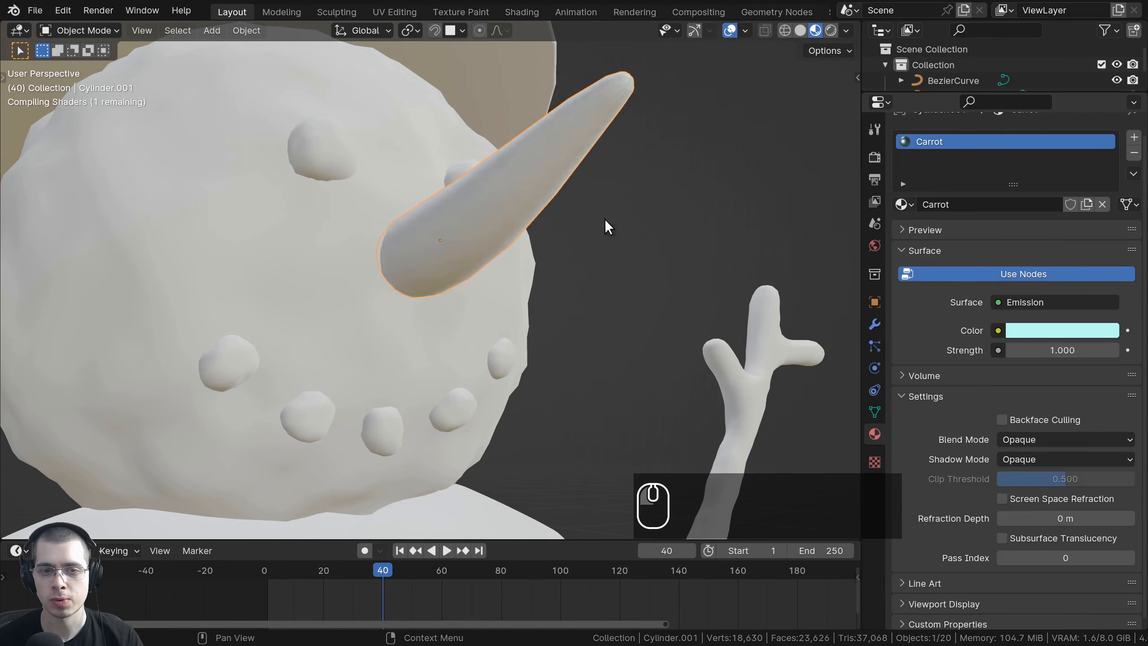
middle_drag(584, 176, 650, 266)
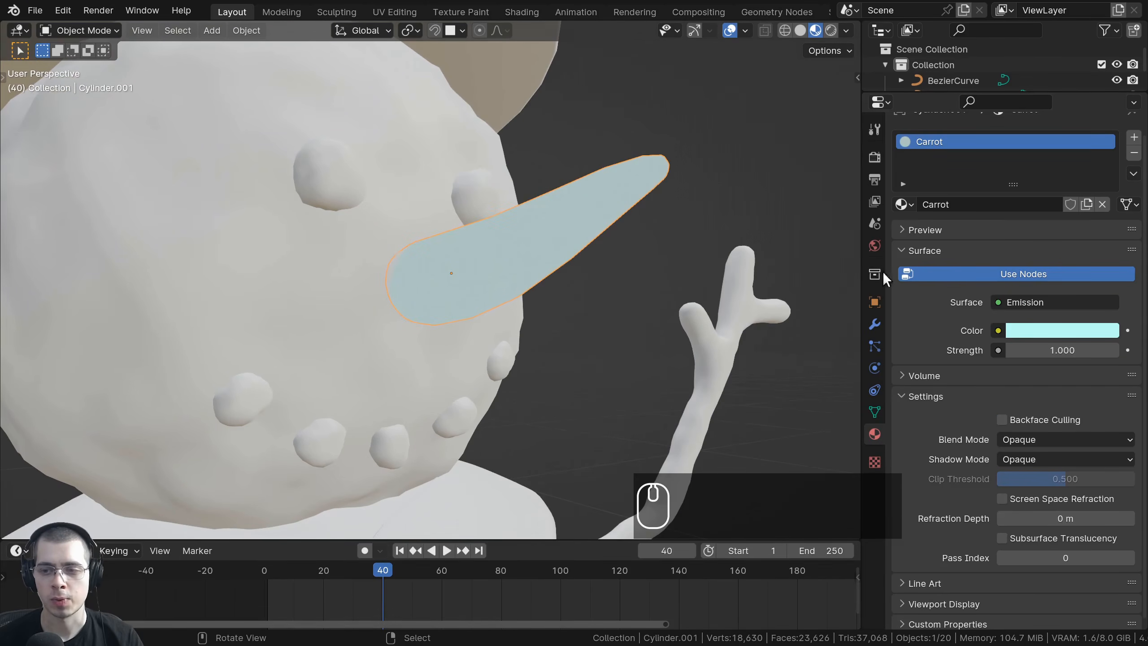
drag(1040, 344, 1117, 345)
right_click(1116, 344)
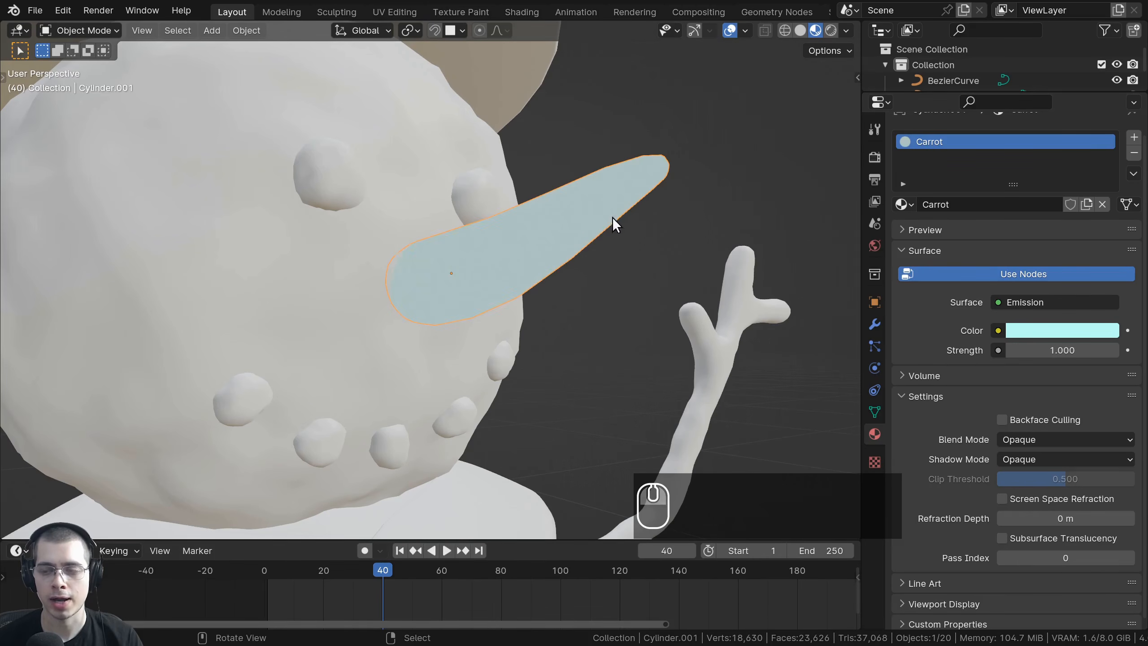
- Set the Carrot material's surface shader back to Principled BSDF and make the 3D viewport slightly wider
click(1023, 302)
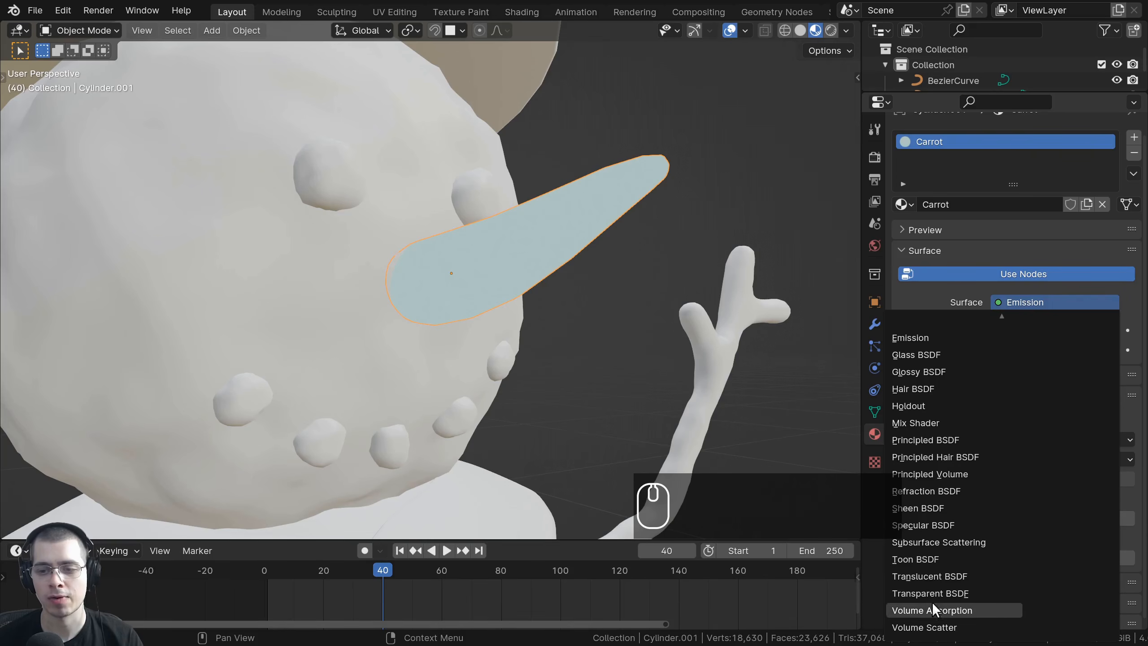
click(1013, 302)
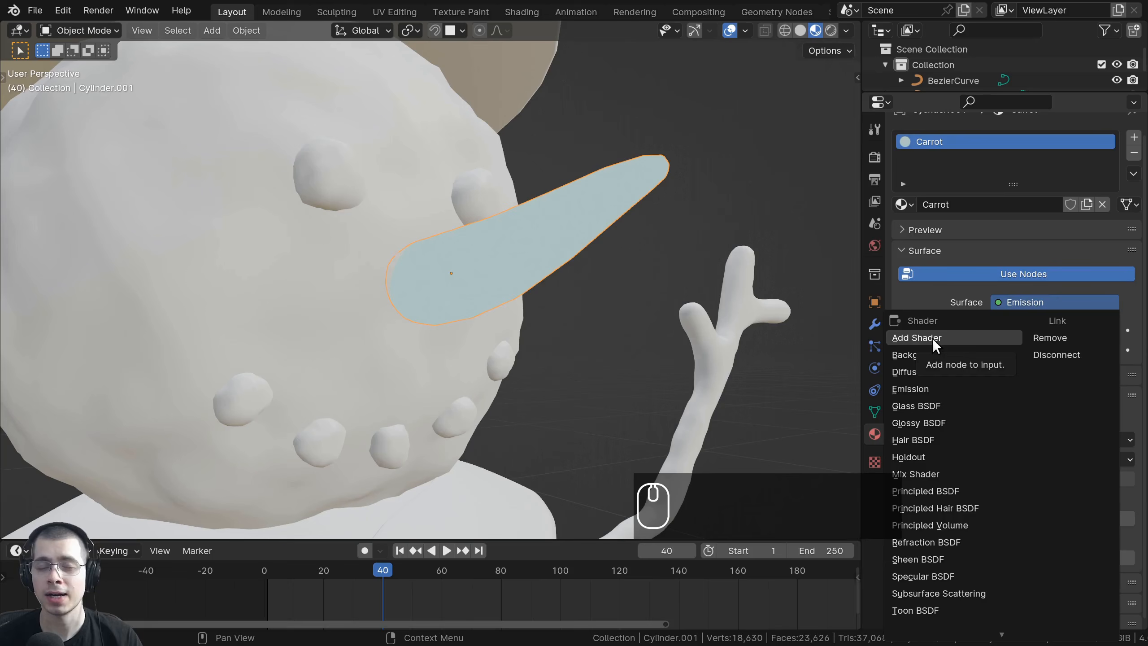
click(929, 490)
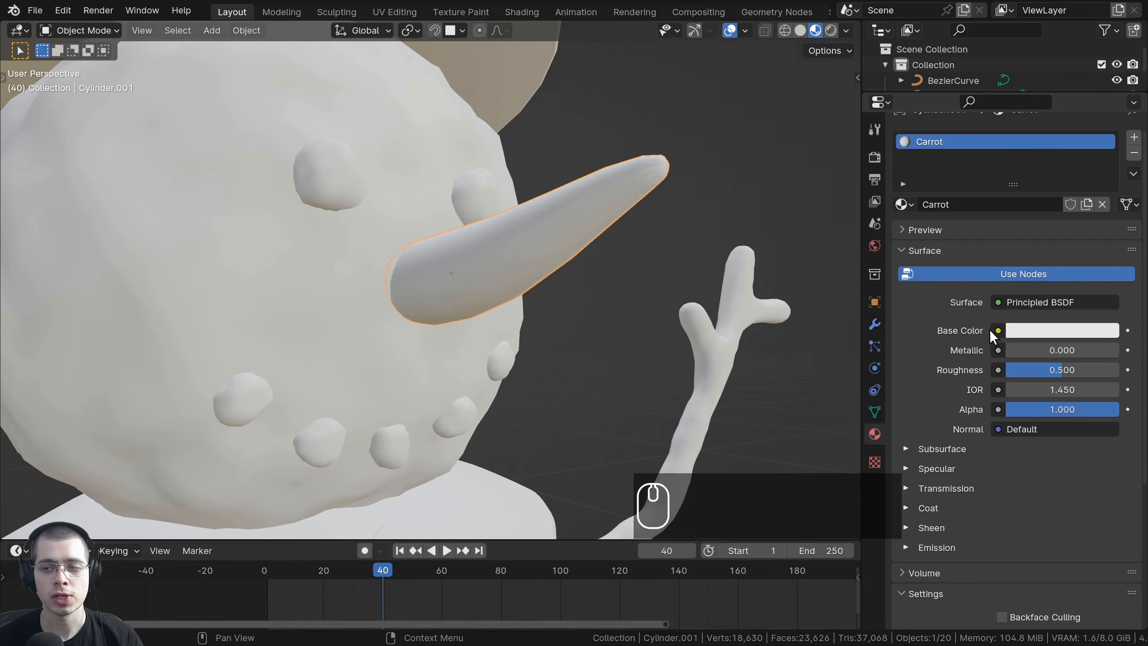
scroll(992, 337, down, 5)
drag(860, 261, 889, 260)
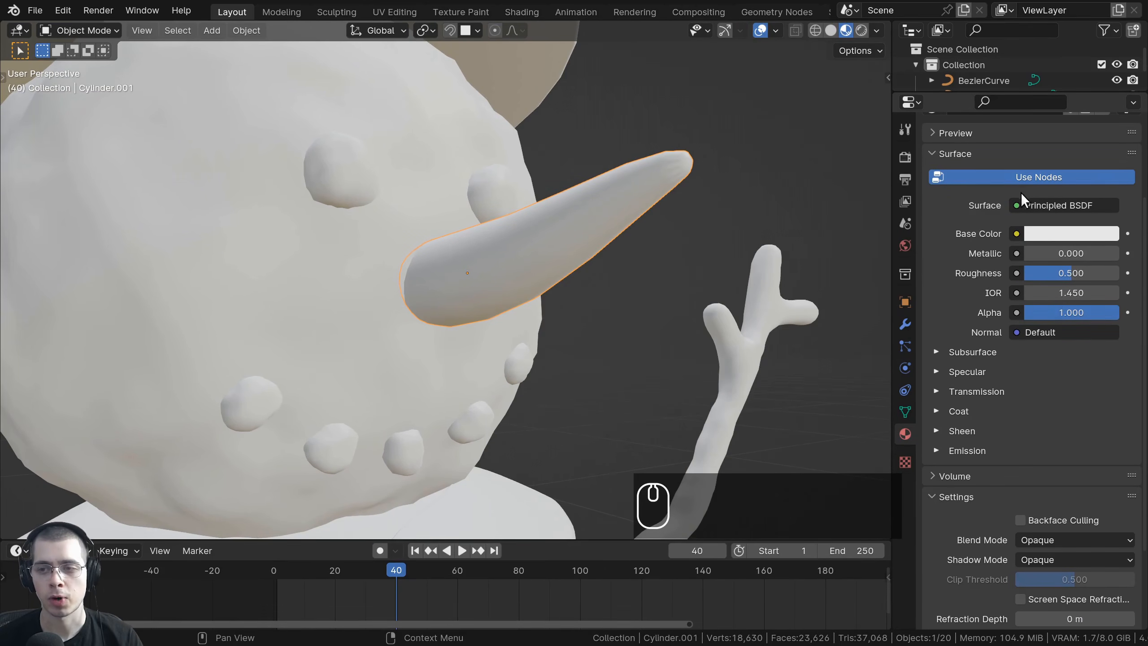
click(1023, 205)
key(Escape)
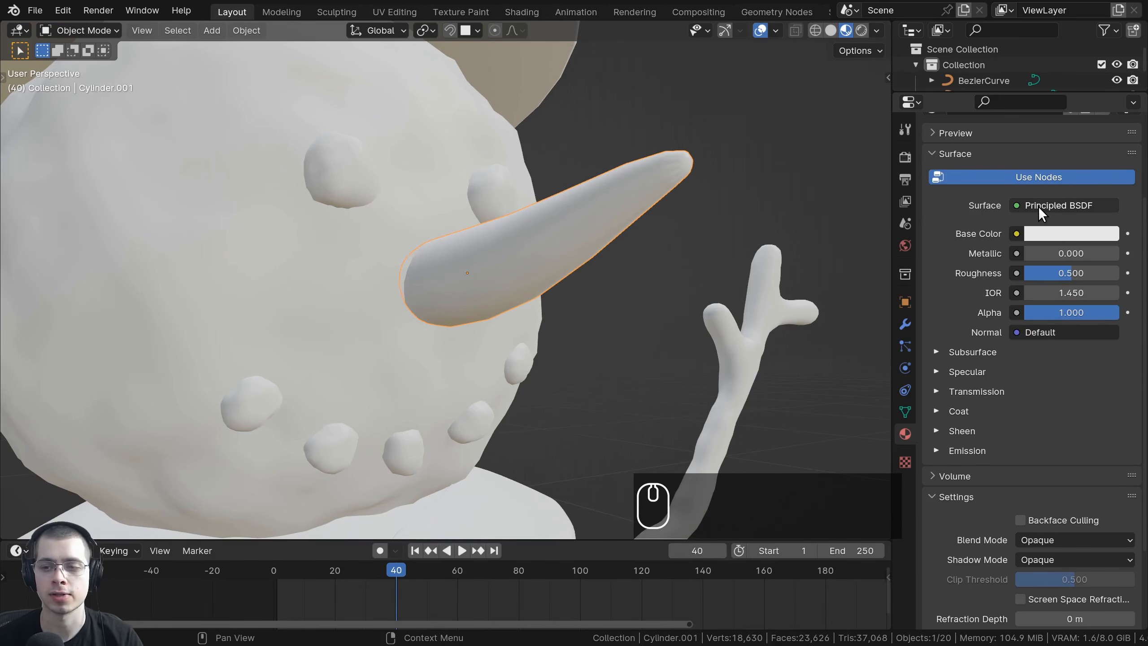
- Give the Carrot material a light blue base colour and set its Metallic value to 1.000
click(1044, 231)
mouse_move(1026, 290)
mouse_down()
mouse_move(1013, 287)
mouse_move(1034, 284)
mouse_up()
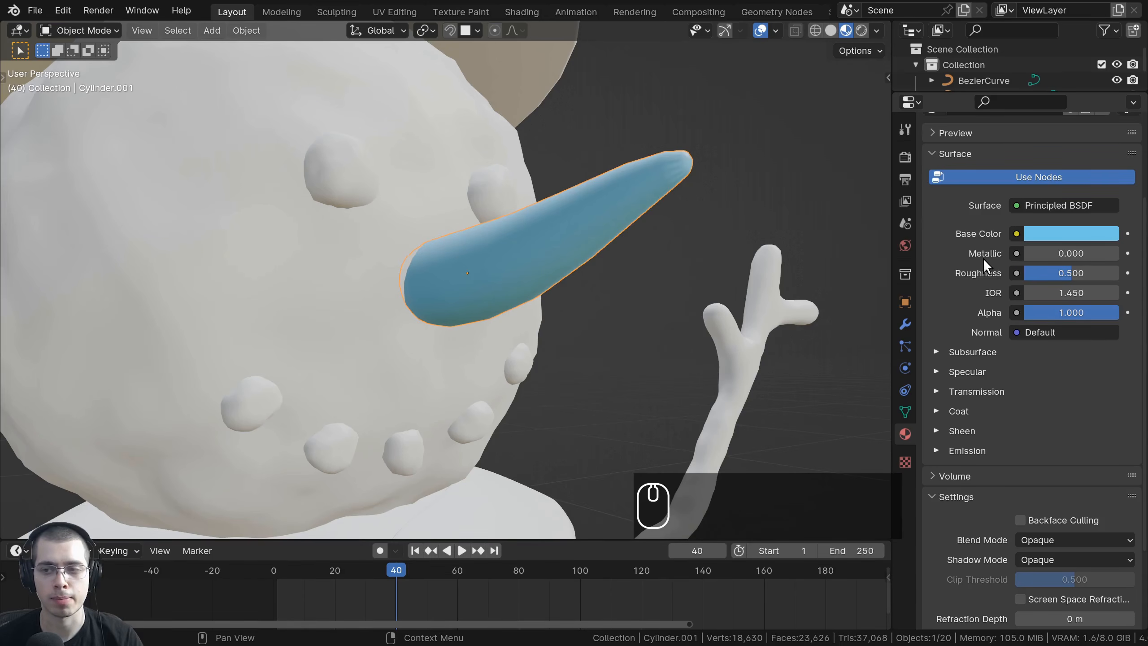
drag(1030, 253, 1120, 253)
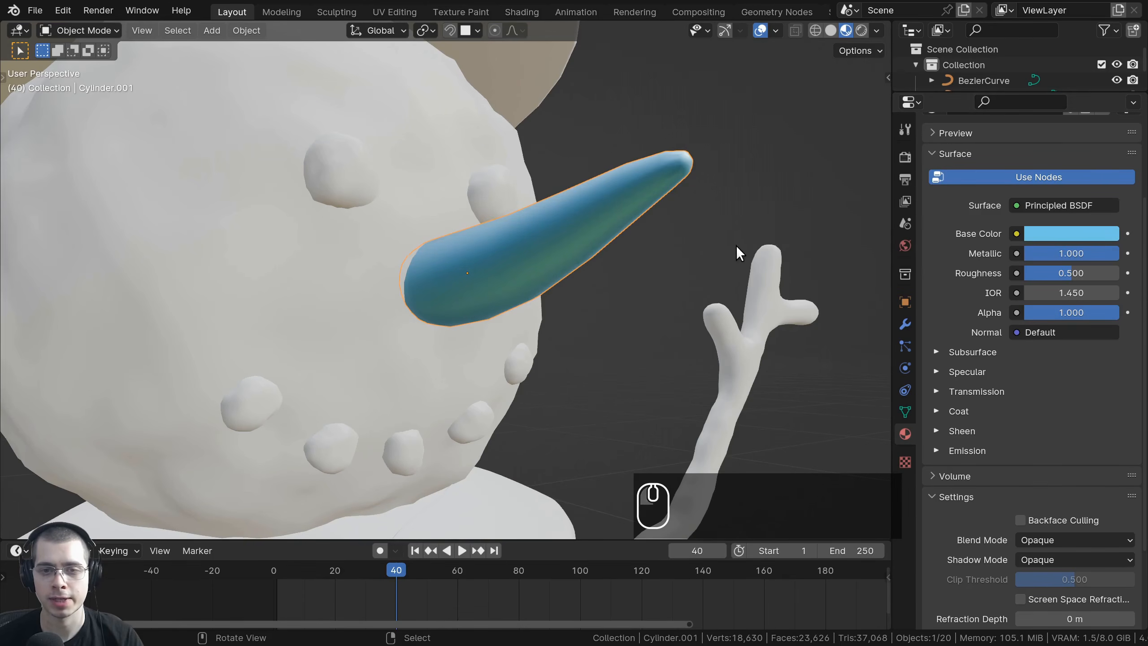
middle_drag(736, 246, 642, 261)
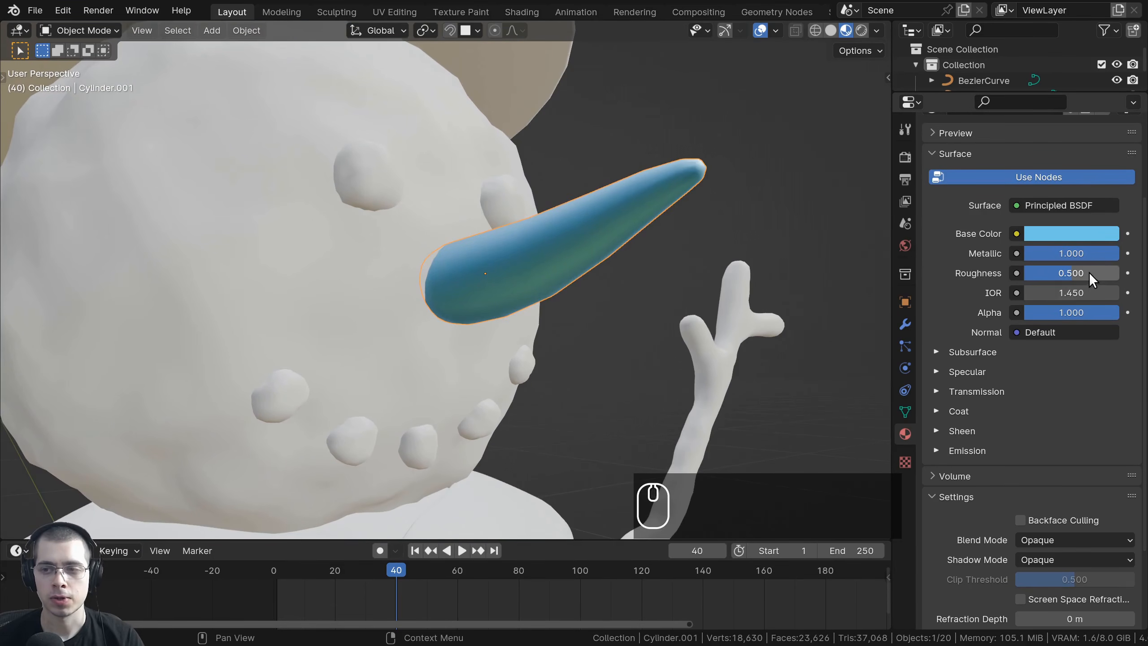
- Try a Roughness of 0.134 on the Carrot material, settle on 0.688, and test Alpha, keeping it at 1.000
drag(1089, 272, 1037, 273)
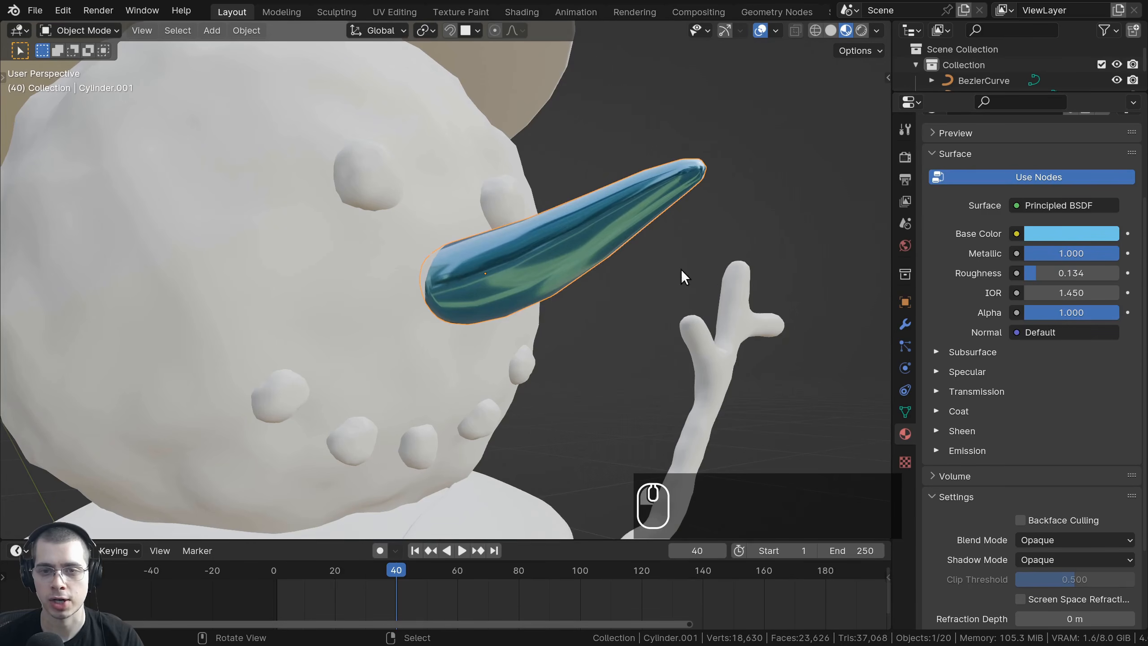
middle_drag(682, 275, 687, 287)
drag(1034, 273, 1054, 293)
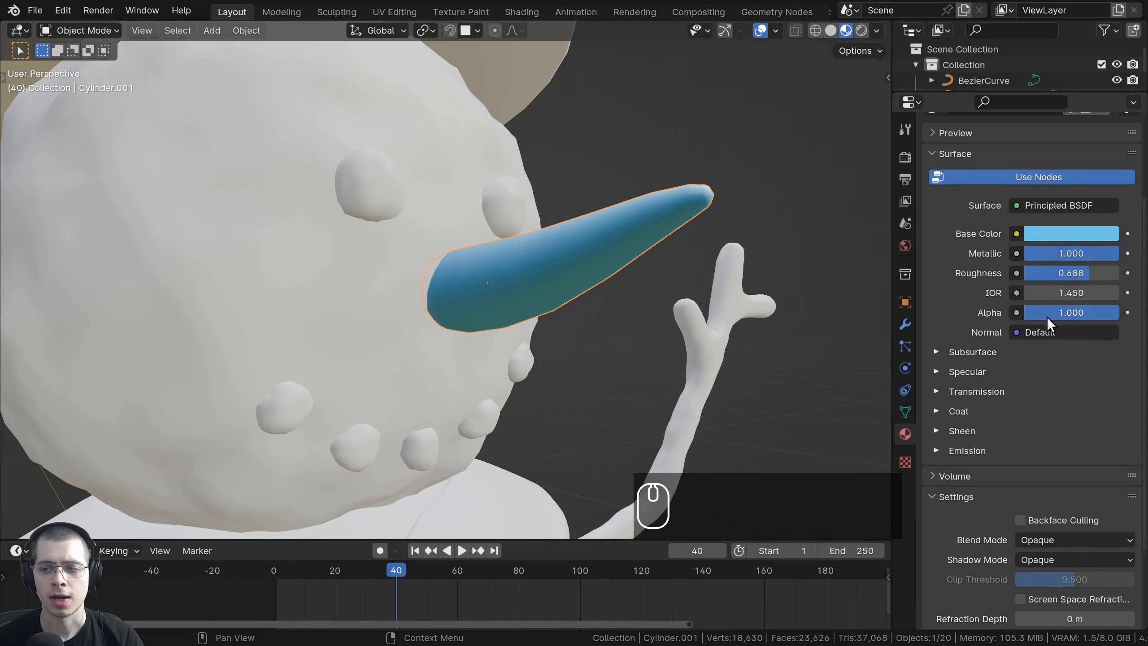
mouse_move(1047, 317)
mouse_down()
mouse_move(950, 317)
mouse_move(1047, 317)
mouse_up()
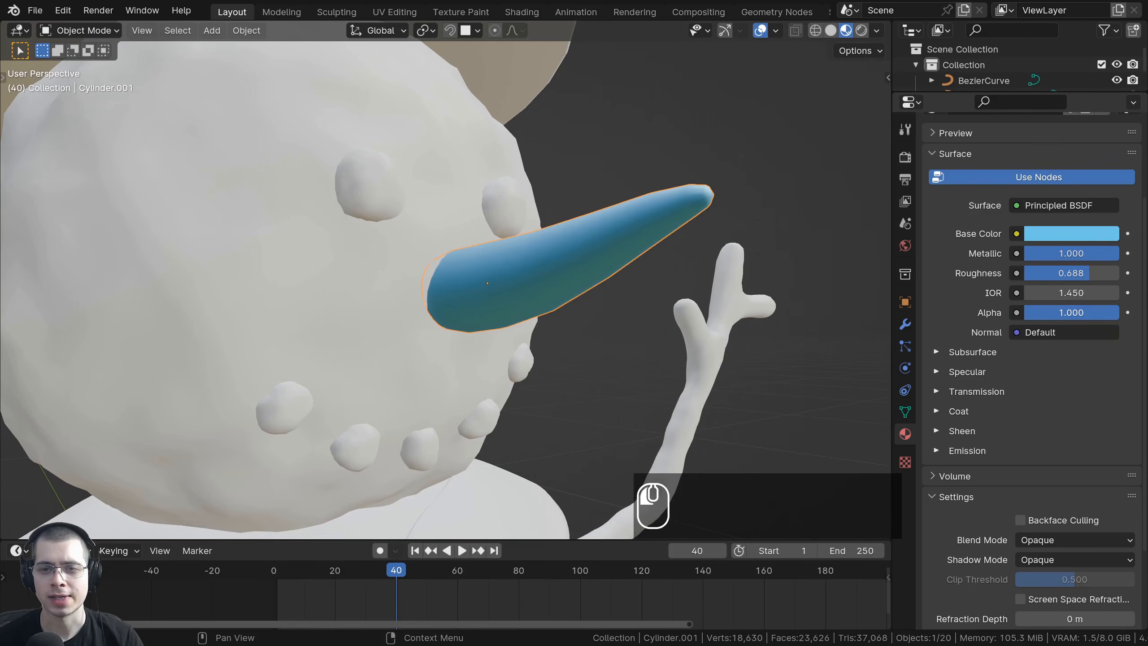
mouse_move(1116, 312)
mouse_down()
mouse_move(1036, 313)
mouse_move(1100, 311)
mouse_up()
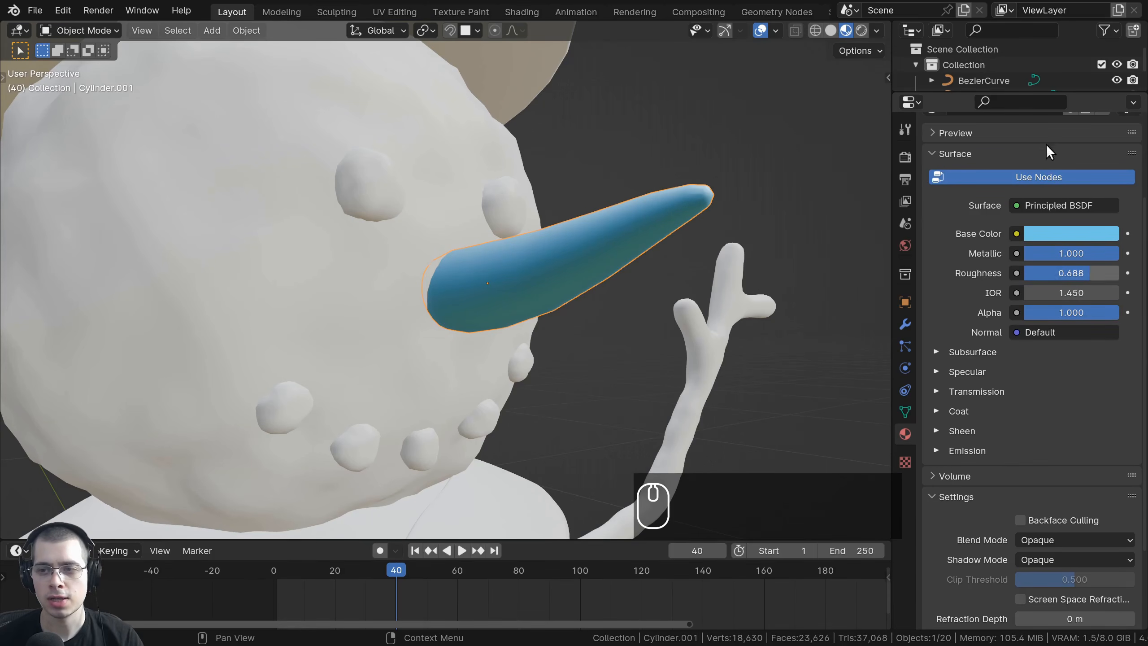
- Examine the Subsurface, Specular, Sheen and Emission settings of the Carrot material's Principled BSDF shader
click(940, 352)
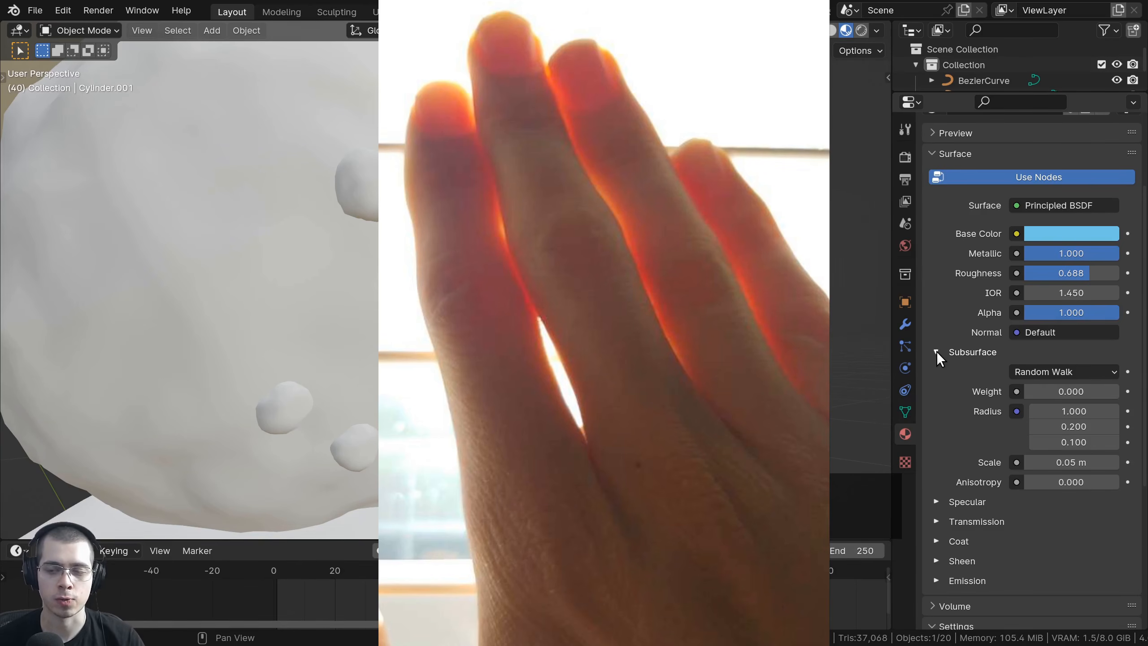
click(937, 352)
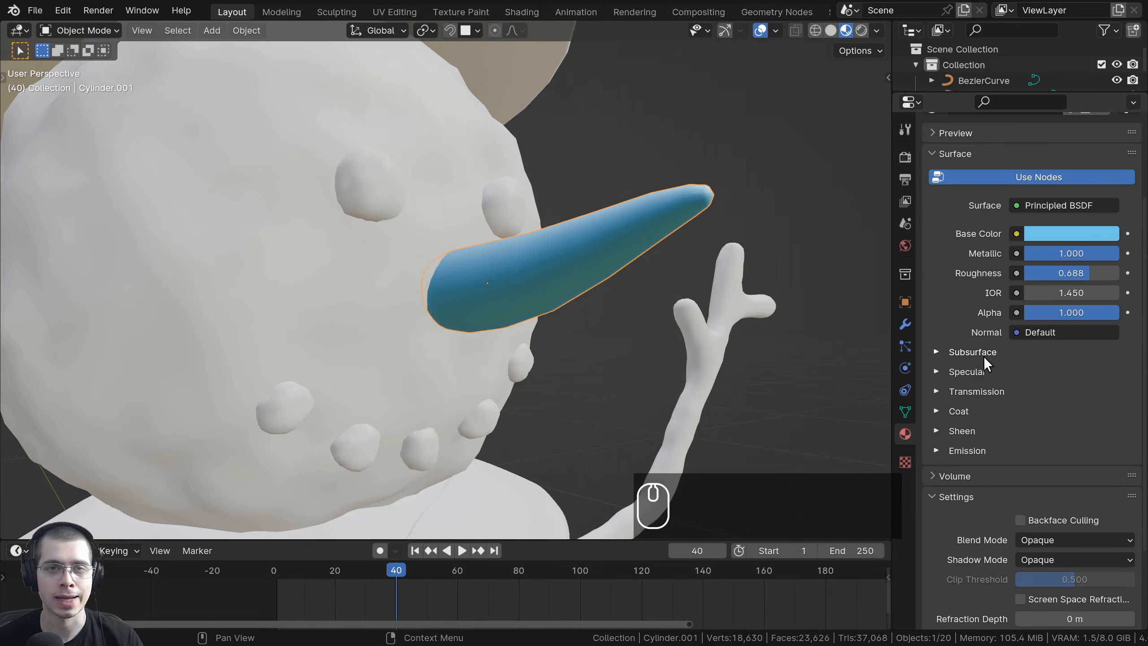
click(934, 372)
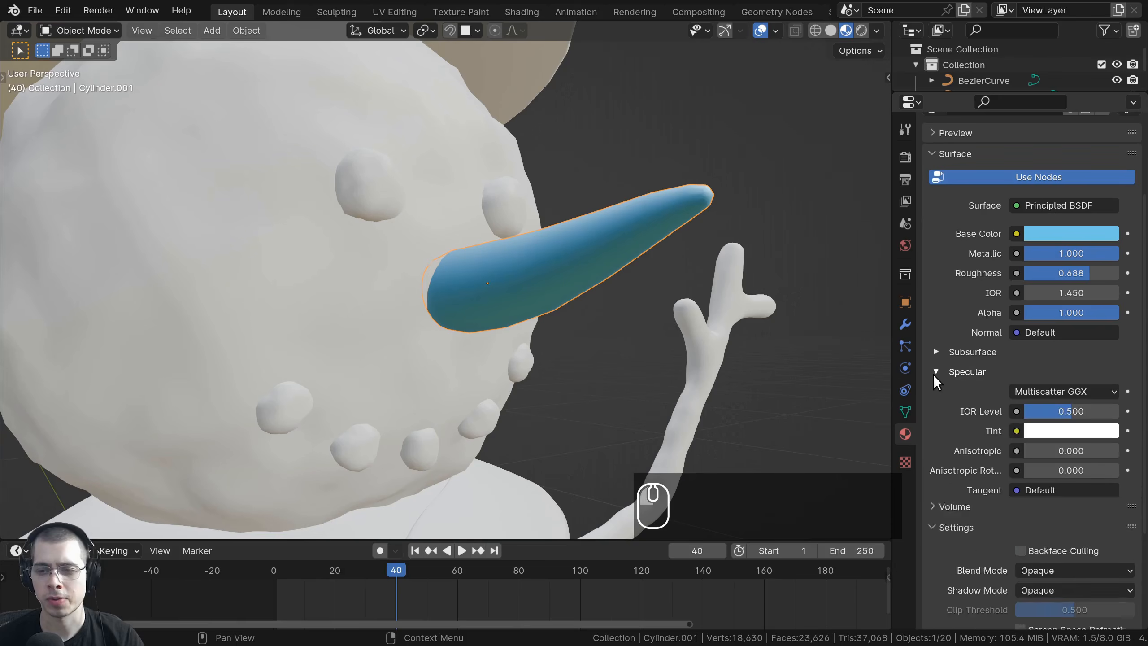
click(934, 372)
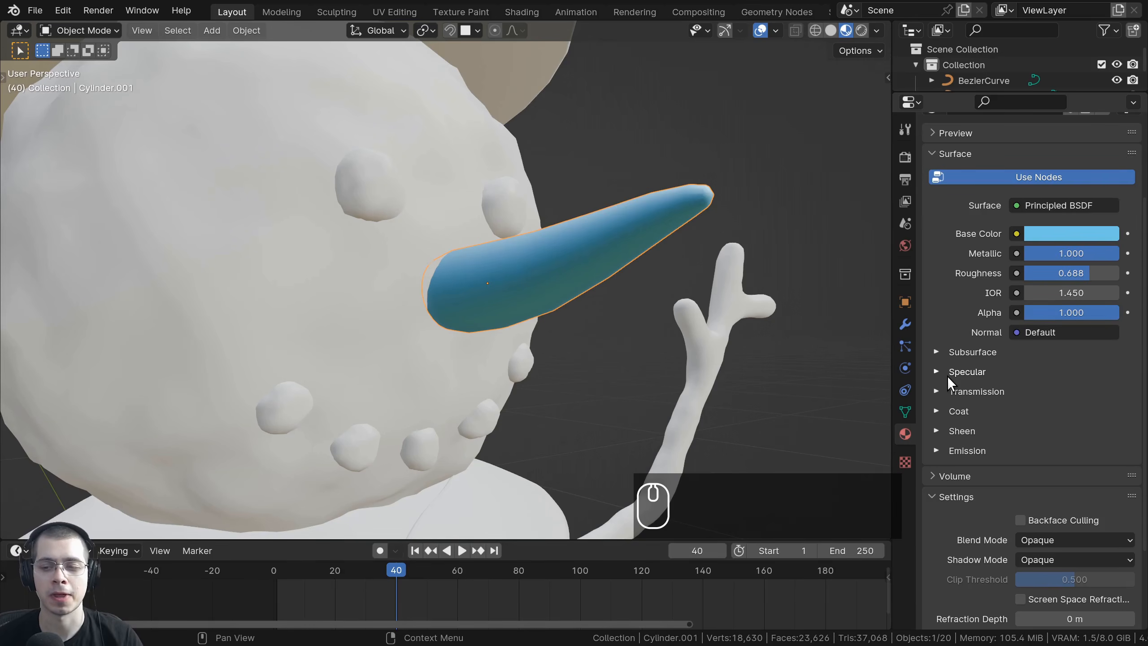
click(936, 430)
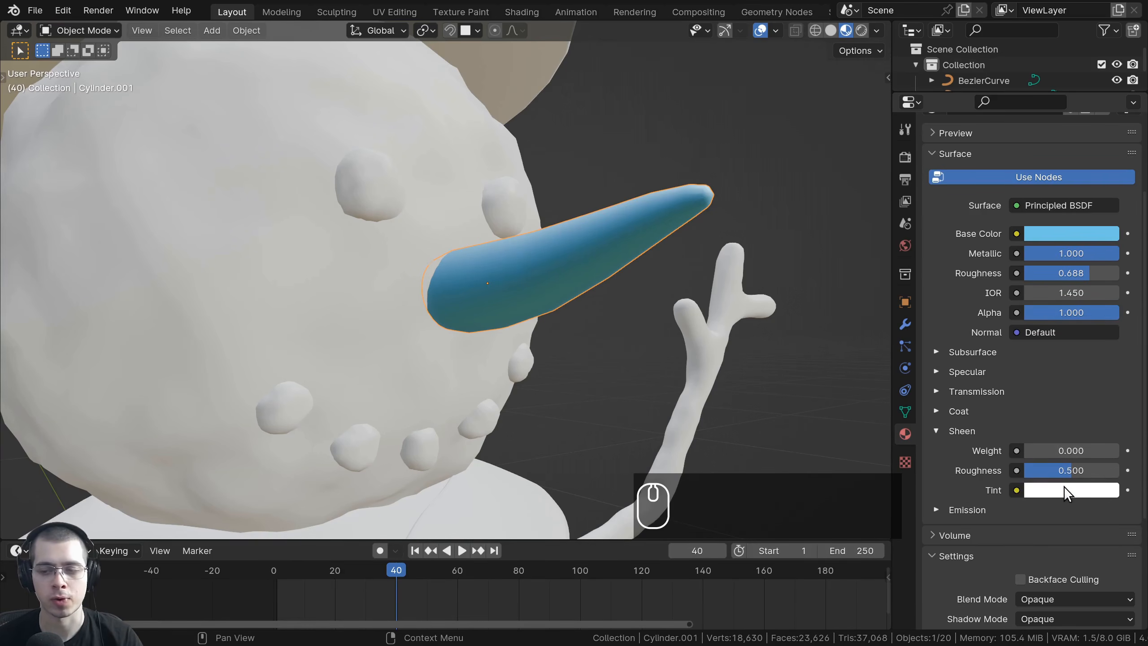
click(934, 430)
click(937, 452)
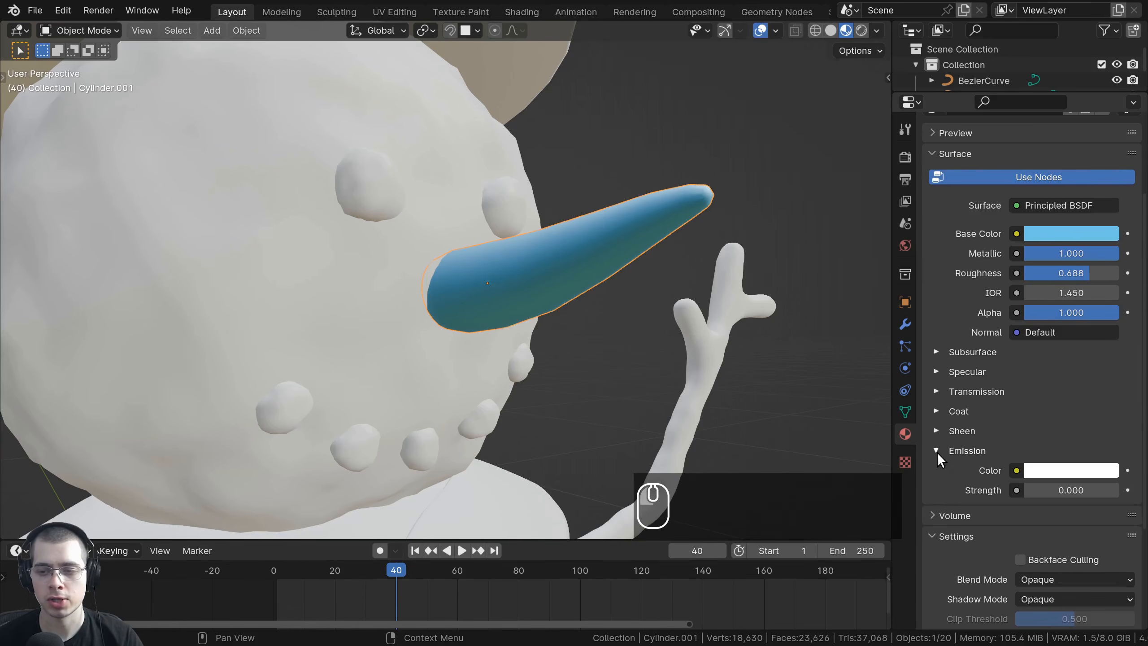
mouse_move(1052, 490)
mouse_down()
mouse_move(1112, 490)
mouse_move(1049, 489)
mouse_up()
click(949, 442)
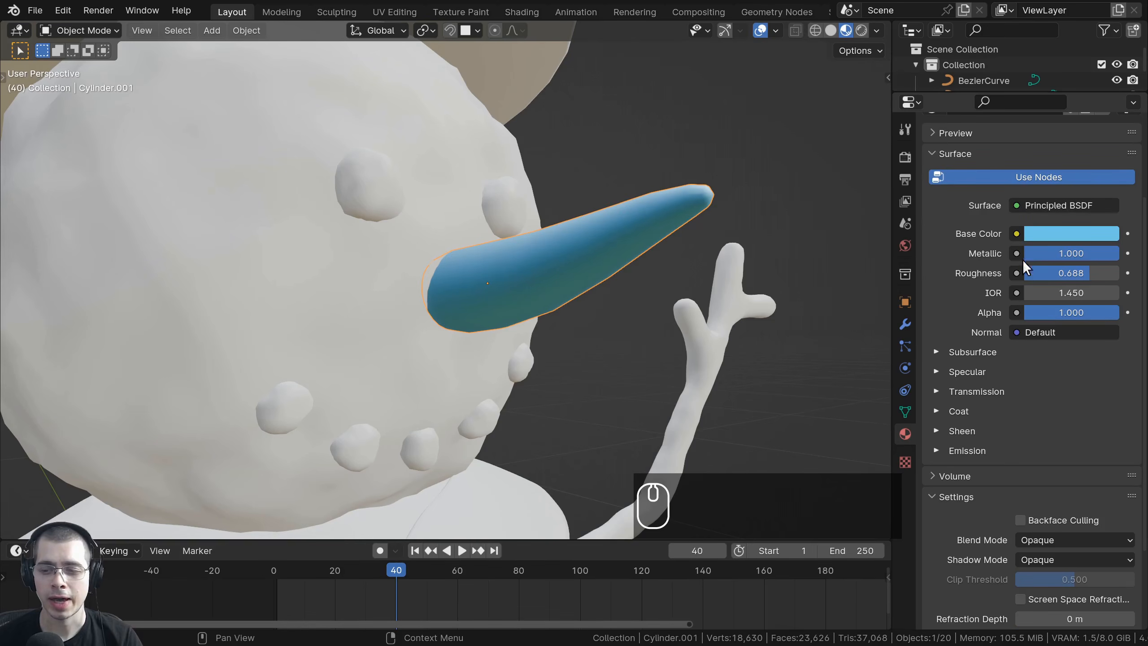
scroll(1051, 200, up, 5)
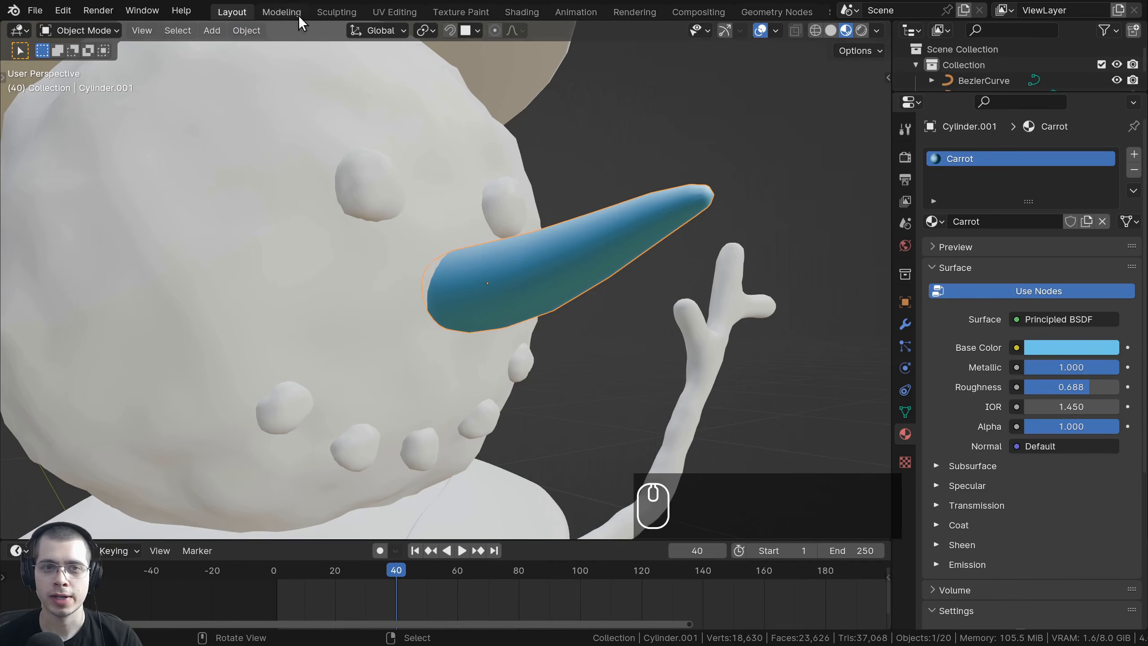
- Switch to the Shading workspace and frame the snowman's head and carrot nose in its viewport
click(522, 12)
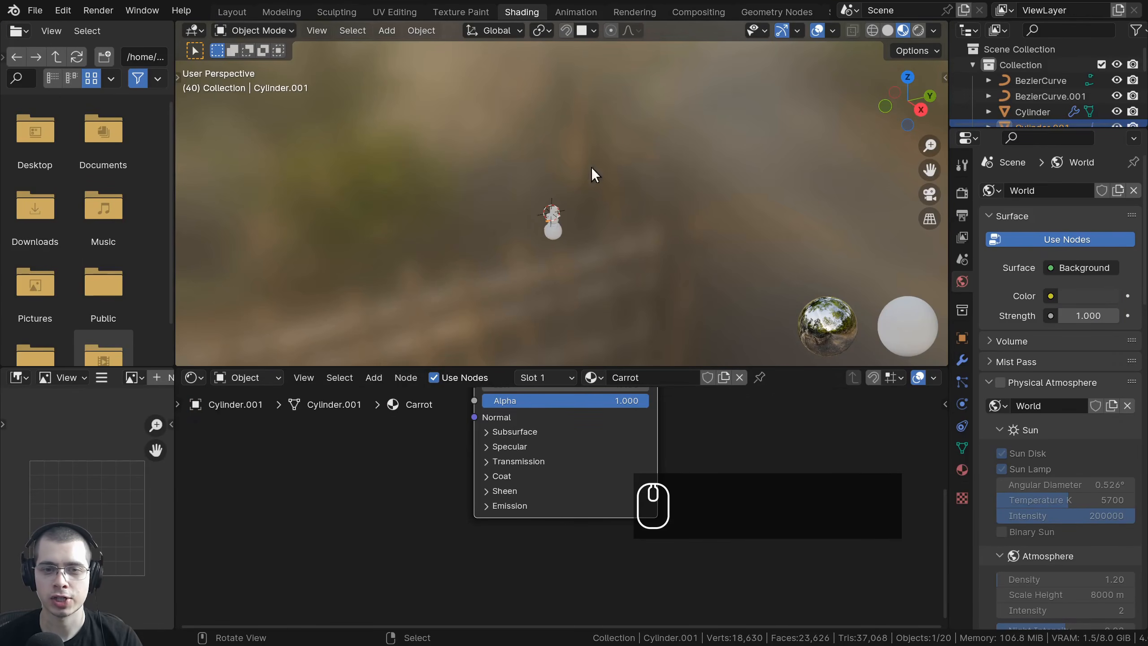
scroll(551, 217, up, 6)
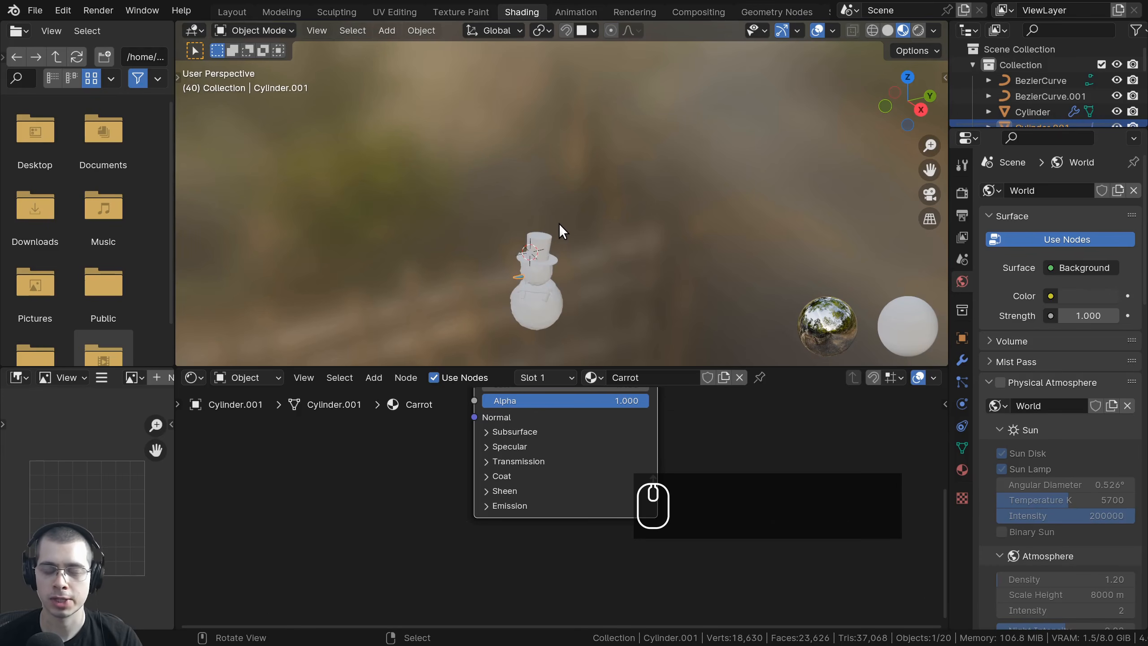
scroll(559, 223, up, 5)
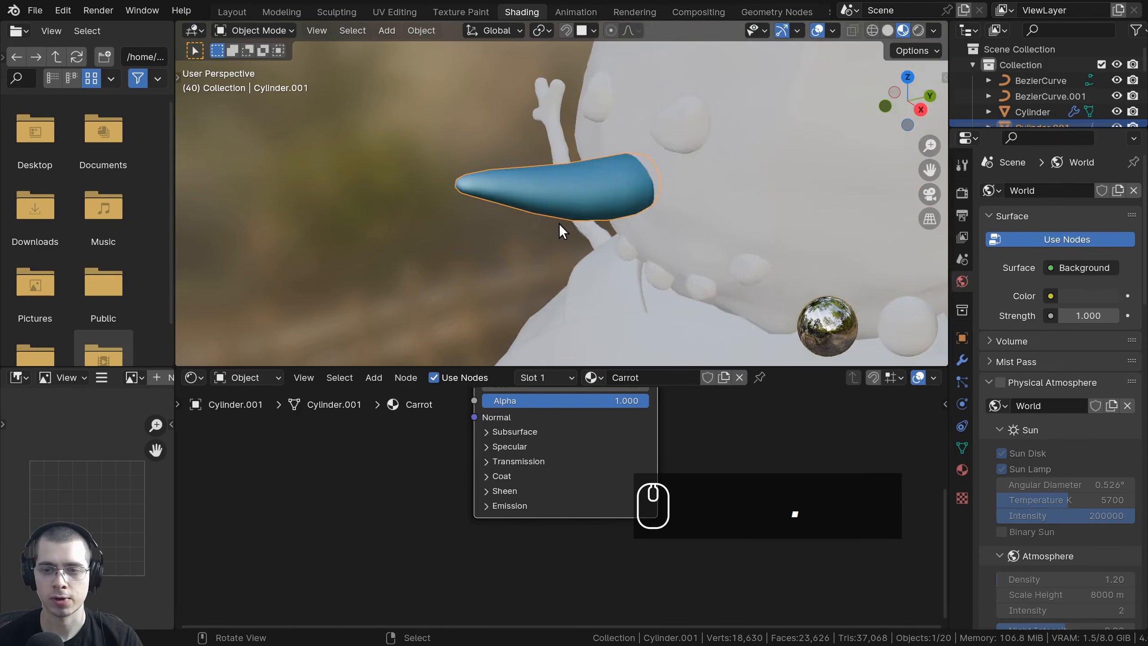
middle_drag(559, 223, 786, 202)
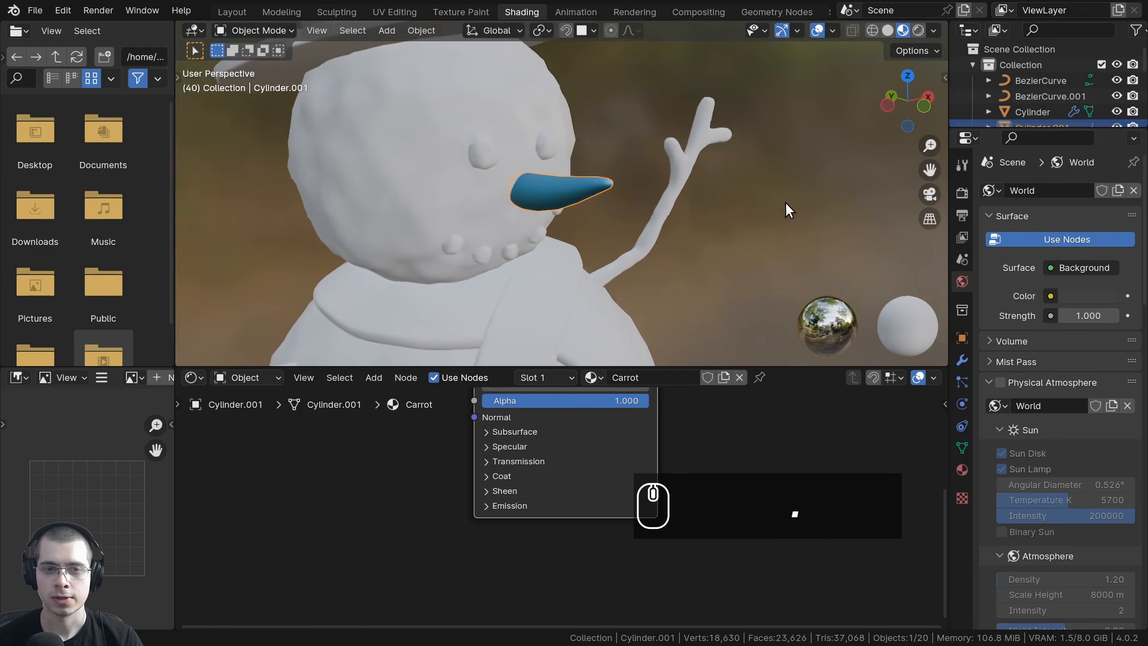
- Examine the nose up close in the Shading workspace's viewport and the Carrot material's full node setup below it
scroll(323, 123, up, 3)
middle_drag(323, 123, 551, 171)
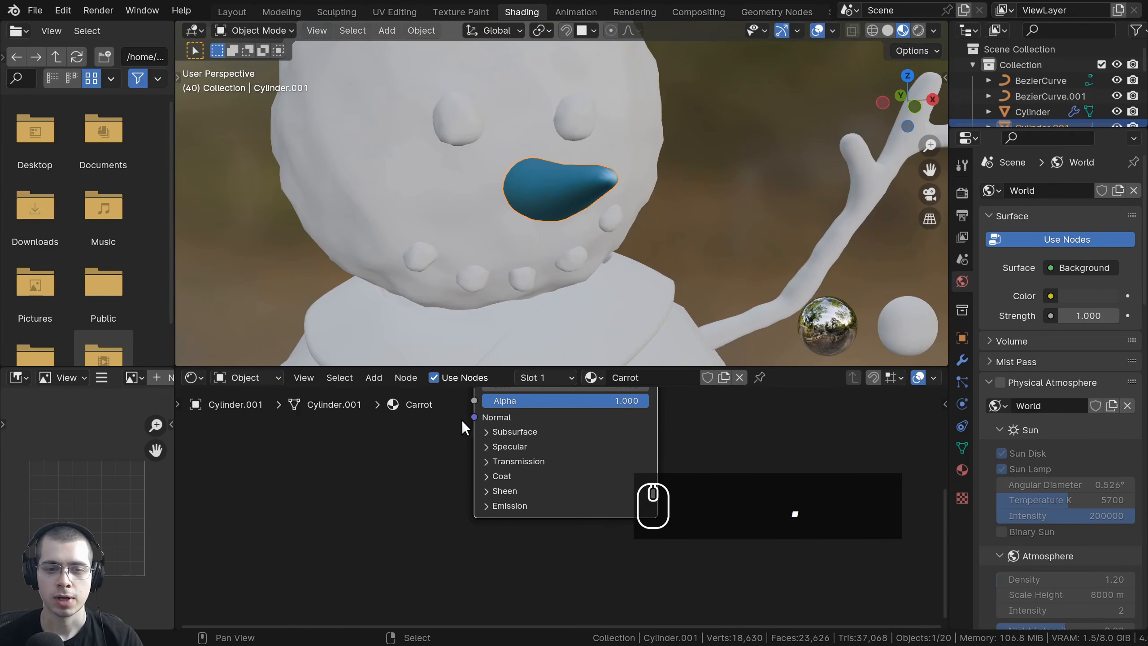
scroll(461, 421, down, 2)
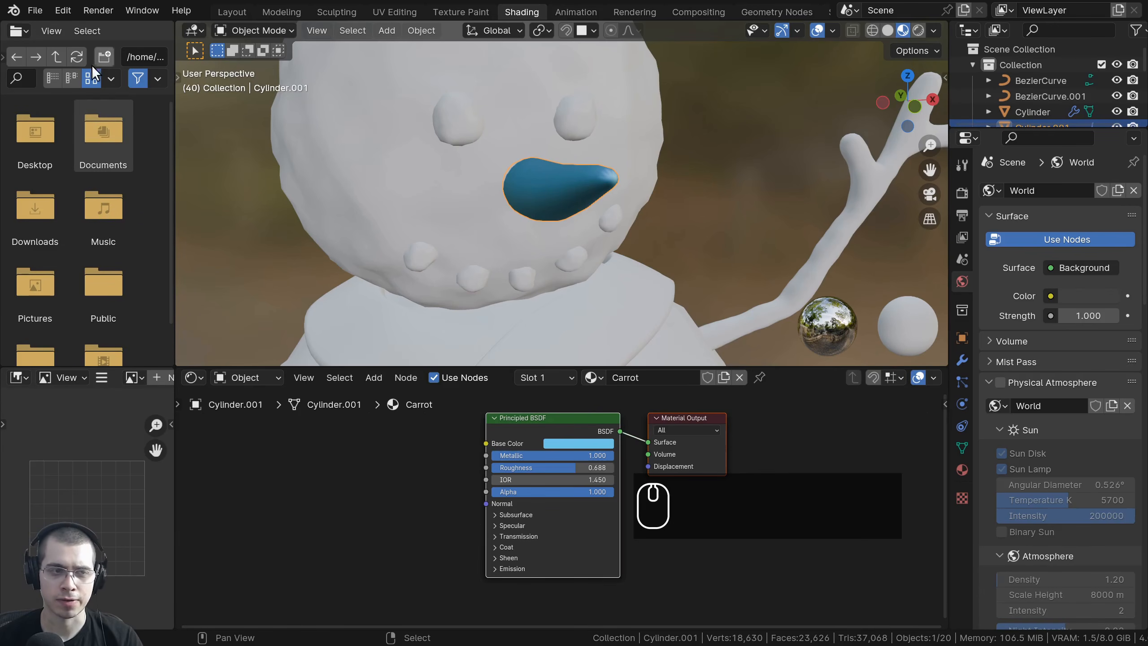
scroll(97, 214, down, 3)
scroll(97, 194, up, 3)
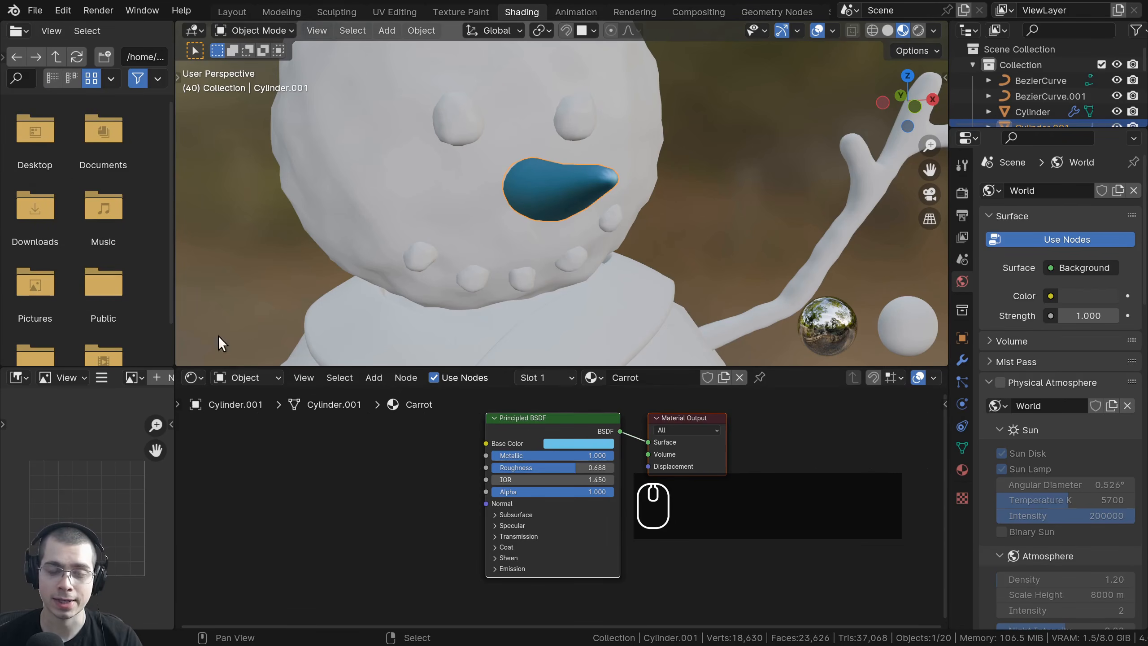
- Enlarge the shader editor by raising its border with the 3D viewport and reframe the Carrot nodes
mouse_move(622, 363)
middle_down()
mouse_move(655, 280)
mouse_move(610, 354)
middle_up()
drag(612, 368, 612, 308)
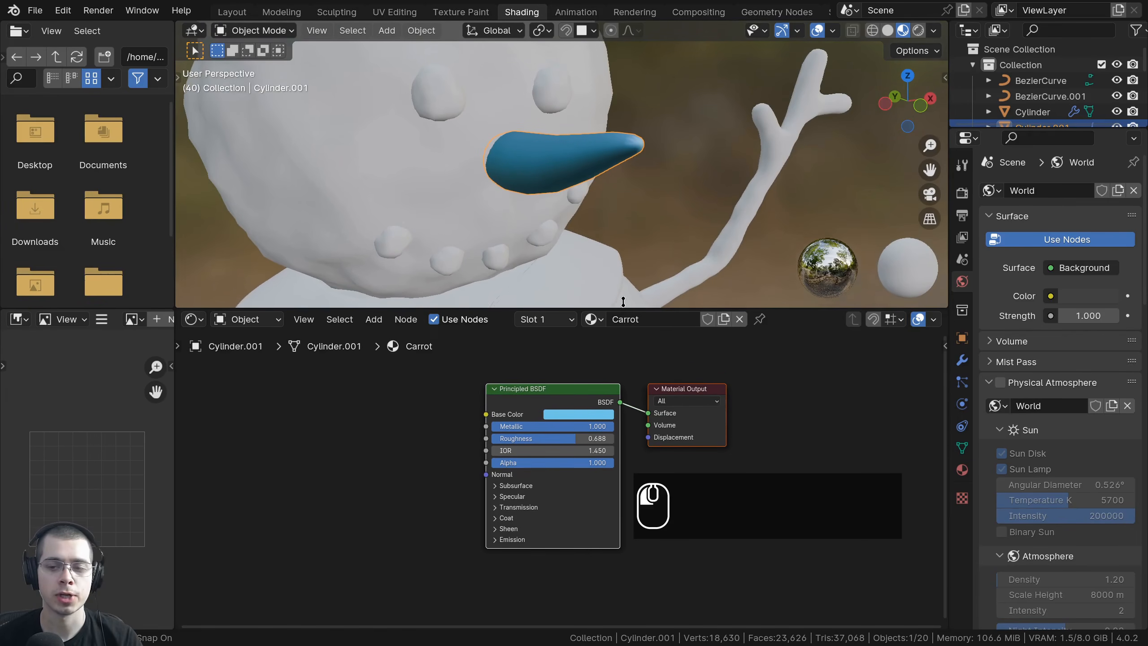
middle_drag(370, 363, 400, 363)
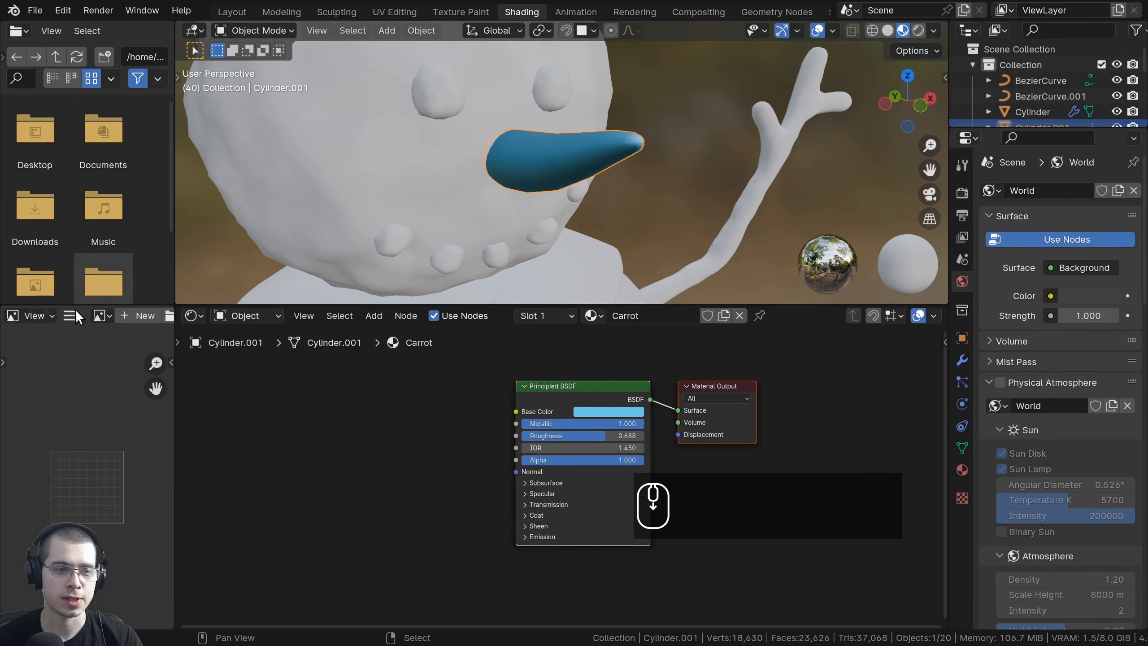
- Check which images can be chosen in the image editor without selecting one
scroll(75, 312, down, 3)
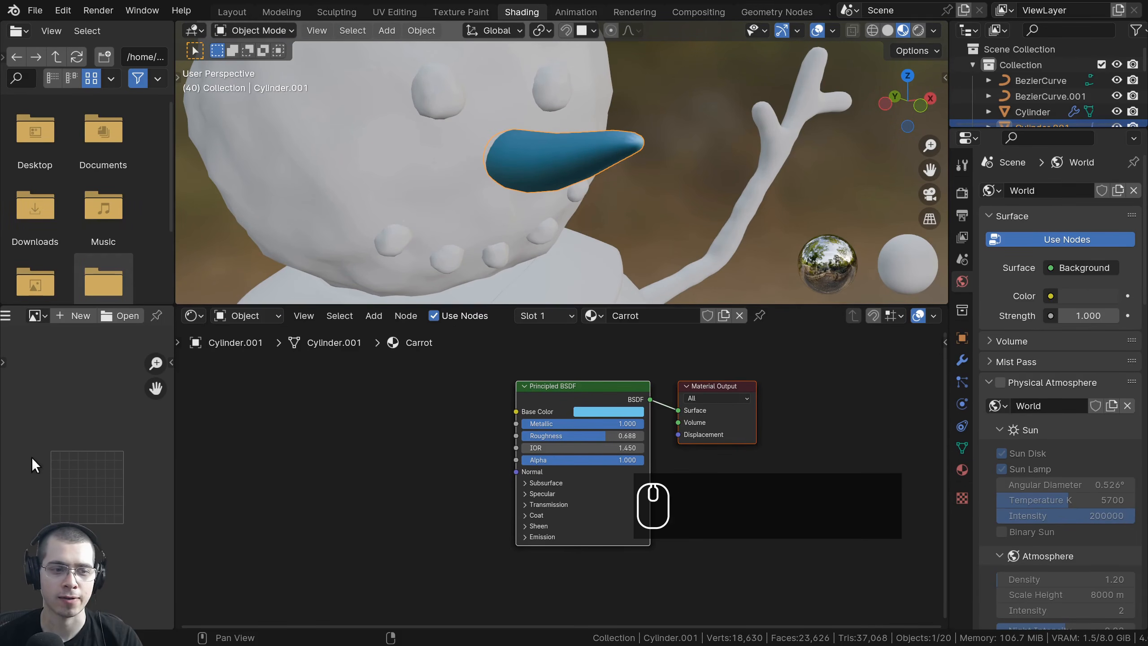
click(40, 315)
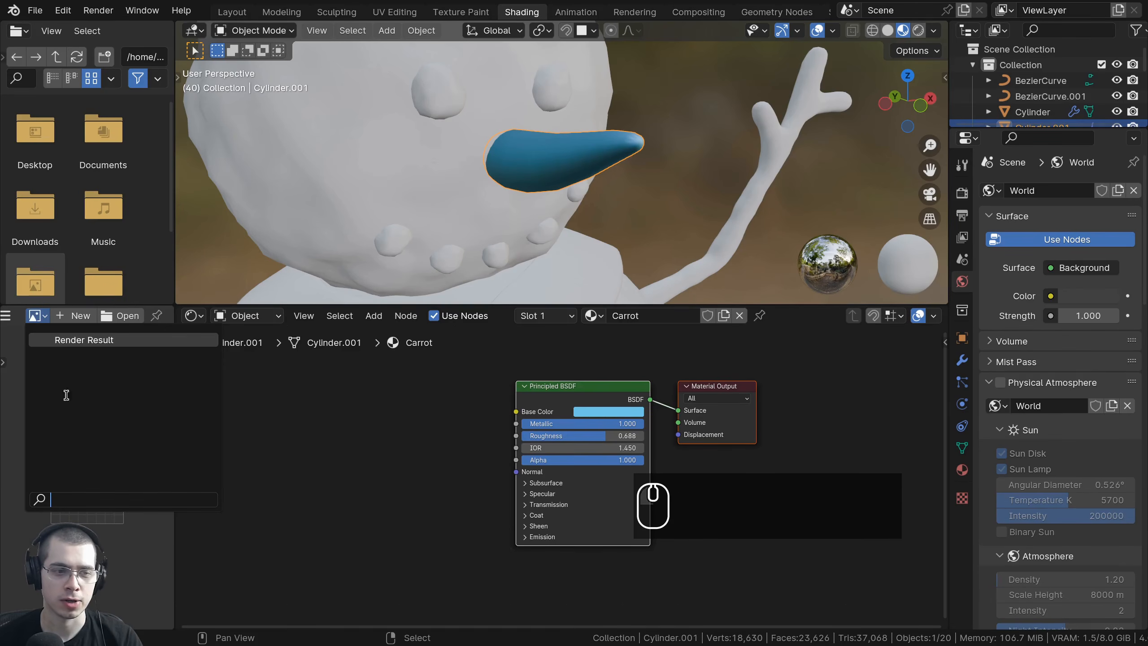
click(87, 451)
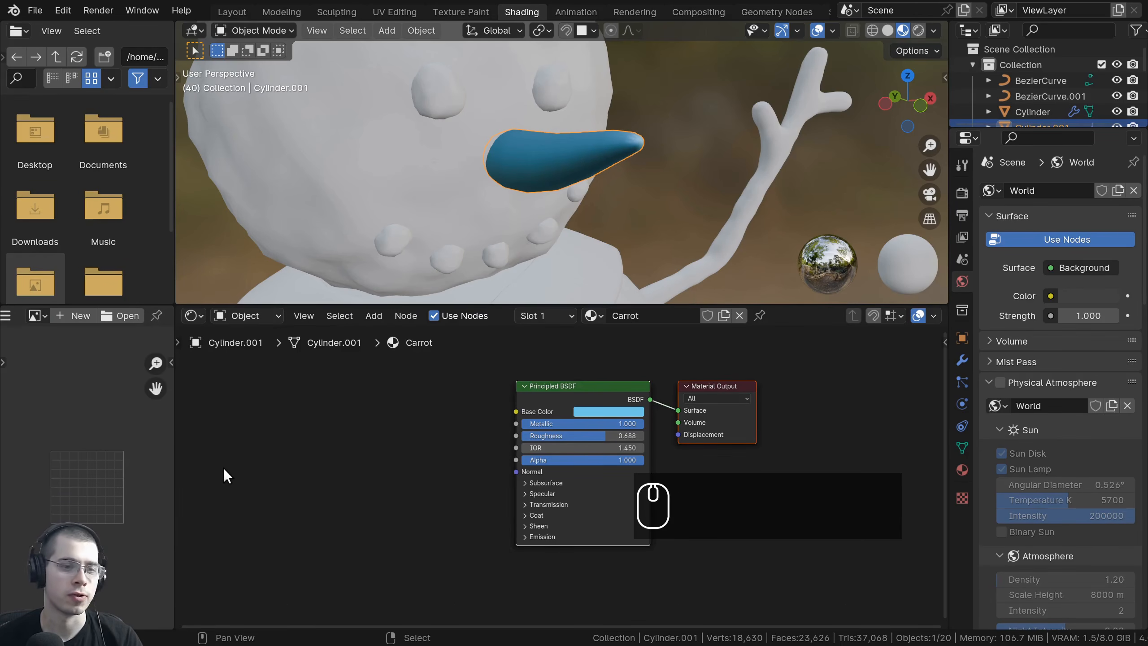
- Raise the shader editor's upper border further and frame the Principled BSDF and Material Output nodes closely
scroll(348, 115, down, 2)
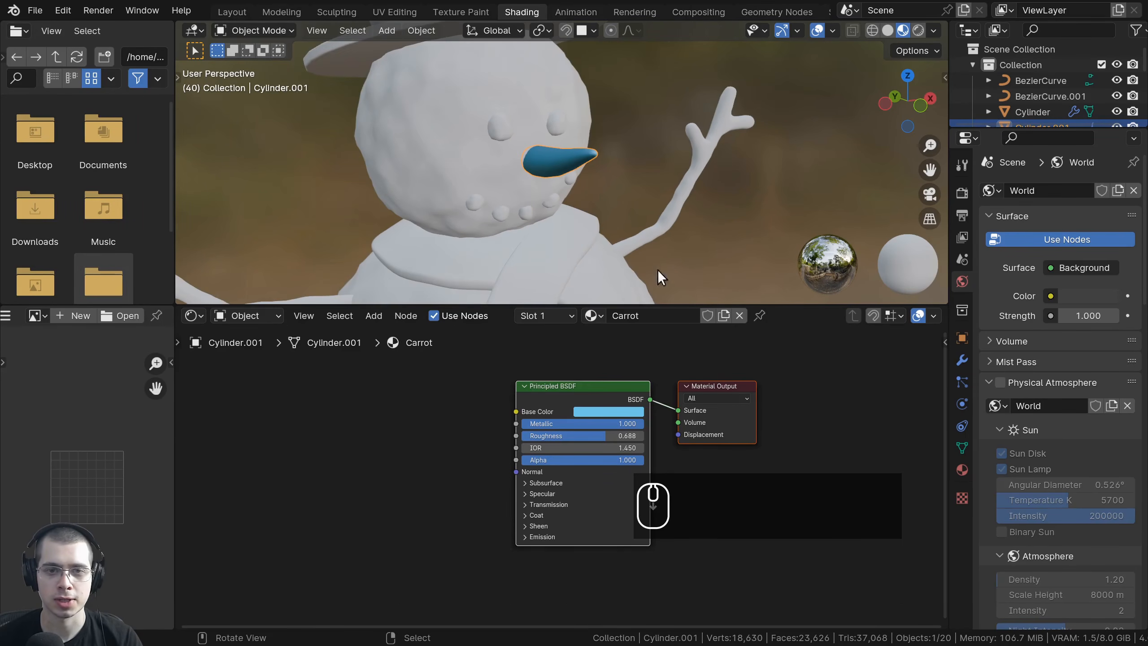
scroll(631, 172, up, 3)
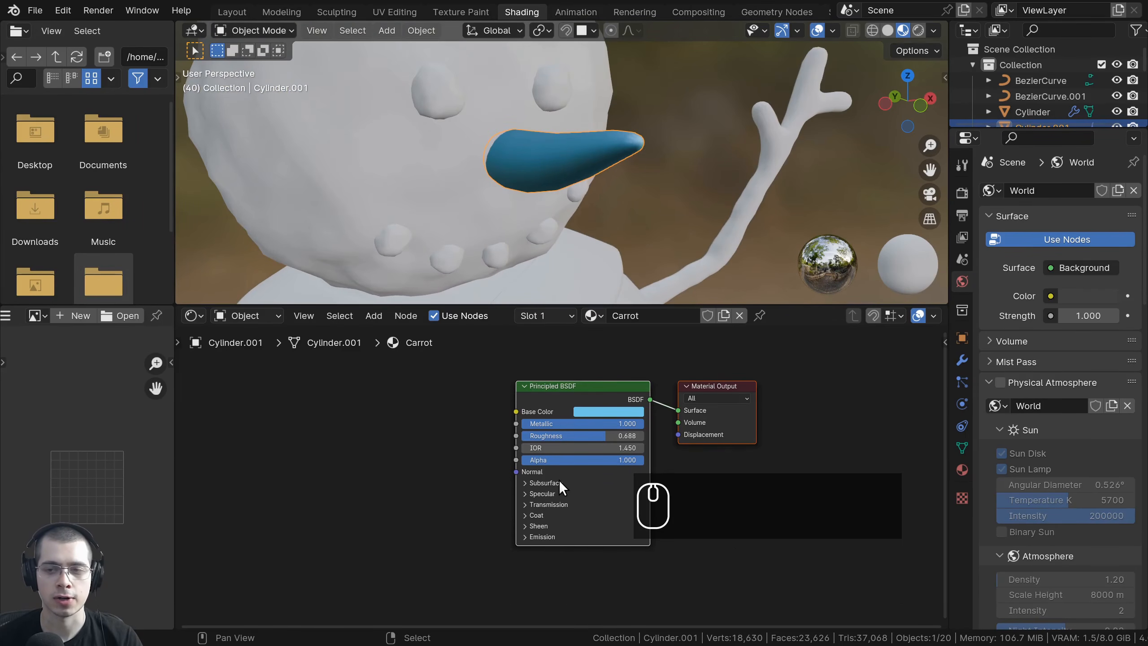
drag(505, 308, 571, 248)
scroll(590, 344, up, 2)
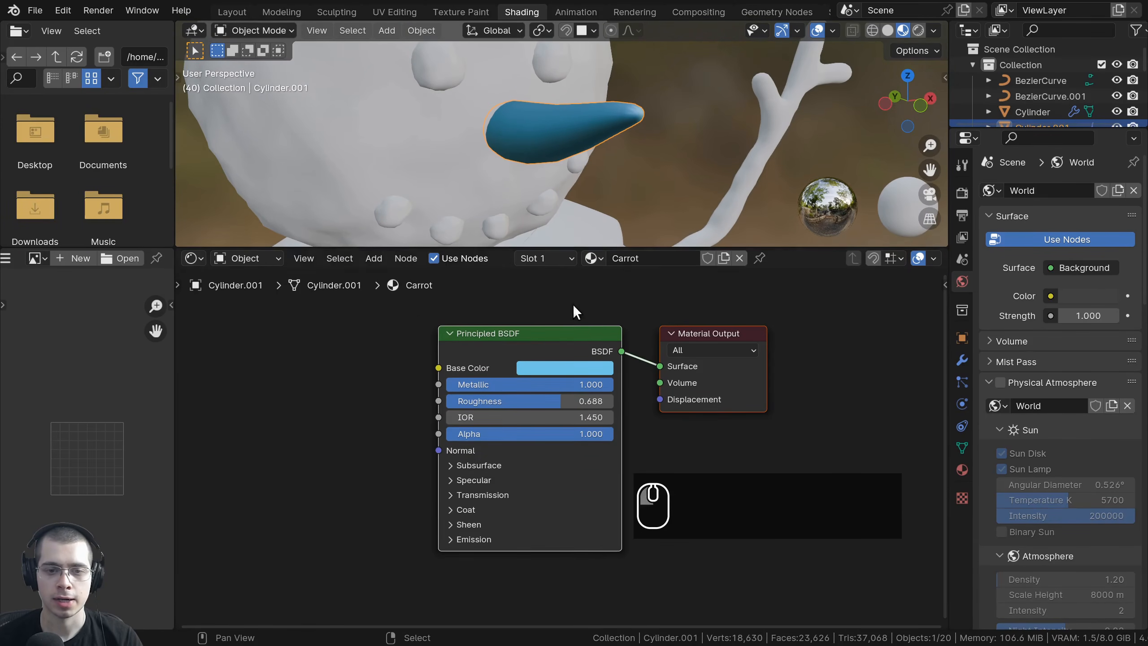
scroll(565, 325, up, 2)
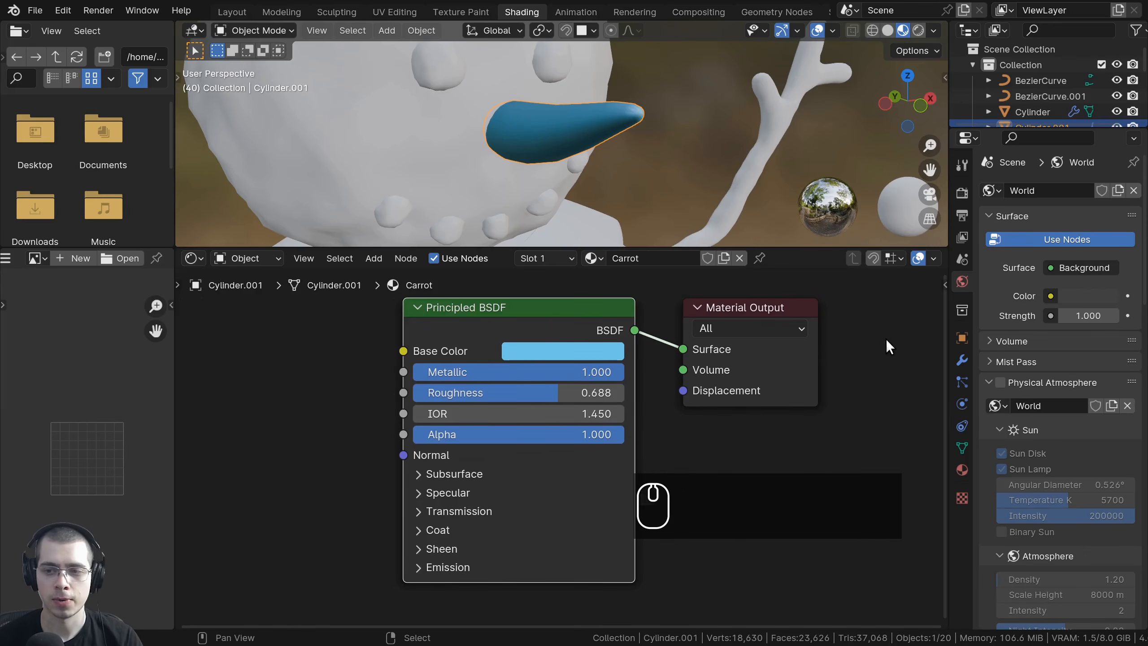
- Show the Carrot material's properties beside the node editor and check its surface shader selection
click(960, 469)
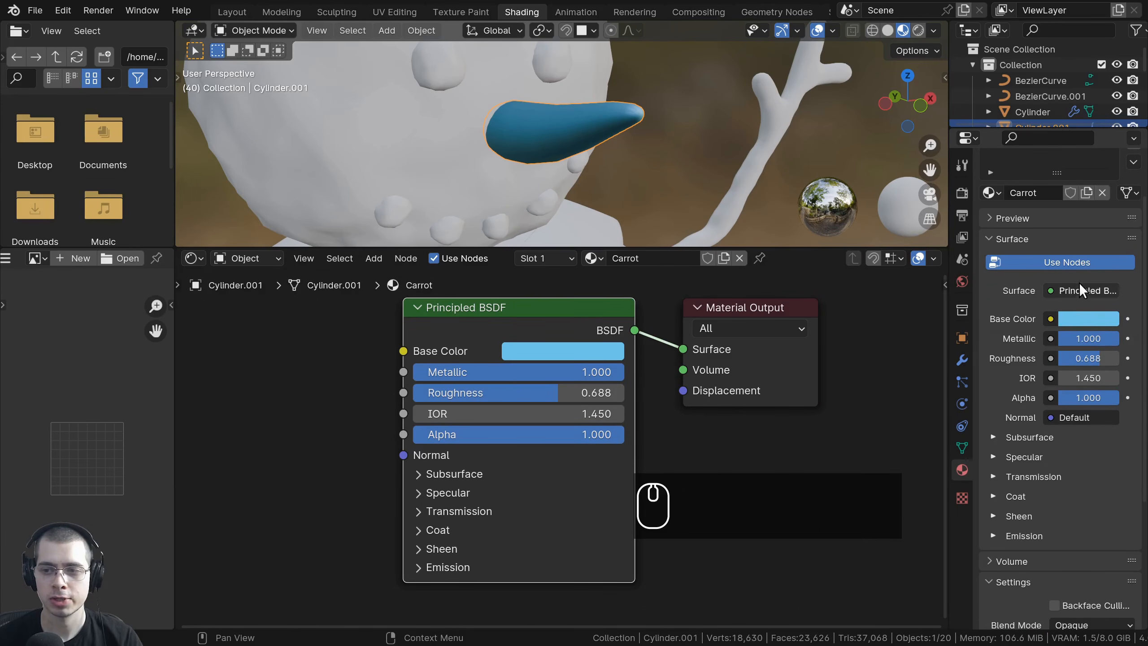
click(1072, 289)
click(1065, 288)
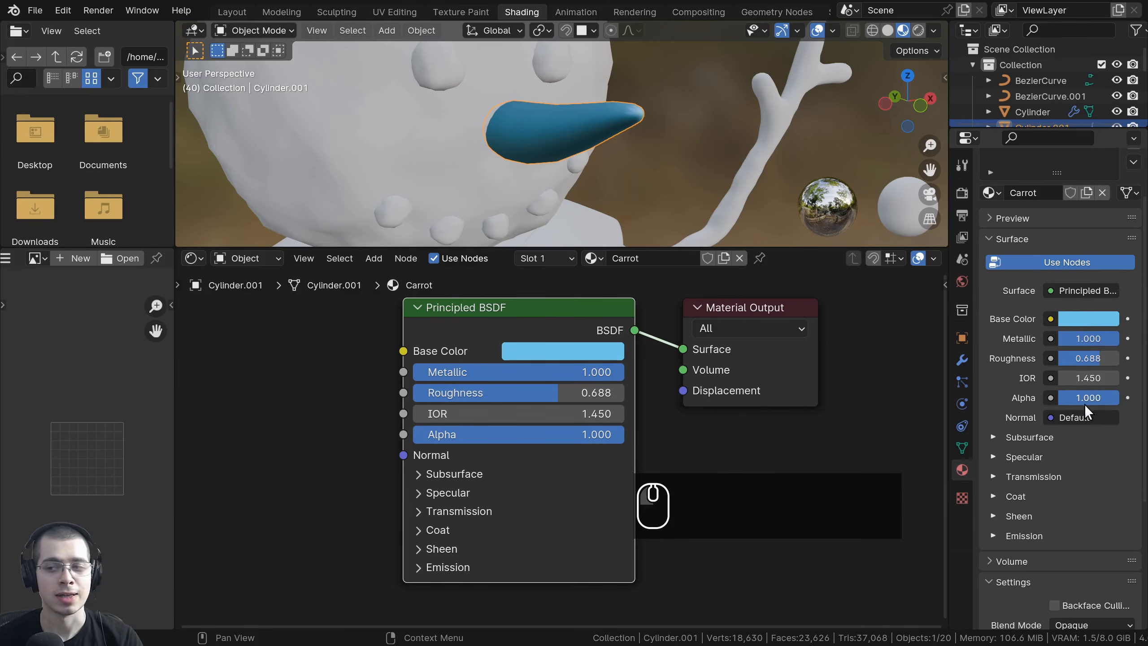
- Move the Principled BSDF node slightly closer to the Material Output node
key(g)
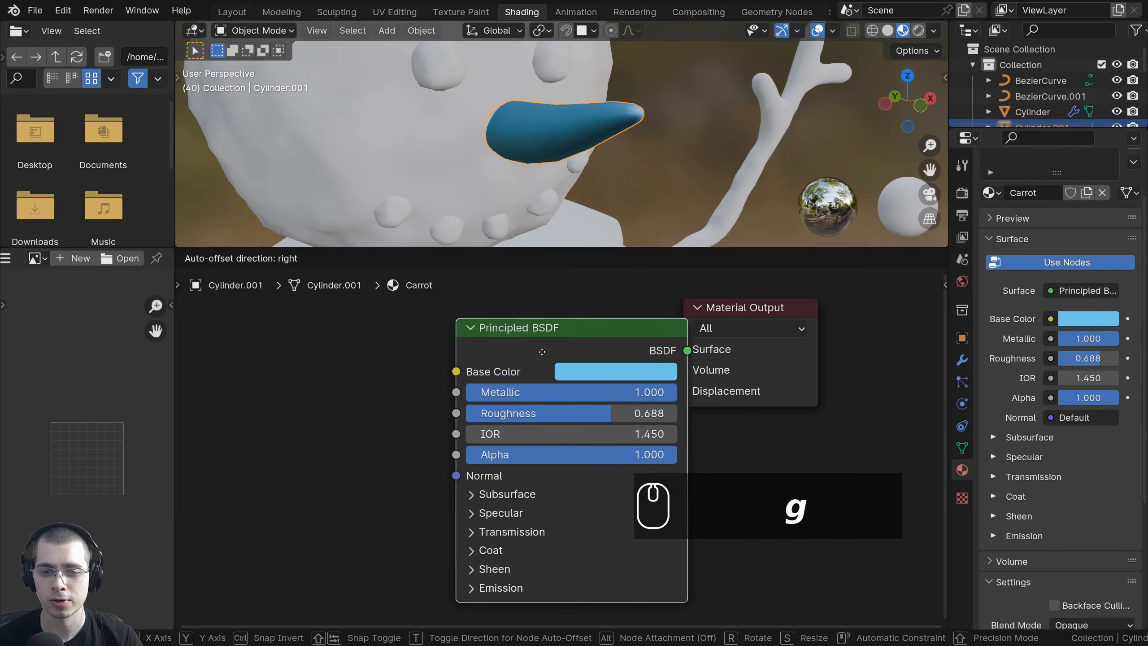
click(483, 307)
key(g)
click(606, 356)
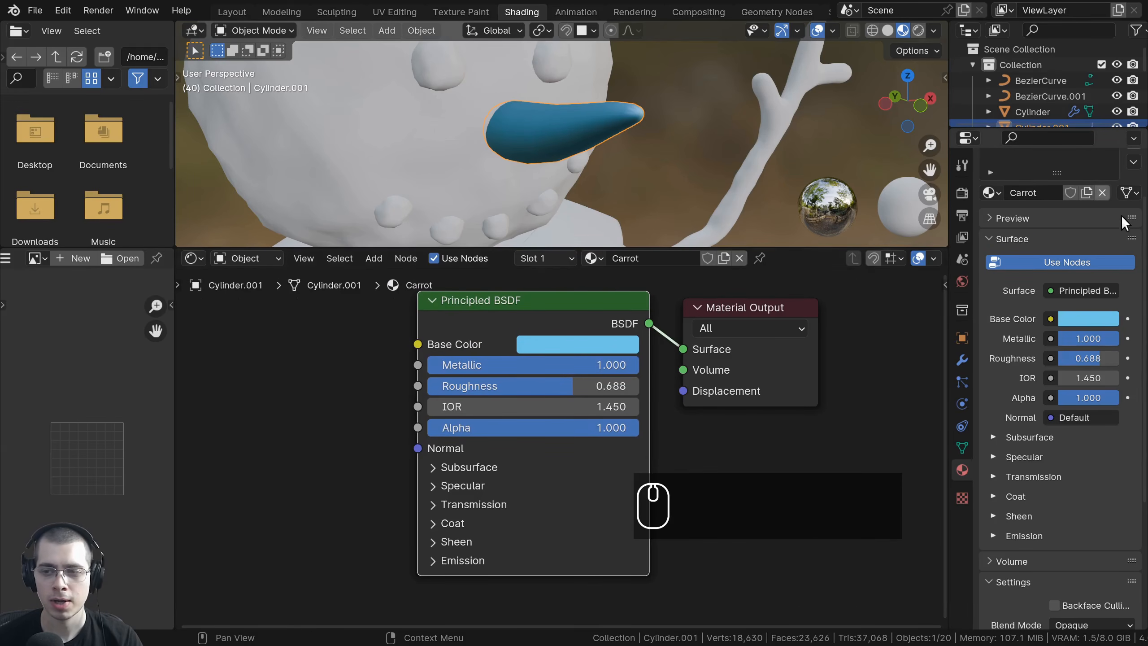
- Compare the Carrot material's surface settings in the properties with those on its Principled BSDF node
scroll(1076, 271, down, 5)
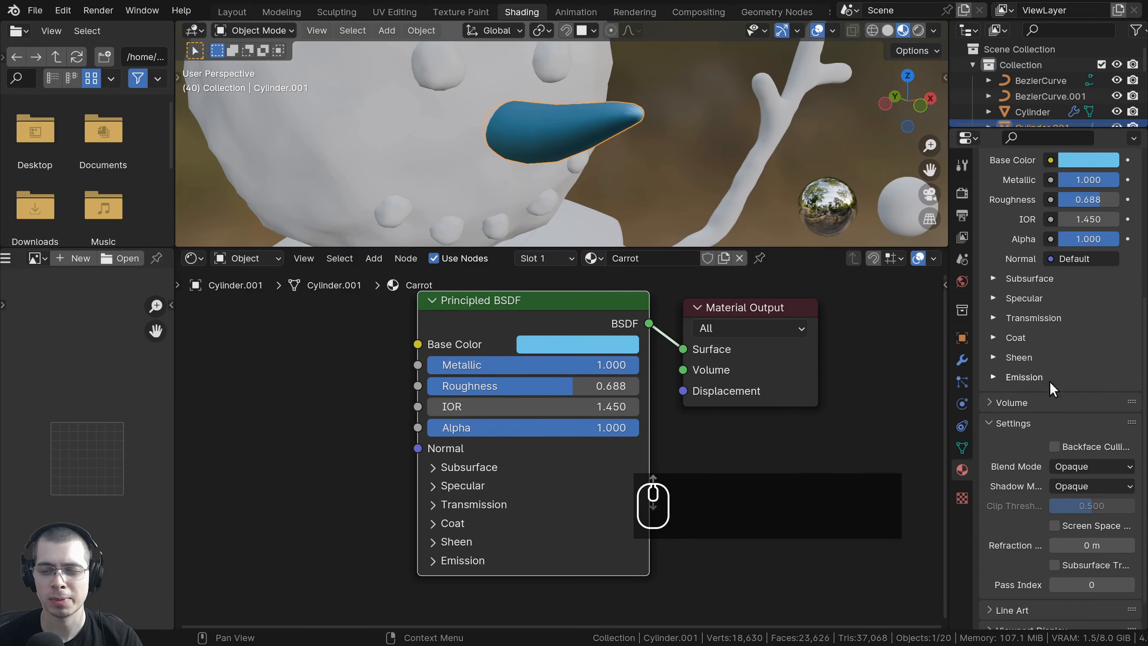
scroll(1041, 244, up, 6)
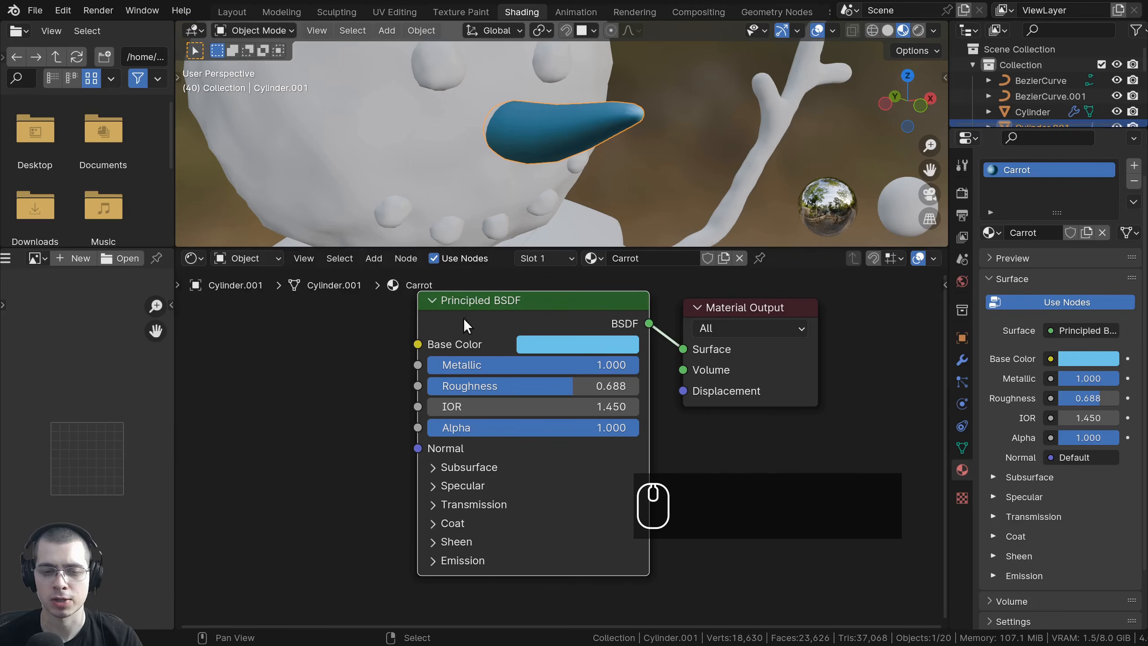
scroll(455, 322, down, 1)
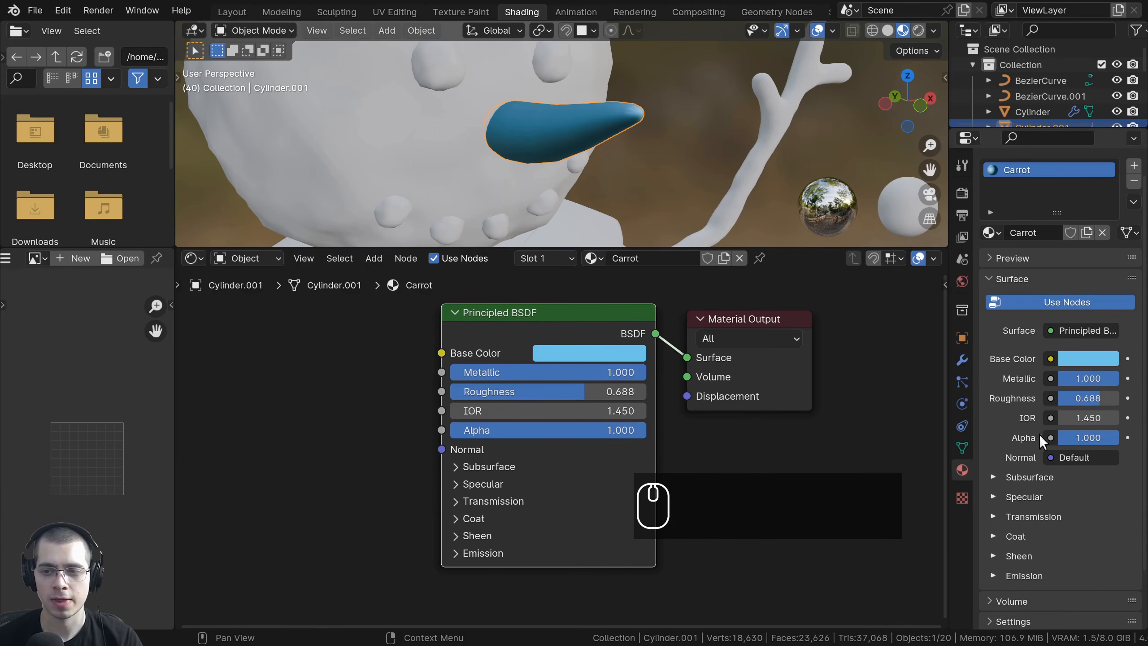
drag(531, 328, 514, 327)
scroll(434, 326, down, 2)
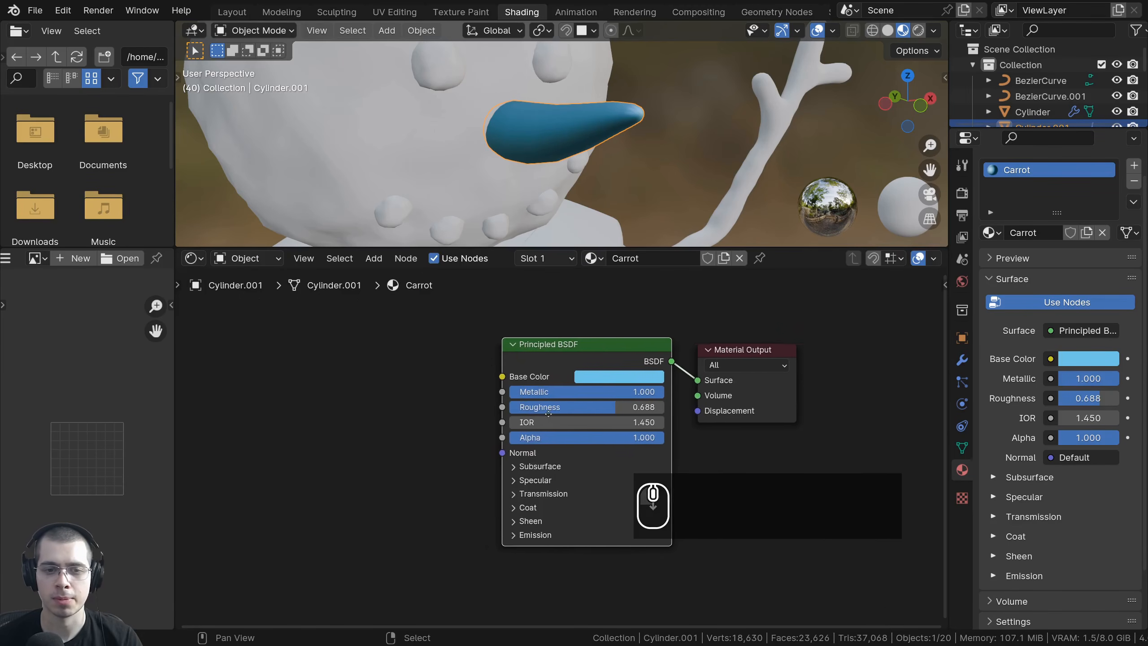
scroll(543, 458, up, 1)
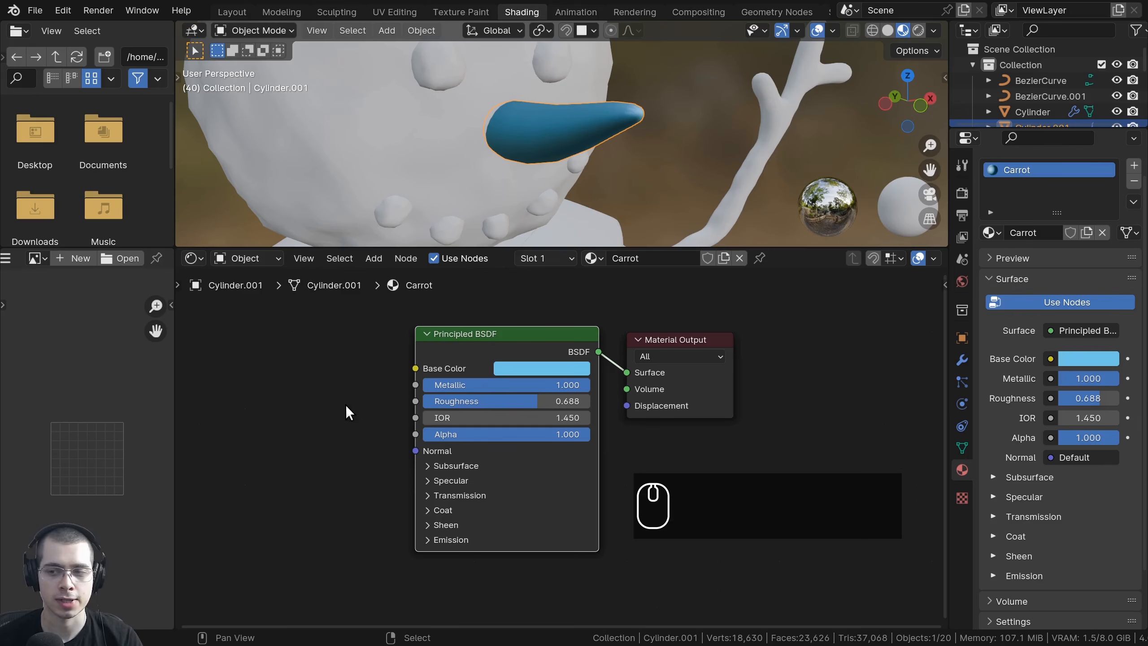
scroll(1089, 398, down, 2)
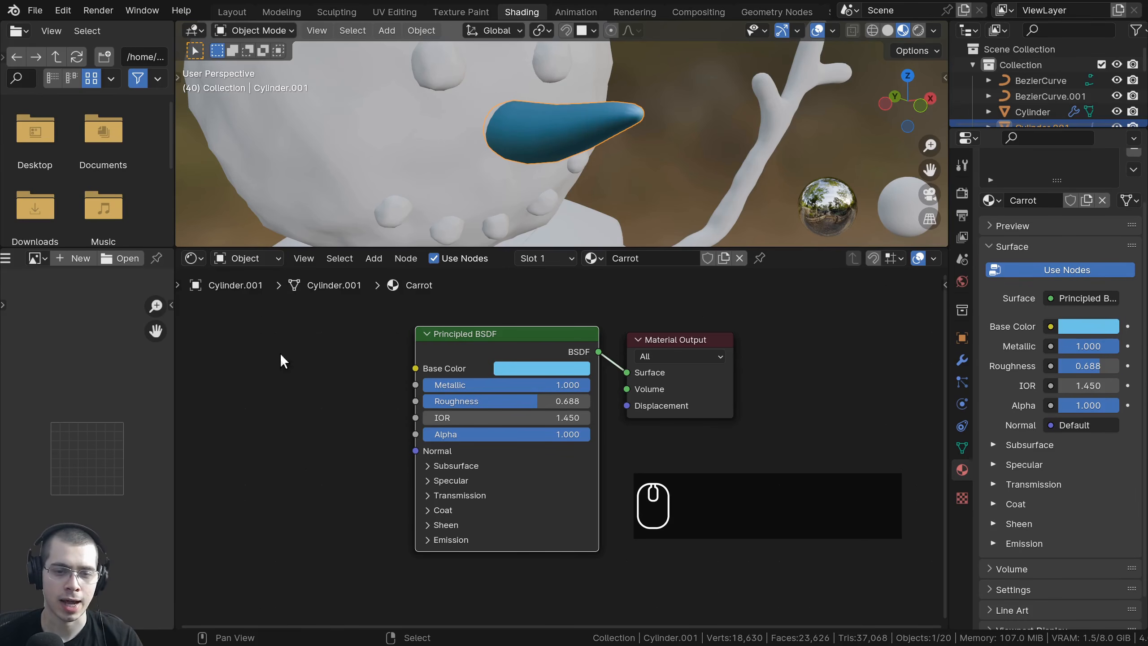
scroll(525, 329, up, 1)
scroll(698, 445, up, 2)
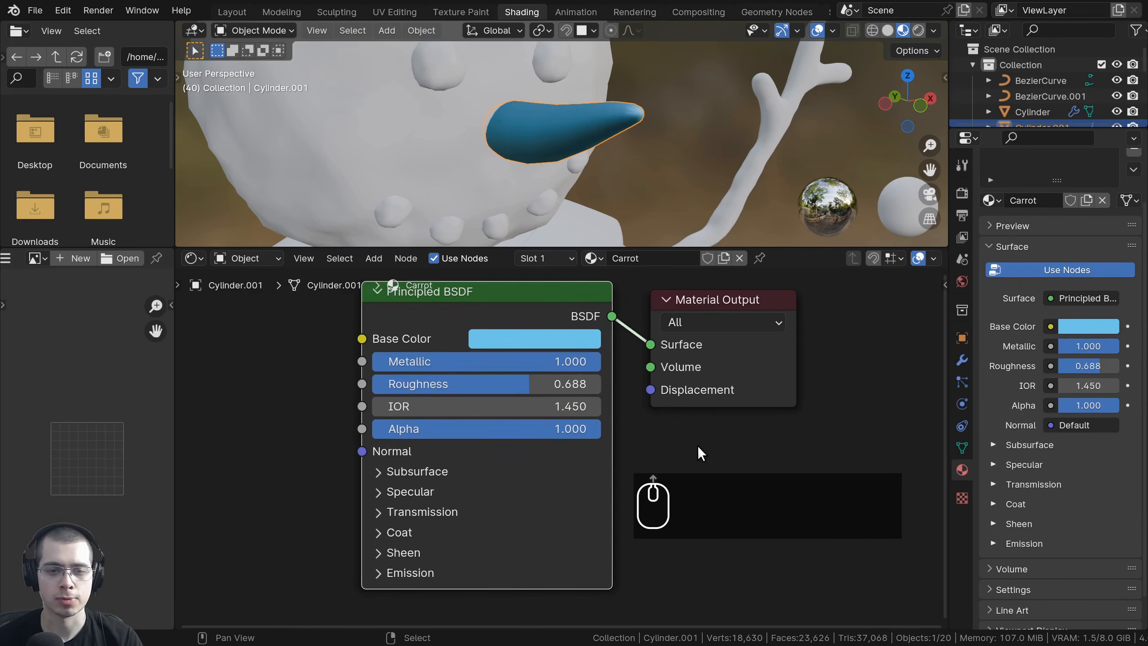
middle_drag(698, 447, 700, 478)
scroll(592, 381, down, 1)
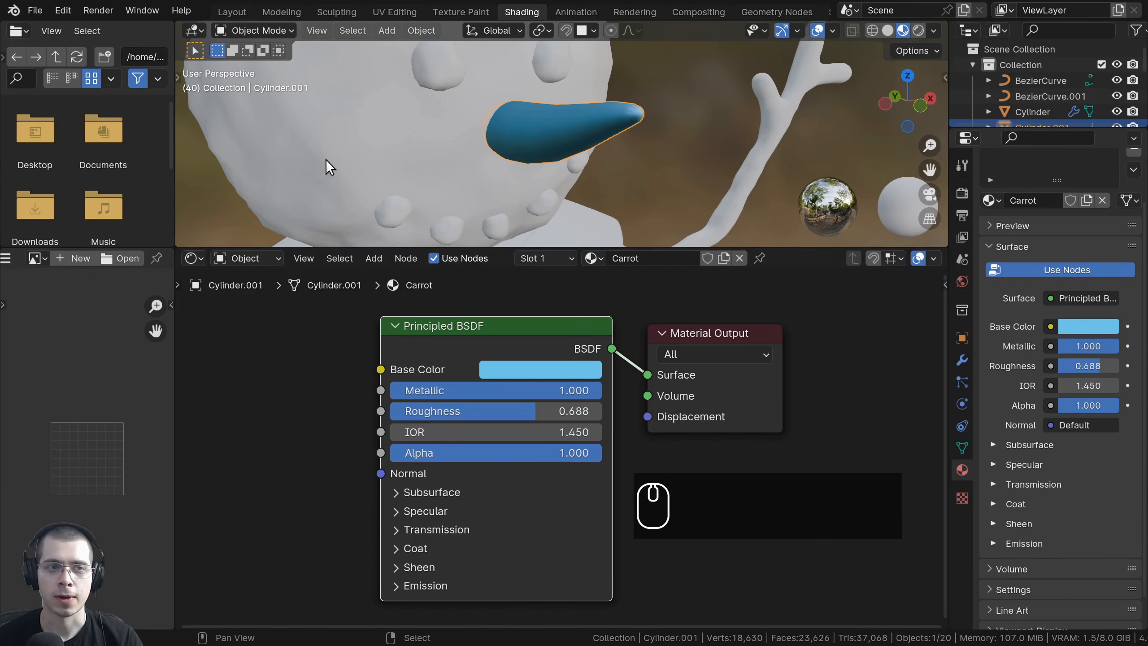
- In the Layout workspace, split the 3D viewport vertically and turn the new area into a Shader Editor
click(231, 12)
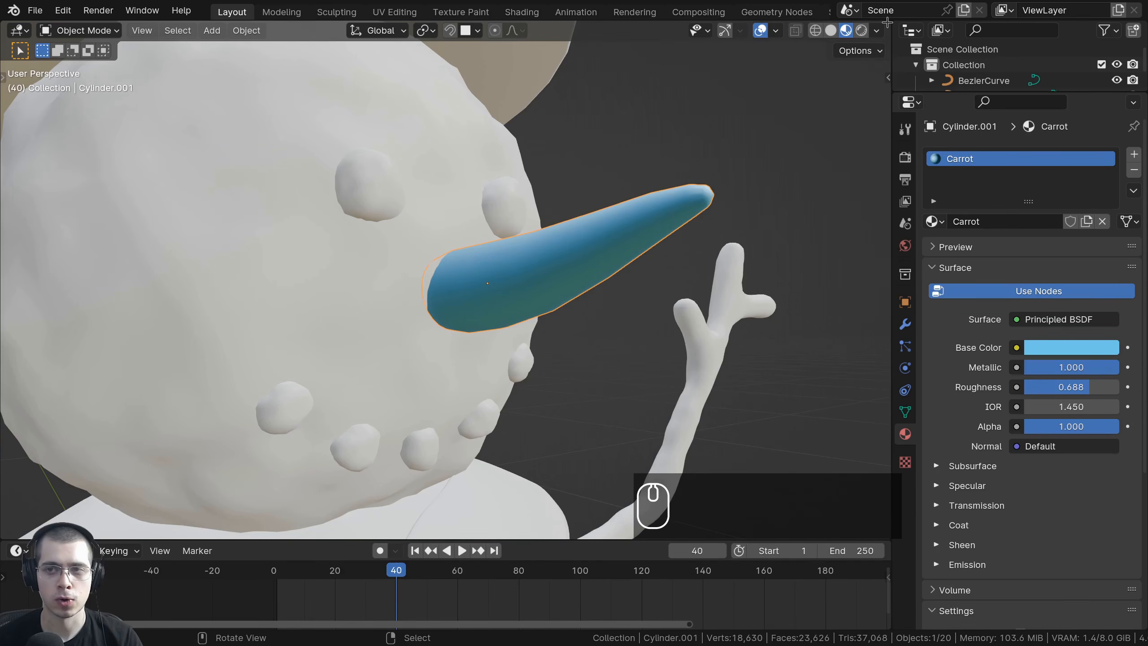
drag(887, 21, 390, 55)
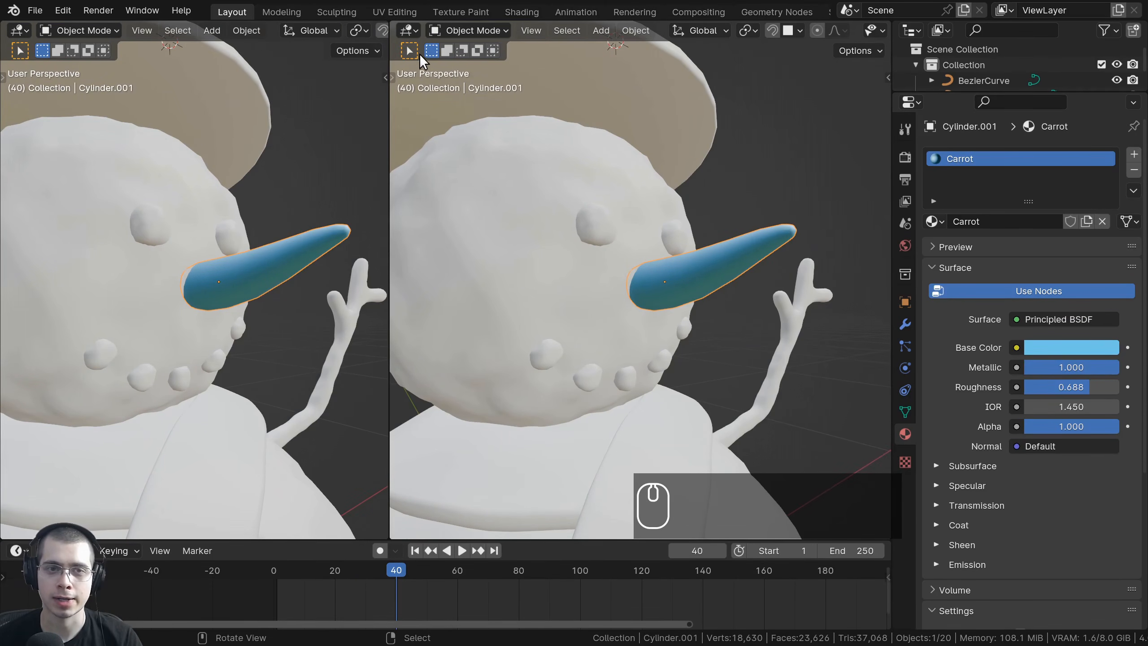
click(407, 32)
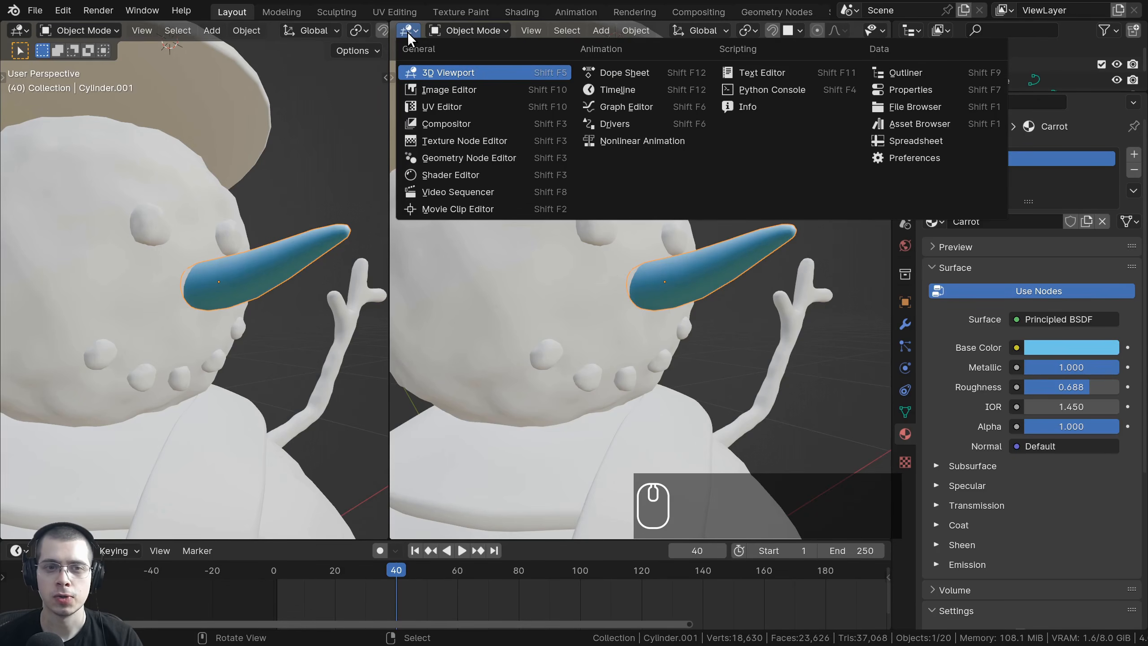
click(447, 175)
scroll(555, 387, up, 5)
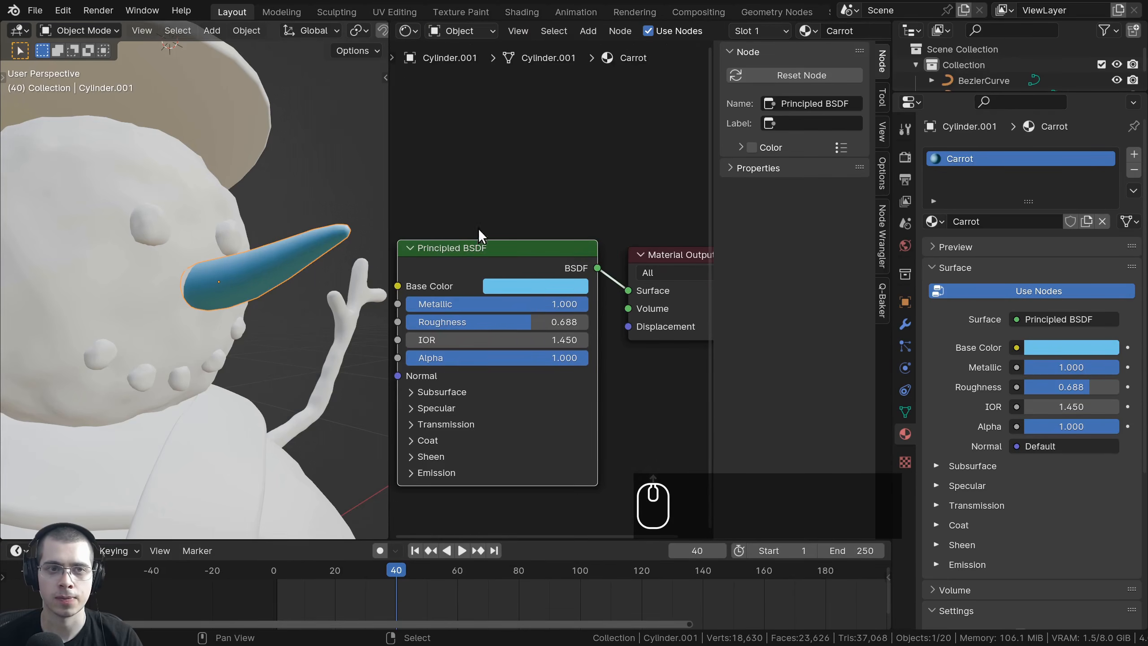
- Compare with the Shading workspace, then widen the Layout workspace's shader editor into the viewport and properties areas
click(518, 11)
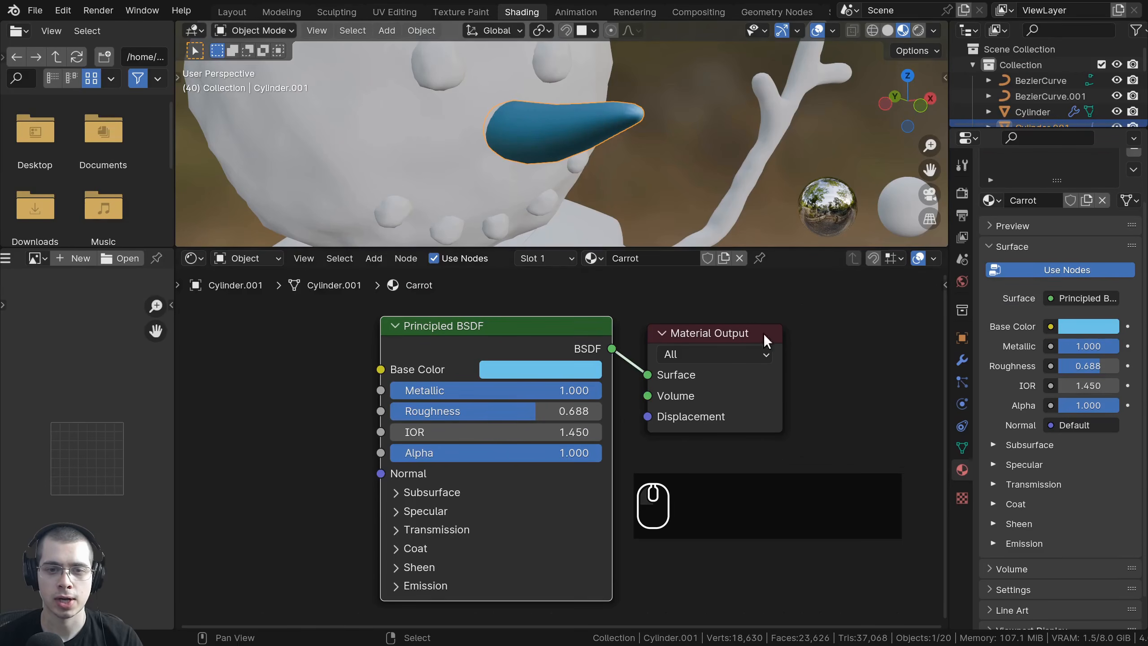
click(235, 12)
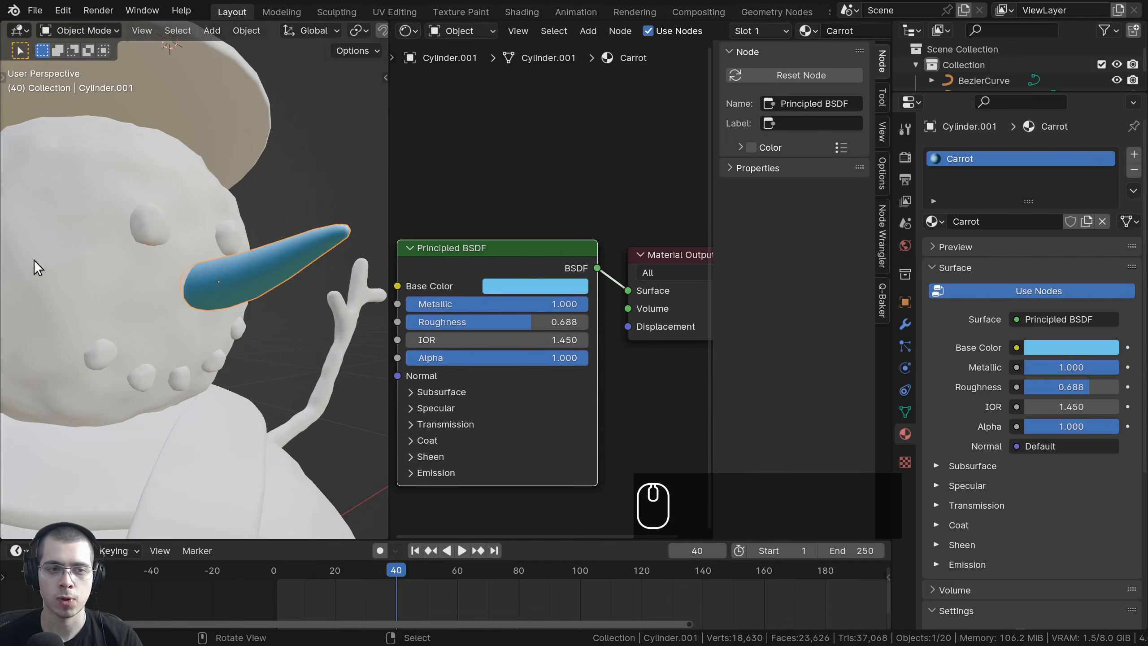
middle_drag(452, 353, 503, 335)
drag(389, 362, 368, 367)
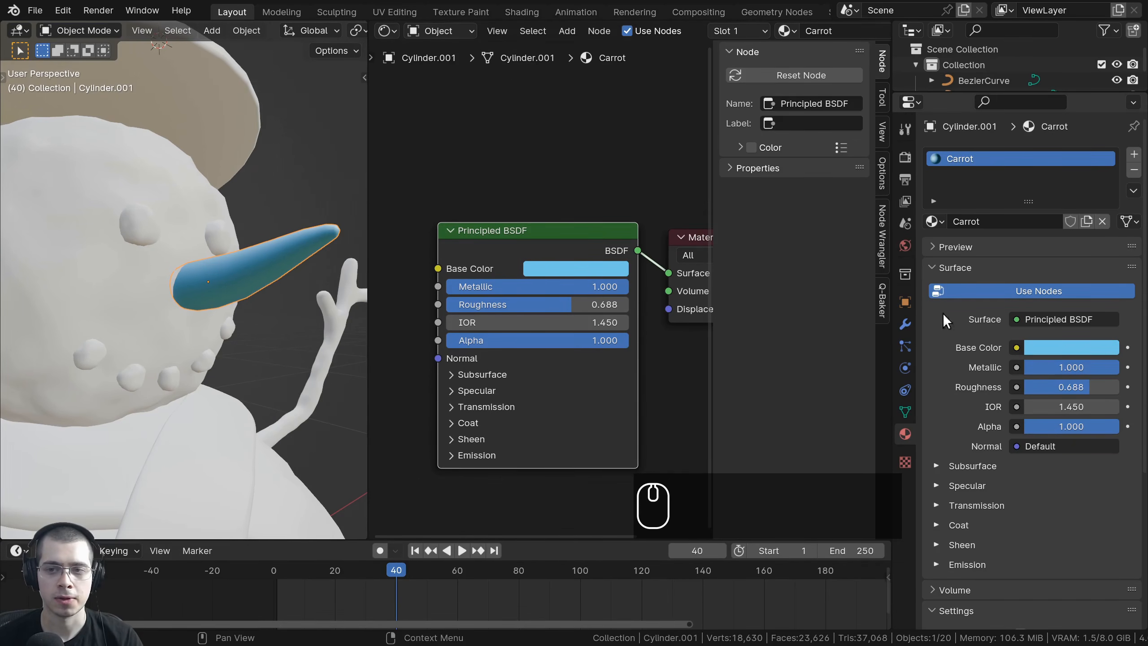
drag(896, 303, 977, 295)
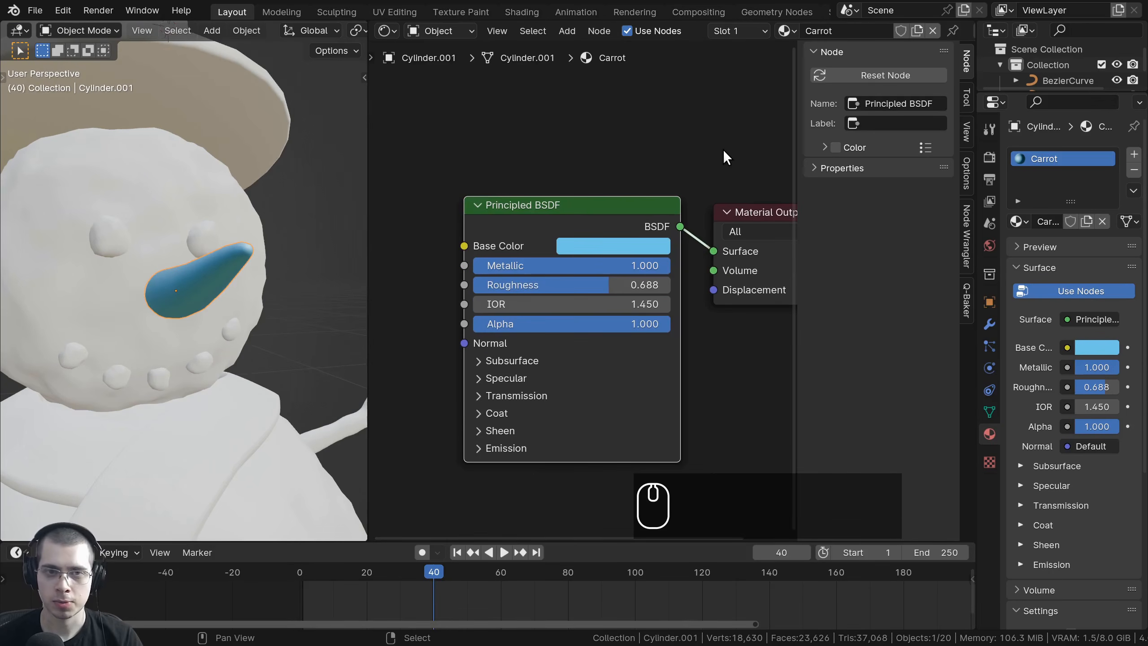
- Toggle the shader editor's sidebar off and on, widening the editor slightly further in between
key(n)
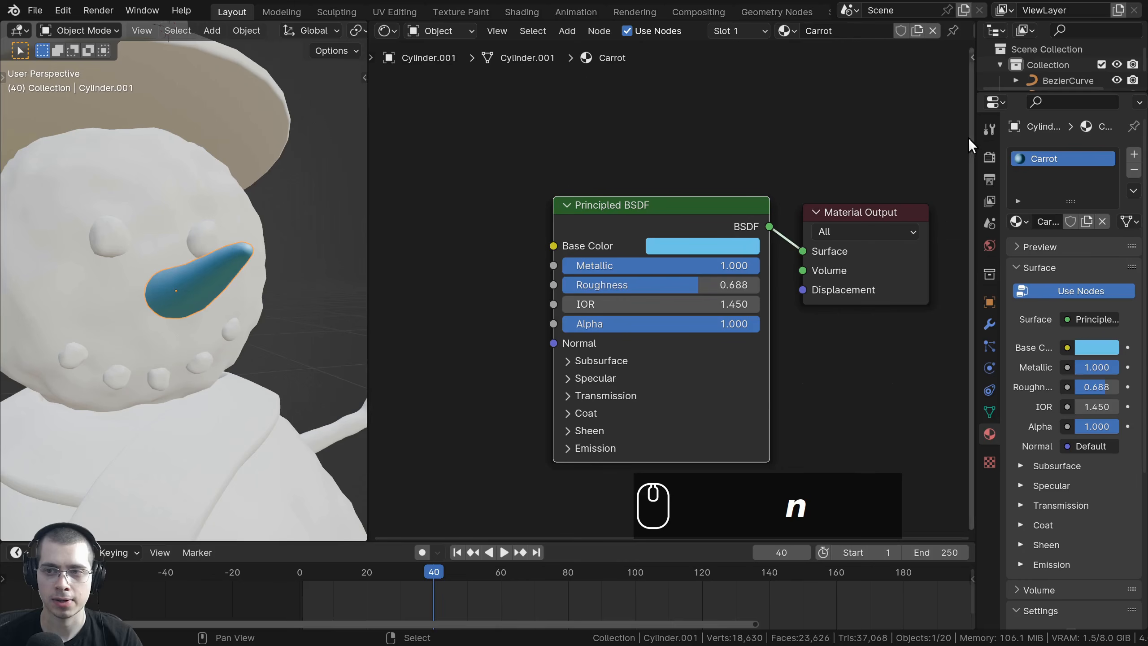
drag(972, 137, 993, 136)
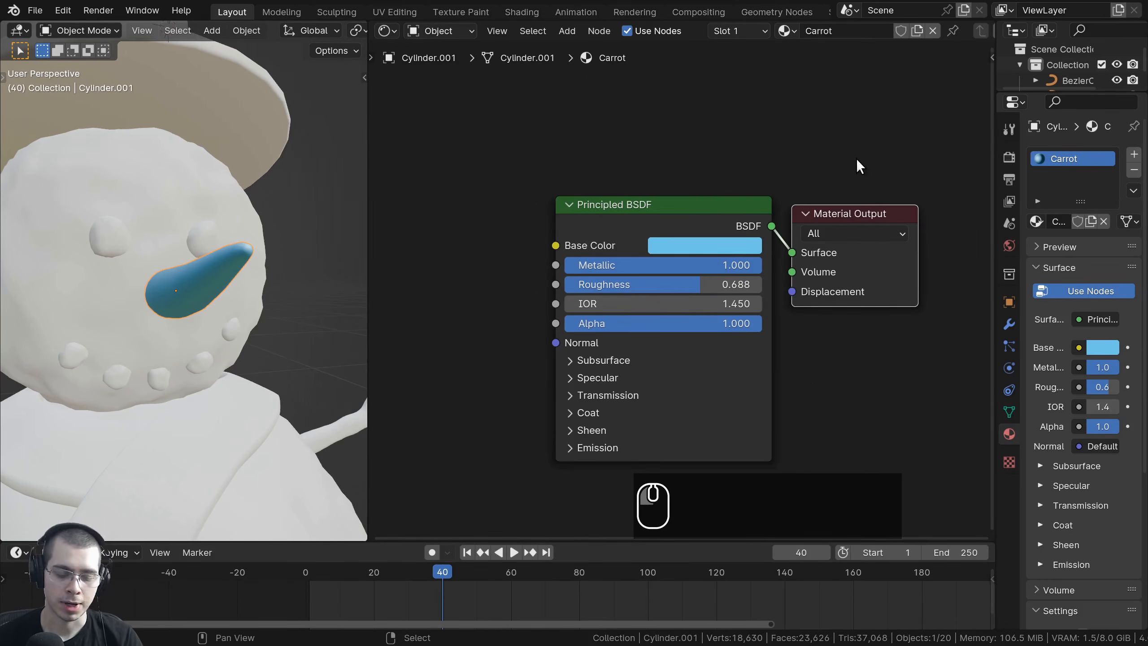
key(n)
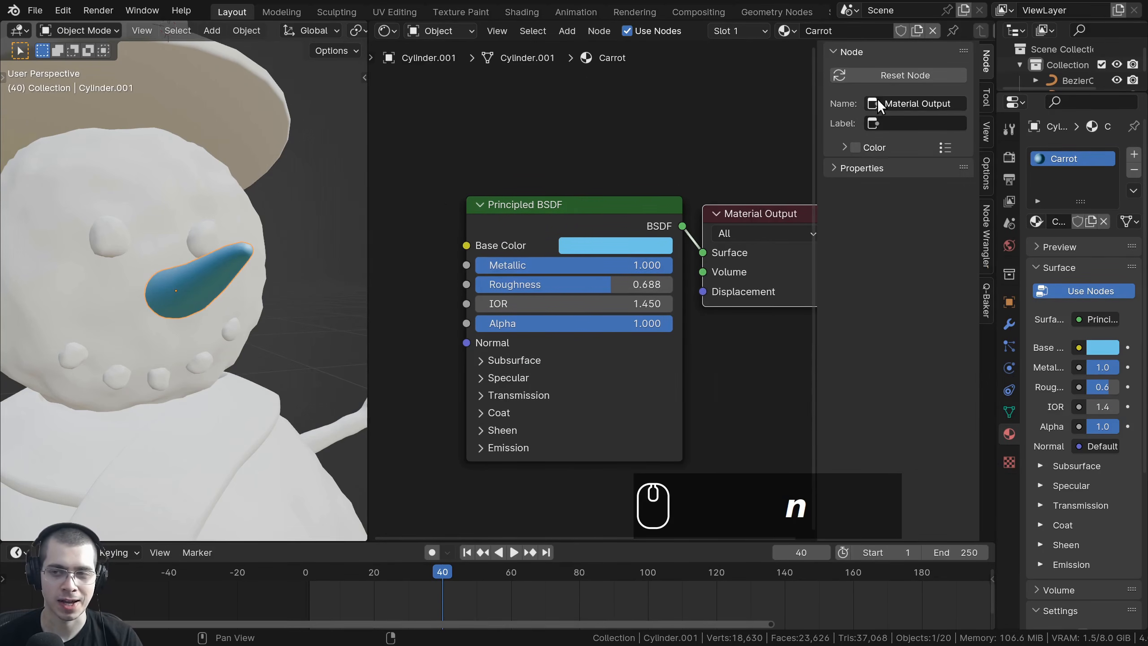
- Toggle the sidebars of the shader editor and the 3D viewport, leaving both hidden
key(n)
key(n)
key(n)
key(n)
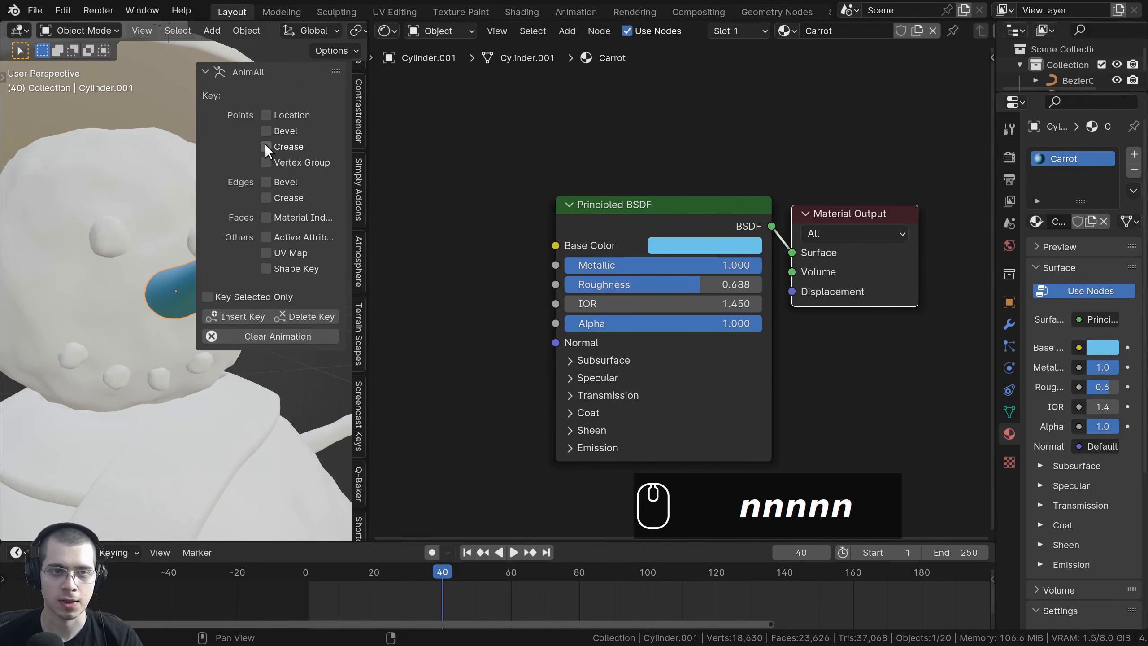
key(n)
- Toggle the shader editor's toolbar on and off, leaving it hidden
key(t)
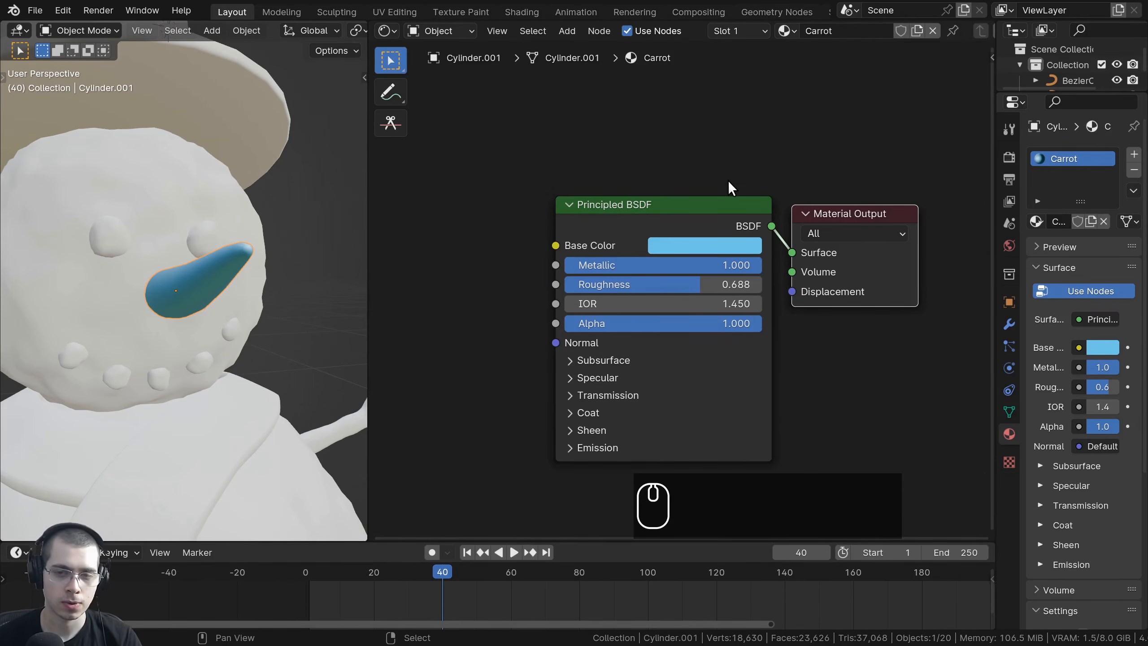
key(t)
key(t)
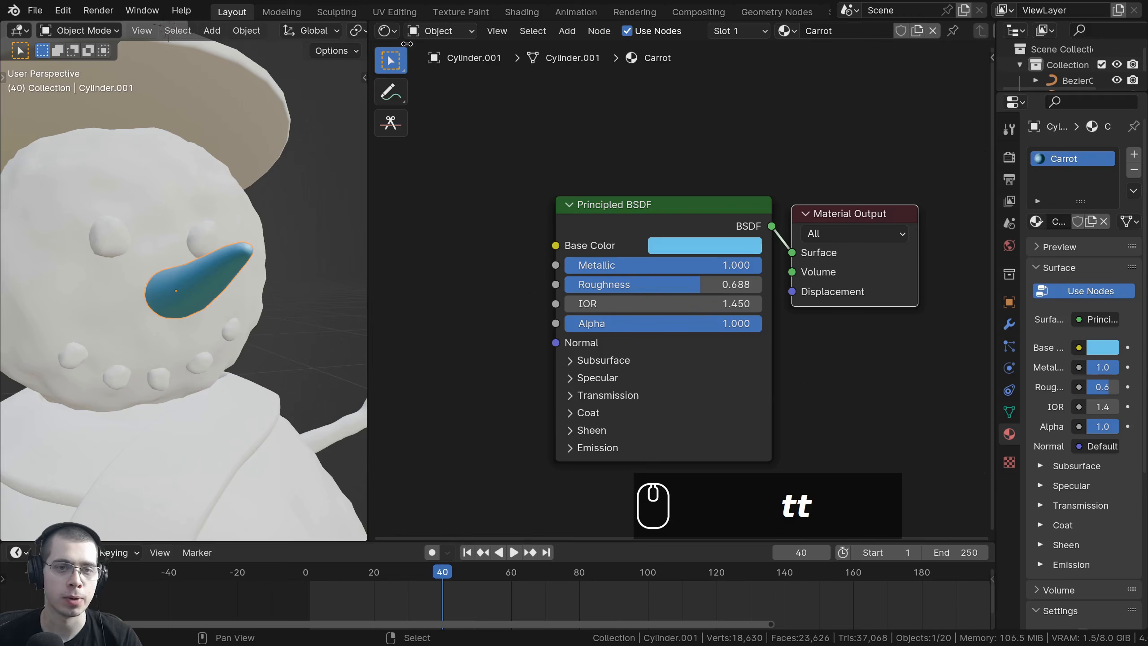
key(t)
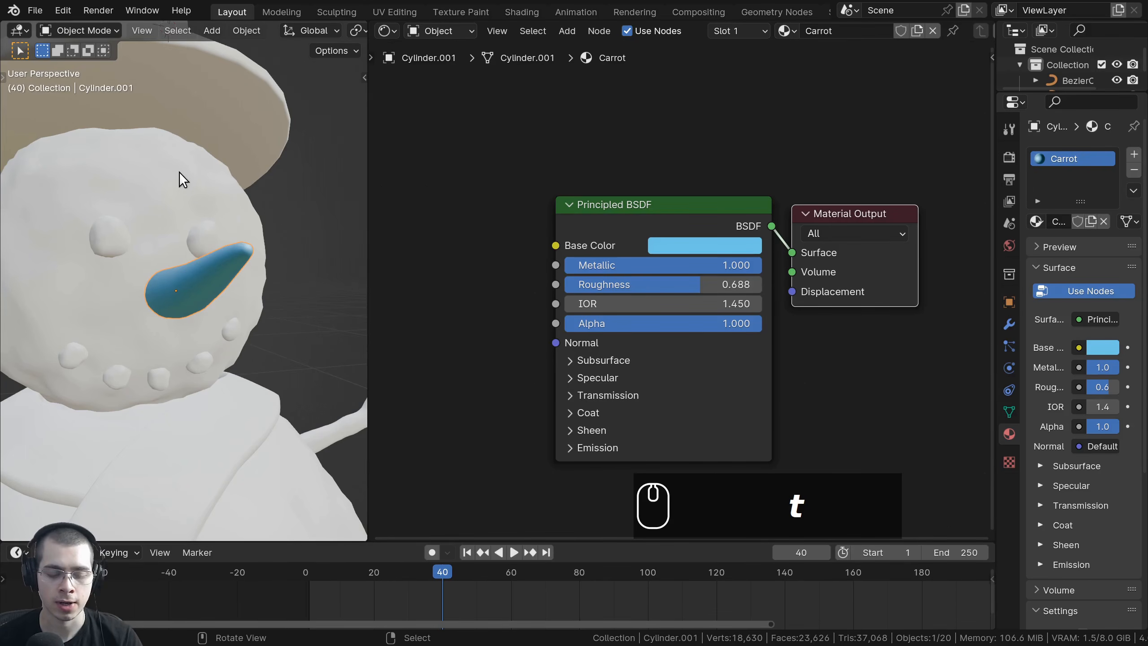
key(t)
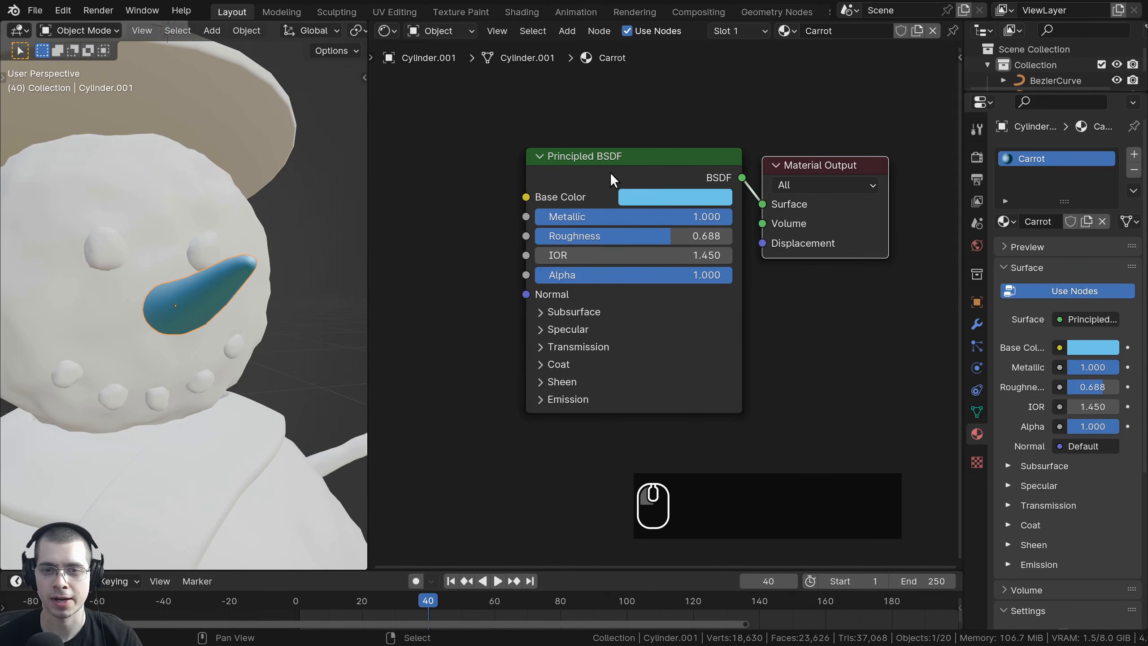
- Move the Principled BSDF and Material Output nodes around freely in the shader editor
drag(615, 179, 558, 183)
mouse_move(625, 175)
mouse_down()
mouse_move(533, 153)
mouse_move(632, 177)
mouse_up()
drag(855, 162, 873, 139)
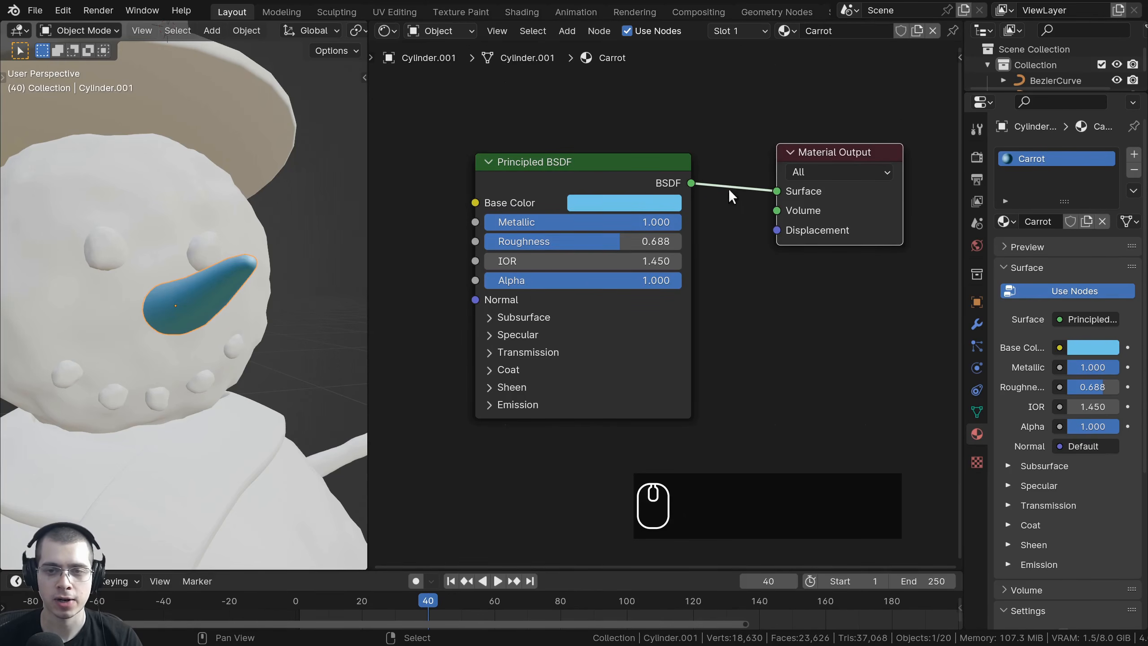
drag(660, 179, 619, 158)
drag(566, 188, 665, 130)
middle_drag(486, 167, 565, 169)
scroll(565, 169, down, 1)
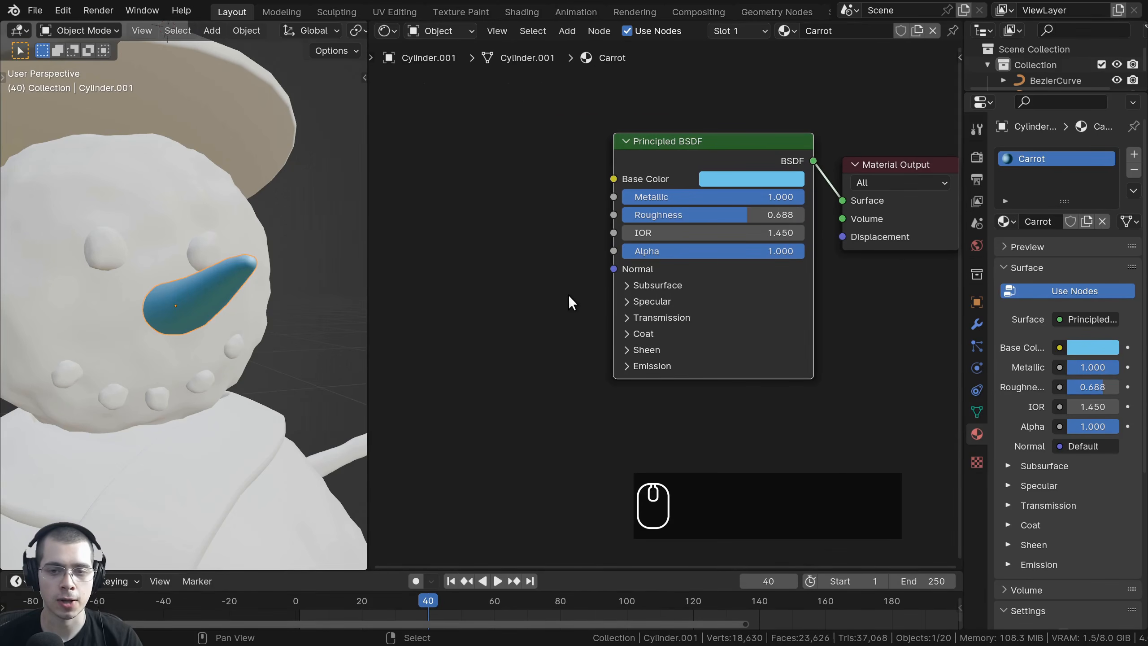
- Reposition the linked Principled BSDF node slightly beside the Material Output node
drag(635, 164, 635, 164)
middle_drag(634, 164, 631, 161)
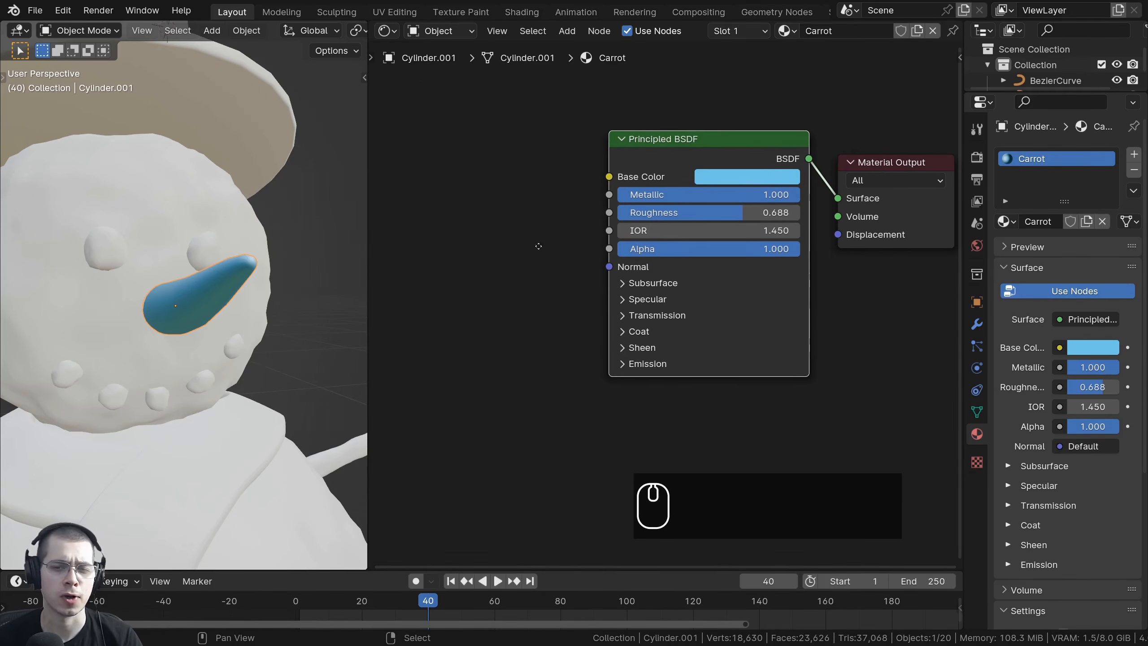
scroll(491, 180, up, 1)
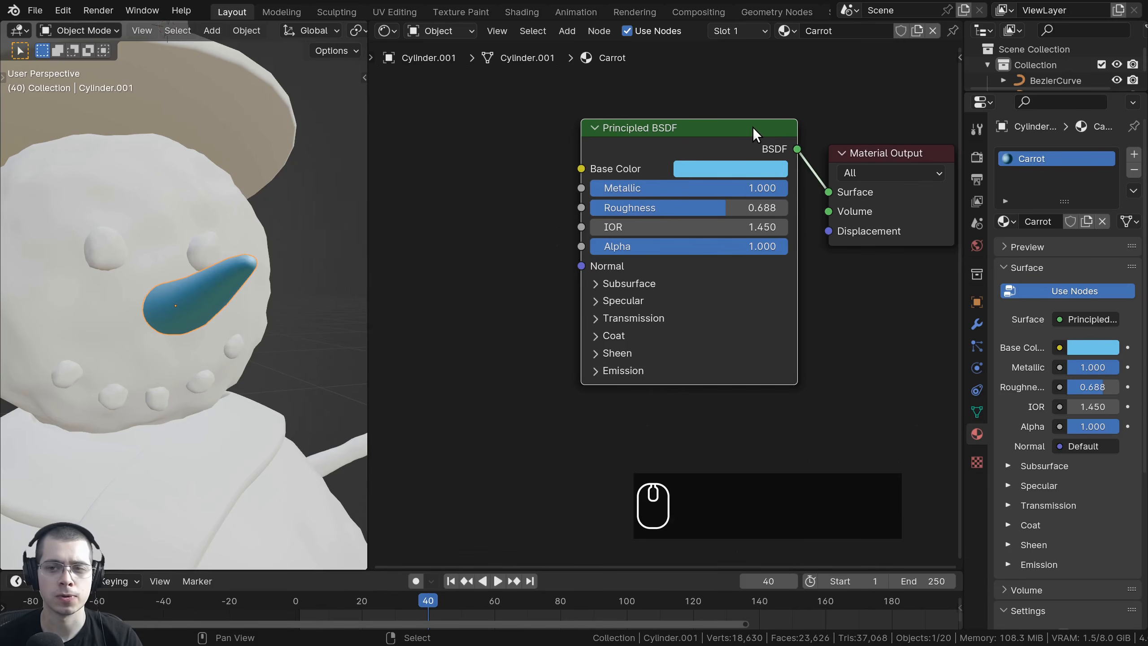
drag(737, 136, 708, 141)
middle_drag(814, 184, 730, 205)
scroll(729, 204, up, 1)
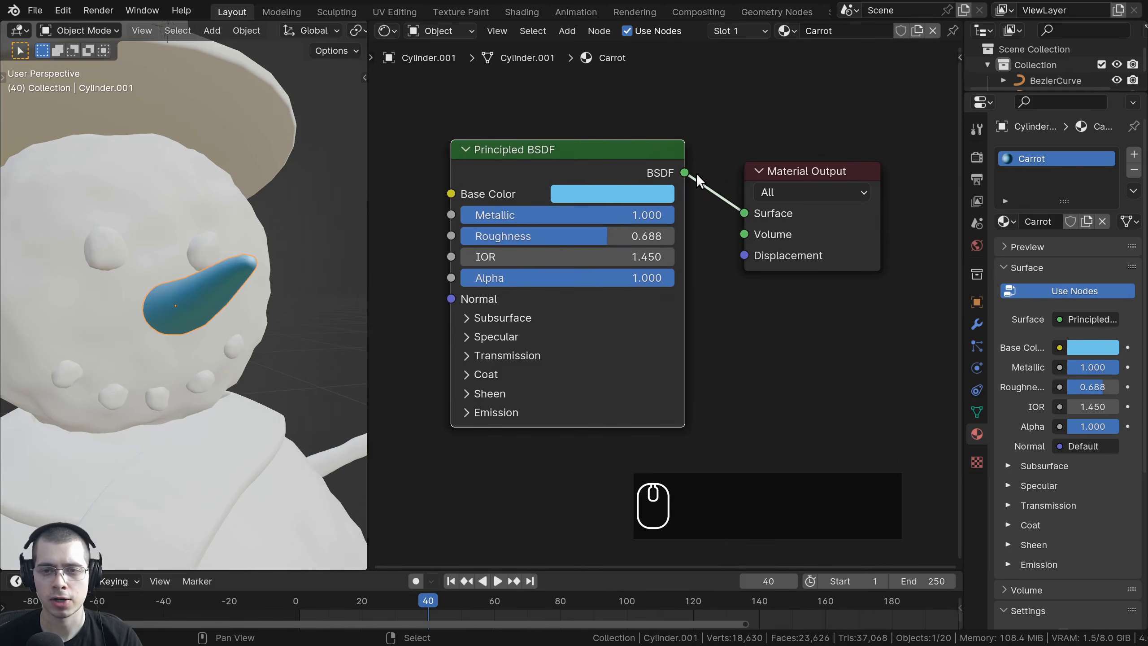
scroll(658, 224, down, 1)
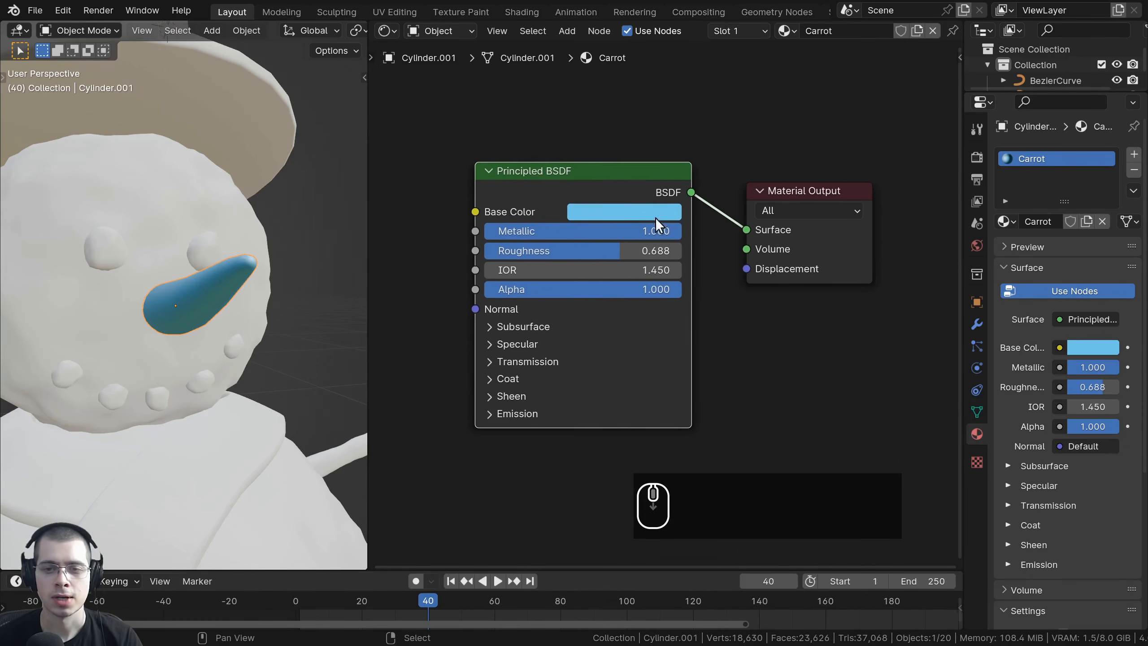
drag(632, 187, 635, 193)
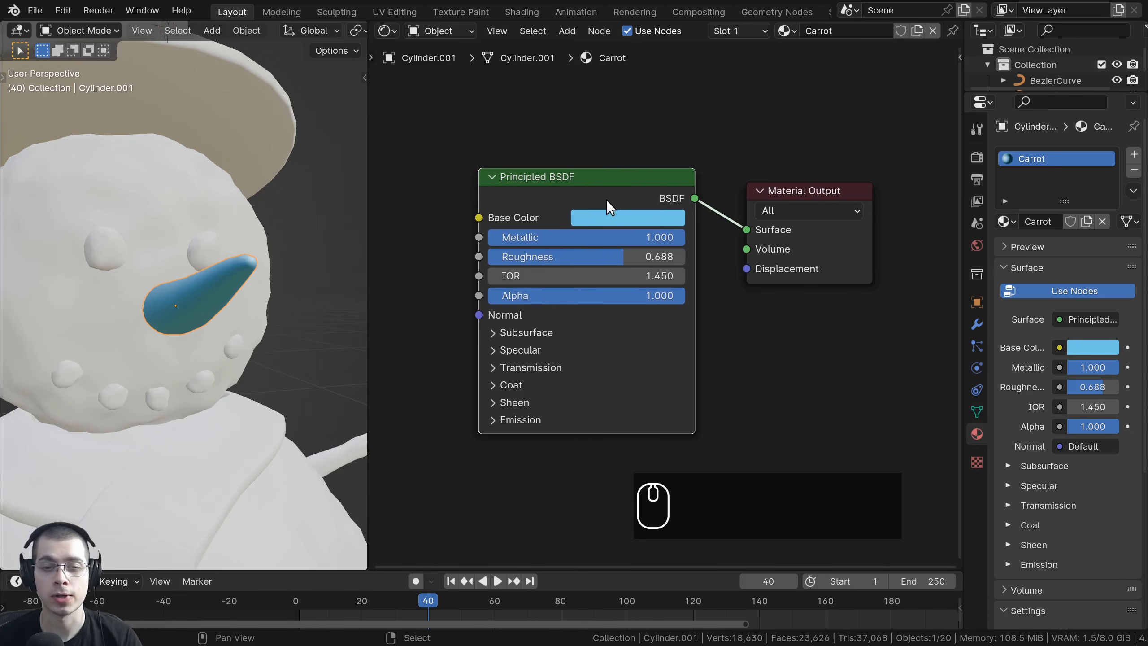
scroll(567, 222, up, 1)
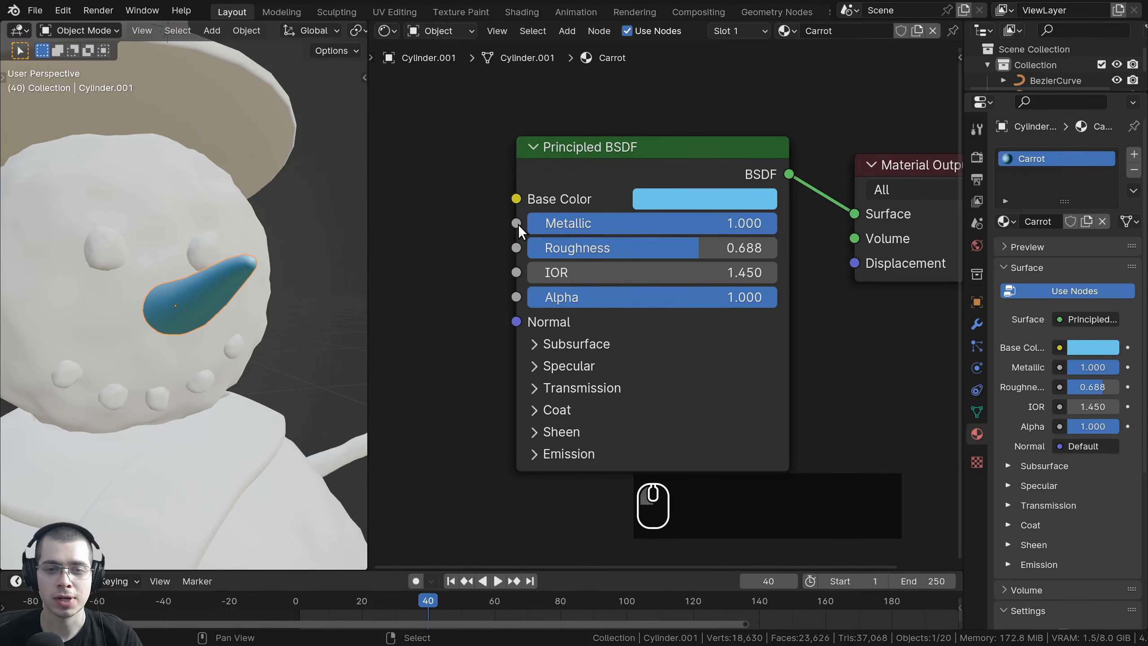
- Pull trial links from the Principled BSDF's Metallic, BSDF and Base Color sockets into empty space without adding a node
drag(517, 223, 445, 148)
key(Escape)
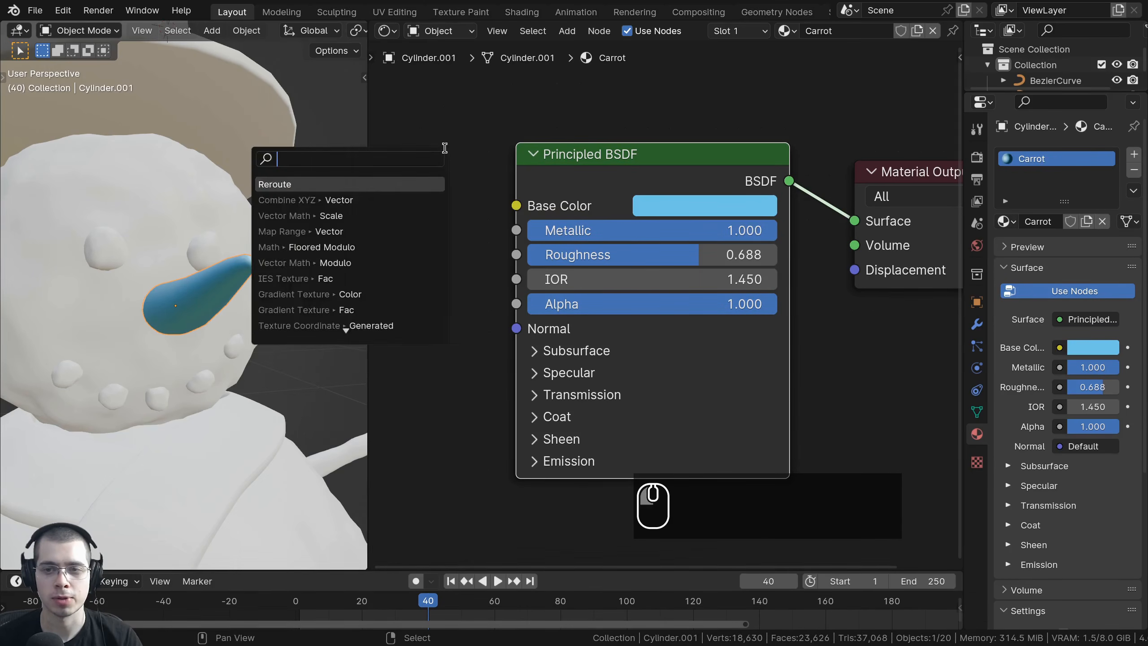
drag(789, 181, 803, 100)
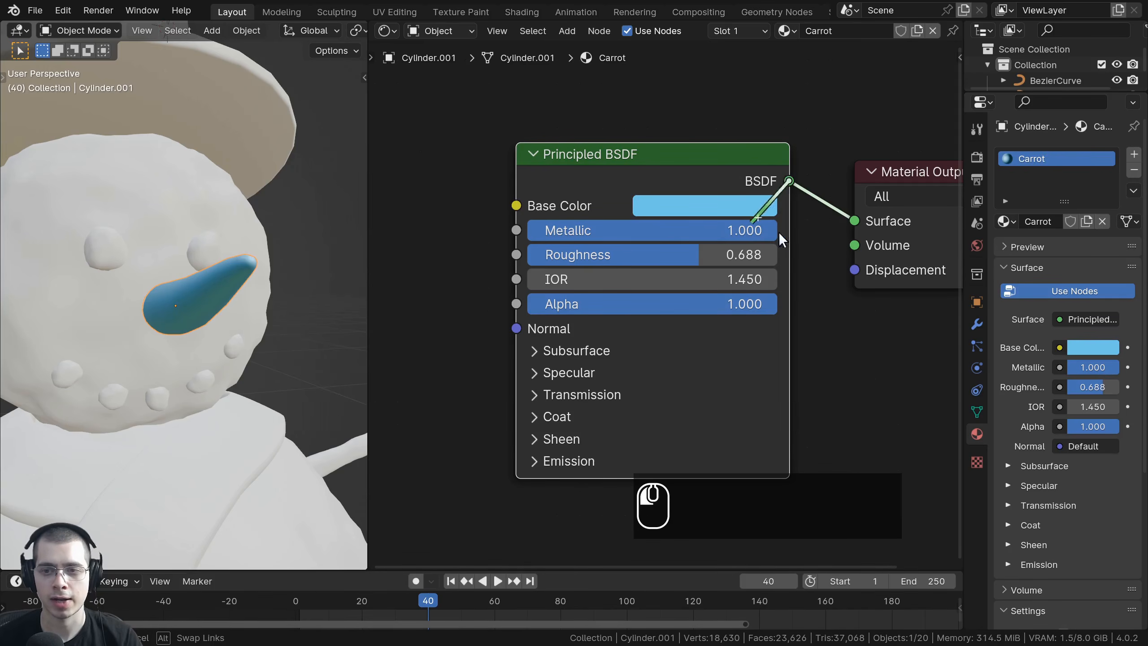
drag(778, 231, 794, 165)
middle_drag(707, 184, 654, 186)
scroll(658, 179, down, 1)
drag(661, 175, 674, 191)
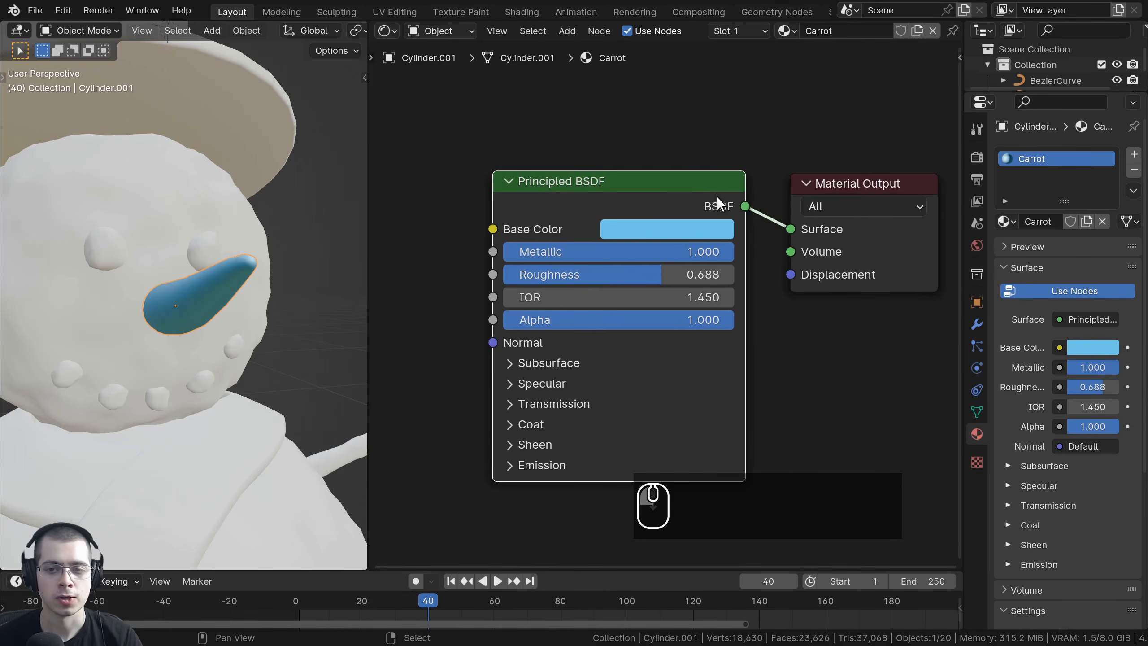
middle_drag(620, 235, 657, 226)
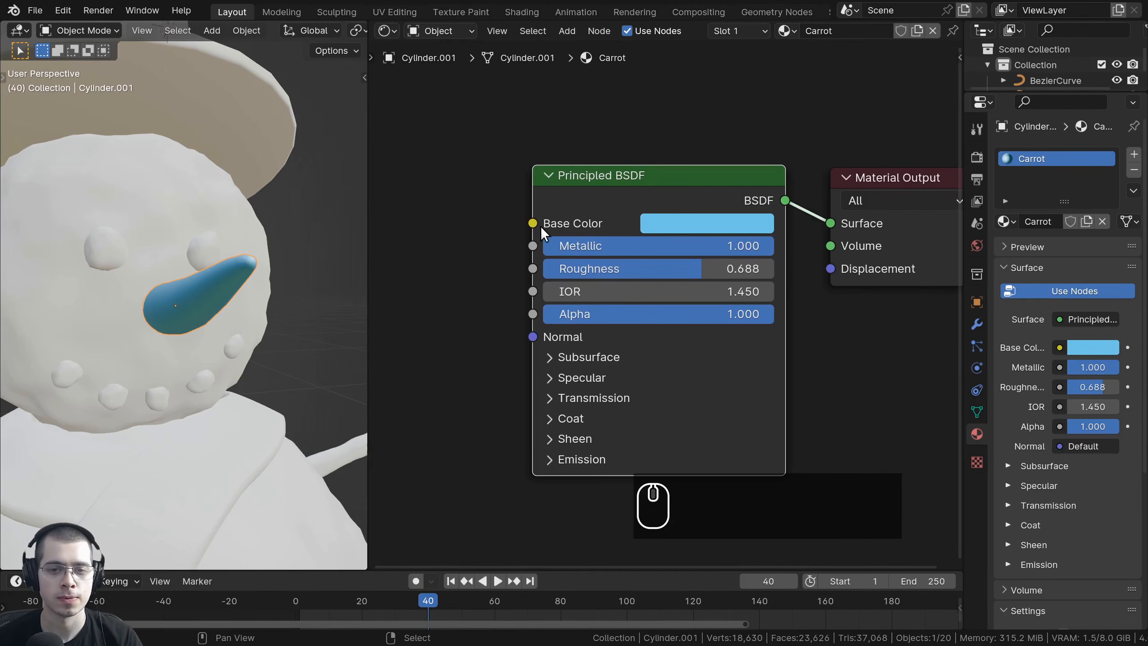
drag(533, 223, 444, 234)
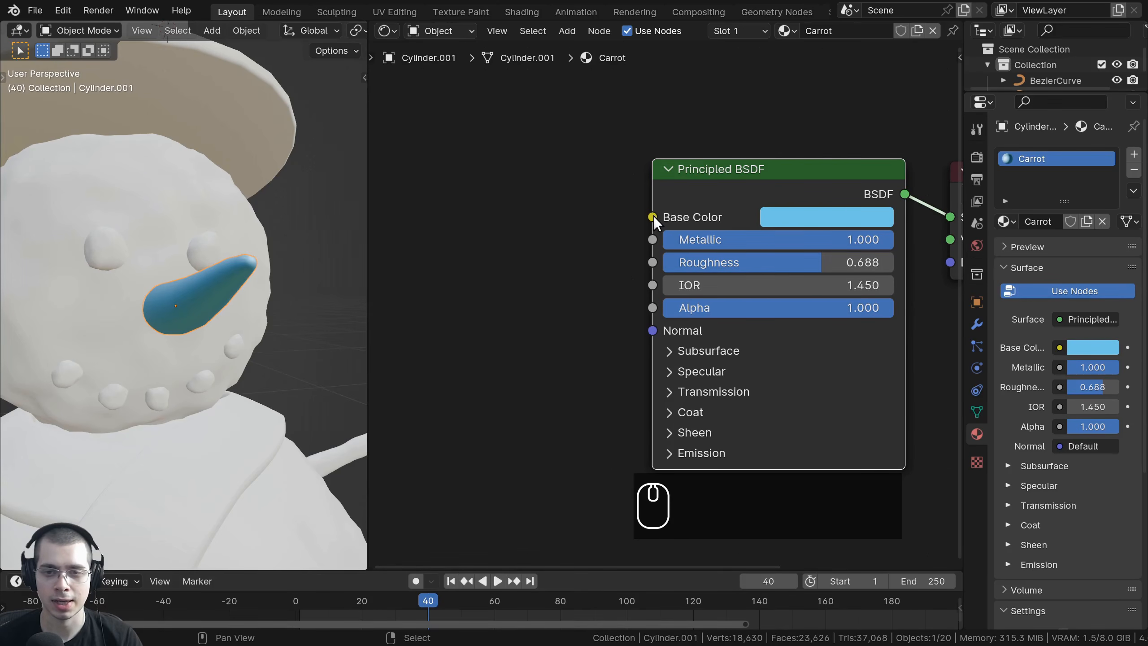
- Add an RGB node linked to the Principled BSDF's Base Color input and place it in front of that node
drag(653, 215, 494, 148)
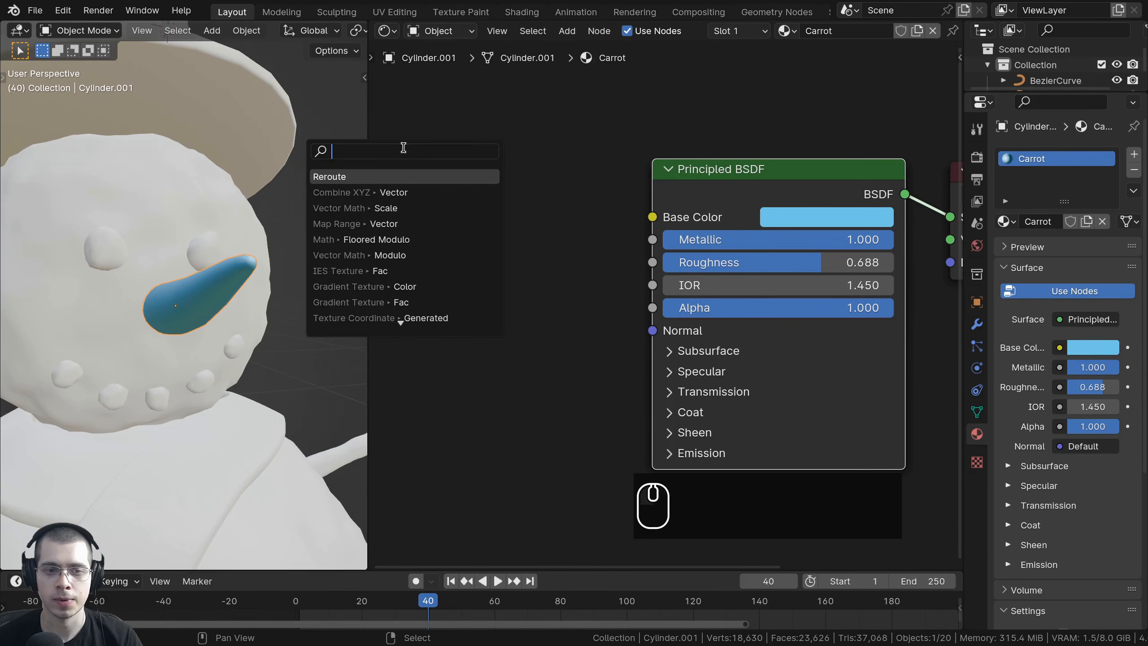
text(rgb)
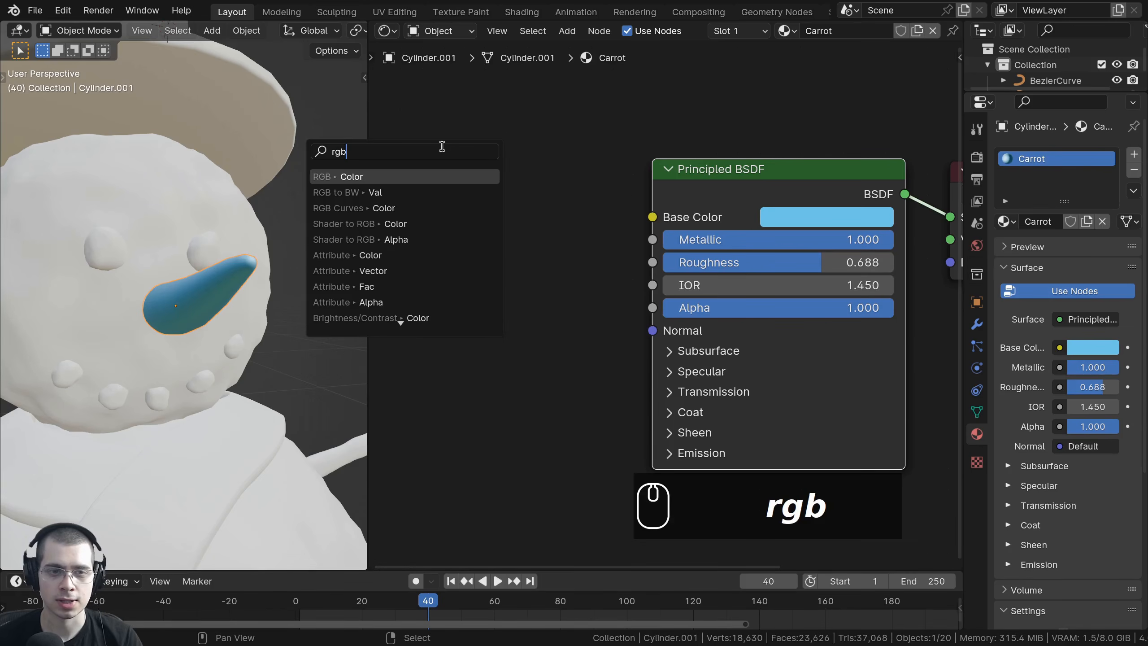
click(357, 181)
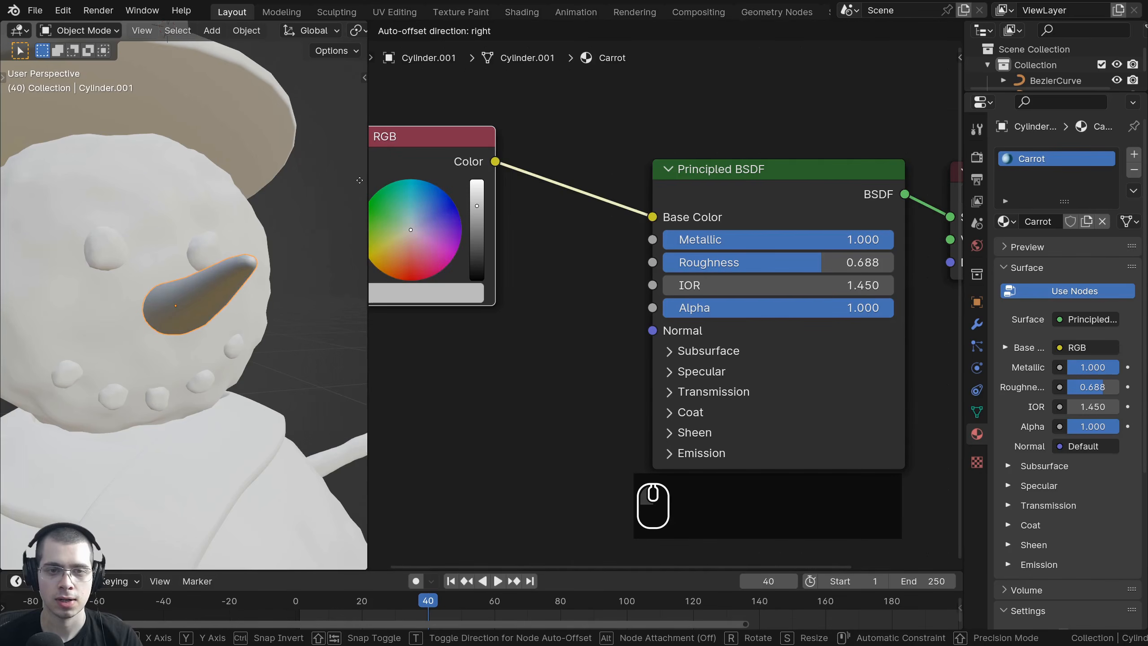
click(449, 192)
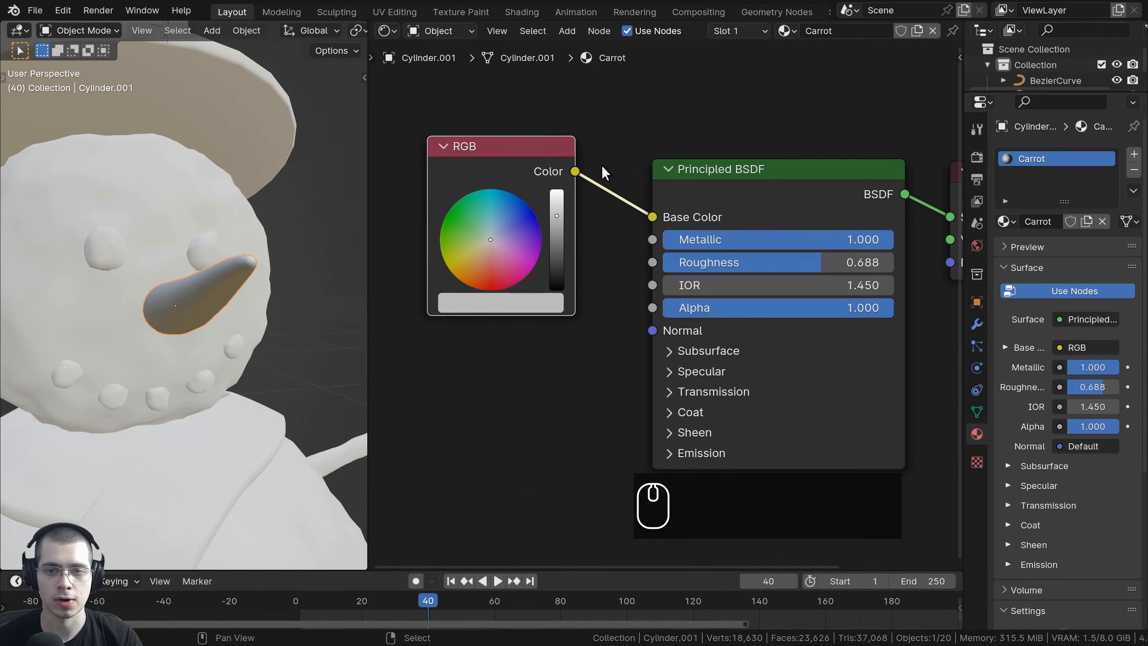
drag(527, 176, 495, 181)
scroll(454, 139, up, 2)
scroll(635, 226, down, 1)
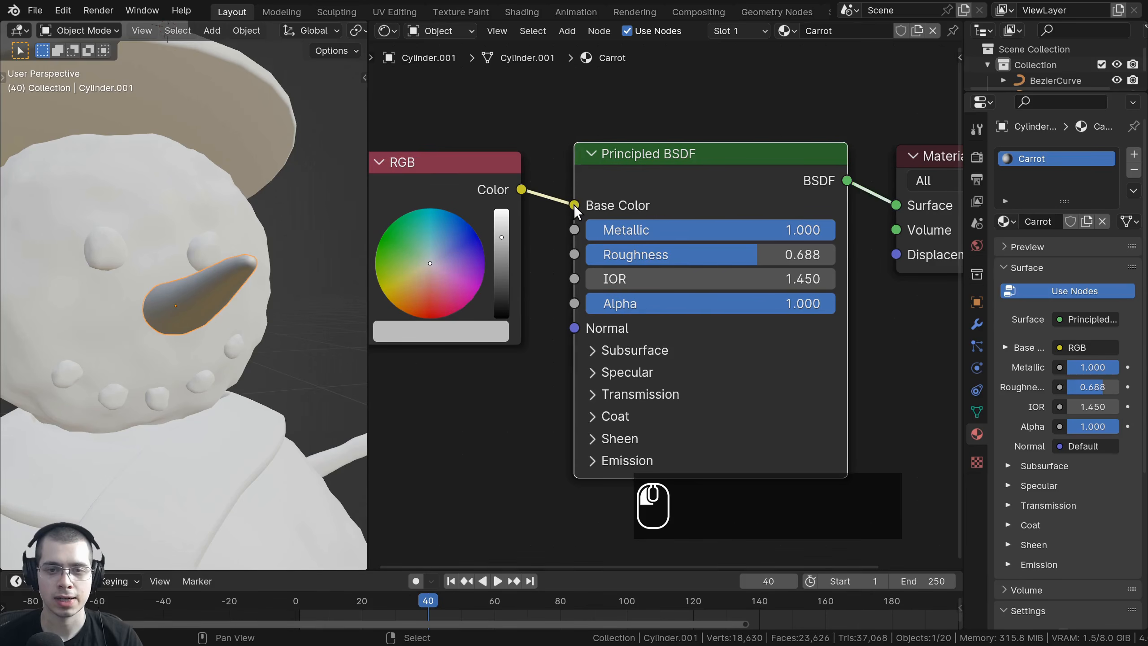
- Disconnect the RGB node from the Base Color input and set the Principled BSDF's Base Color to orange
drag(574, 204, 530, 104)
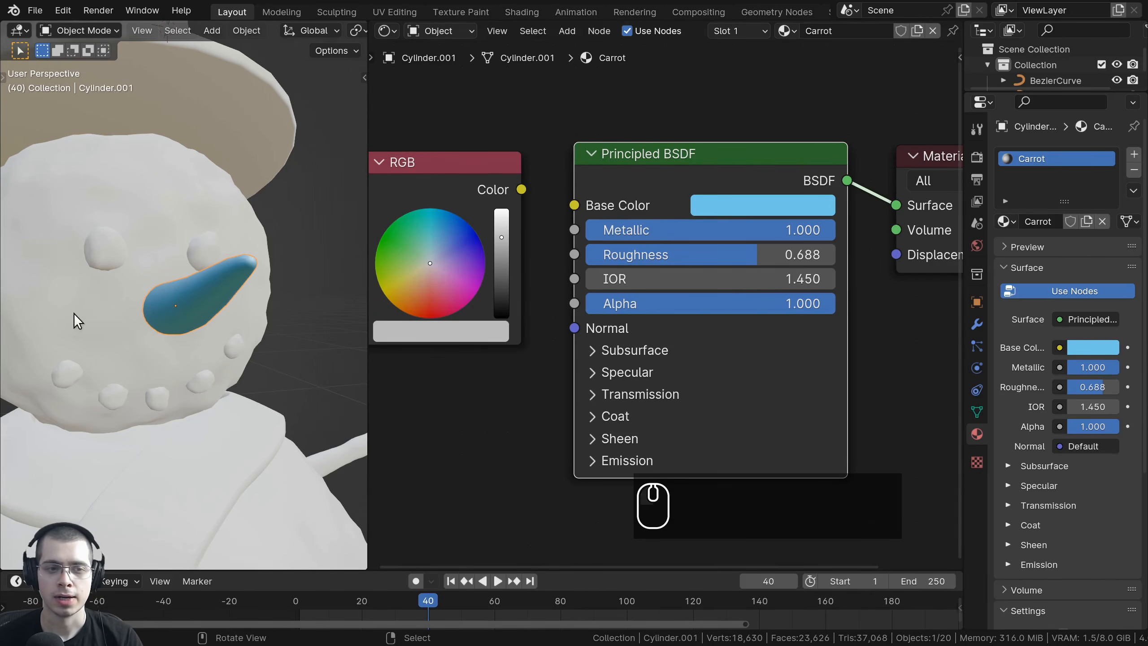
scroll(204, 303, up, 2)
middle_drag(77, 318, 136, 310)
scroll(193, 299, down, 1)
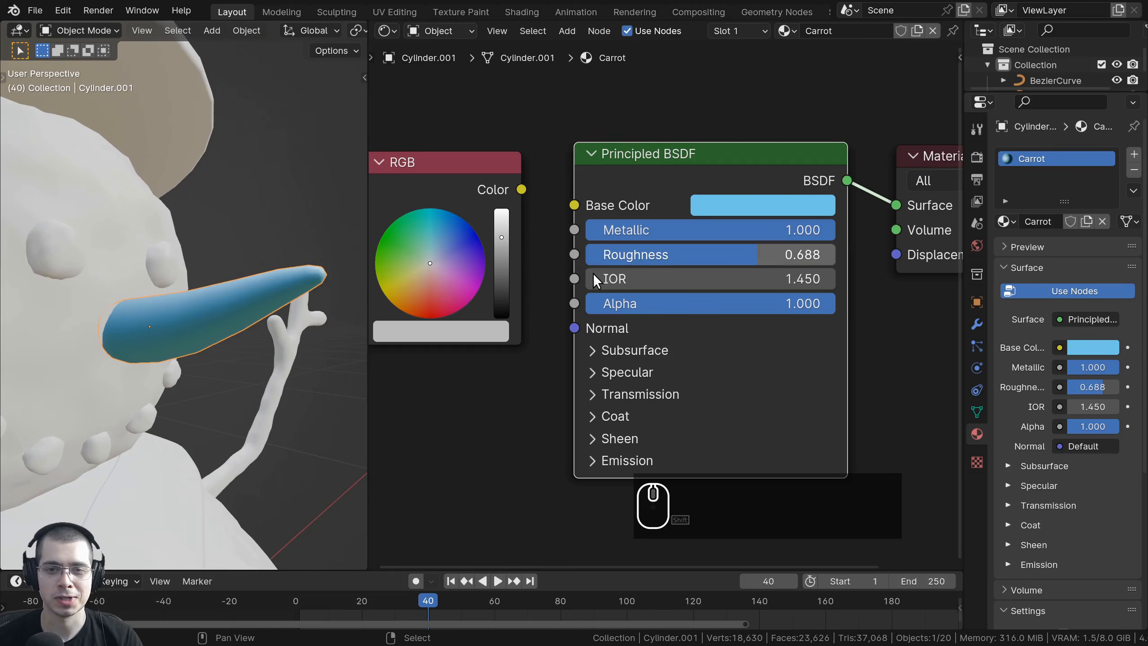
click(718, 209)
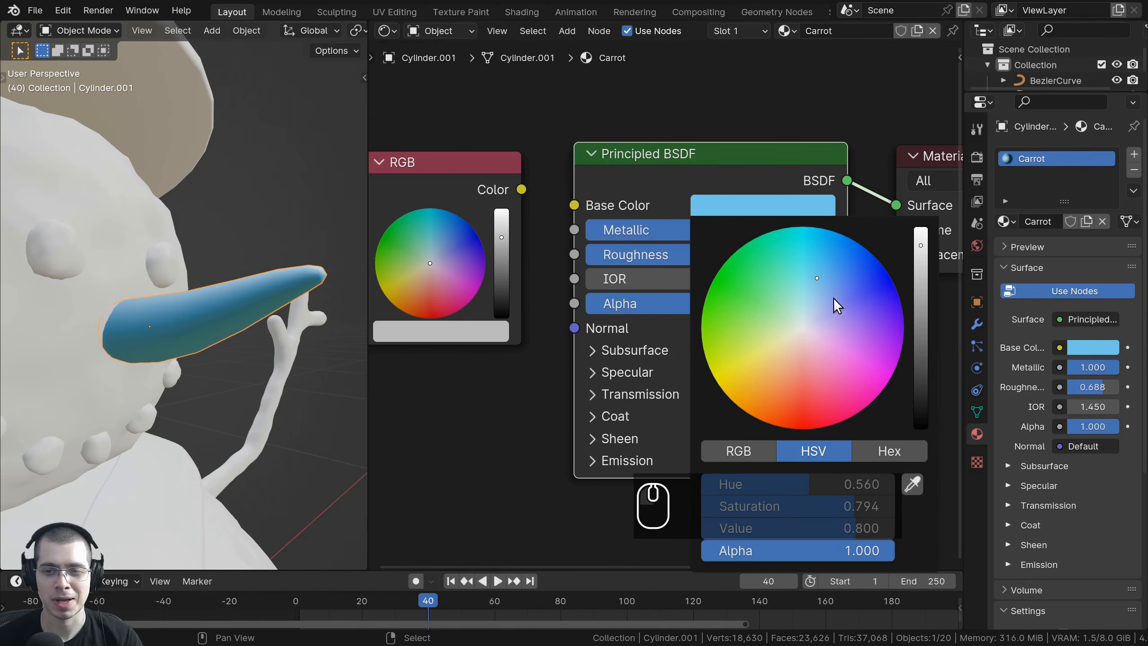
drag(817, 278, 780, 413)
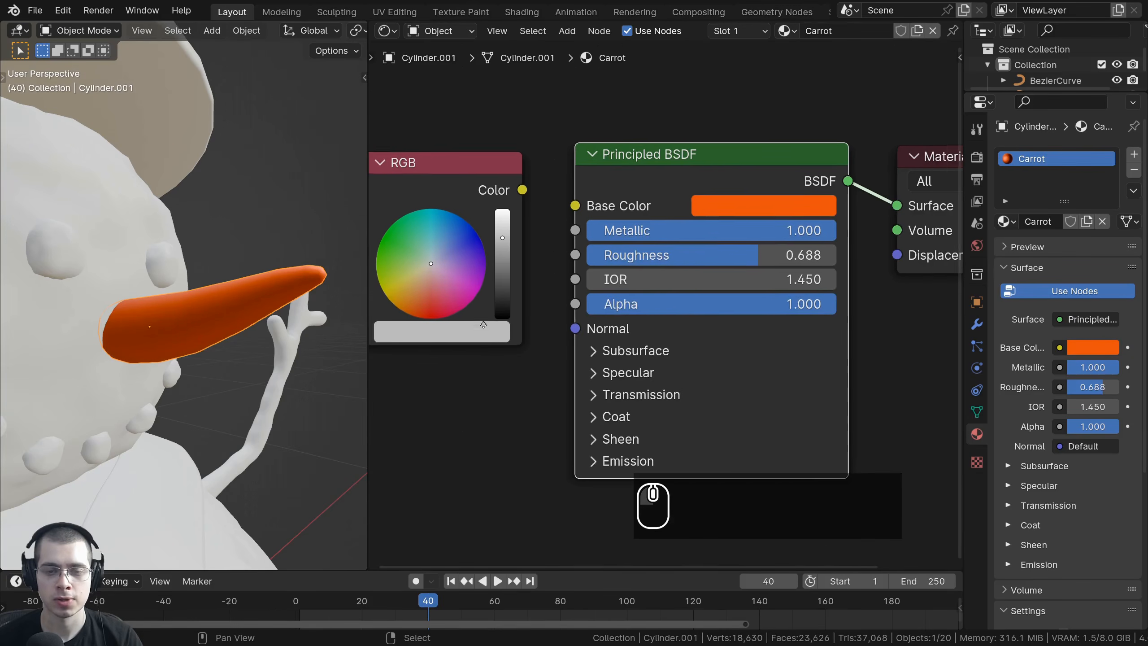
- Reconnect the RGB node's Color output to the Base Color input and set the RGB color to green
drag(462, 163, 606, 90)
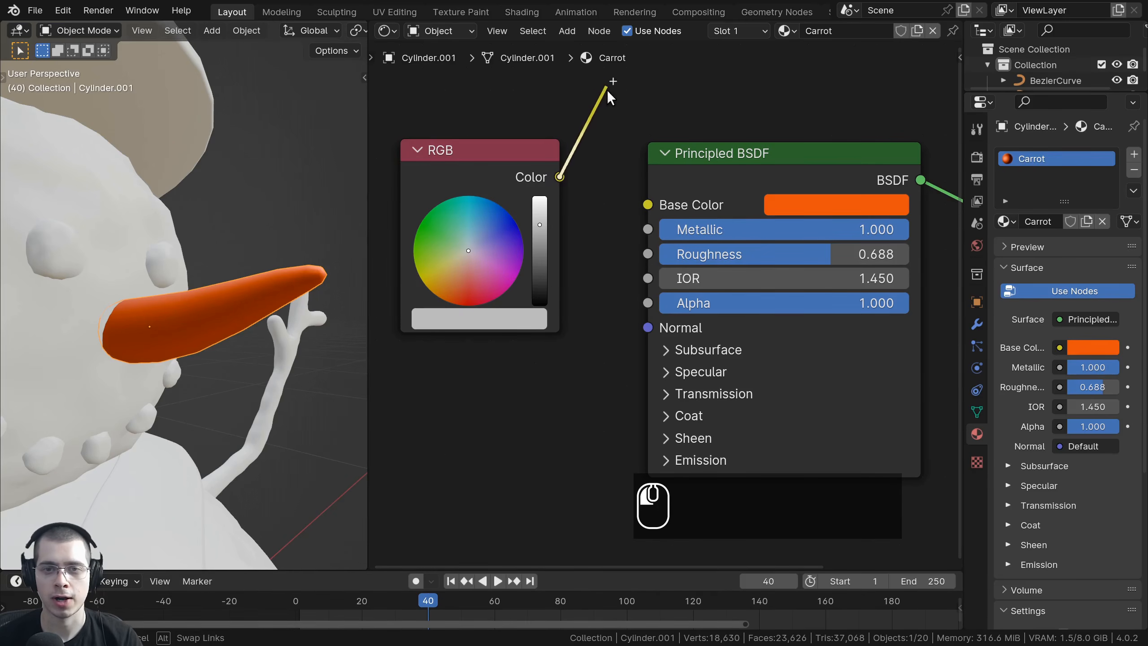
drag(593, 200, 651, 204)
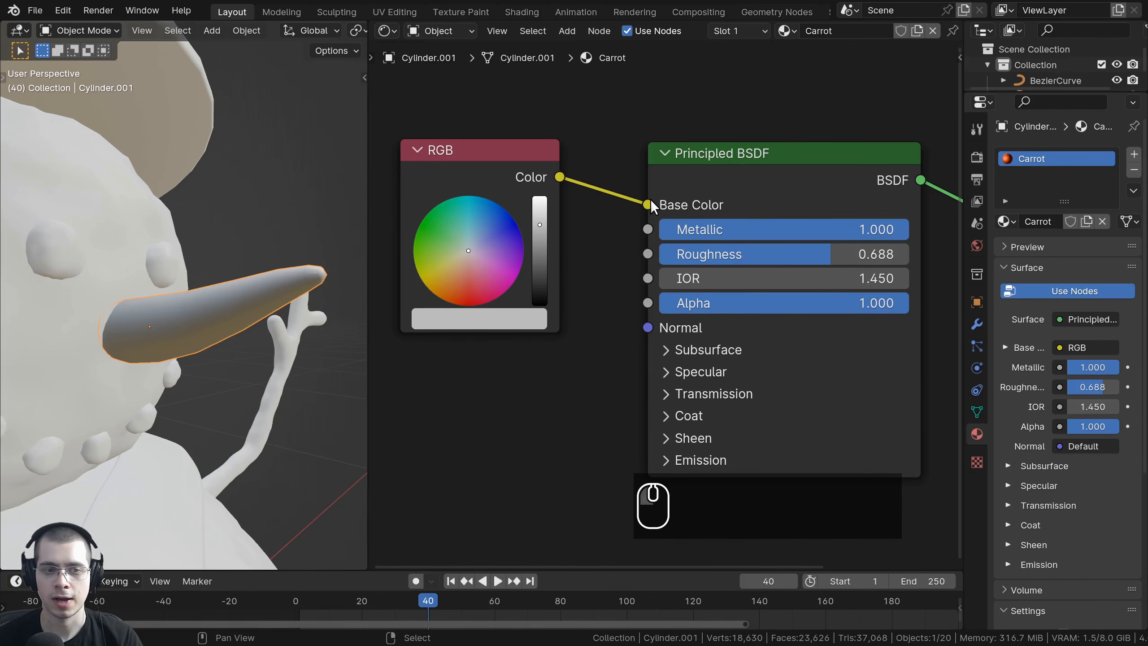
middle_drag(164, 255, 285, 303)
drag(472, 243, 460, 198)
middle_drag(247, 255, 268, 318)
drag(457, 212, 423, 219)
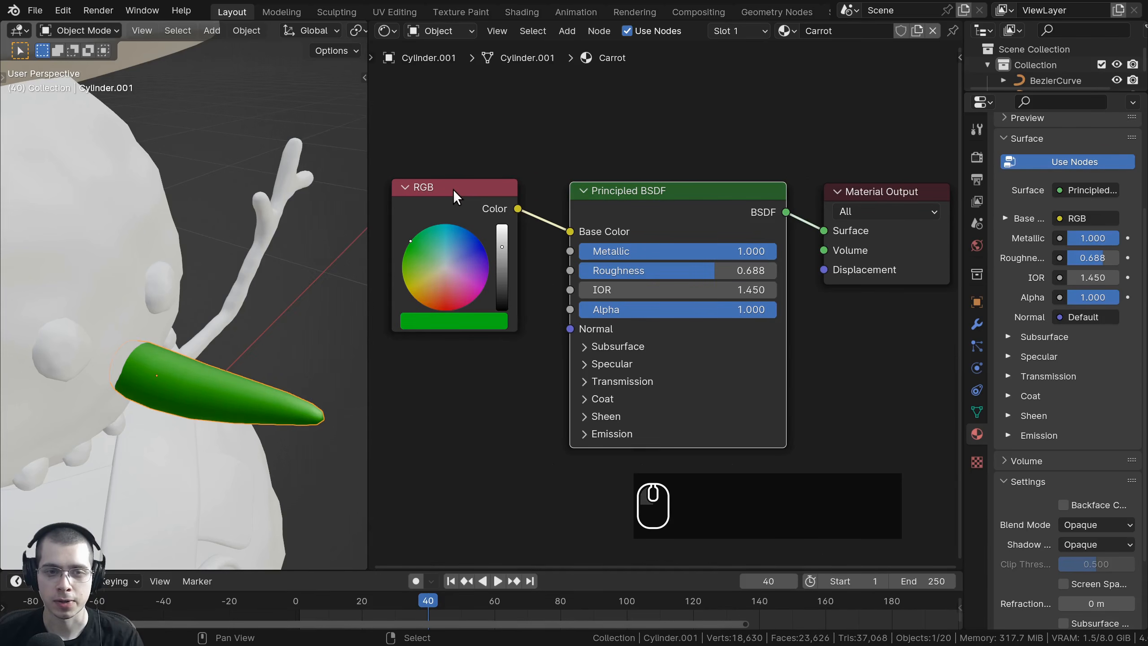
- Nudge the RGB node beside the Principled BSDF and review the node chain against the nose in the viewport
key(g)
click(457, 215)
scroll(494, 218, up, 3)
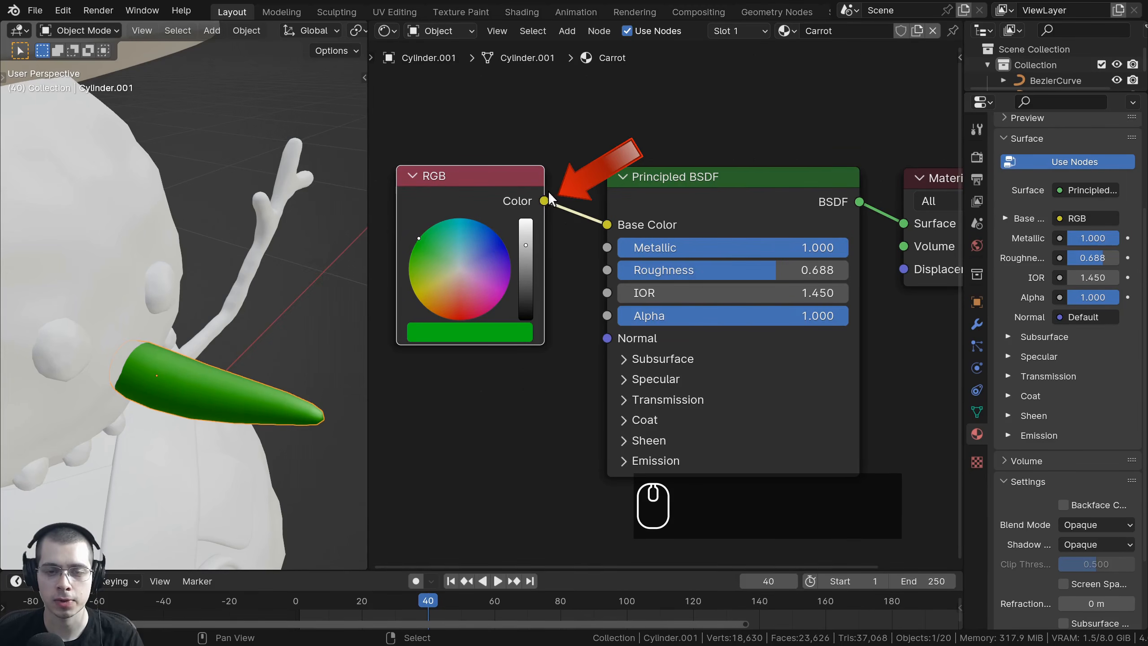
middle_drag(544, 196, 569, 201)
key(g)
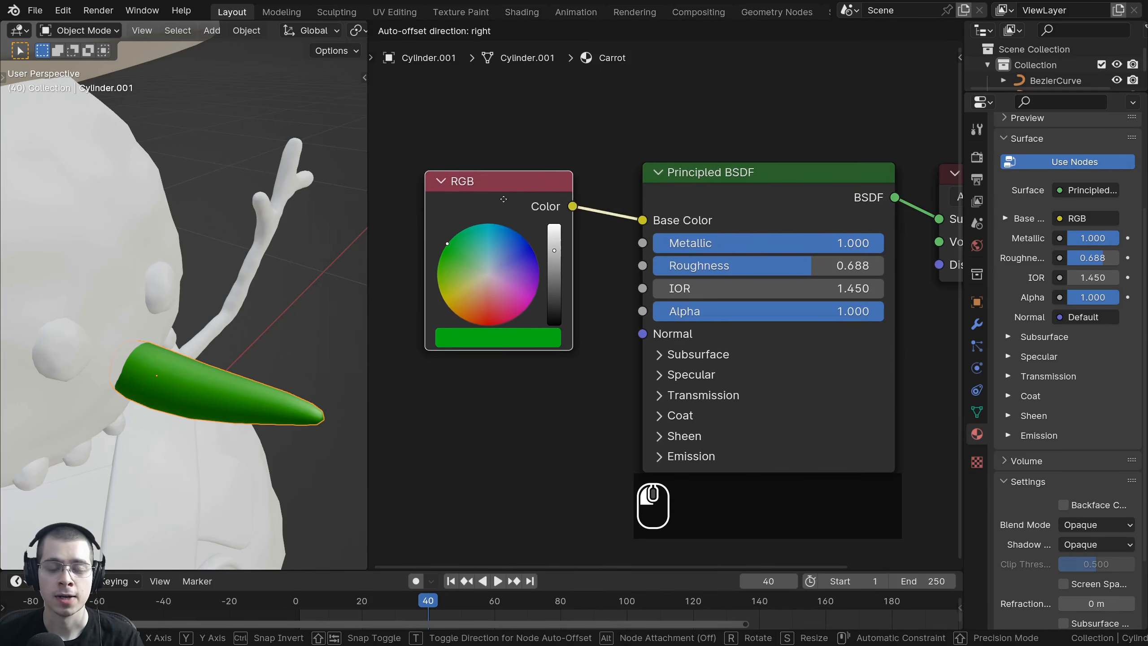
right_click(473, 174)
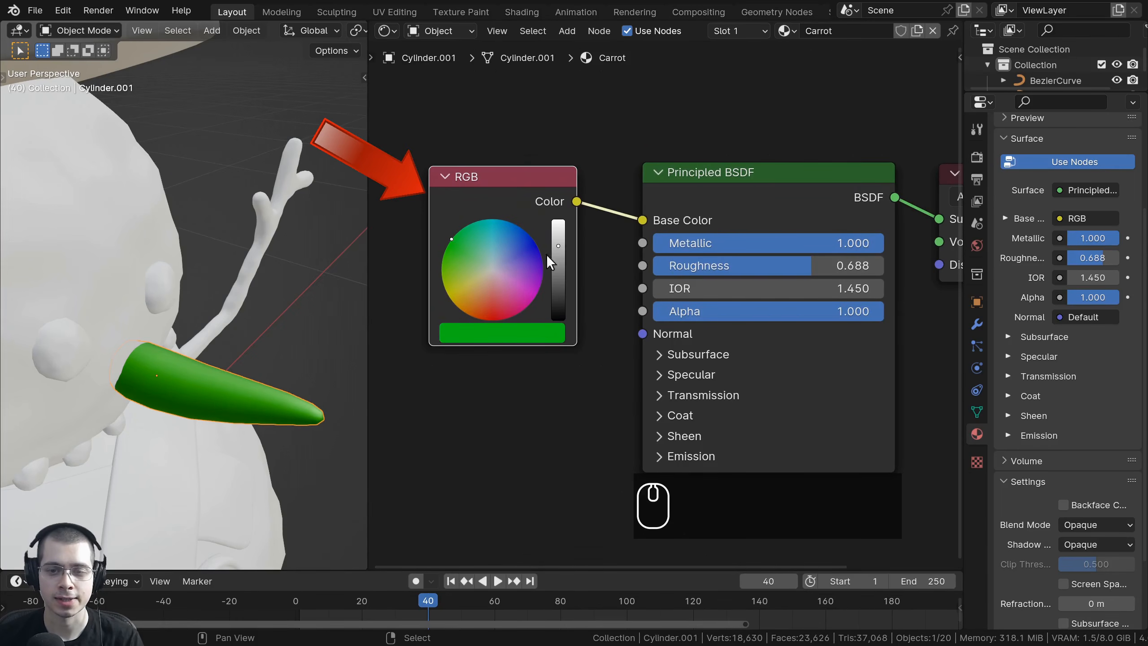
middle_drag(546, 255, 458, 259)
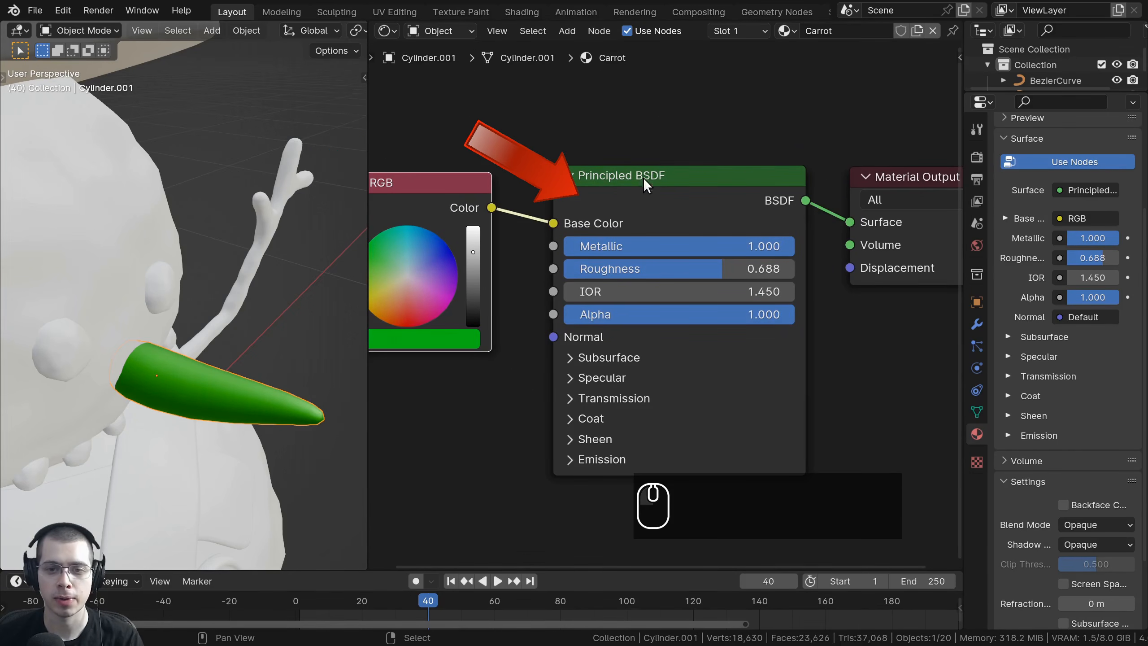
middle_drag(226, 365, 199, 214)
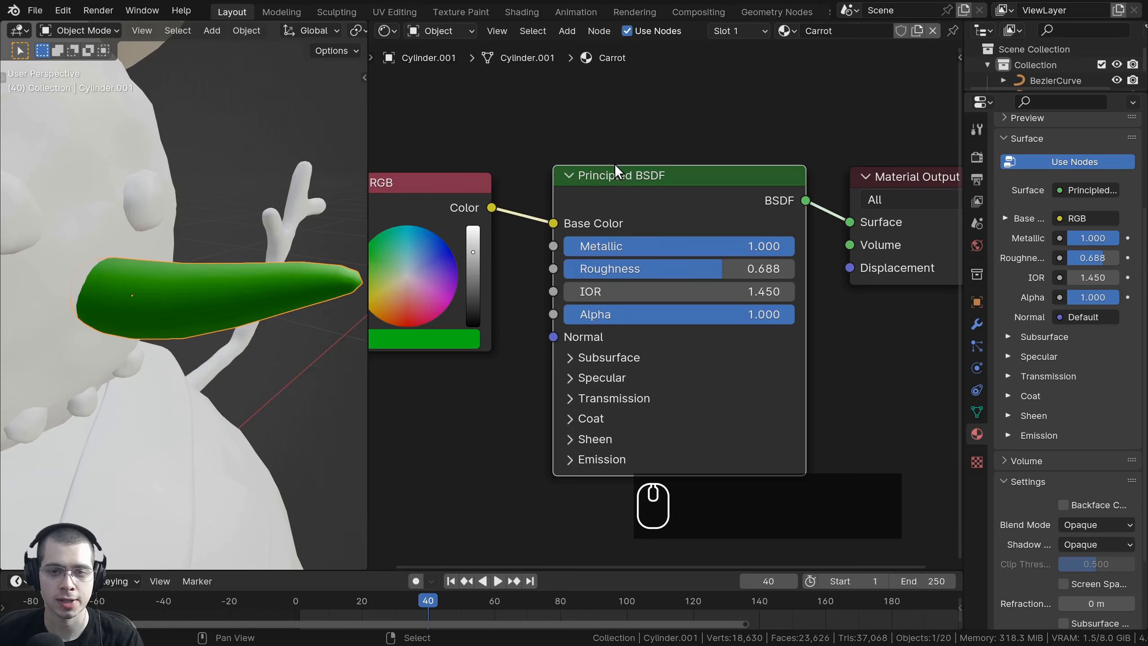
- Reposition the Material Output node beside the Principled BSDF so the node chain fits in view
middle_drag(624, 203, 573, 204)
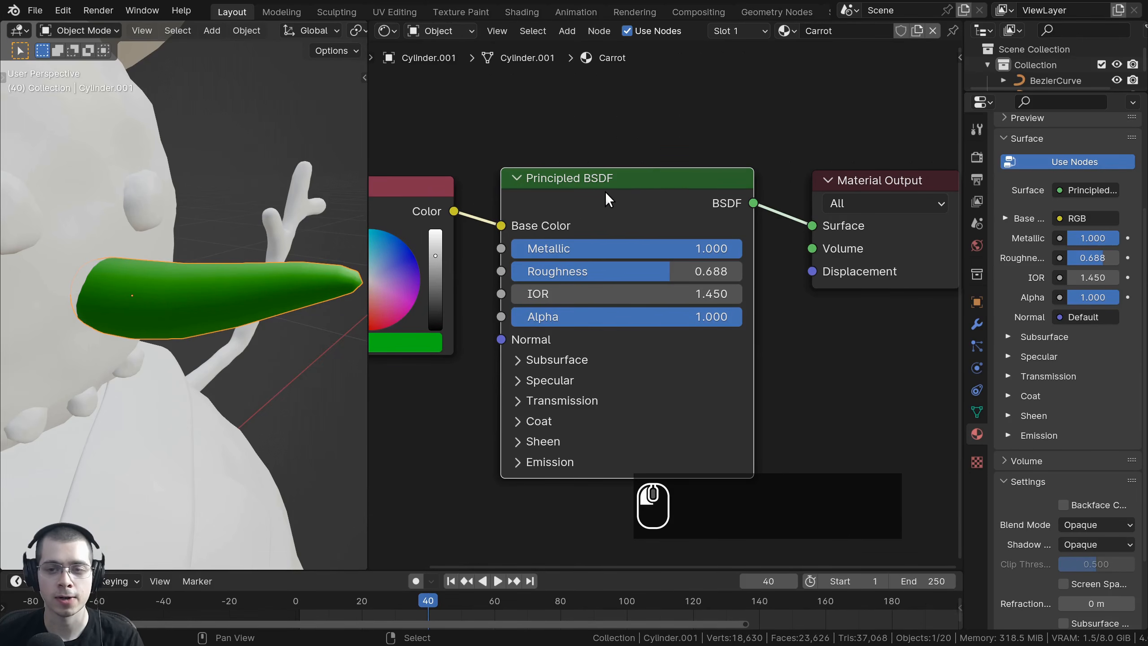
click(877, 180)
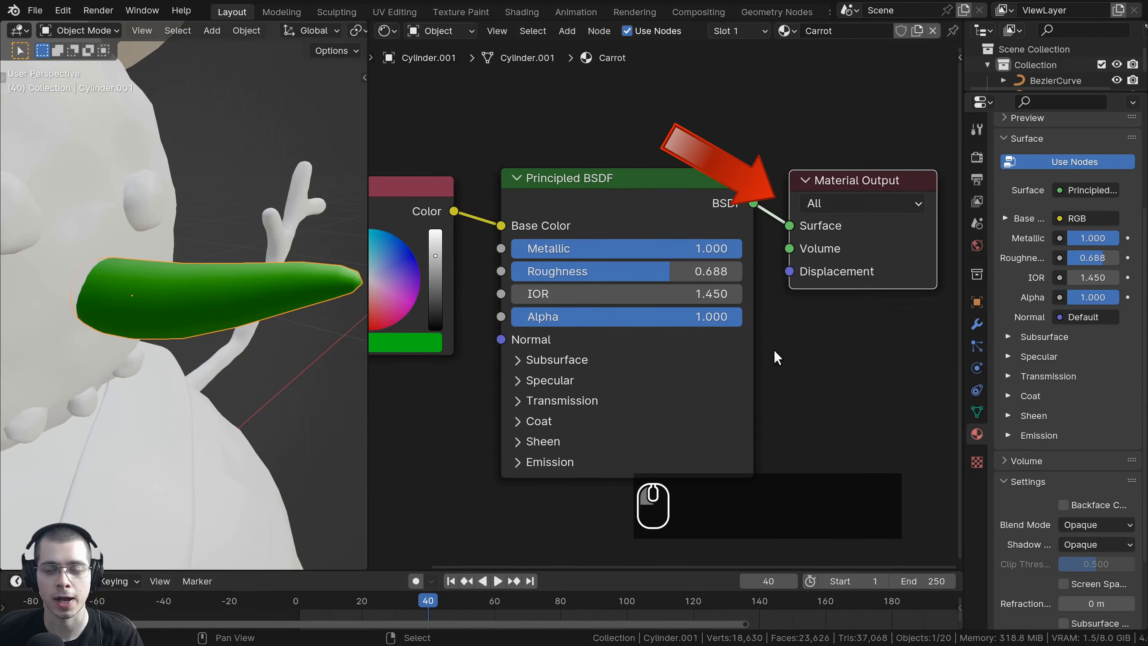
key(Home)
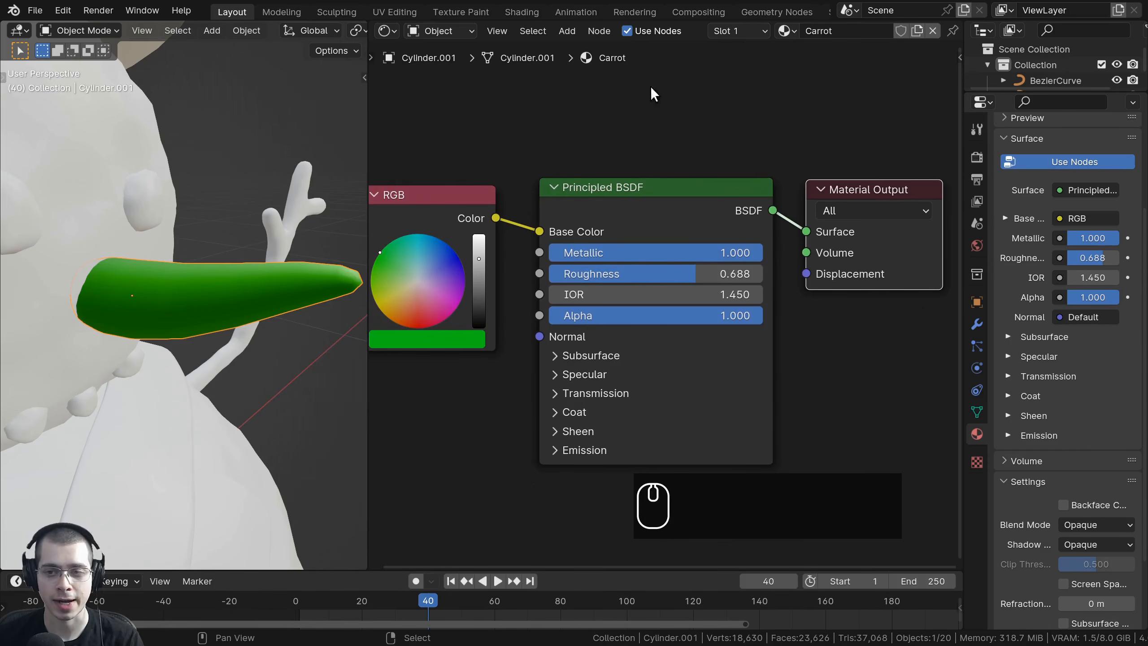
middle_drag(213, 332, 190, 326)
middle_drag(885, 166, 783, 181)
drag(785, 207, 797, 202)
- Disconnect the Principled BSDF from the Material Output's Surface input and inspect the nose in the viewport
middle_drag(748, 333, 773, 327)
drag(740, 237, 720, 183)
middle_drag(115, 284, 190, 289)
drag(537, 209, 533, 196)
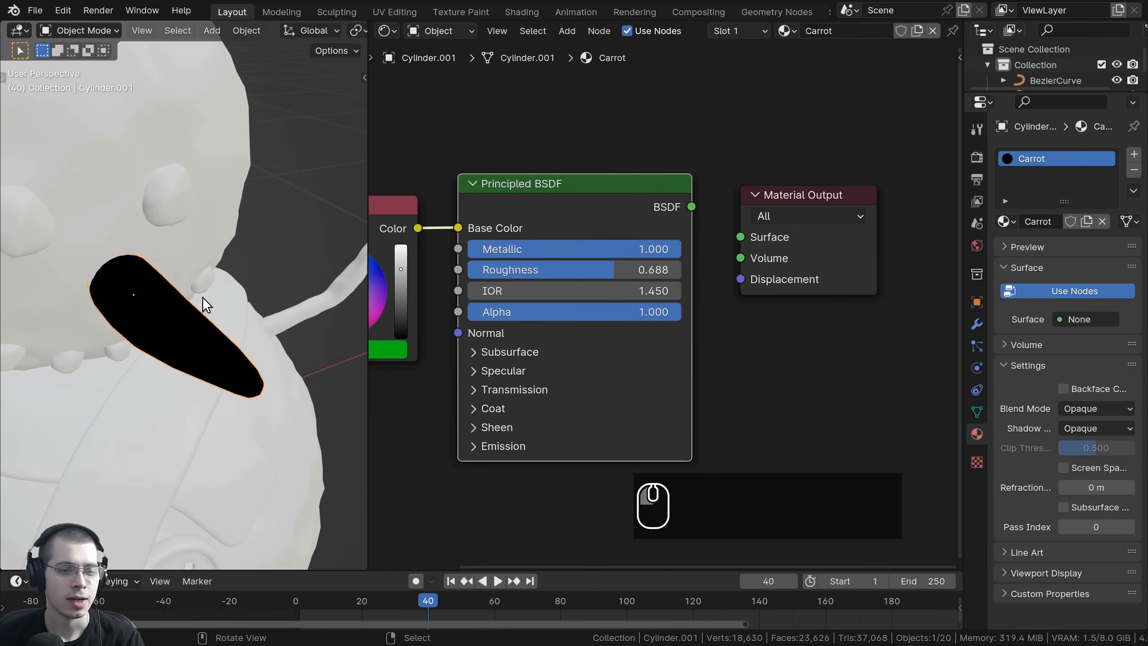
middle_drag(167, 267, 217, 104)
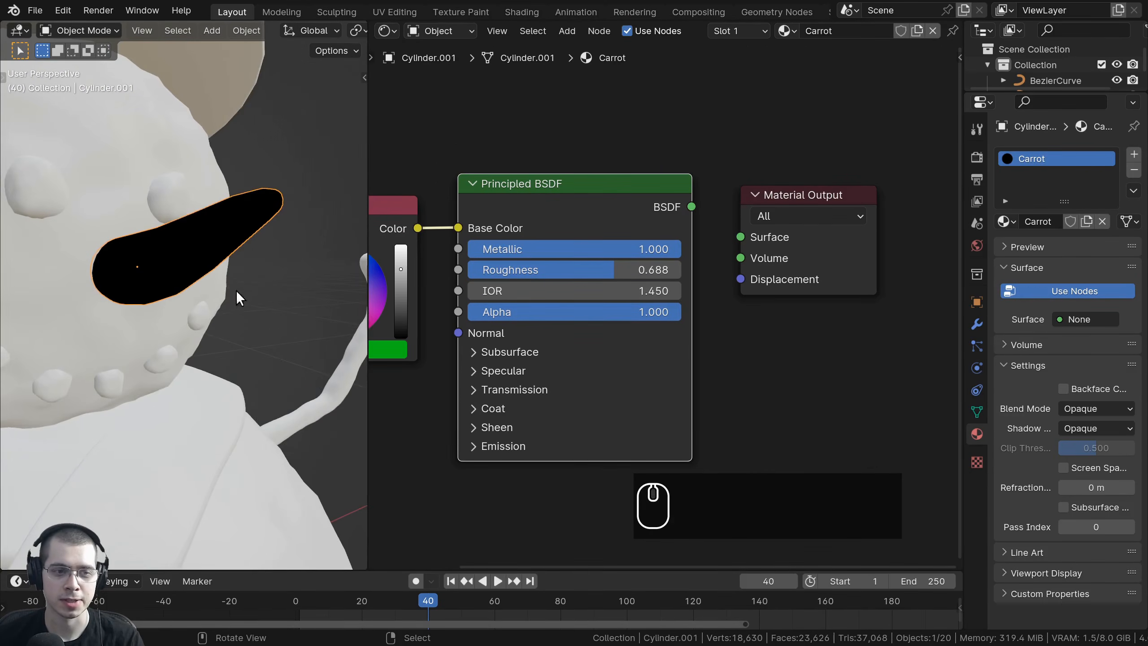
middle_drag(237, 292, 210, 339)
- Space out the three nodes and link the RGB node's Color output directly to the Material Output's Surface input
drag(588, 180, 586, 185)
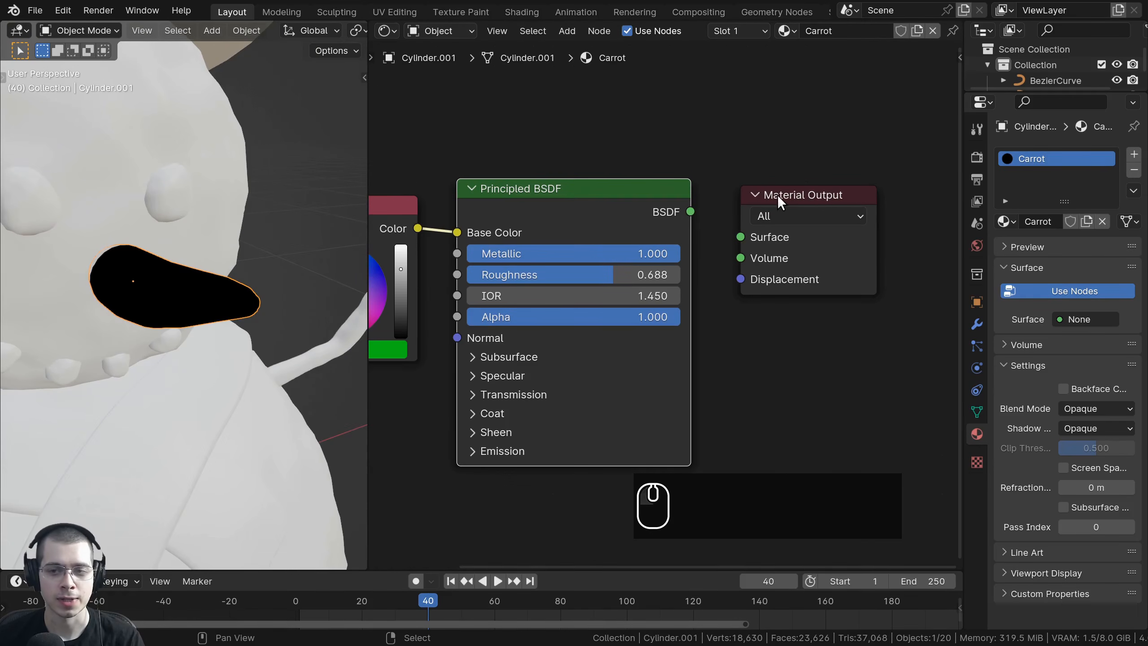
drag(778, 195, 788, 190)
drag(609, 192, 633, 199)
middle_drag(419, 252, 513, 246)
scroll(480, 233, down, 1)
click(470, 213)
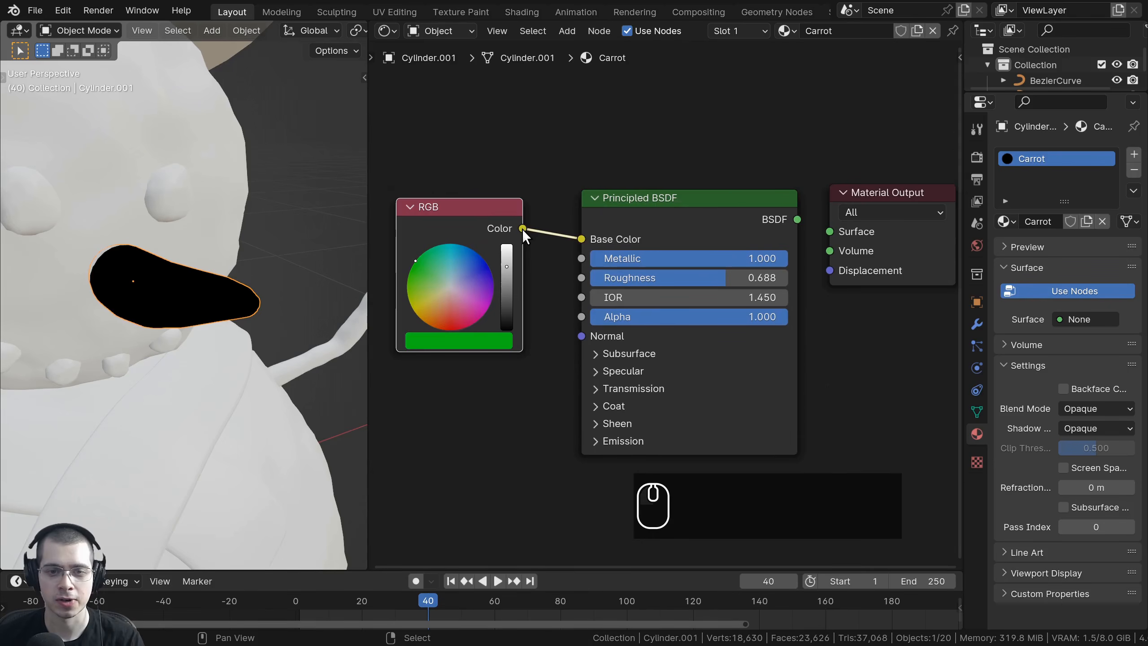
drag(522, 229, 828, 232)
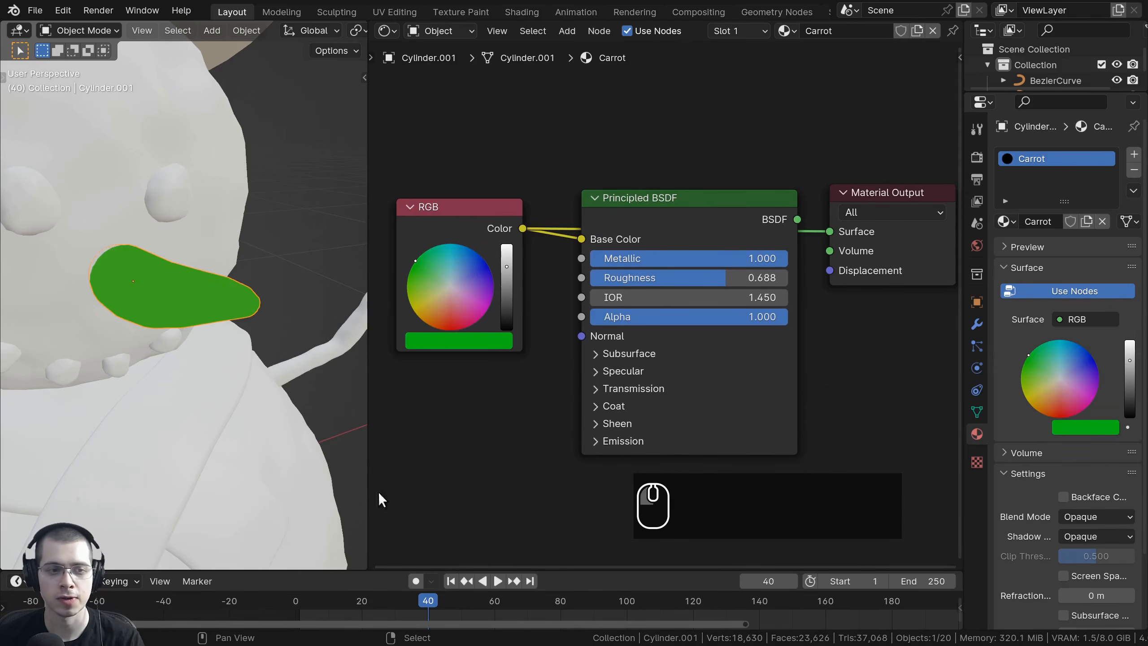
- Move the Principled BSDF below the direct RGB link and inspect the nose's shading from several angles
middle_drag(253, 343, 192, 250)
drag(690, 203, 685, 250)
middle_drag(181, 235, 72, 217)
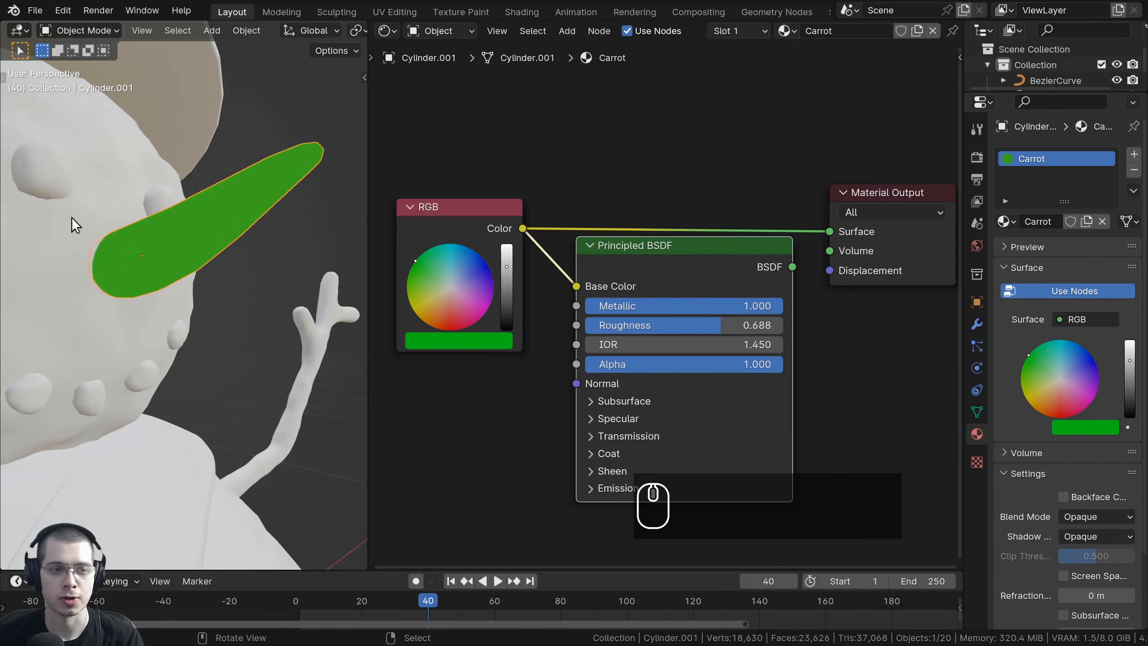
middle_drag(252, 137, 223, 178)
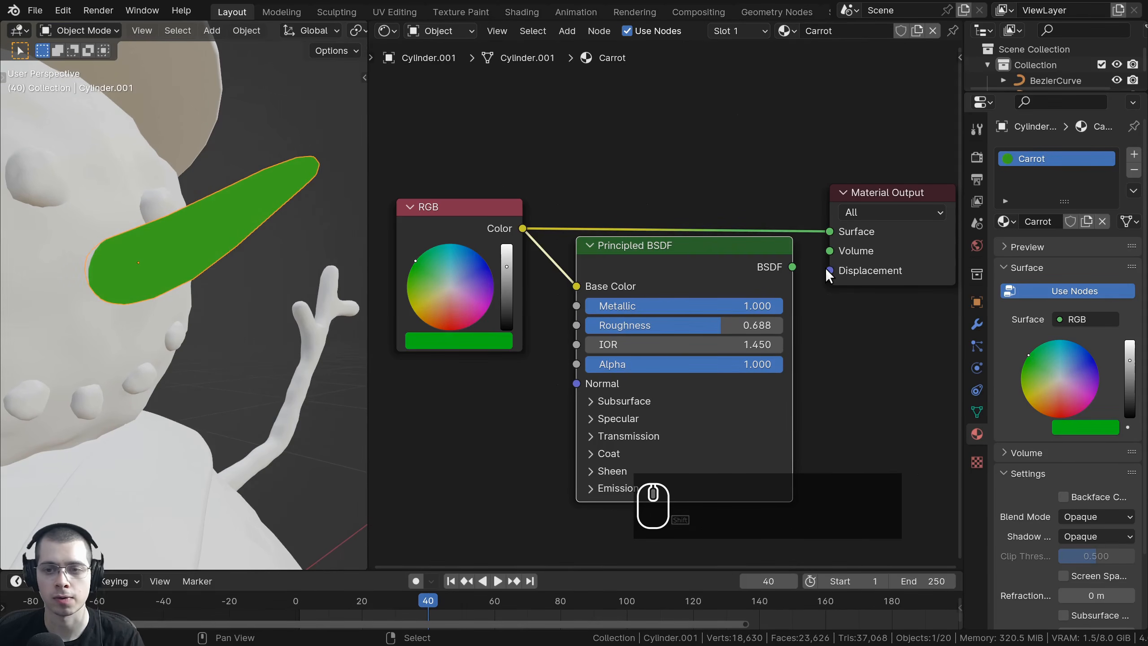
- Link the Principled BSDF's BSDF output to the Surface input and move the node back up between the other two
drag(759, 269, 784, 270)
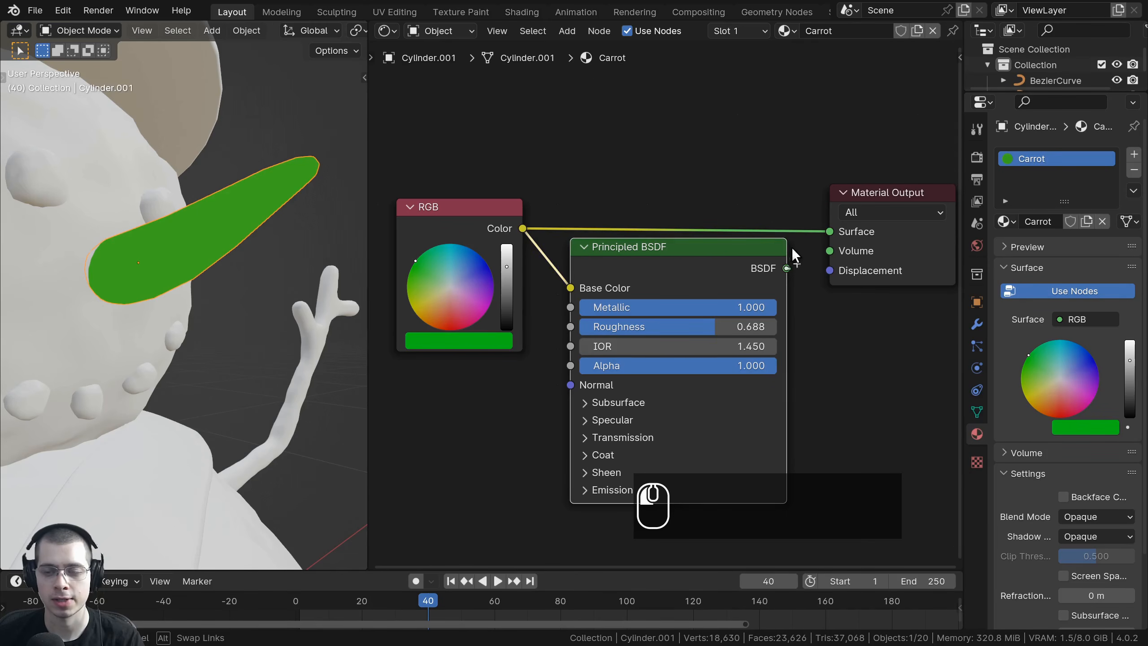
drag(827, 230, 827, 230)
drag(745, 268, 744, 225)
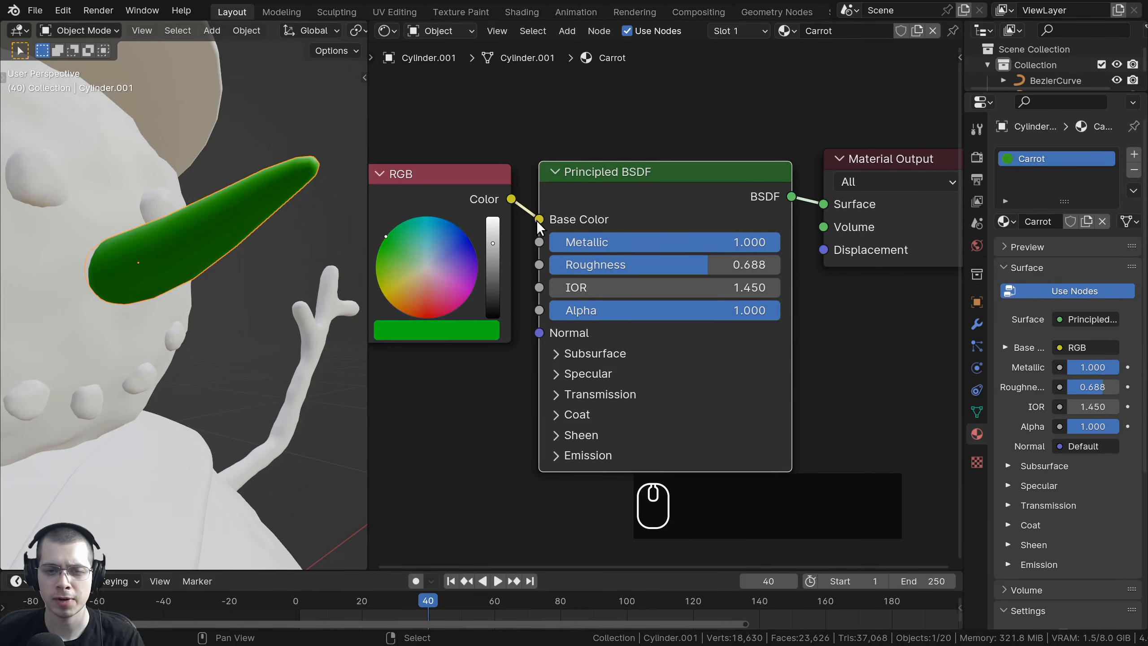
click(537, 231)
click(542, 253)
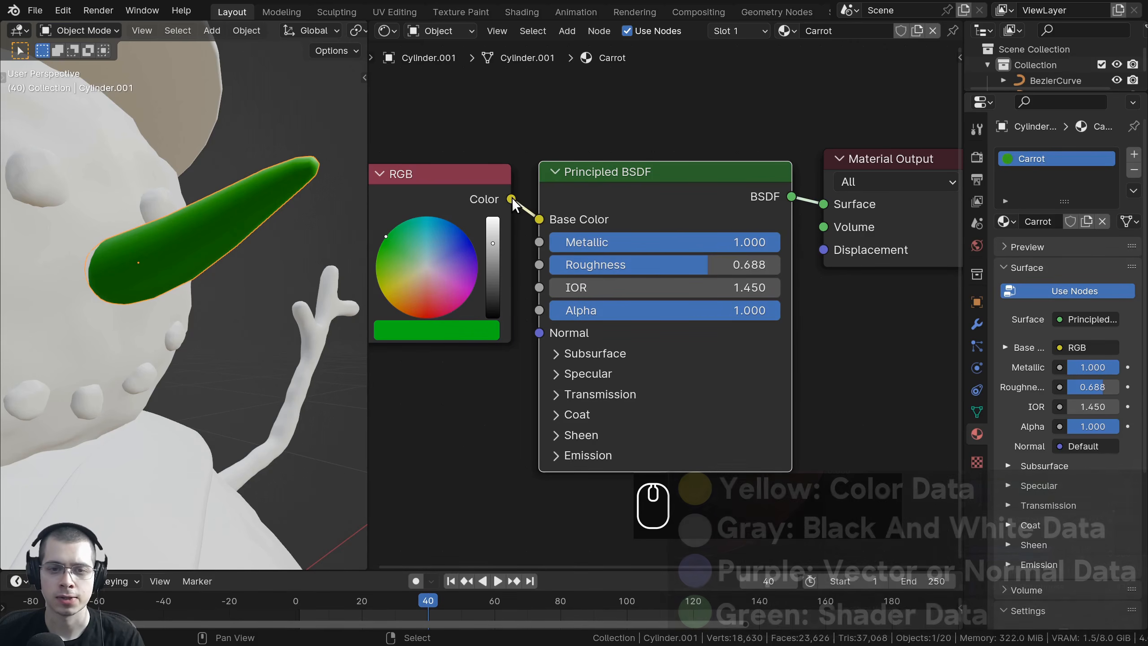
- Try a new link from the RGB node's Color output, cancel it, and shift the node slightly away from the Principled BSDF
drag(511, 199, 520, 162)
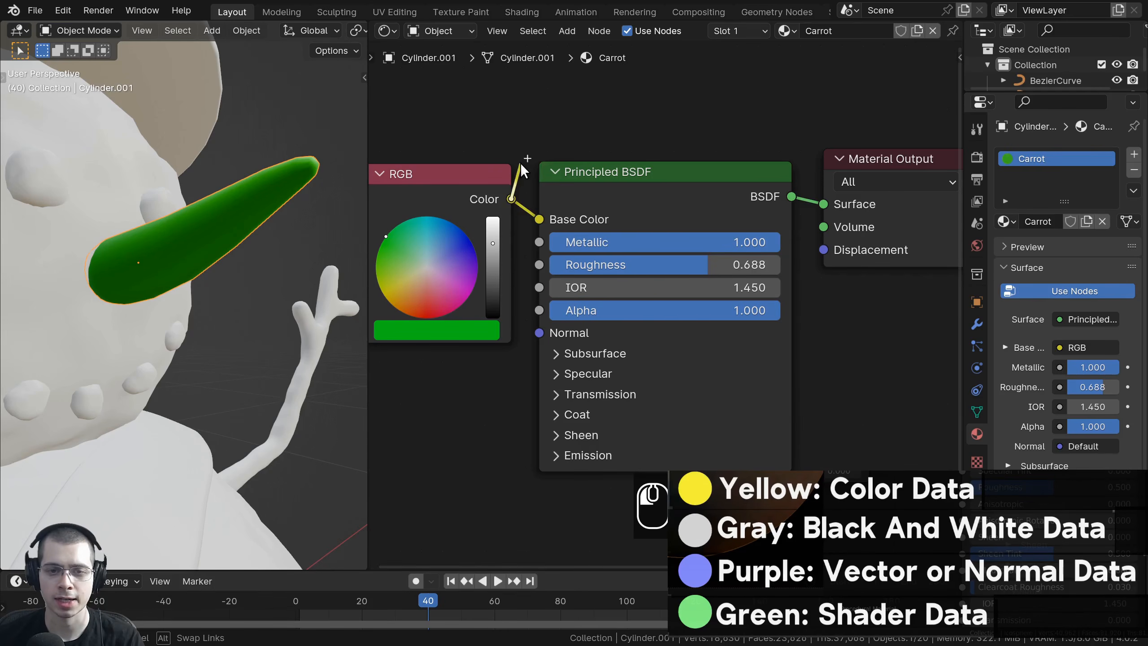
key(Escape)
middle_drag(493, 186, 567, 181)
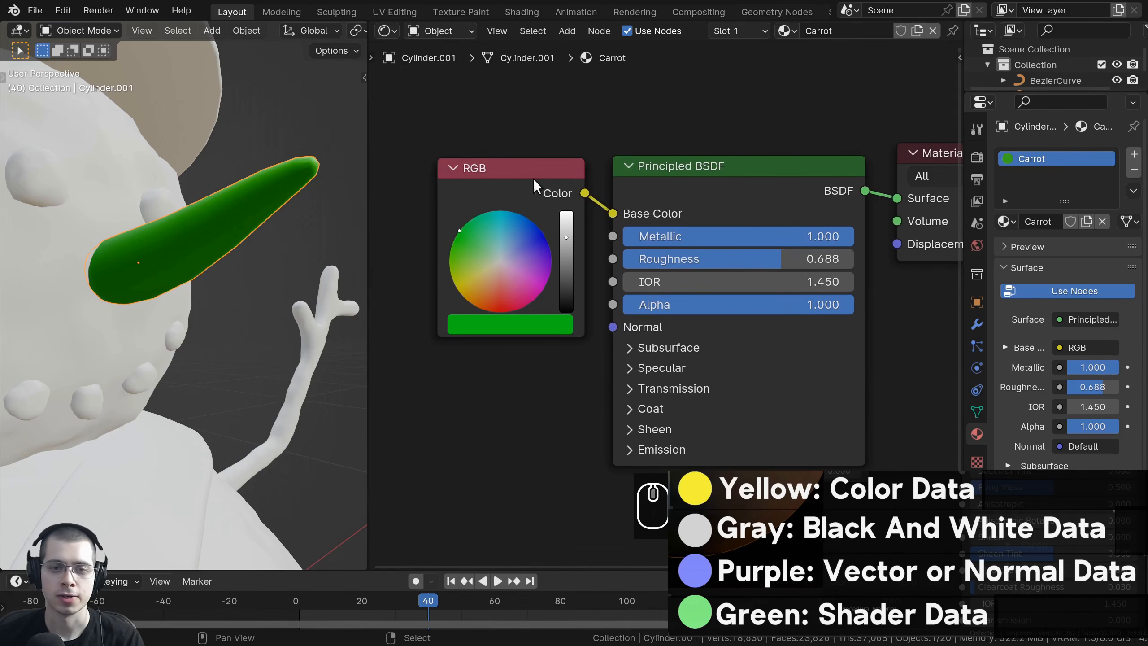
drag(497, 183, 489, 189)
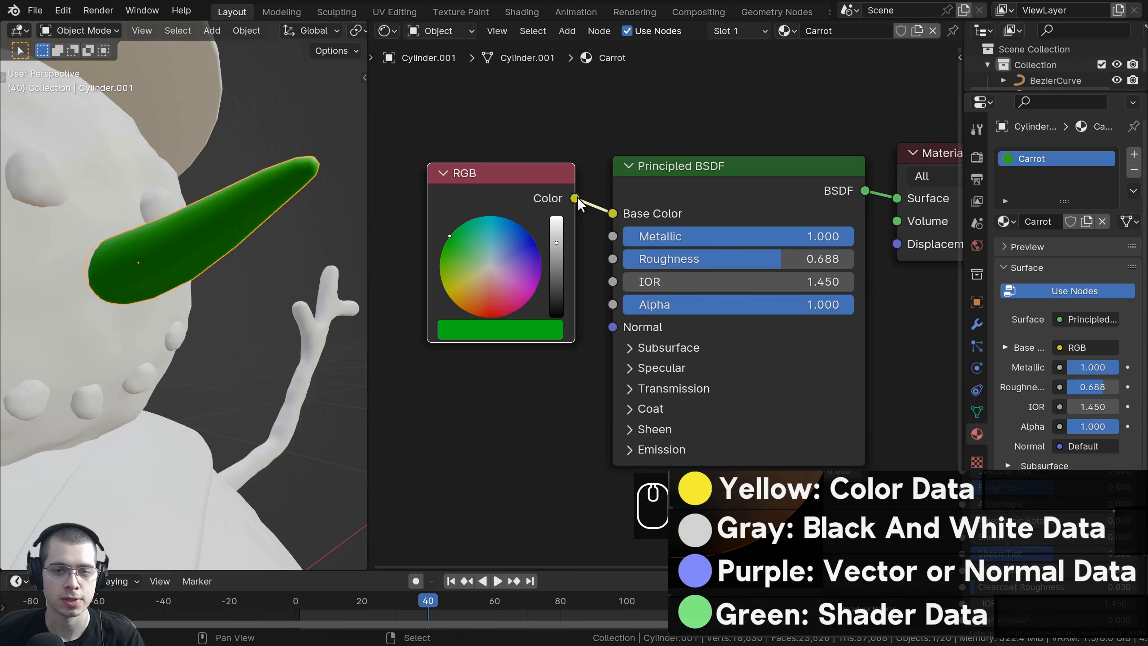
- Lower the brightness of the RGB node's green to a slightly darker shade
middle_drag(613, 239, 534, 225)
scroll(535, 225, up, 1)
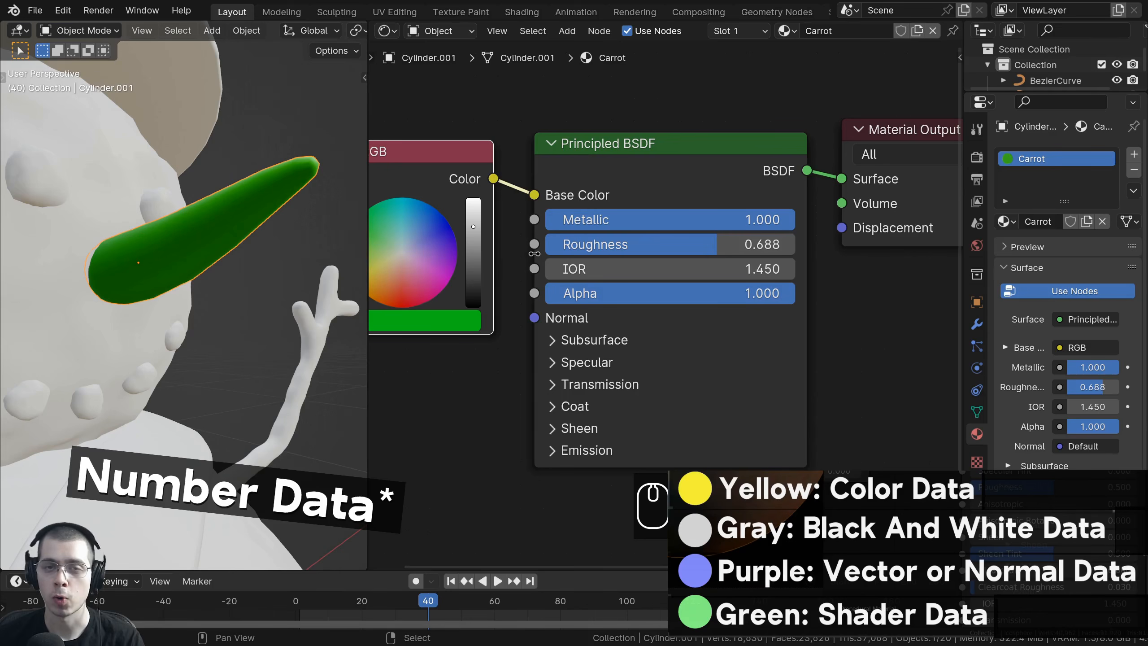
middle_drag(482, 204, 515, 204)
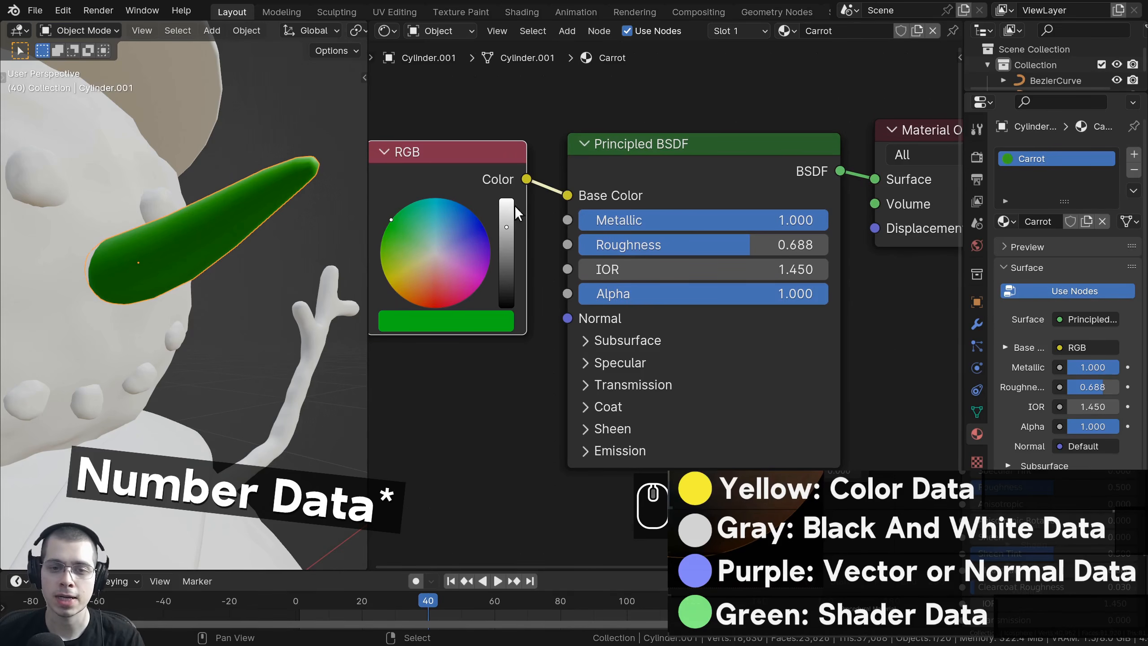
drag(509, 220, 506, 259)
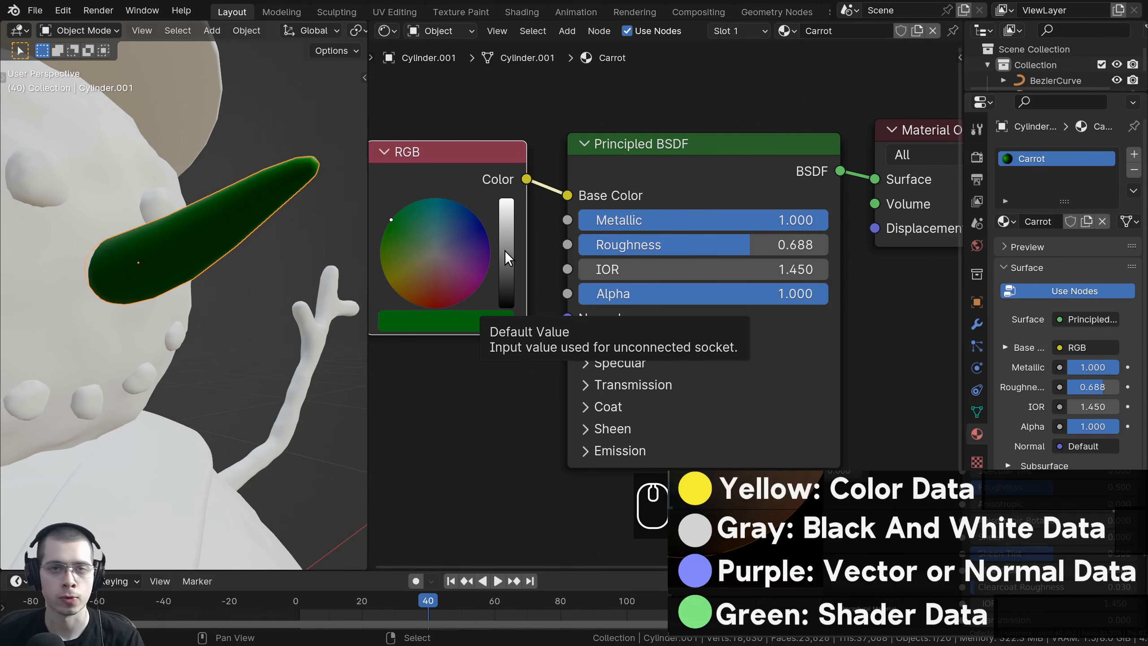
drag(506, 239, 507, 234)
- Nudge the Principled BSDF, try a new link from its BSDF output, dismiss it, and select the Material Output node
middle_drag(585, 237, 560, 248)
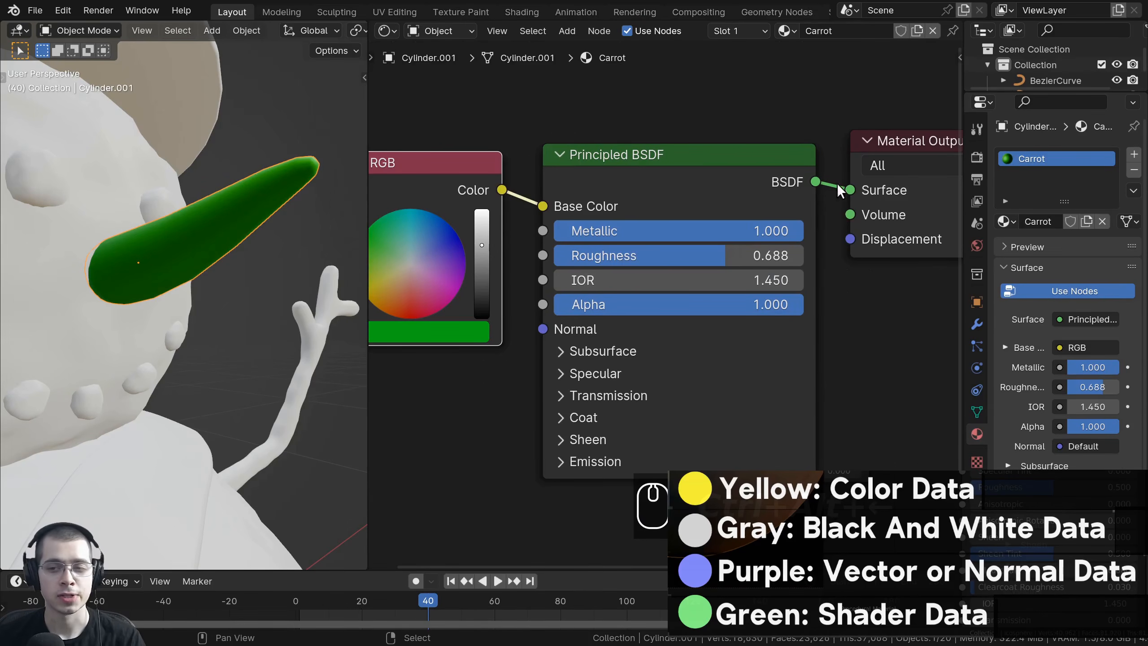
middle_drag(845, 182, 812, 187)
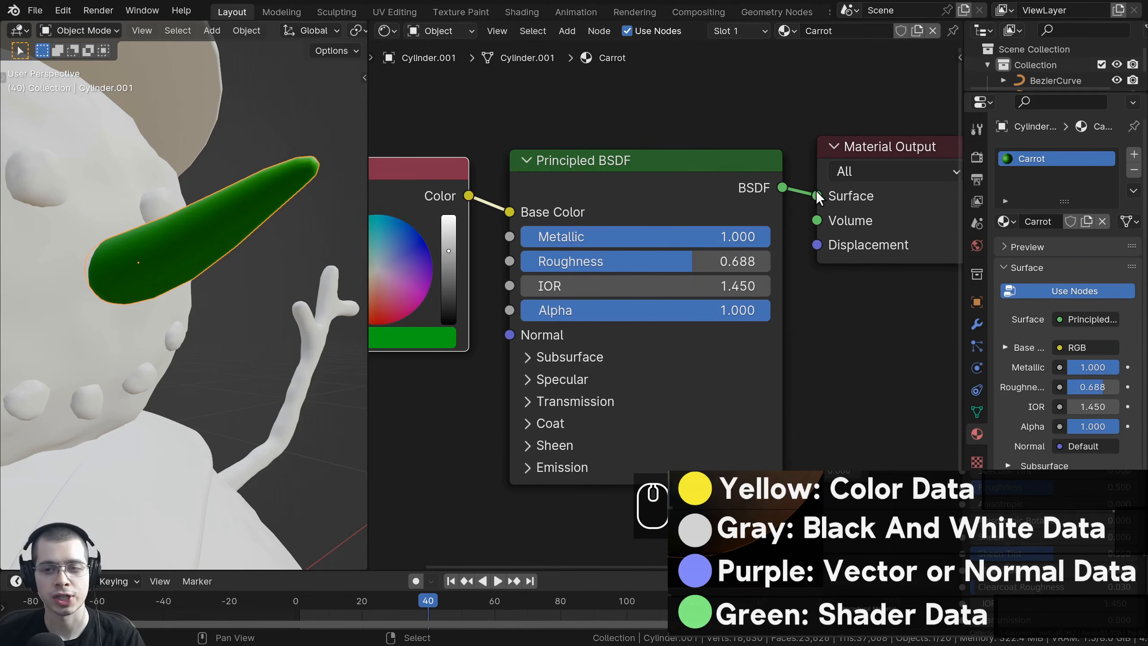
mouse_move(643, 178)
mouse_down()
mouse_move(616, 155)
mouse_move(639, 174)
mouse_up()
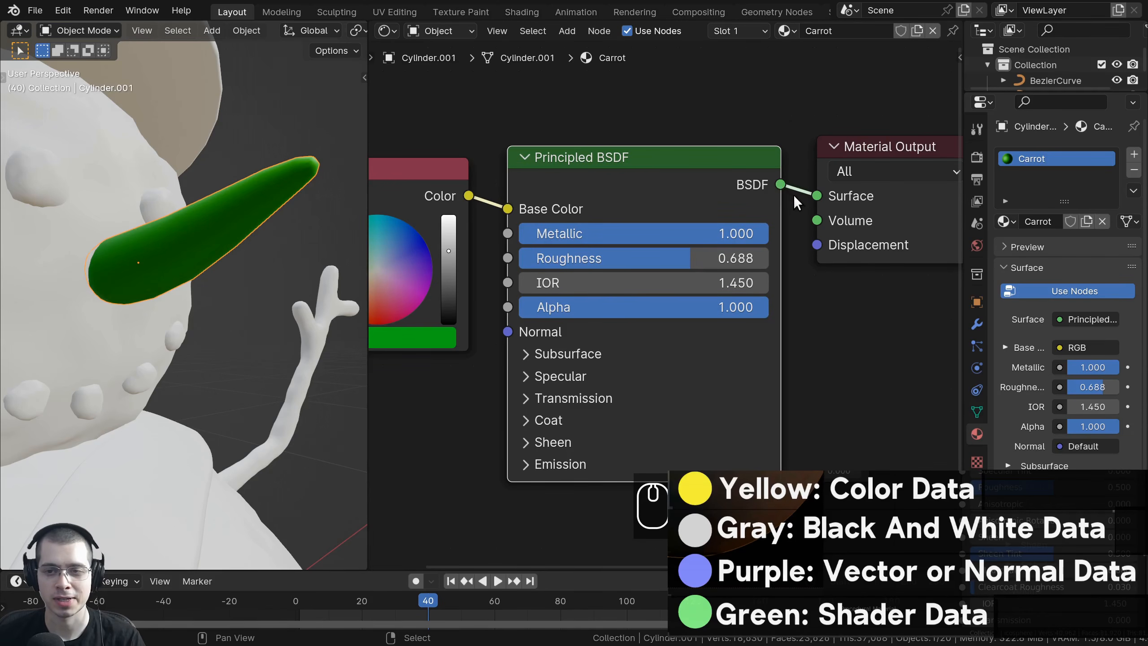
drag(783, 185, 788, 183)
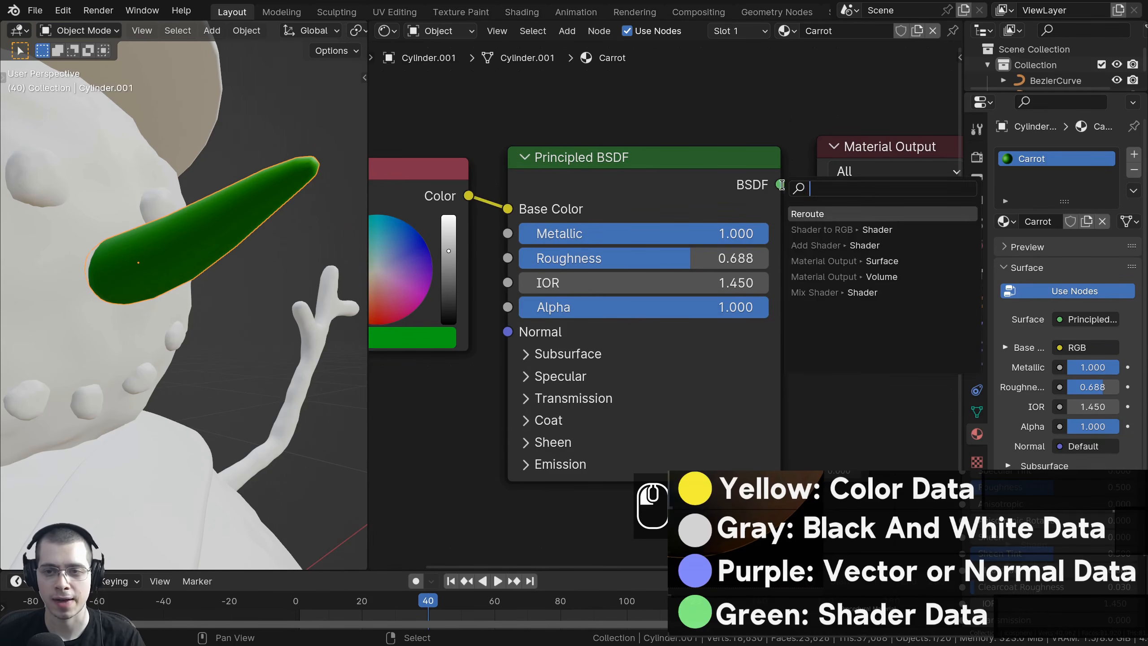
middle_drag(890, 158, 875, 160)
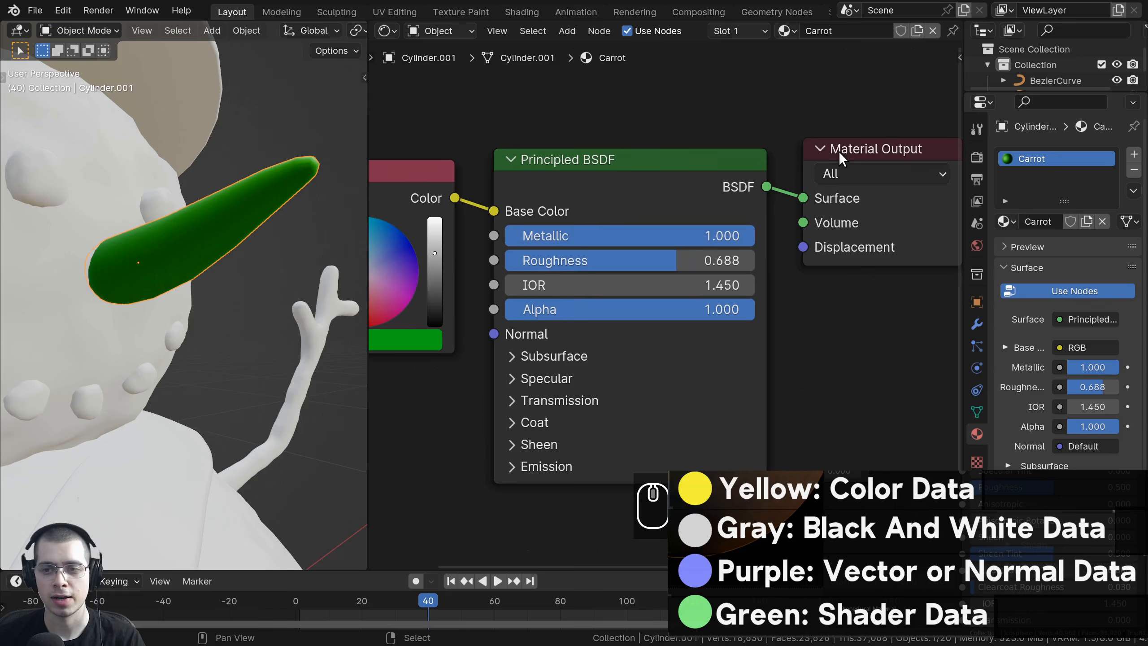
click(865, 146)
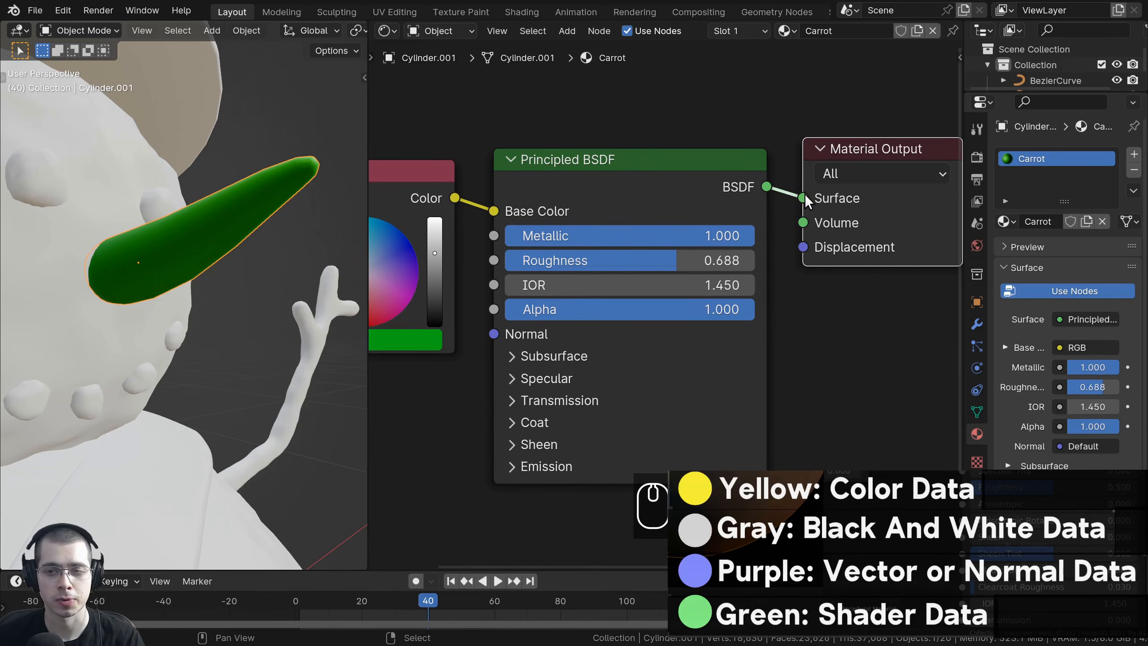
- Line up the Principled BSDF with the Material Output node
middle_drag(665, 200, 652, 199)
drag(591, 190, 603, 159)
click(876, 152)
middle_drag(875, 152, 861, 156)
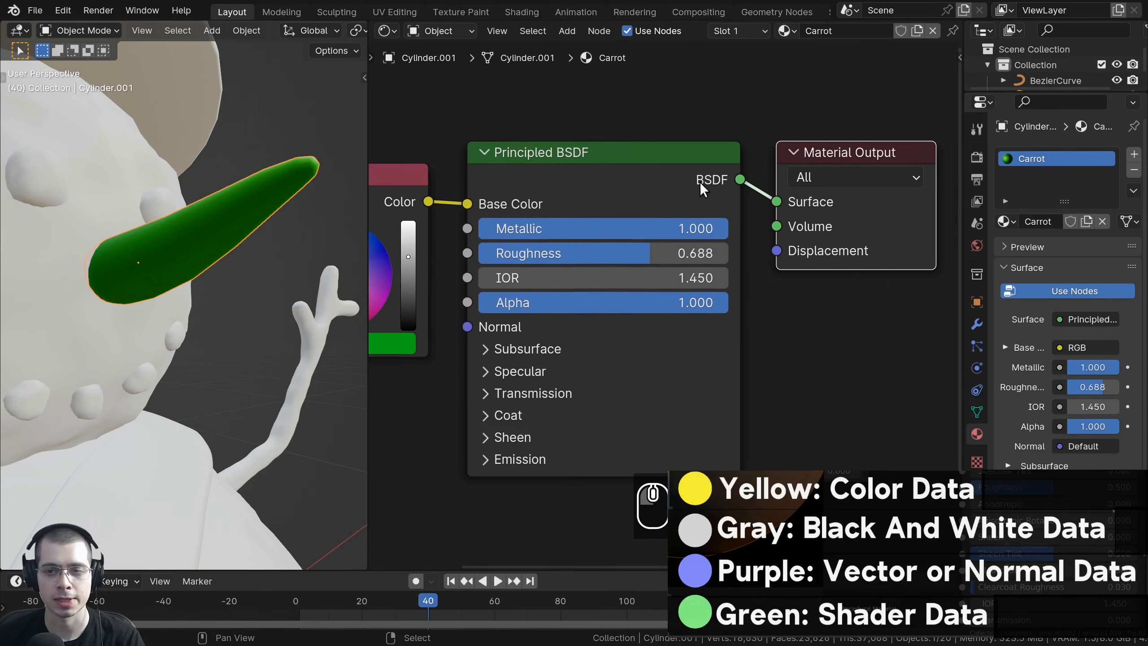
drag(626, 173, 626, 176)
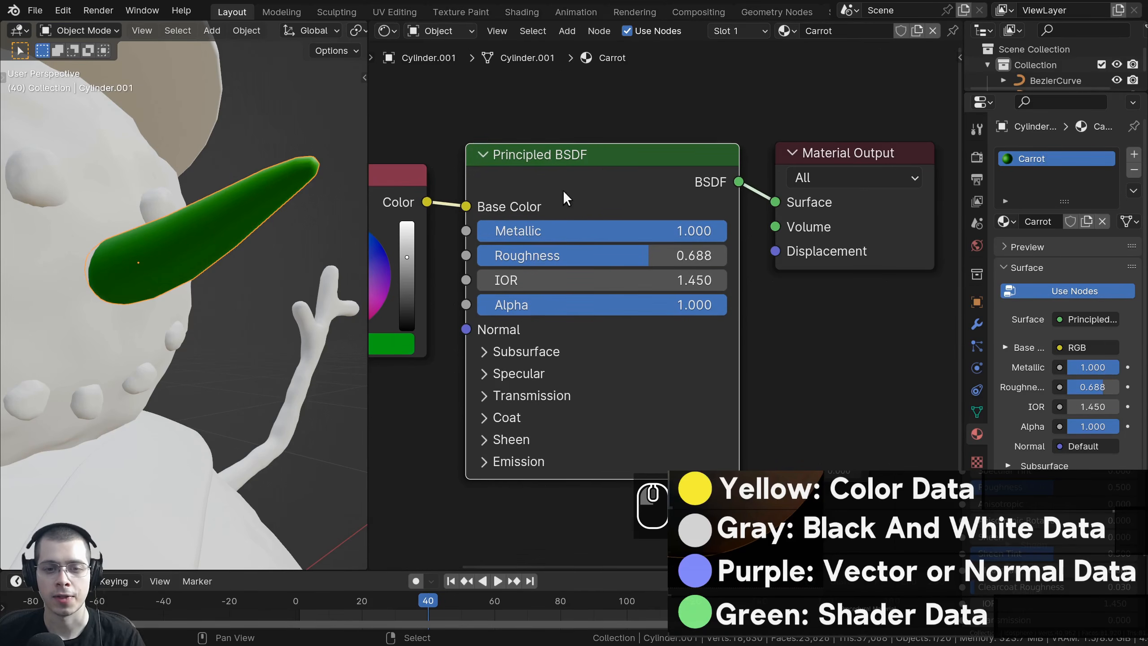
- Move the RGB node farther in front of the Principled BSDF, keeping its Color output linked to Base Color
middle_drag(483, 310, 585, 272)
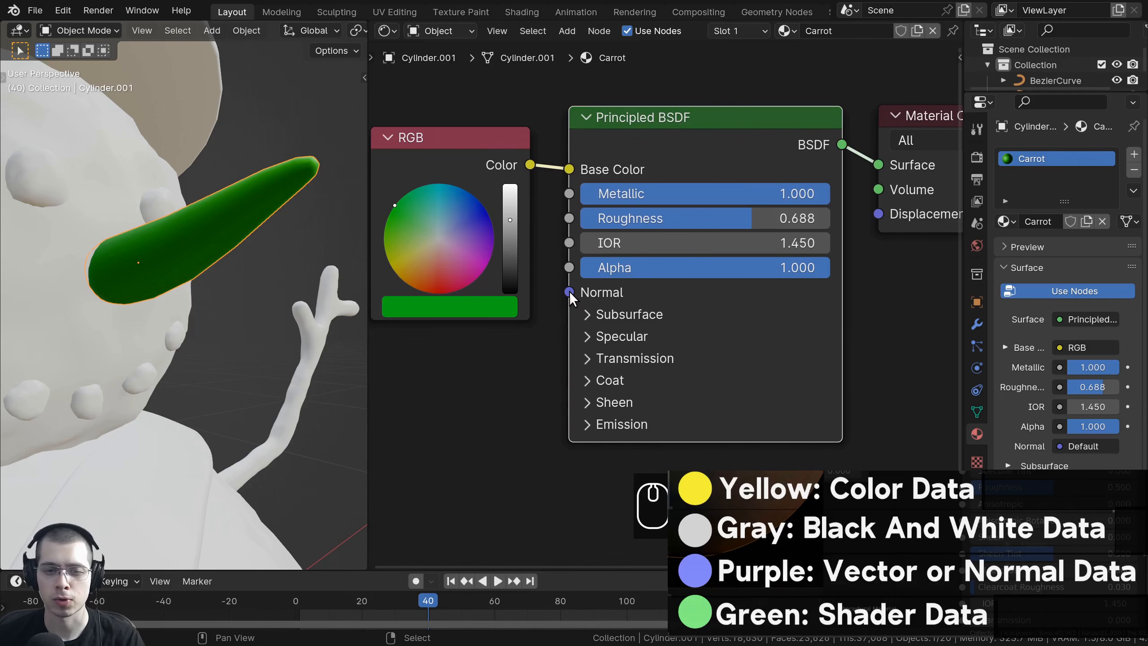
middle_drag(538, 295, 556, 289)
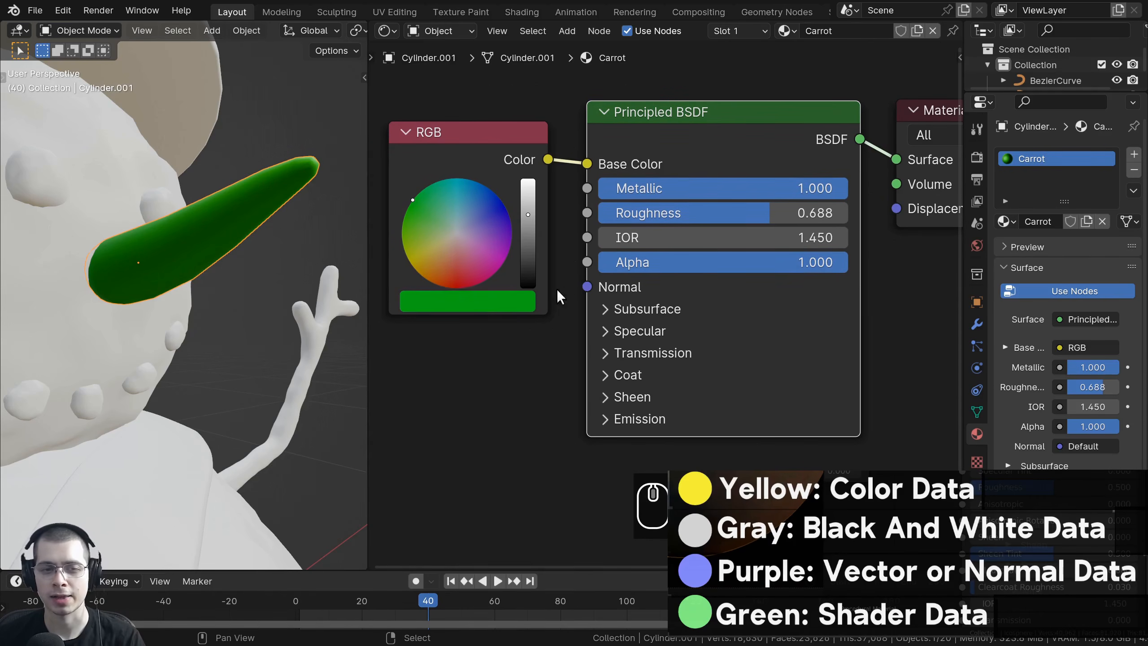
scroll(85, 282, up, 3)
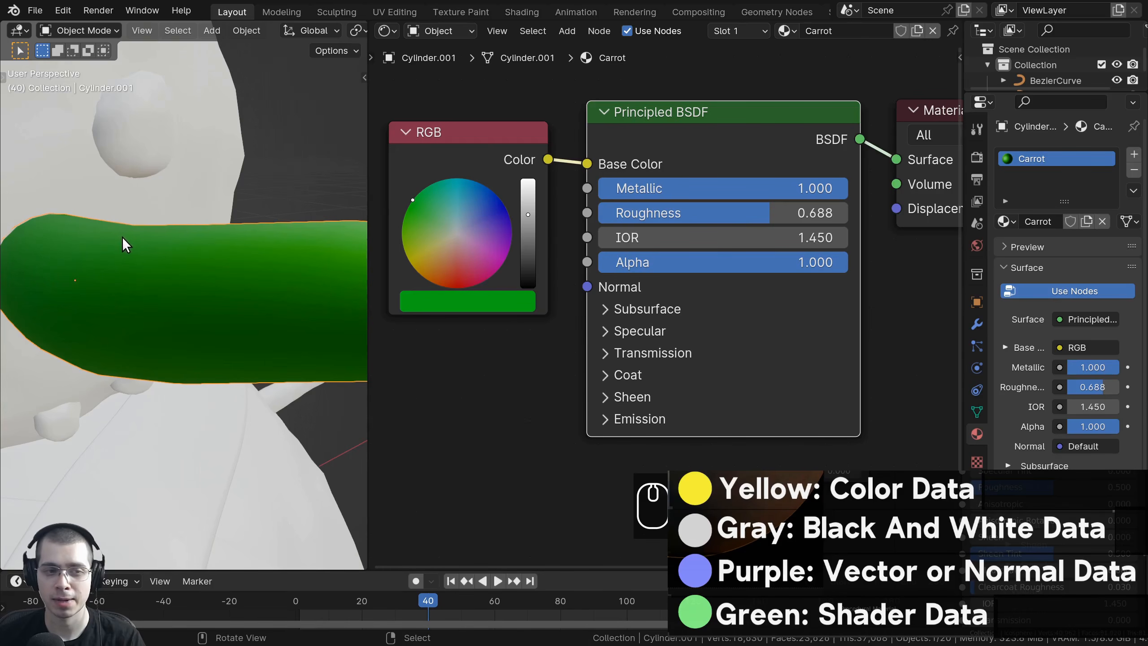
scroll(538, 150, down, 2)
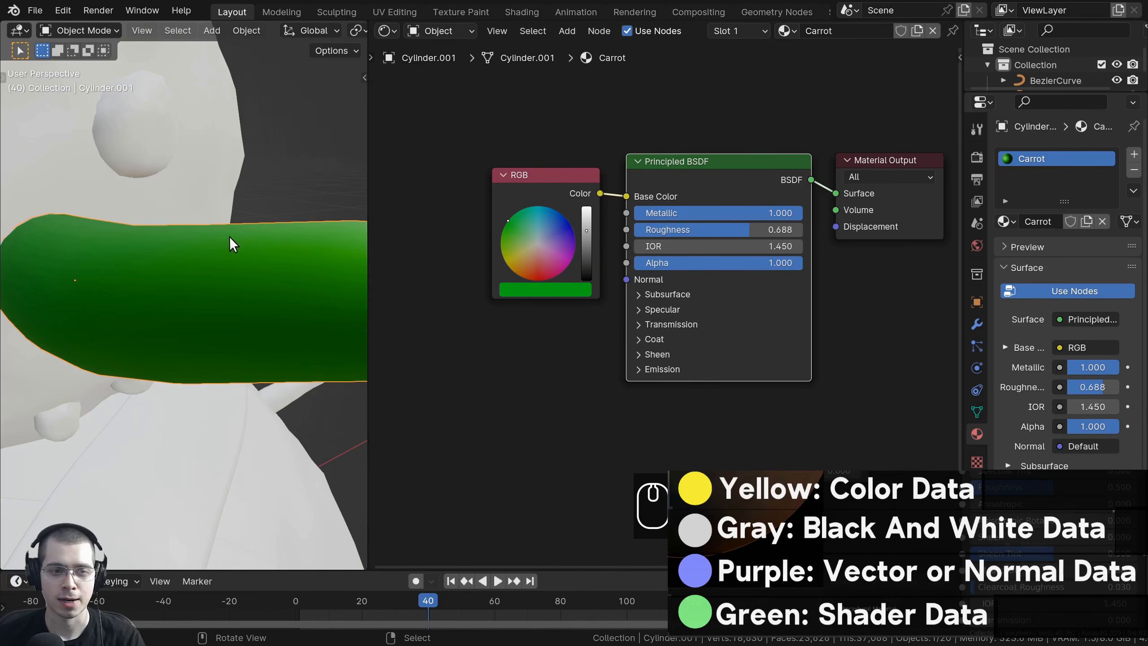
scroll(461, 283, up, 3)
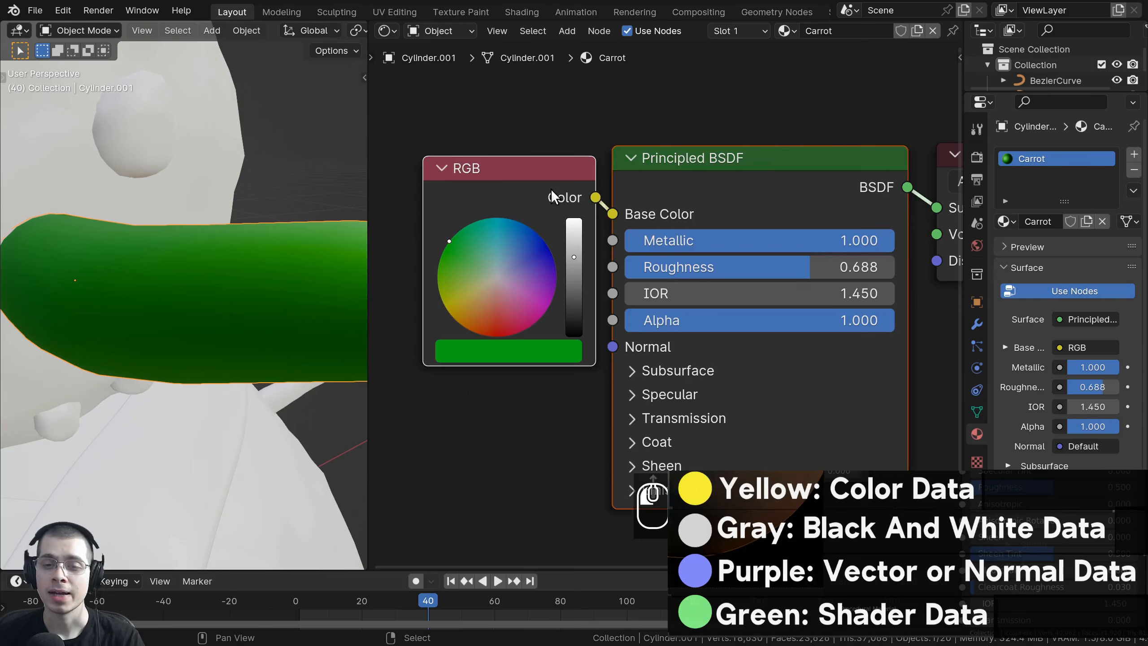
drag(550, 189, 586, 153)
drag(612, 212, 612, 212)
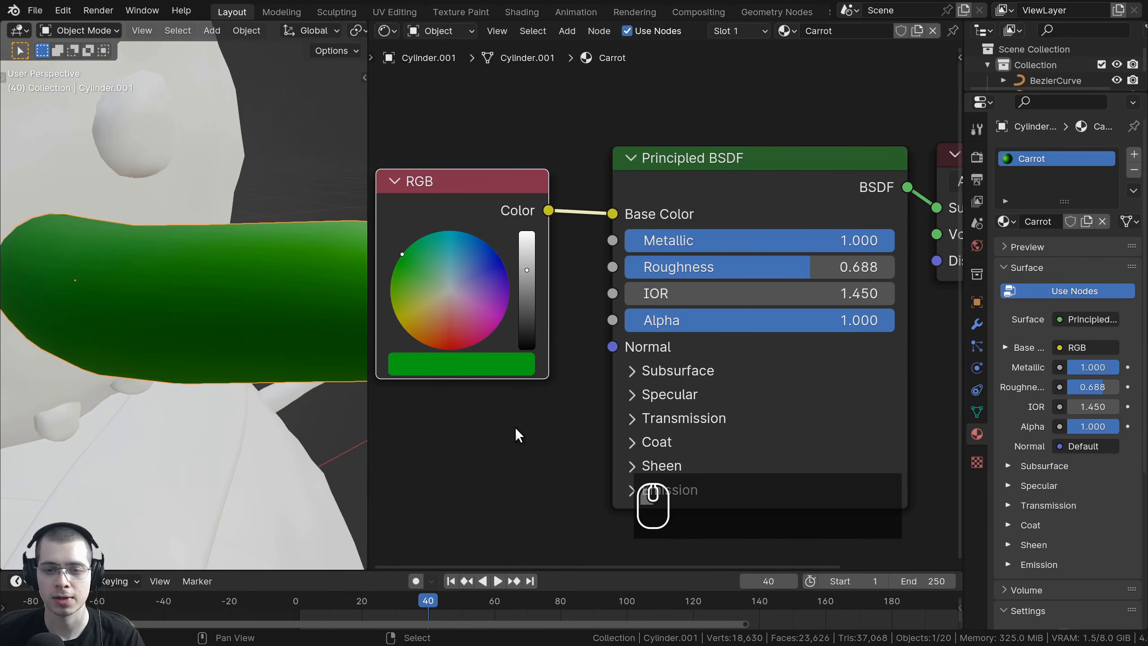
click(483, 425)
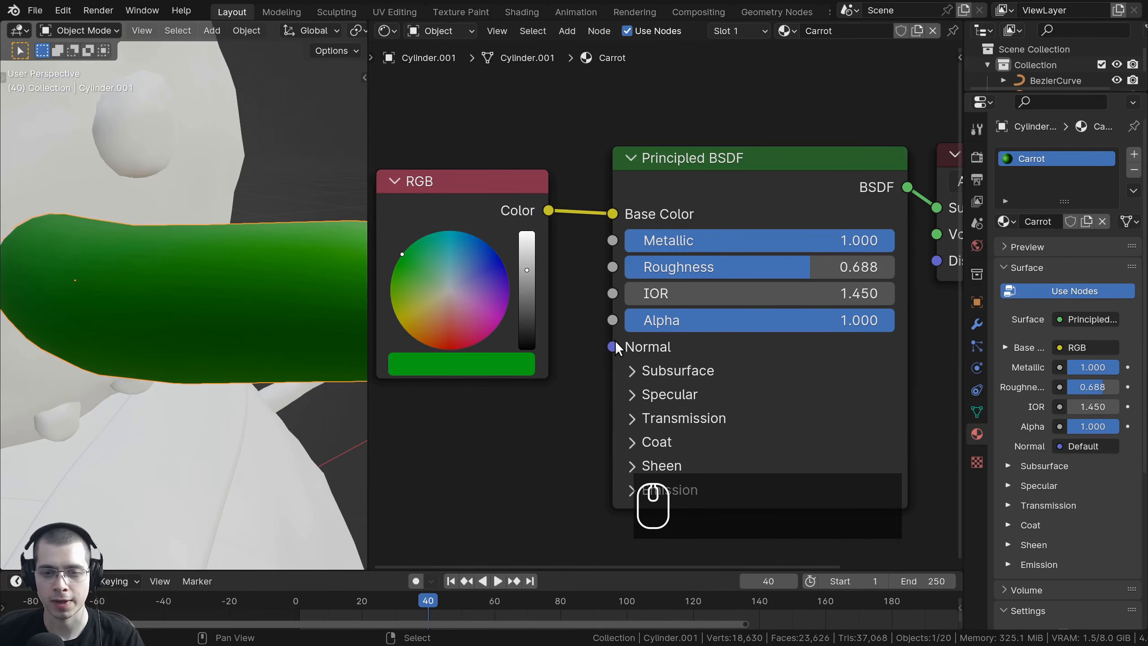
middle_drag(684, 297, 594, 309)
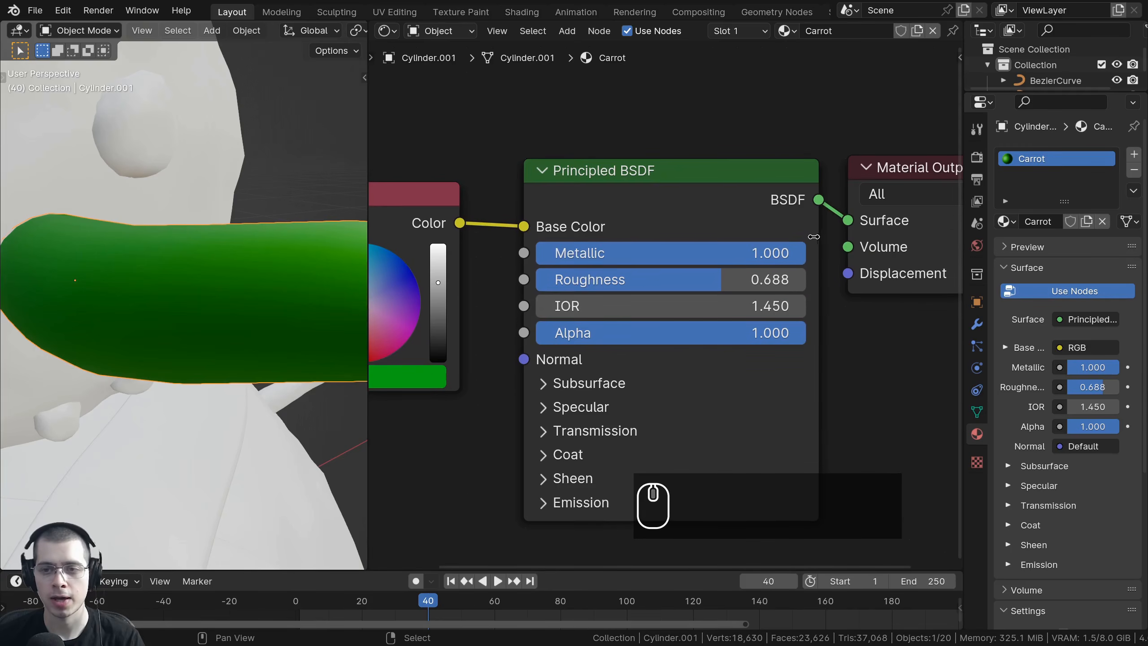
- Examine how the socket colors match along the links from the RGB node through the Principled BSDF to the Material Output
drag(782, 214, 778, 213)
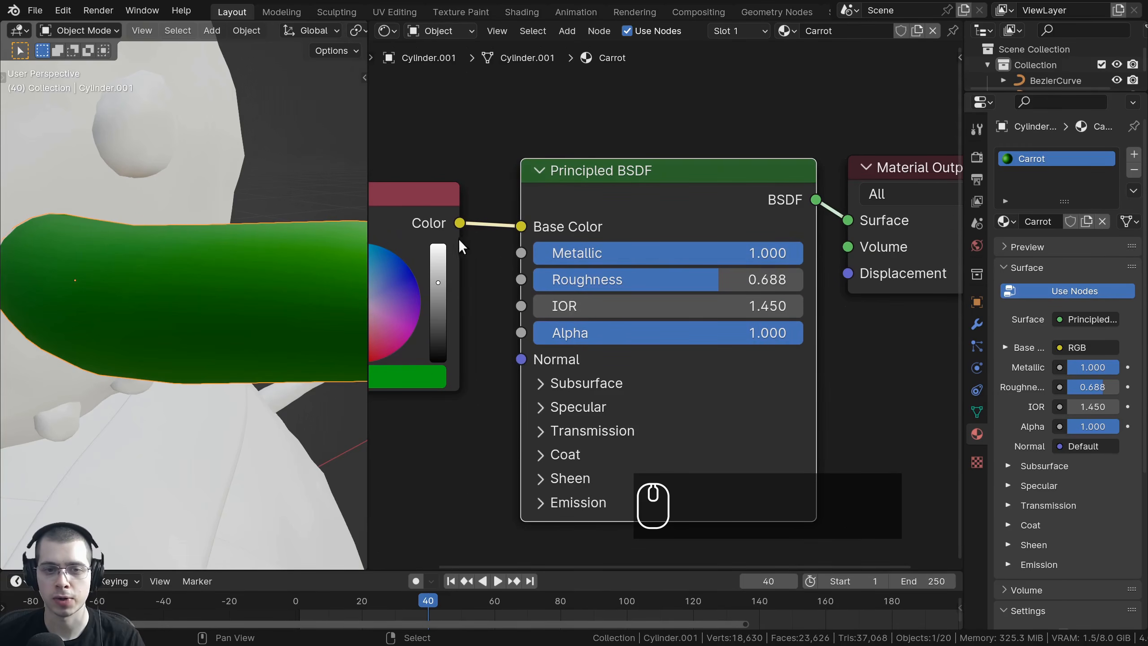
scroll(755, 248, down, 1)
middle_drag(623, 209, 693, 182)
scroll(585, 220, up, 1)
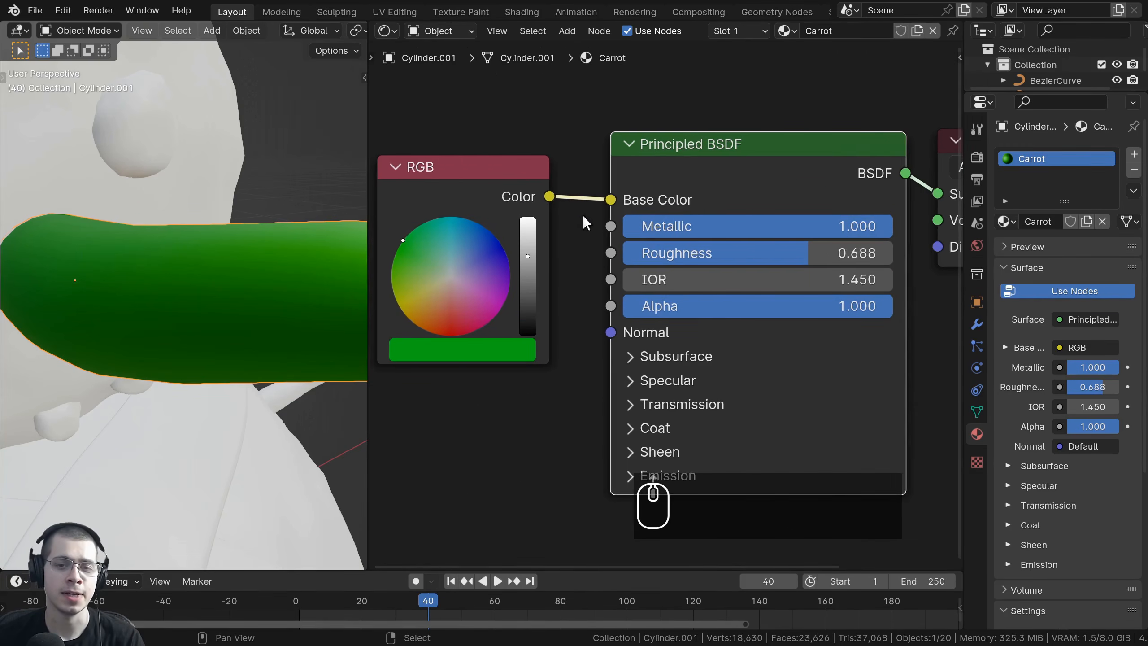
middle_drag(584, 220, 646, 221)
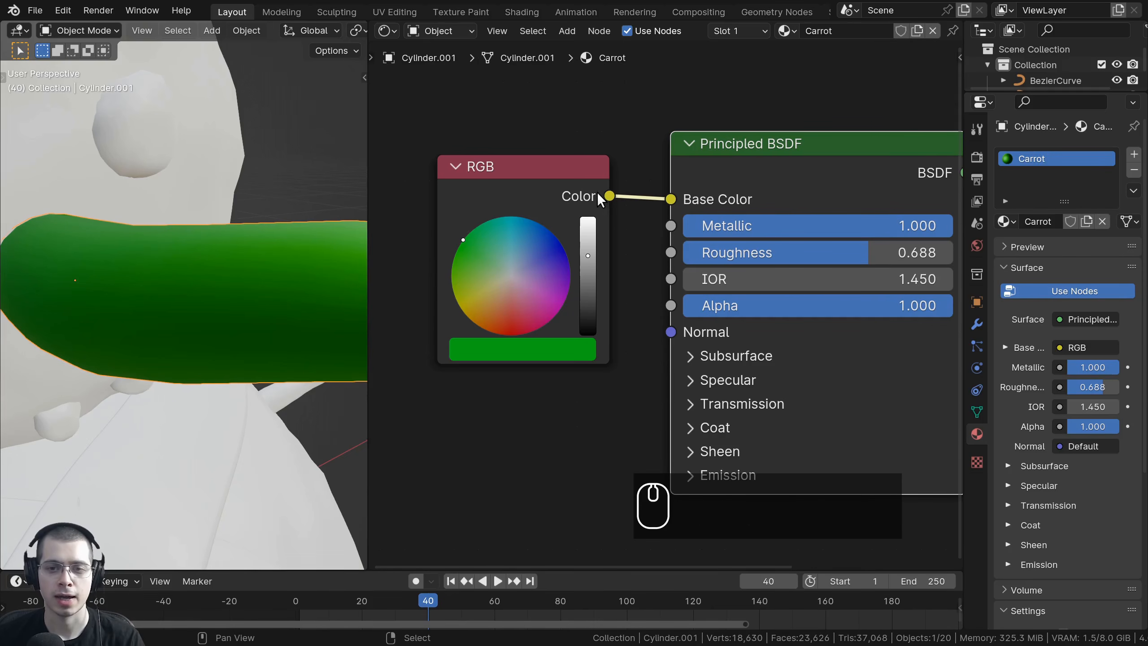
middle_drag(624, 199, 591, 203)
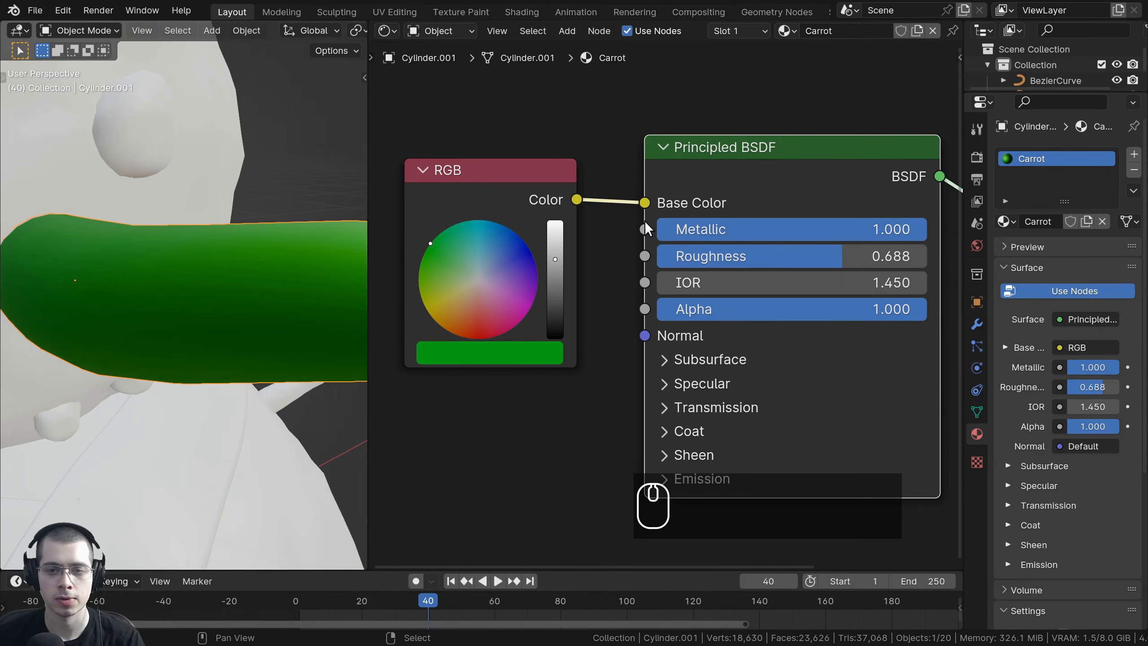
middle_drag(610, 370, 452, 425)
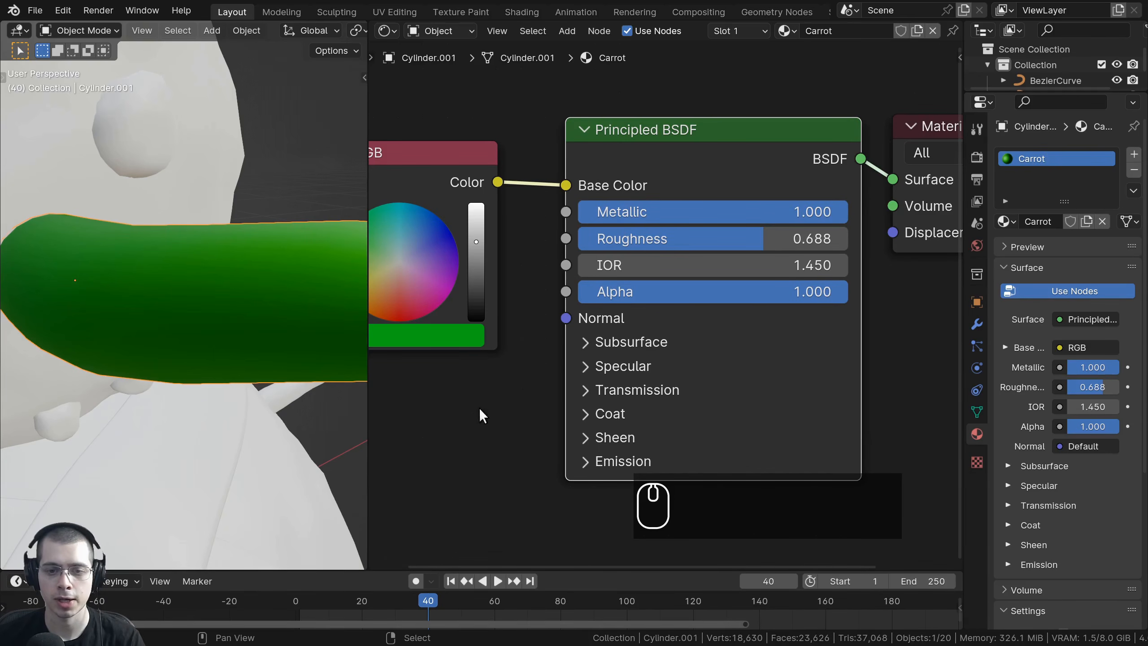
middle_drag(831, 160, 745, 181)
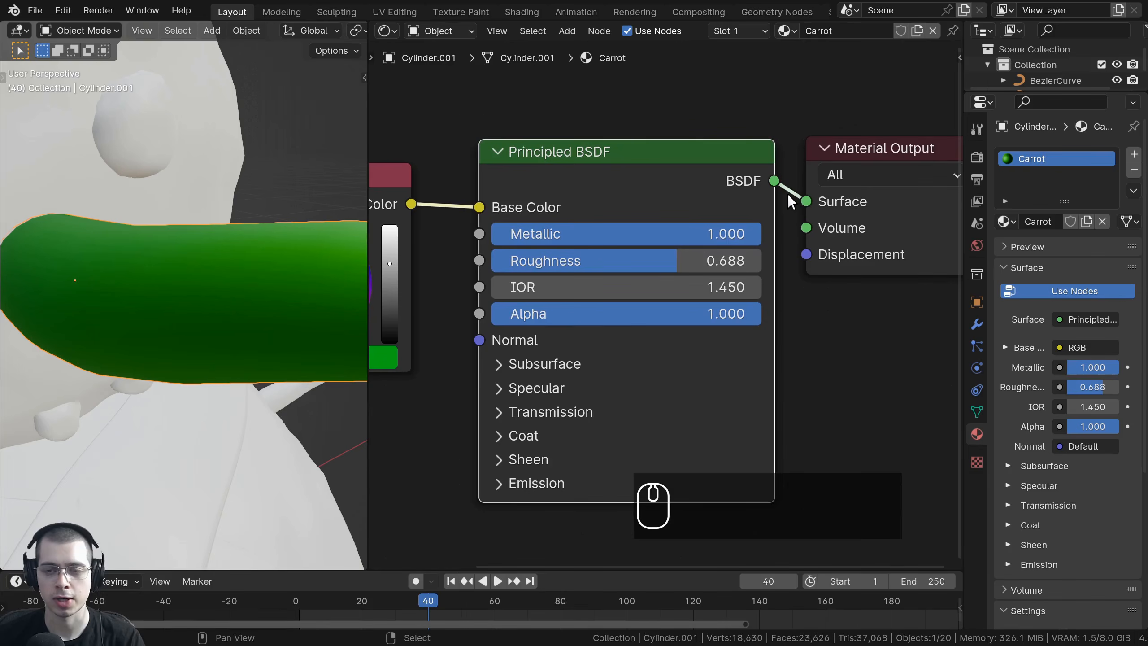
scroll(542, 235, down, 3)
scroll(830, 271, up, 1)
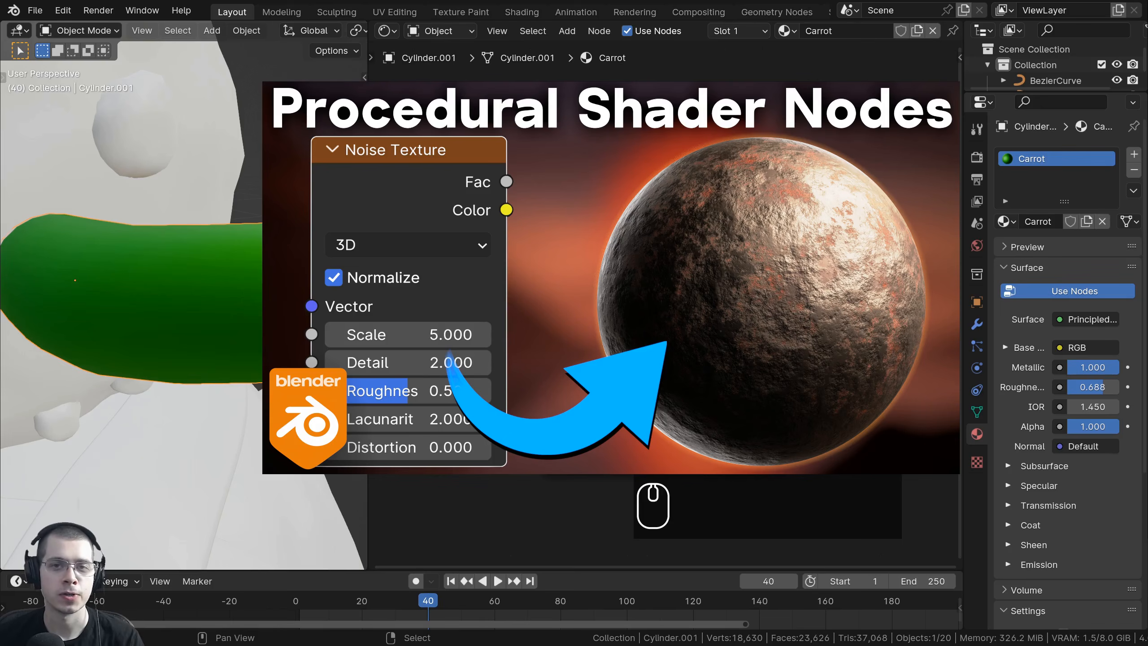
- Move the Material Output and RGB nodes closer to the Principled BSDF and widen the 3D viewport to show the snowman's upper half
drag(887, 195, 875, 195)
drag(504, 207, 504, 202)
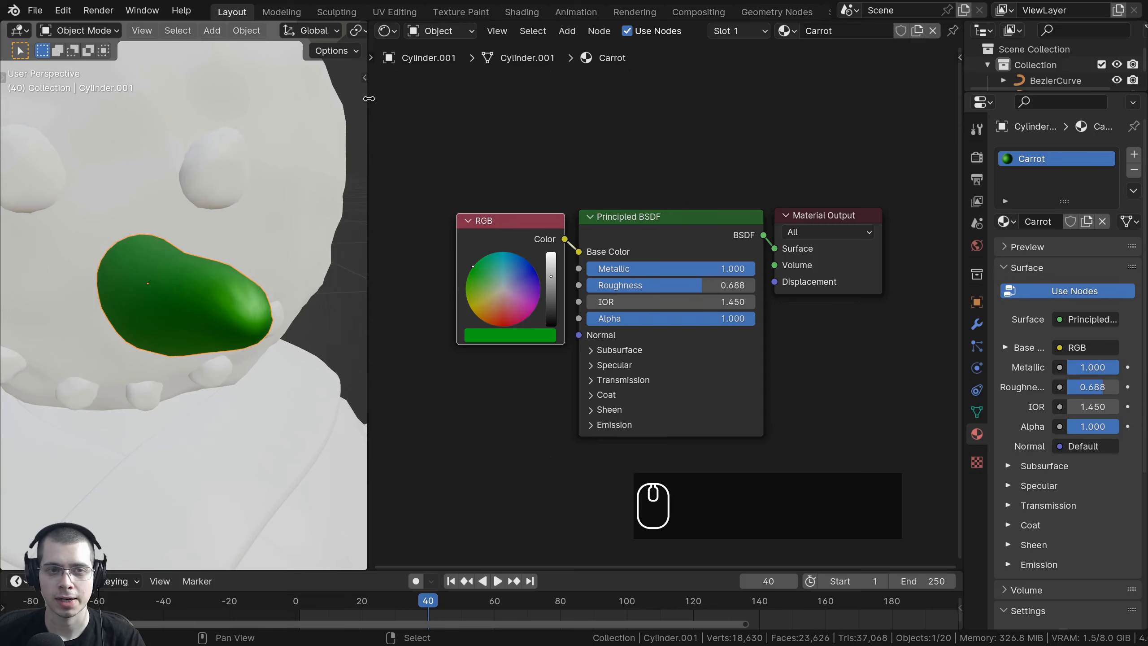
drag(369, 98, 717, 136)
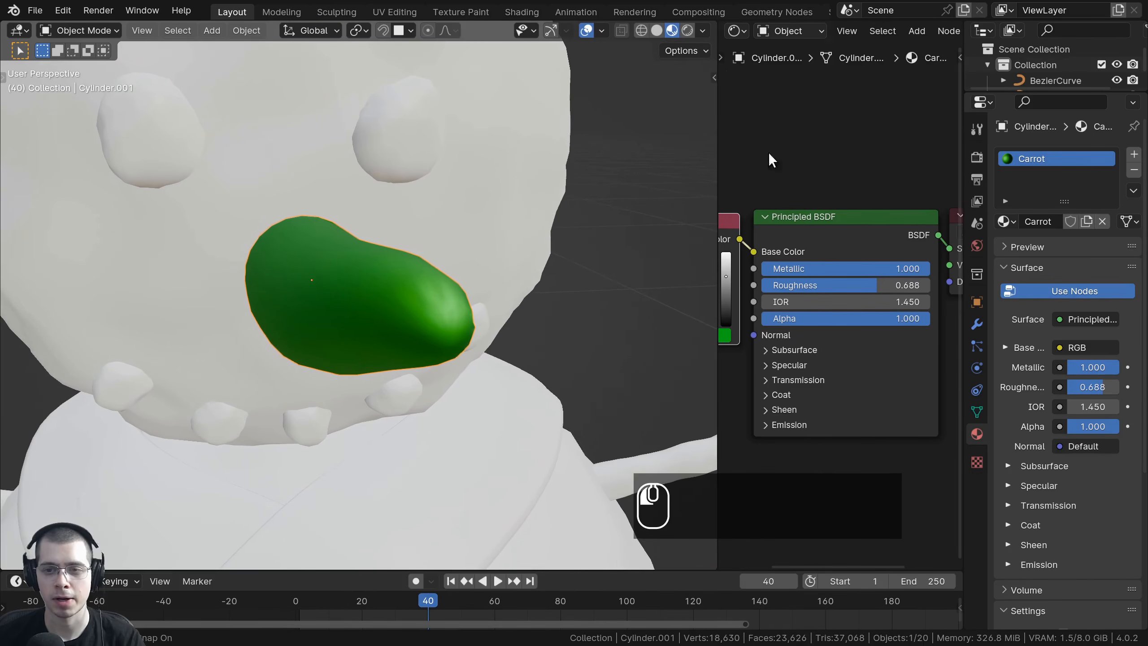
scroll(817, 198, down, 3)
middle_drag(464, 330, 462, 304)
scroll(407, 319, down, 4)
scroll(741, 312, up, 3)
middle_drag(469, 252, 402, 168)
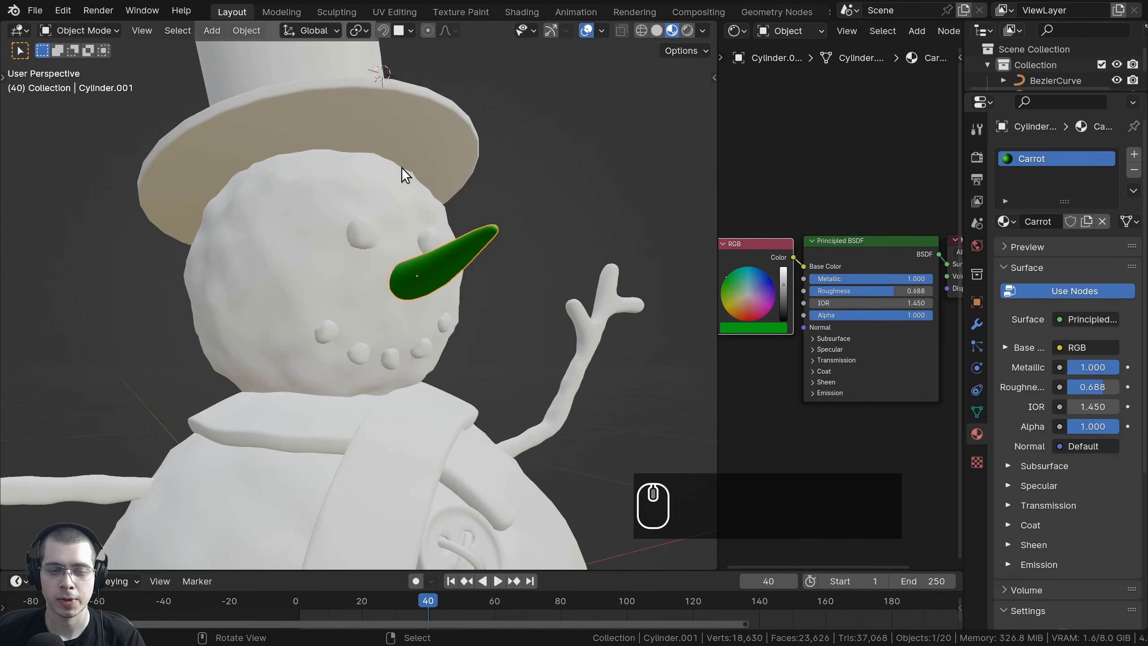
scroll(402, 168, down, 3)
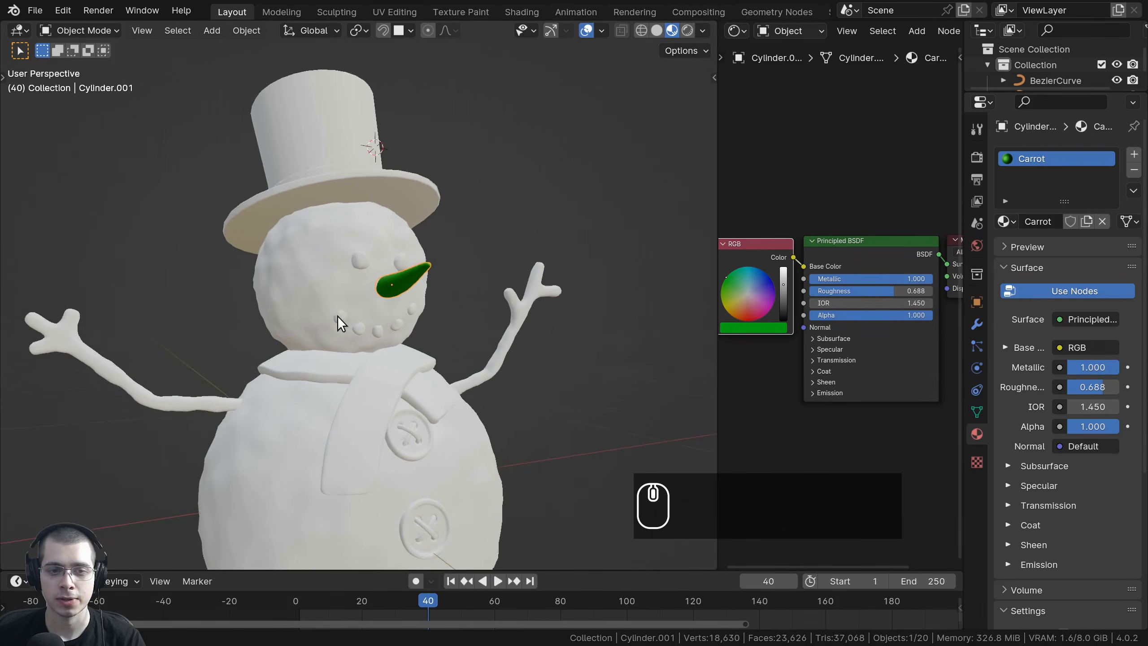
scroll(794, 256, up, 2)
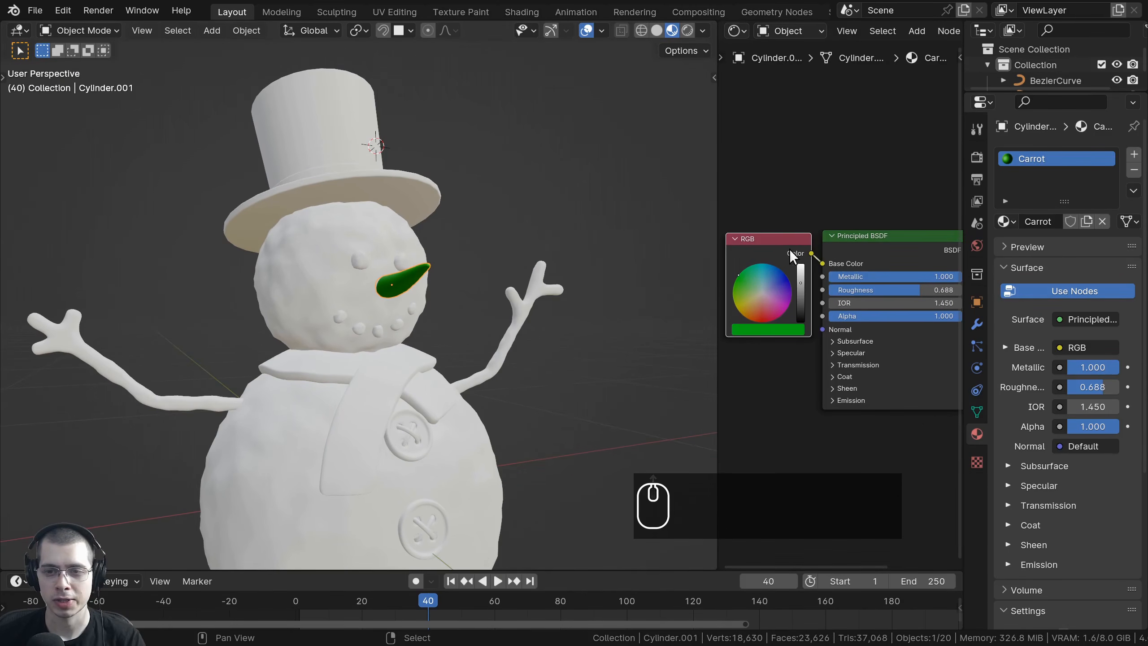
scroll(841, 249, up, 1)
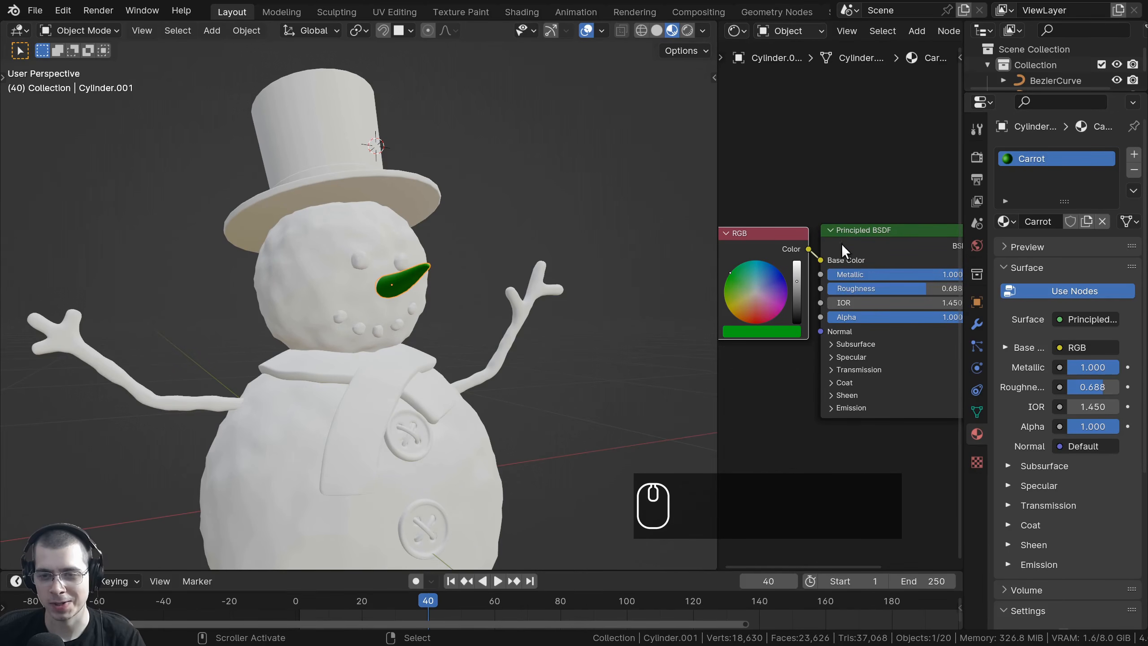
- Delete the RGB node and adjust the Principled BSDF's Base Color to a bright orange
drag(784, 240, 836, 239)
middle_drag(840, 234, 806, 232)
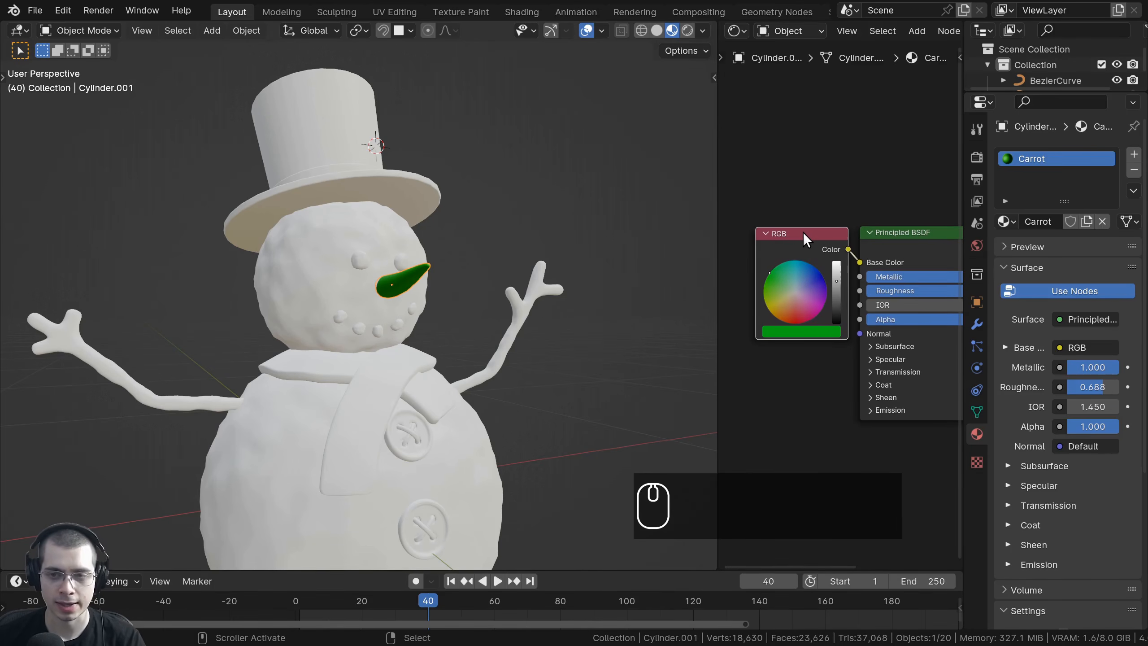
key(x)
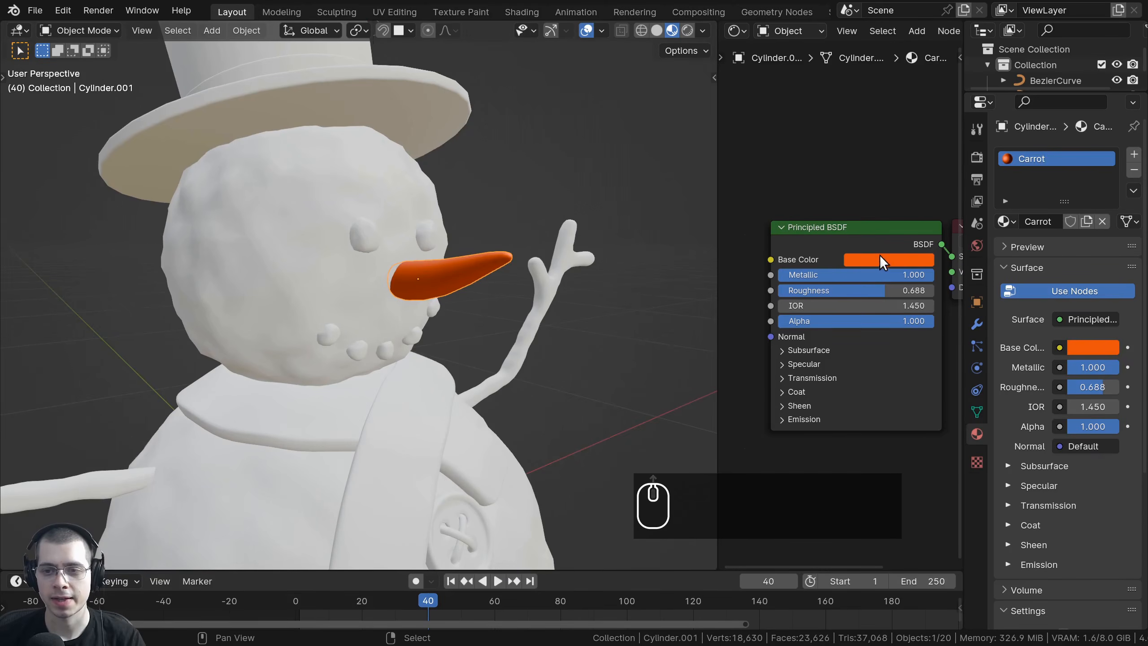
click(882, 260)
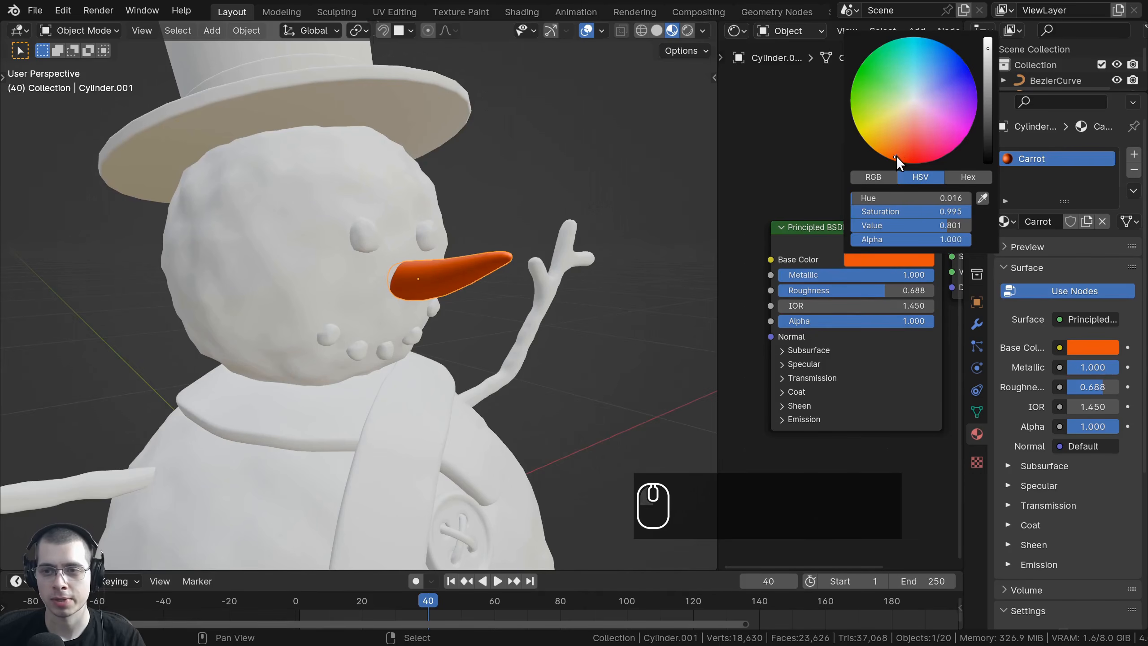
scroll(849, 304, up, 1)
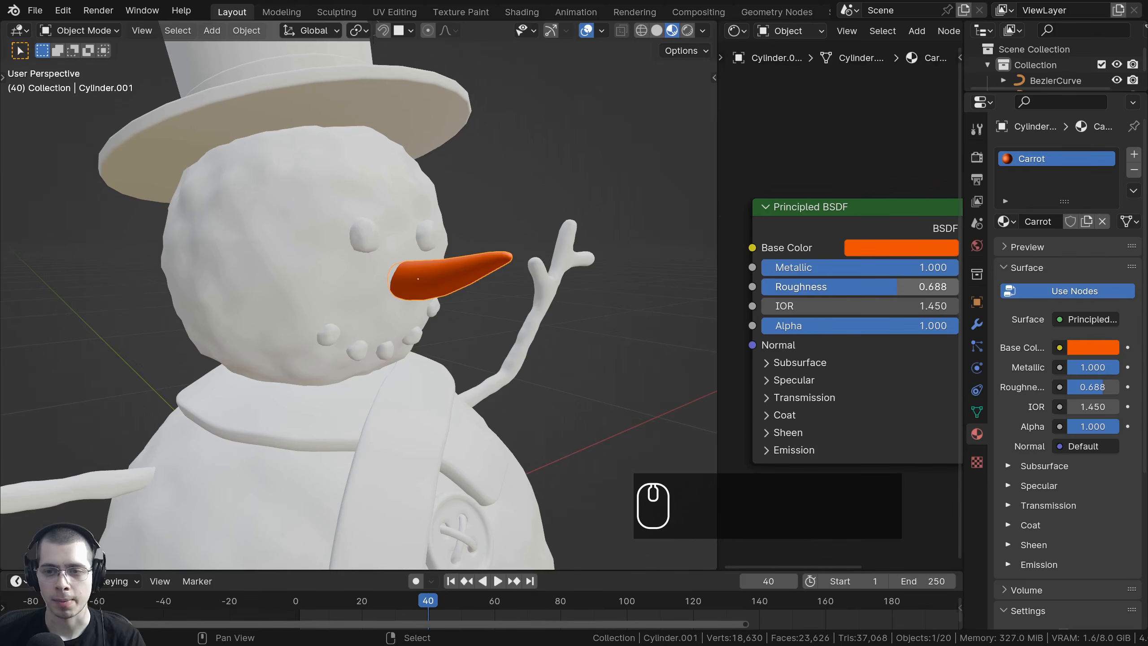
- Set the Carrot material's Roughness to 0.494 and its Metallic to 0
drag(909, 287, 868, 287)
middle_drag(589, 328, 550, 375)
scroll(550, 375, up, 3)
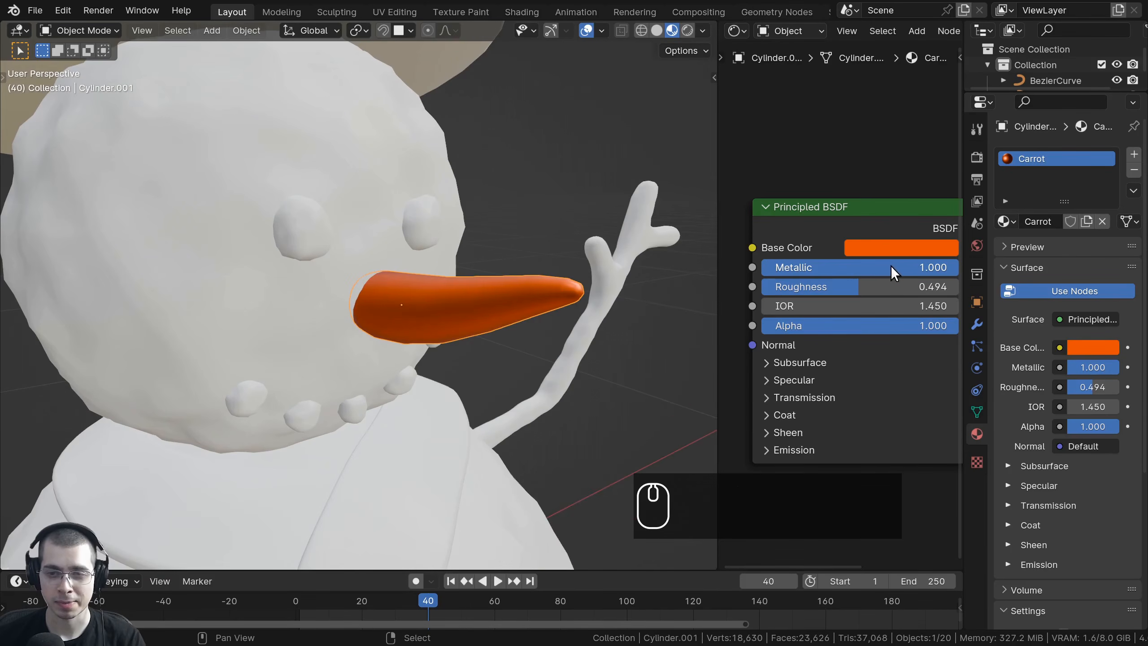
drag(911, 269, 760, 278)
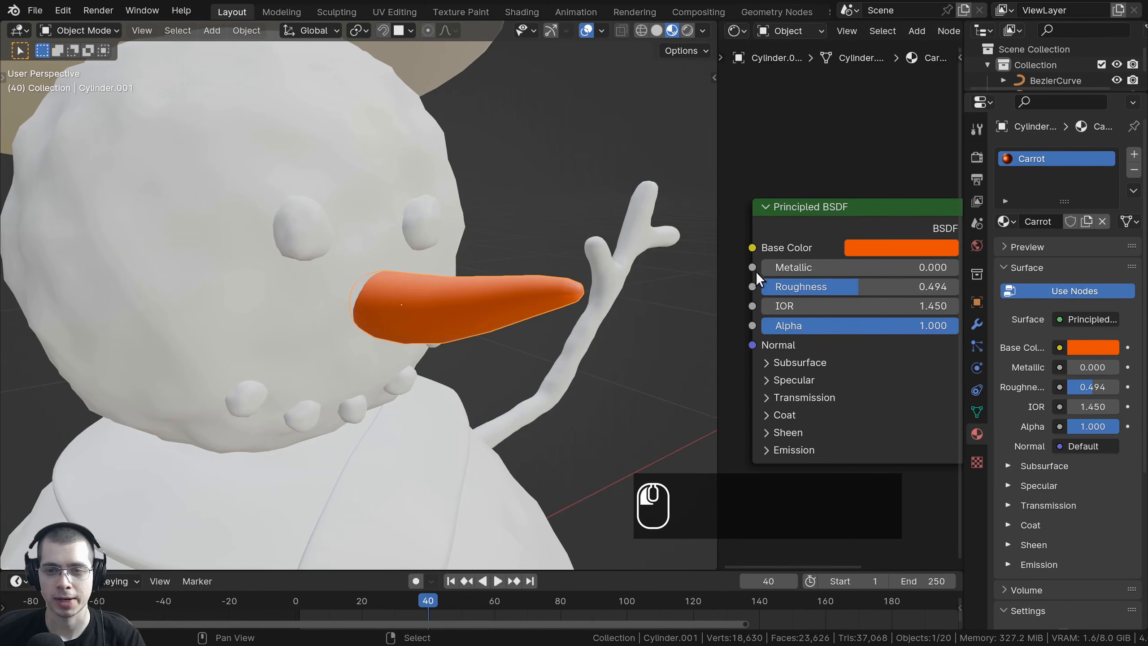
middle_drag(806, 308, 803, 310)
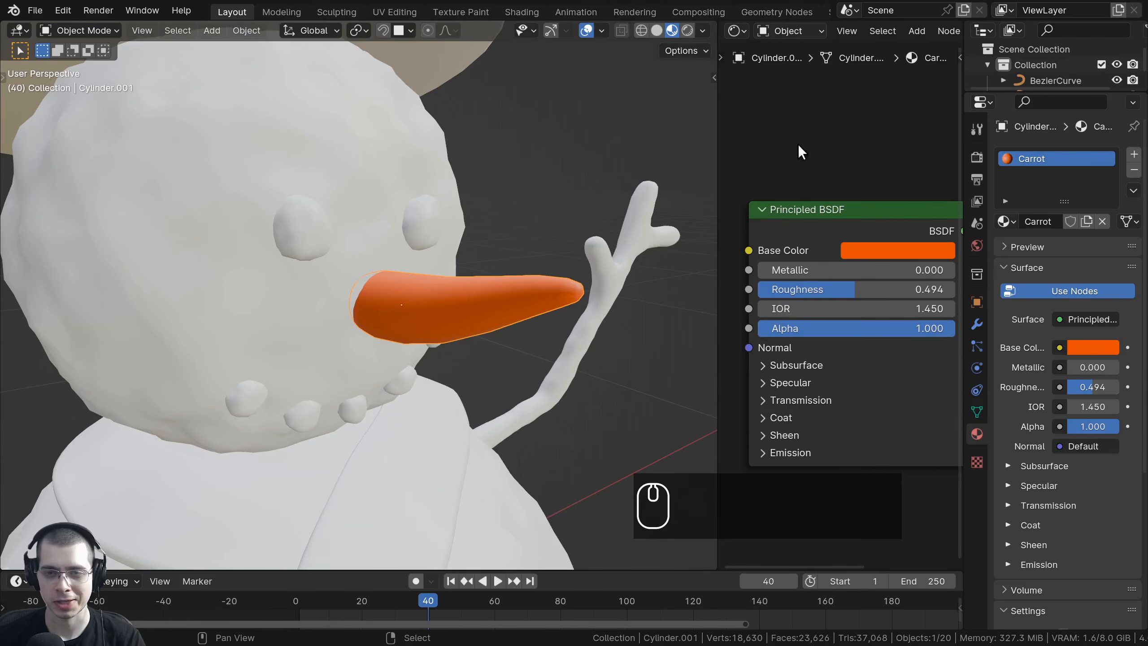
middle_drag(787, 199, 784, 206)
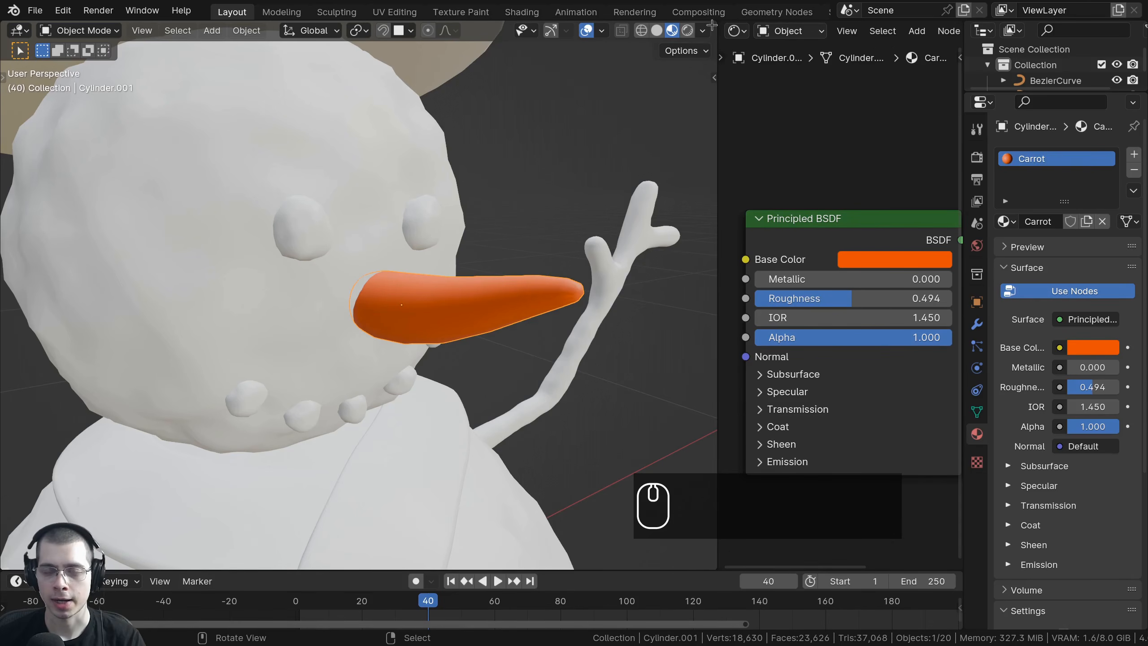
- Close the shader editor by extending the 3D viewport over it, and widen the properties editor
drag(712, 26, 733, 28)
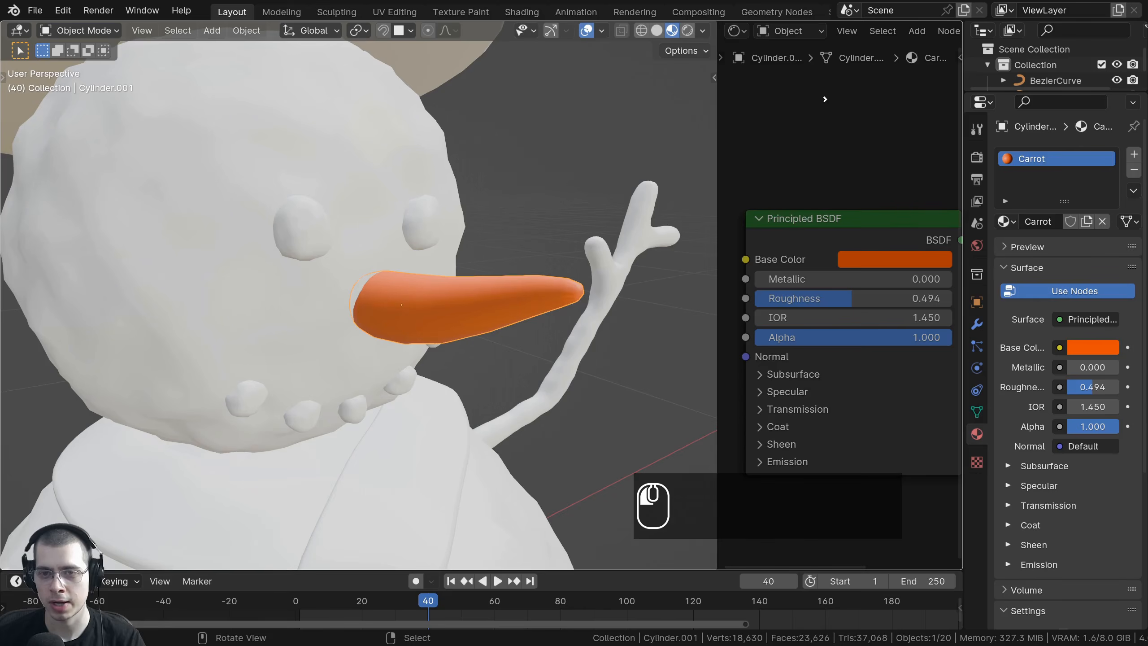
drag(825, 99, 826, 105)
middle_drag(723, 190, 632, 205)
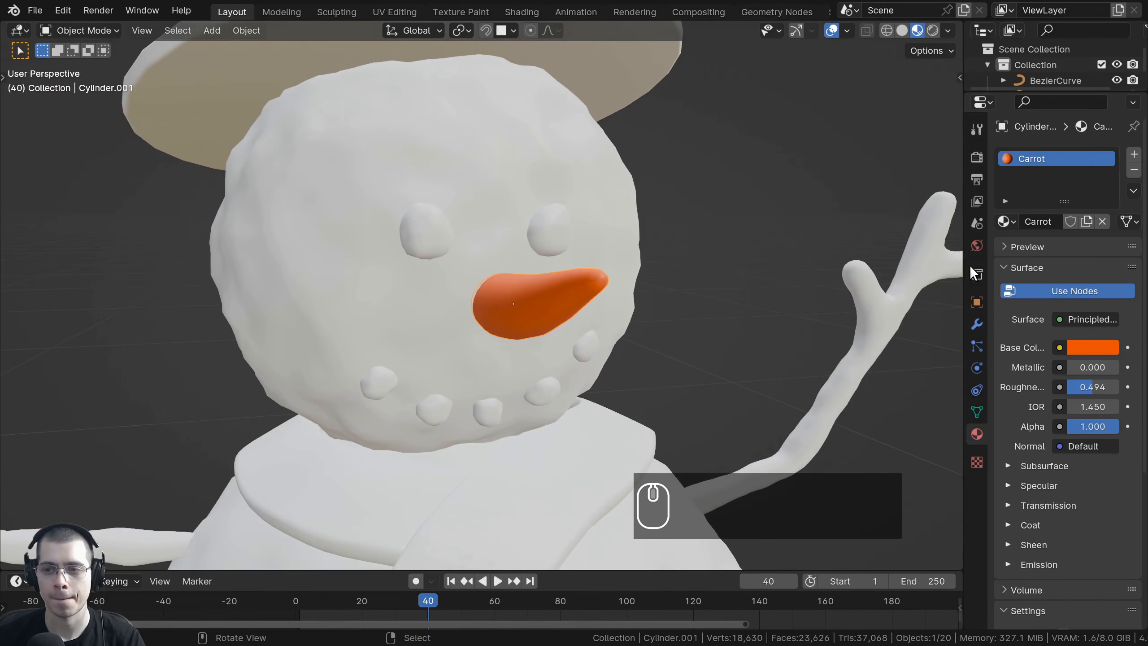
drag(965, 269, 865, 271)
scroll(391, 170, down, 3)
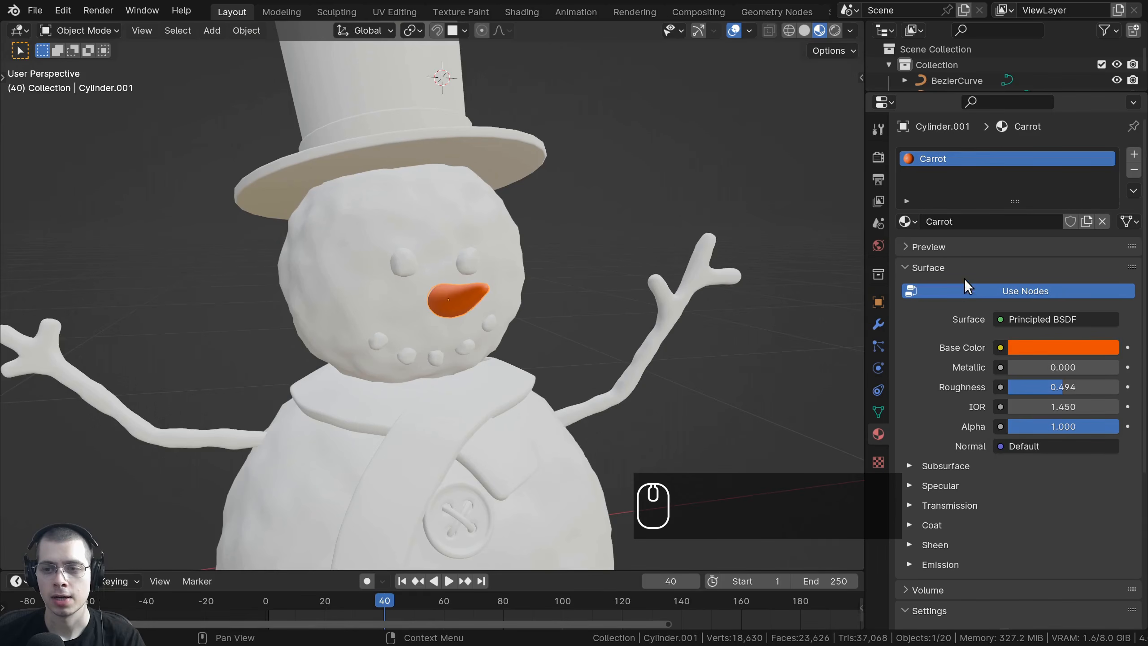
scroll(964, 278, down, 5)
shift+scroll(319, 237, up, 4)
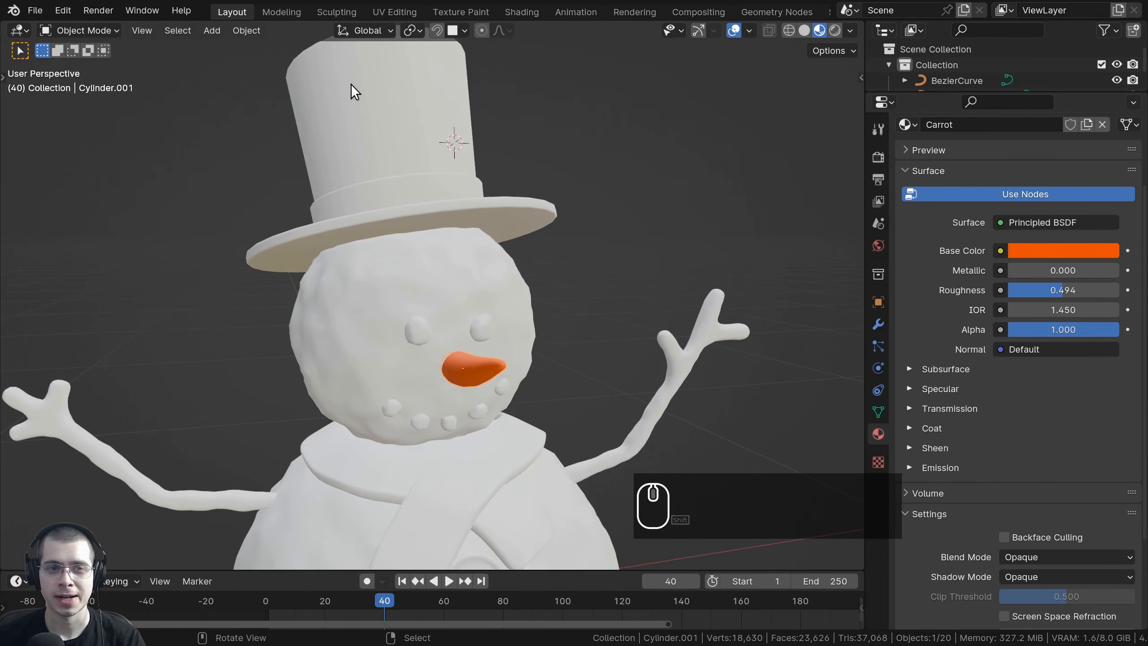
- Add a new material to the snowman's top hat and name it Hat Black
click(352, 84)
shift+middle_drag(352, 84, 424, 195)
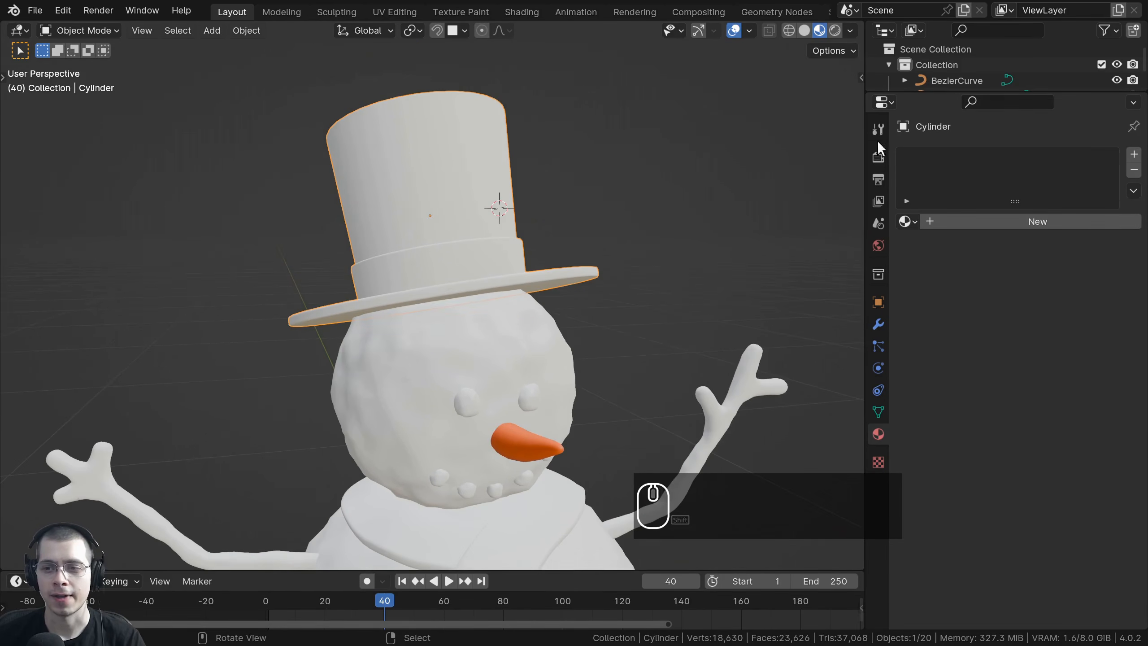
click(1005, 221)
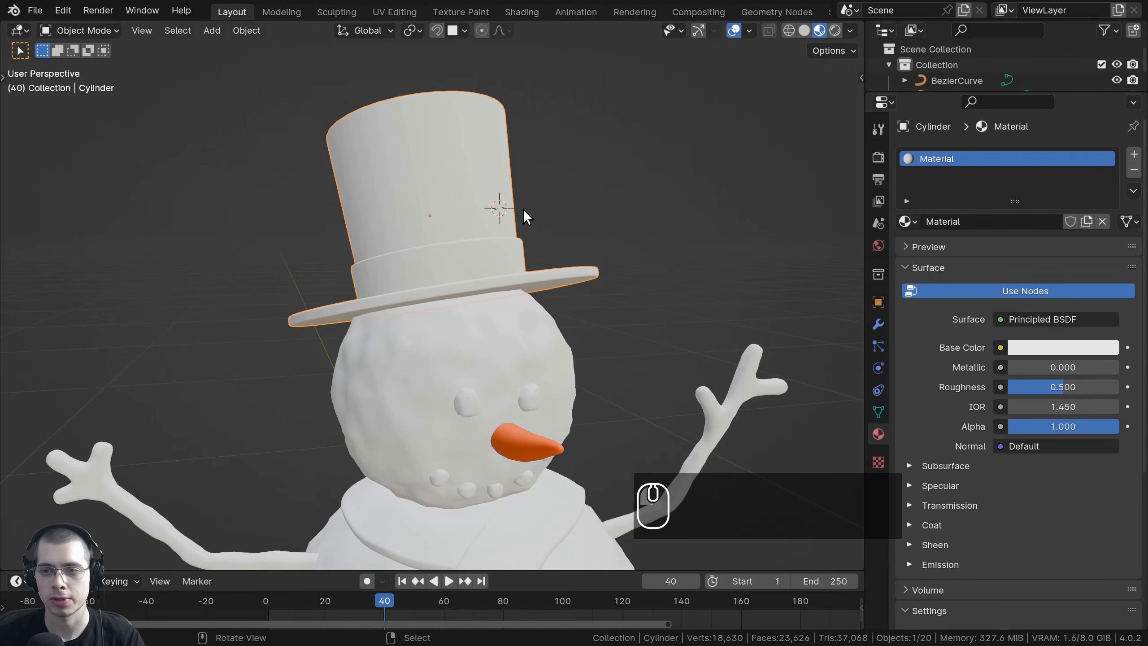
click(940, 222)
text(Hat )
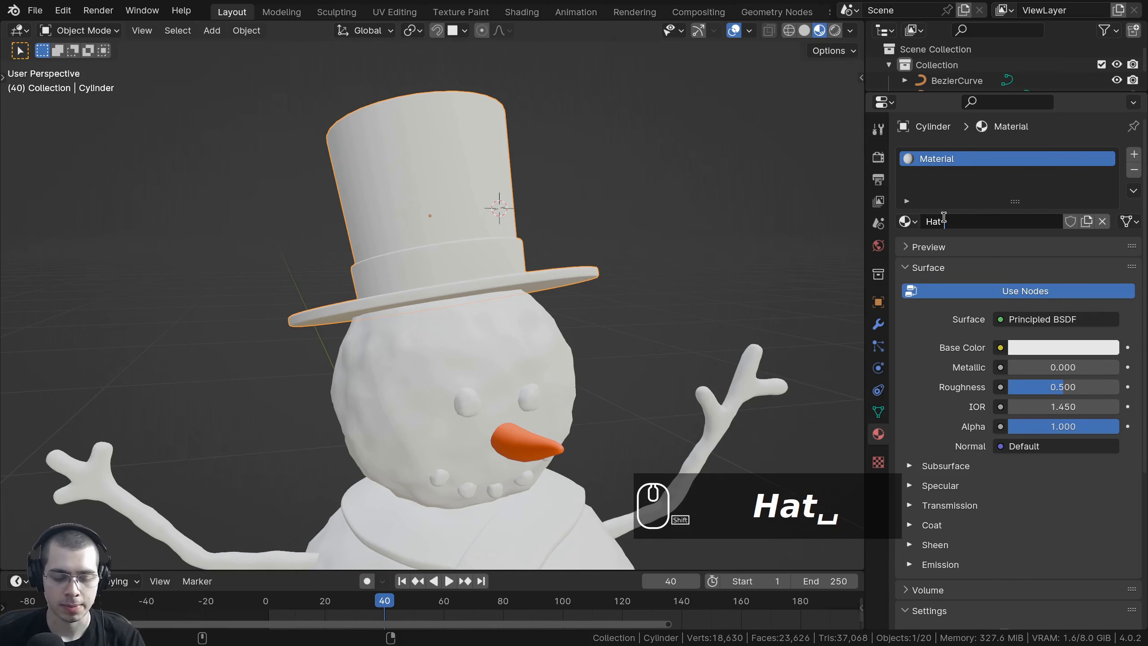
text(Black)
key(Return)
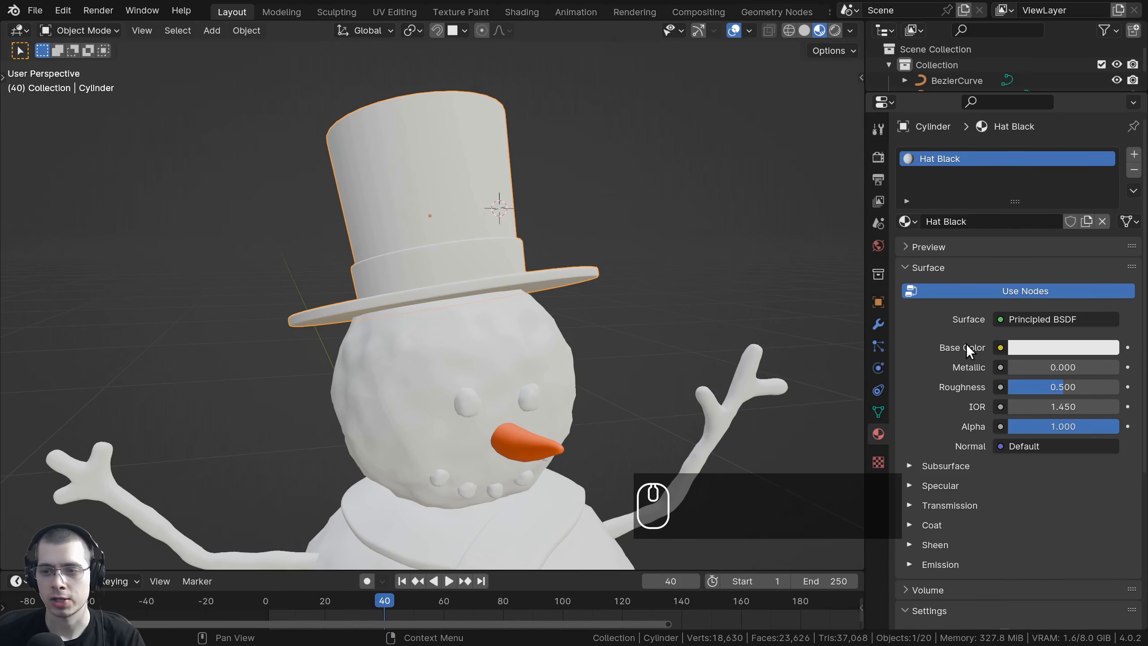
- Darken the Hat Black material's Base Color to near black and set its Roughness to 0.351
click(1019, 346)
drag(1106, 108, 1107, 233)
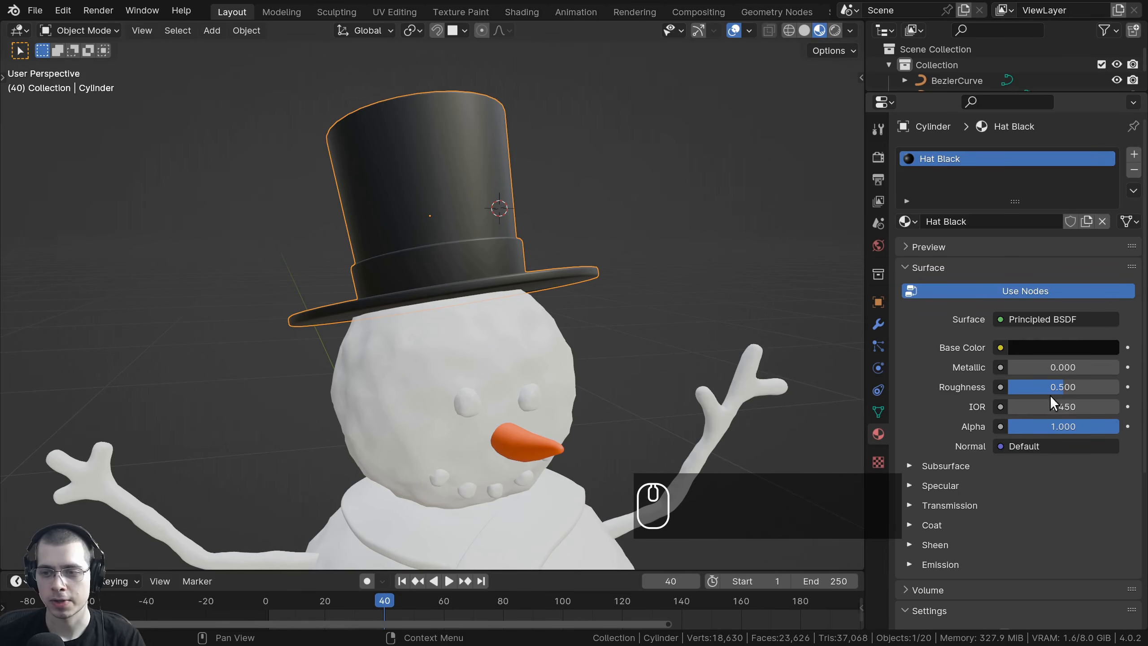
mouse_move(1061, 386)
mouse_down()
mouse_move(1010, 387)
mouse_move(1049, 387)
mouse_up()
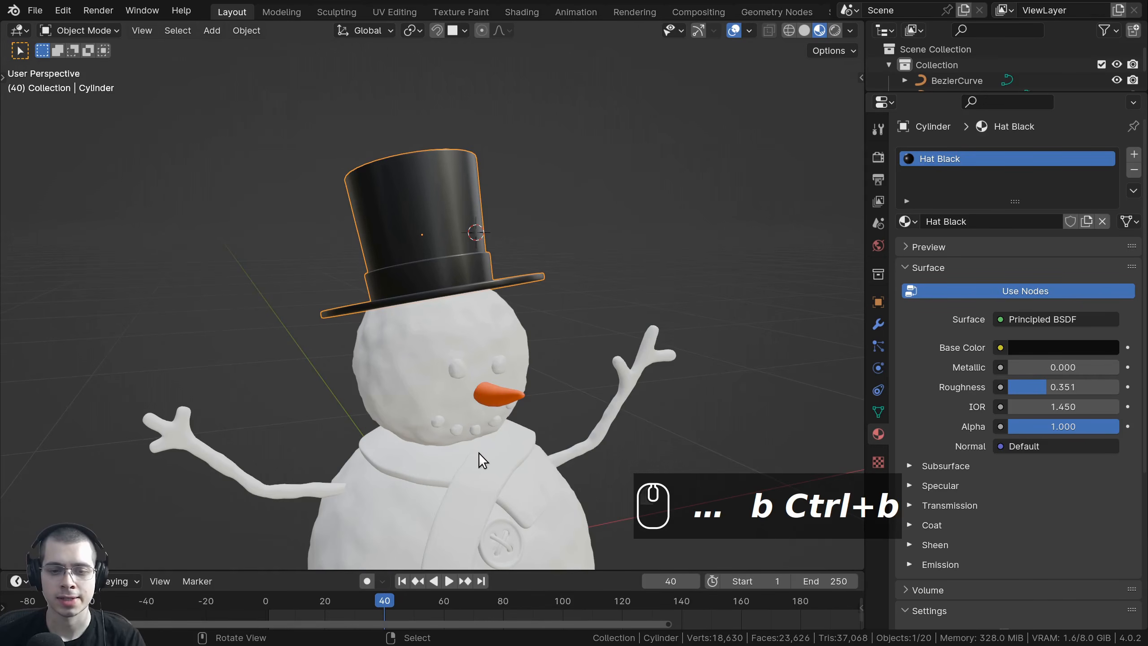
- Add a new material to the snowman's scarf
click(479, 453)
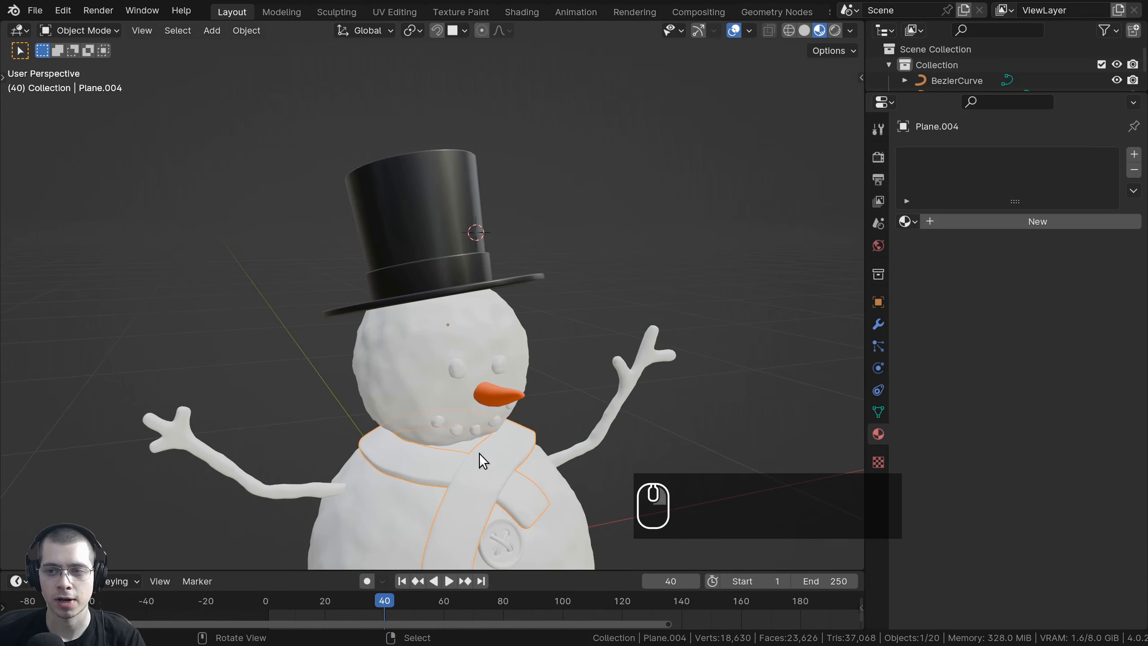
click(1021, 223)
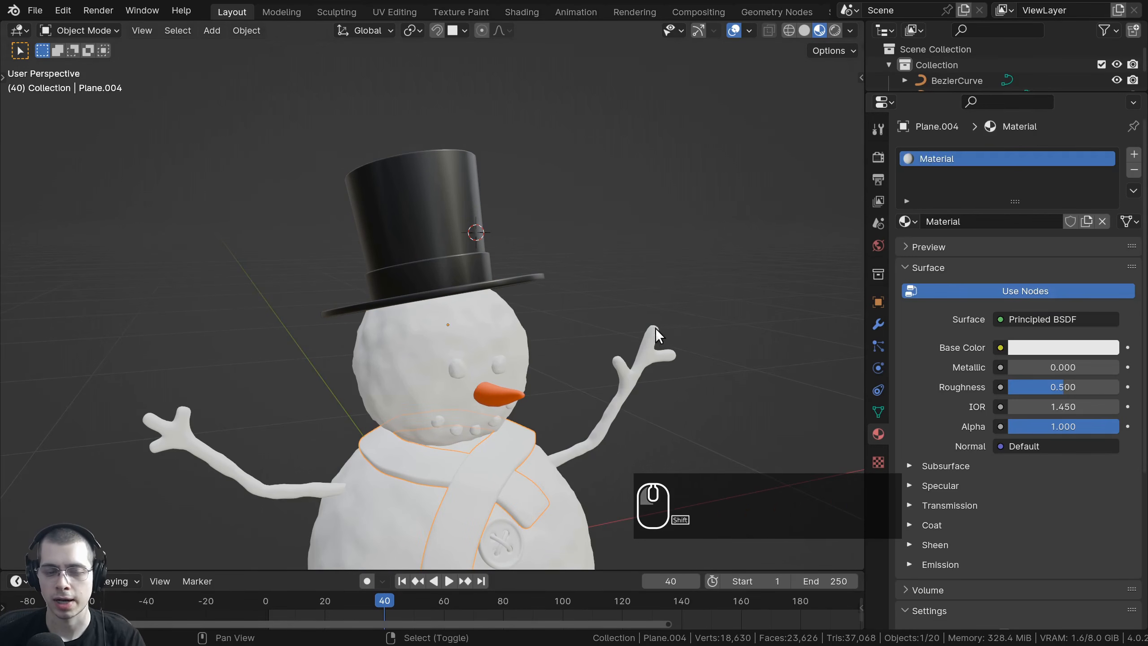
- Rename the scarf's material as Scarf
shift+middle_drag(655, 329, 635, 222)
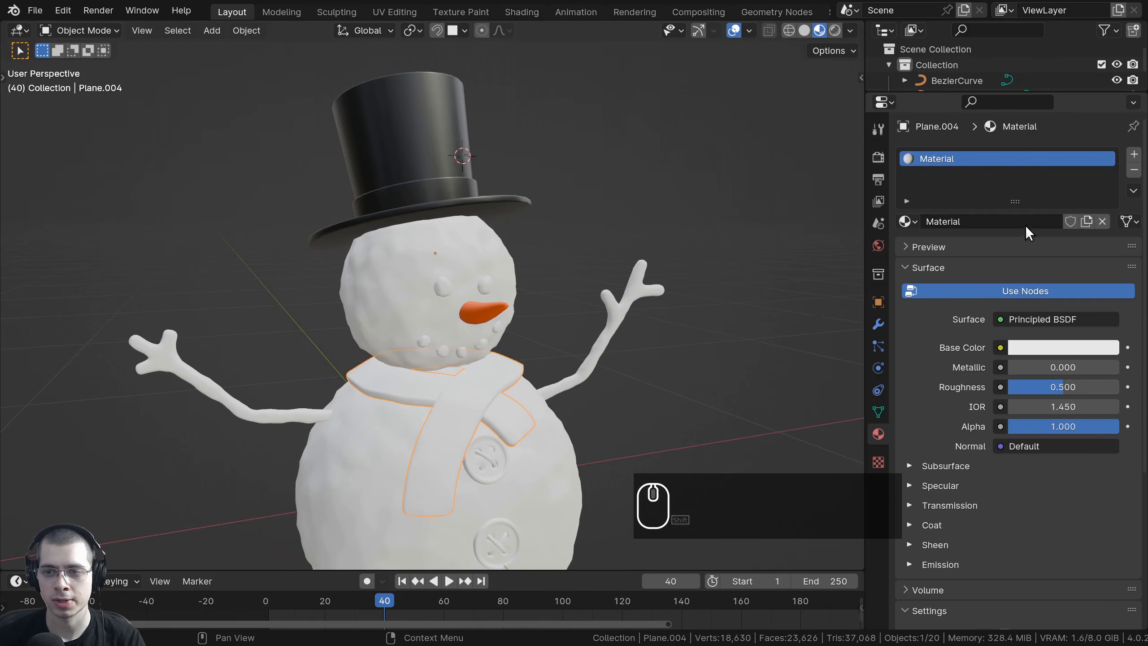
click(938, 224)
text(Scra)
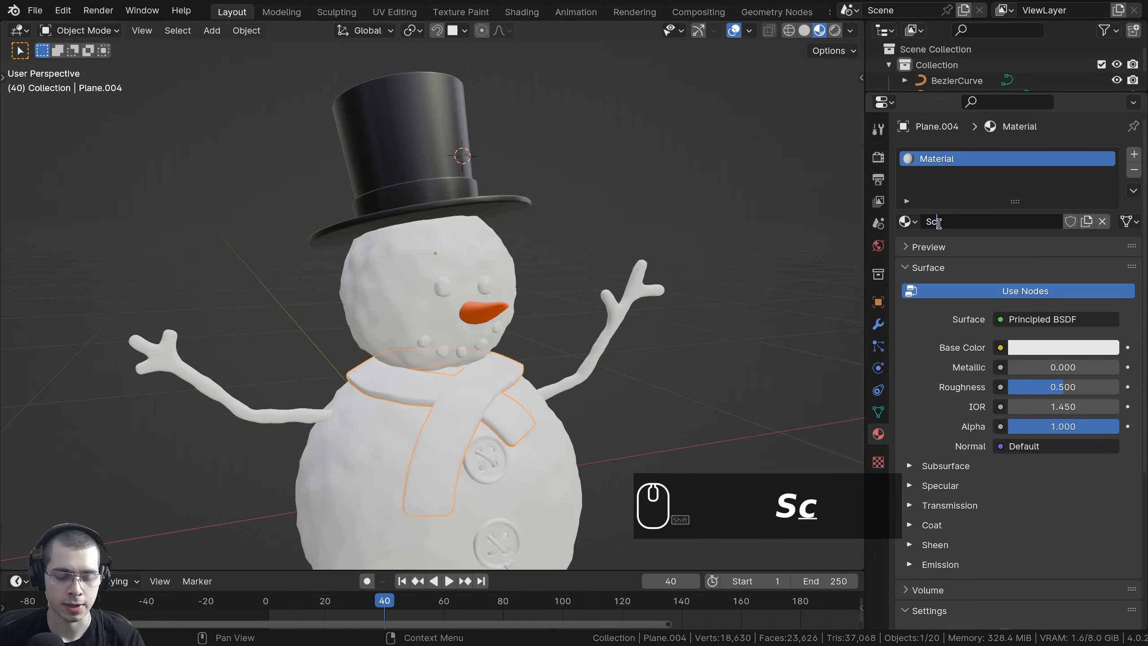
key(BackSpace)
key(BackSpace)
text(arf)
key(Return)
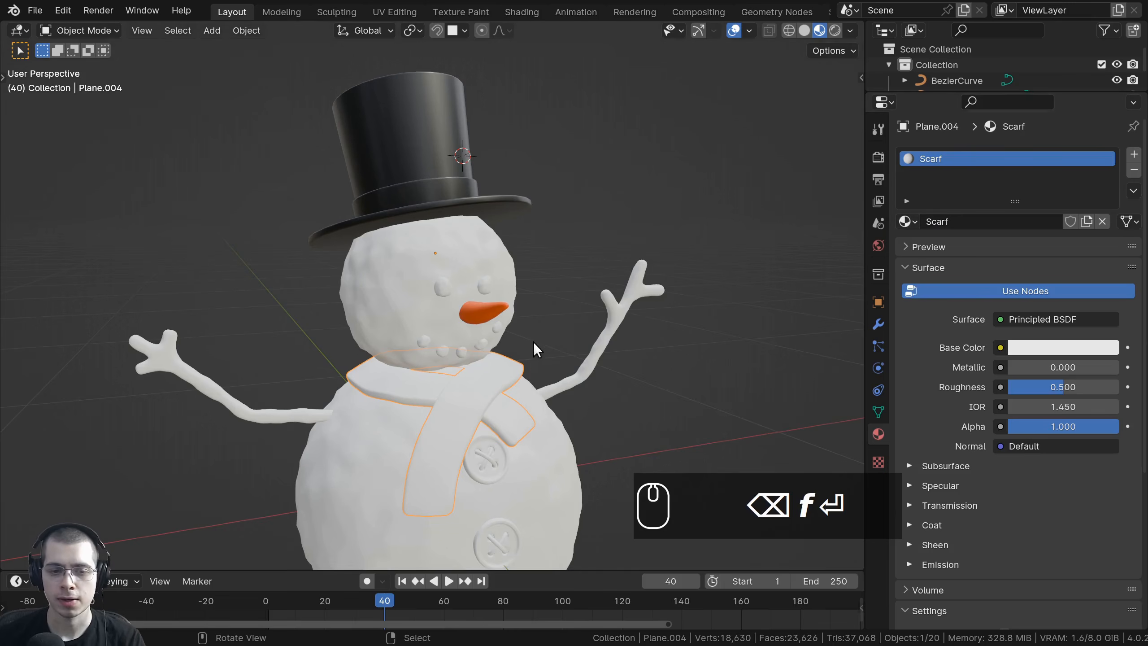
- Set the Scarf material's base color to a darkened red with hue 0.003 and saturation 1.000
shift+middle_drag(366, 332, 370, 281)
scroll(376, 322, up, 1)
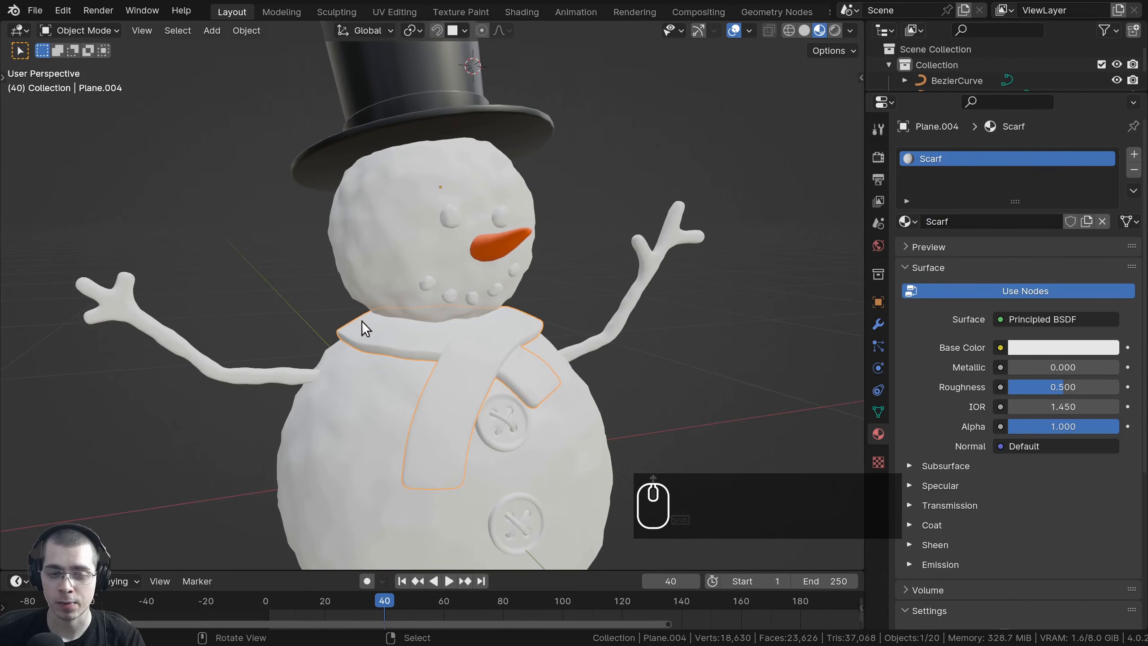
middle_drag(419, 358, 323, 356)
scroll(604, 165, up, 2)
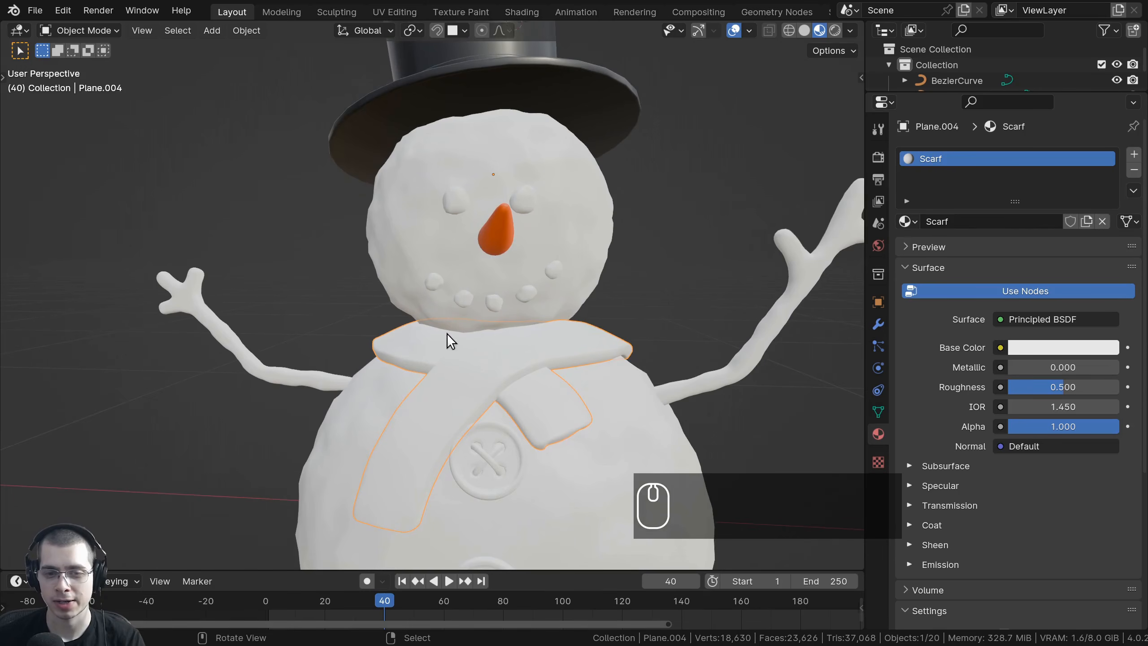
middle_drag(447, 334, 588, 389)
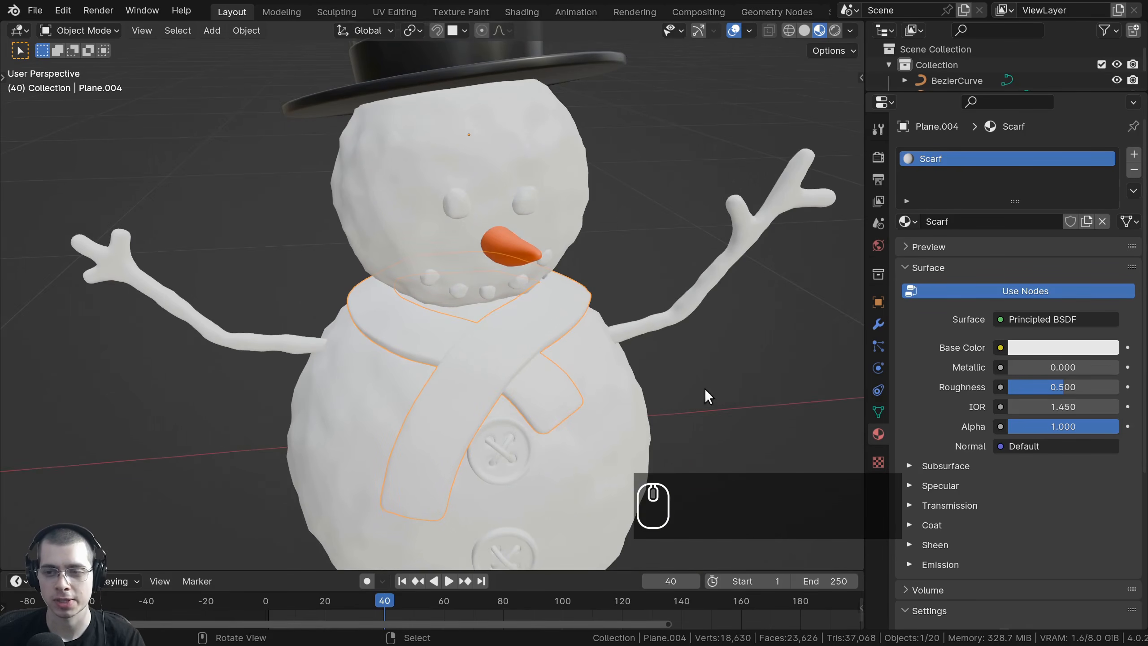
click(1028, 347)
click(1012, 236)
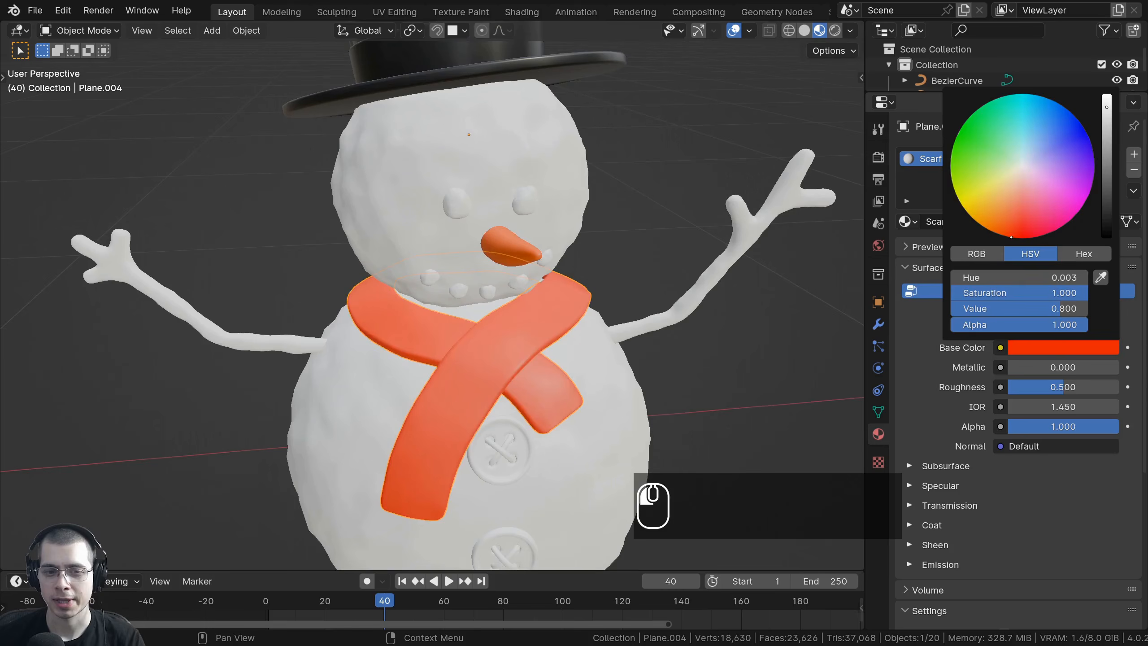
drag(1106, 108, 1102, 150)
- Create a new material on the snowman's left-hand eye, as seen from the front, and name it Coal
scroll(571, 228, down, 1)
middle_drag(571, 228, 576, 226)
key(ctrl+b)
scroll(482, 222, up, 2)
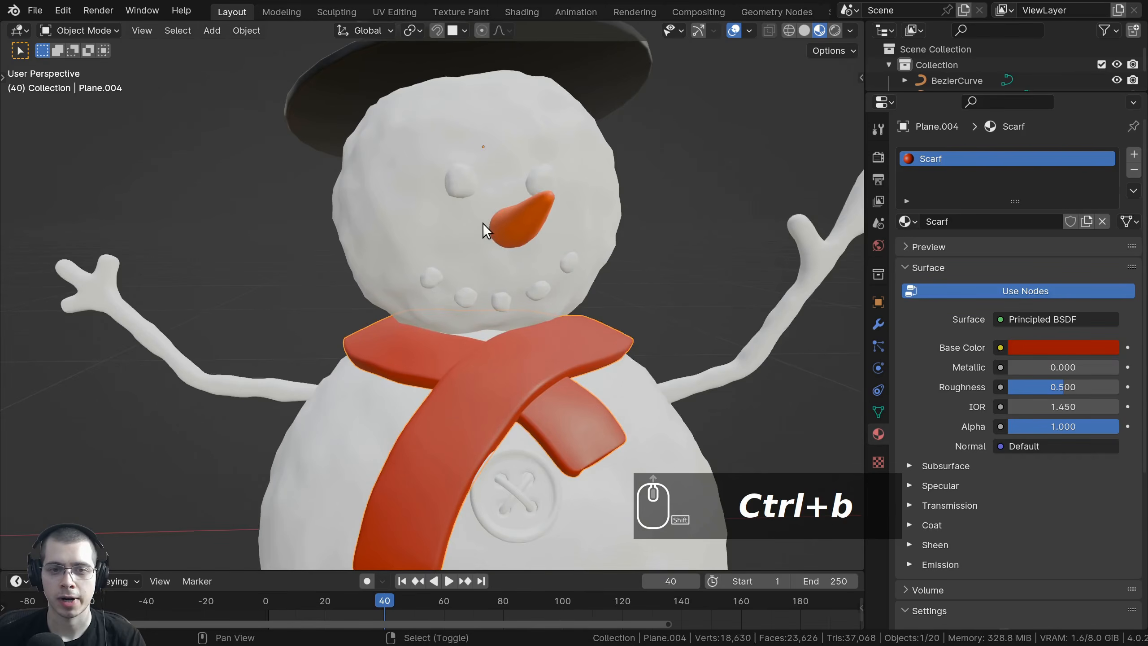
middle_drag(483, 223, 436, 283)
click(428, 266)
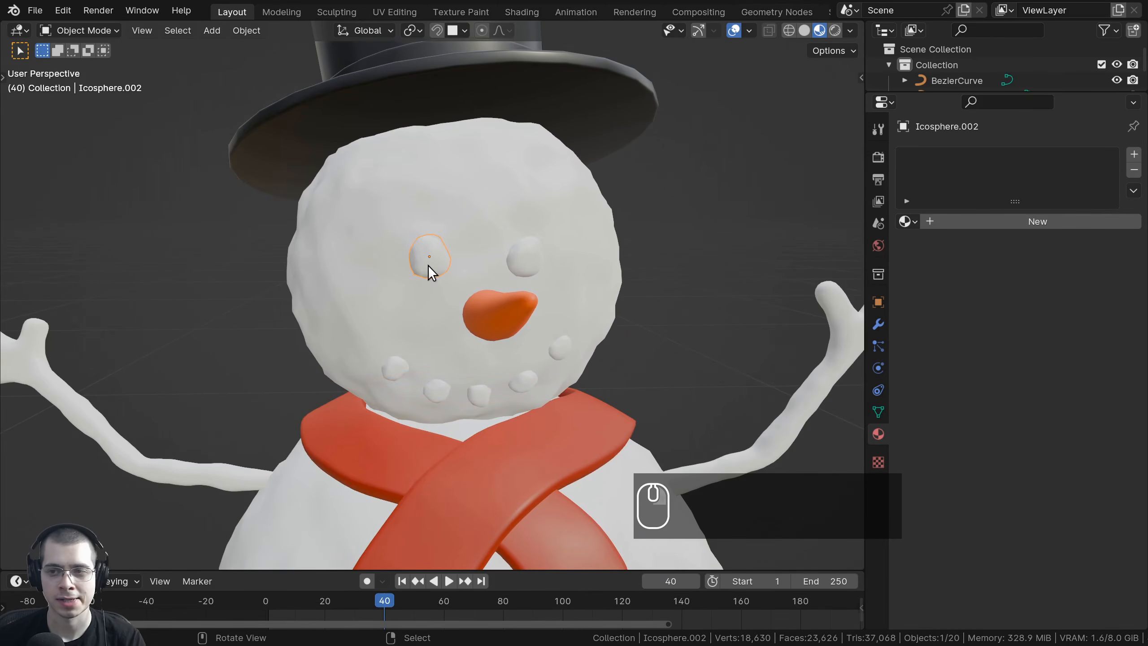
click(1041, 219)
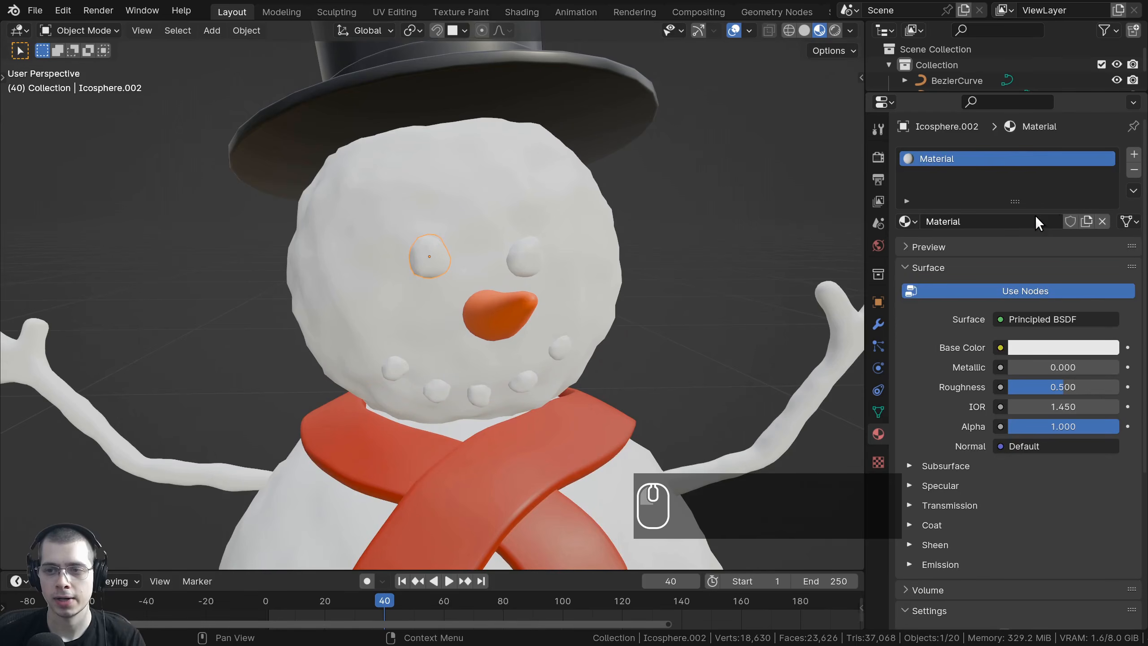
double_click(1010, 216)
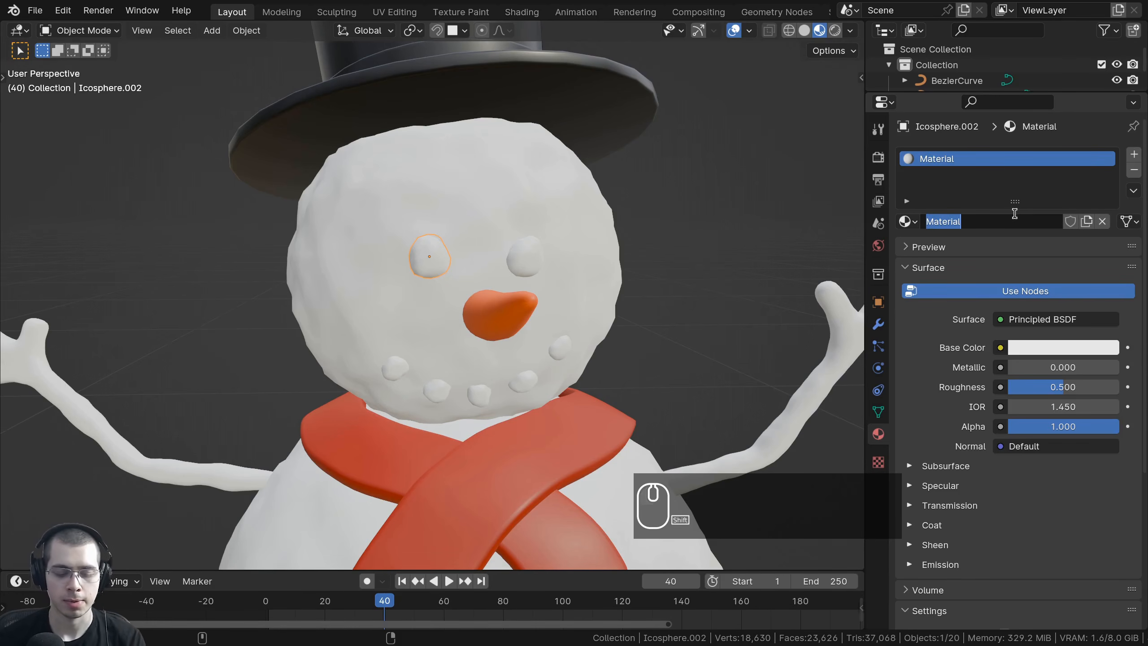
text(Coal)
key(Return)
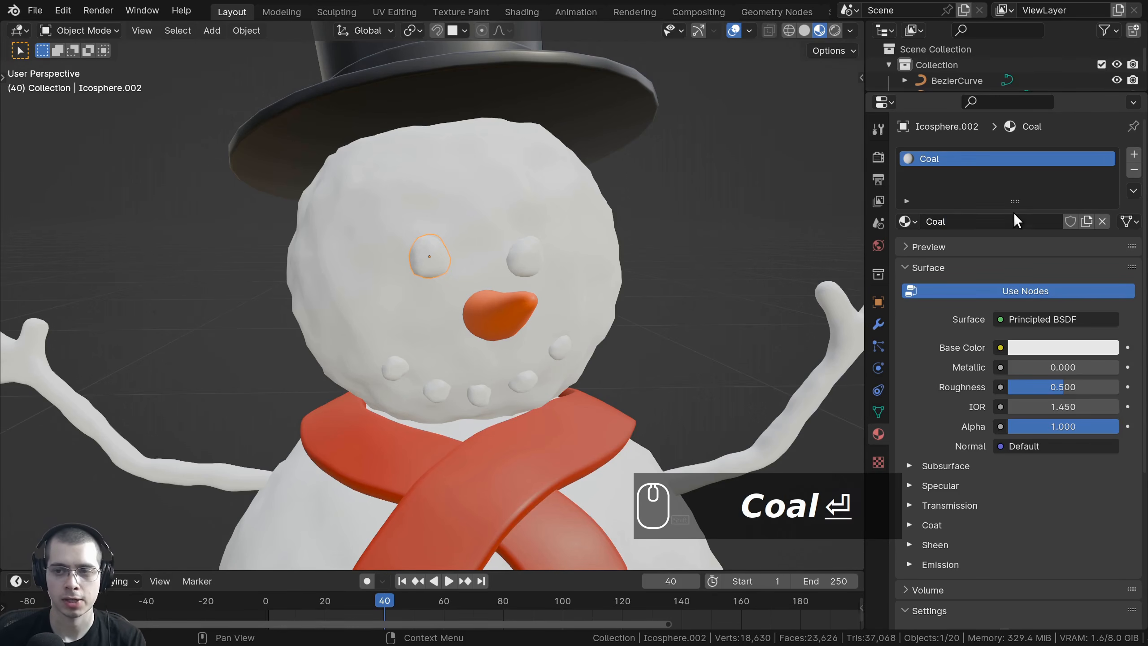
- Set the Coal material's base color to black with value 0.000 and its roughness to 0.717
click(1041, 349)
drag(1105, 223, 1106, 237)
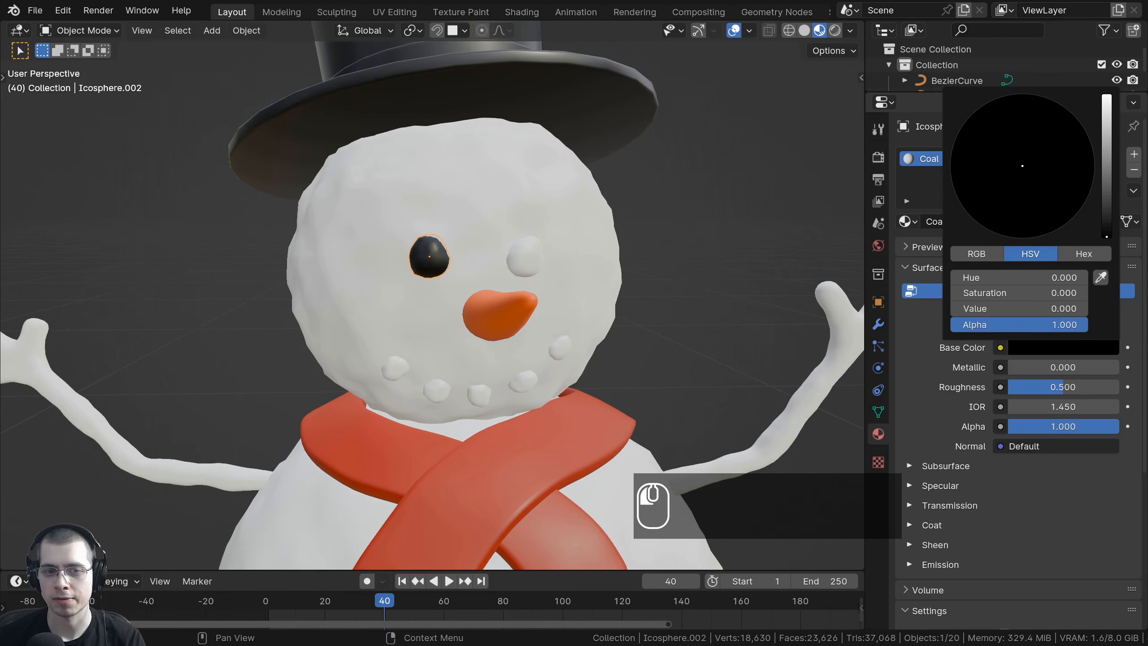
scroll(392, 236, up, 3)
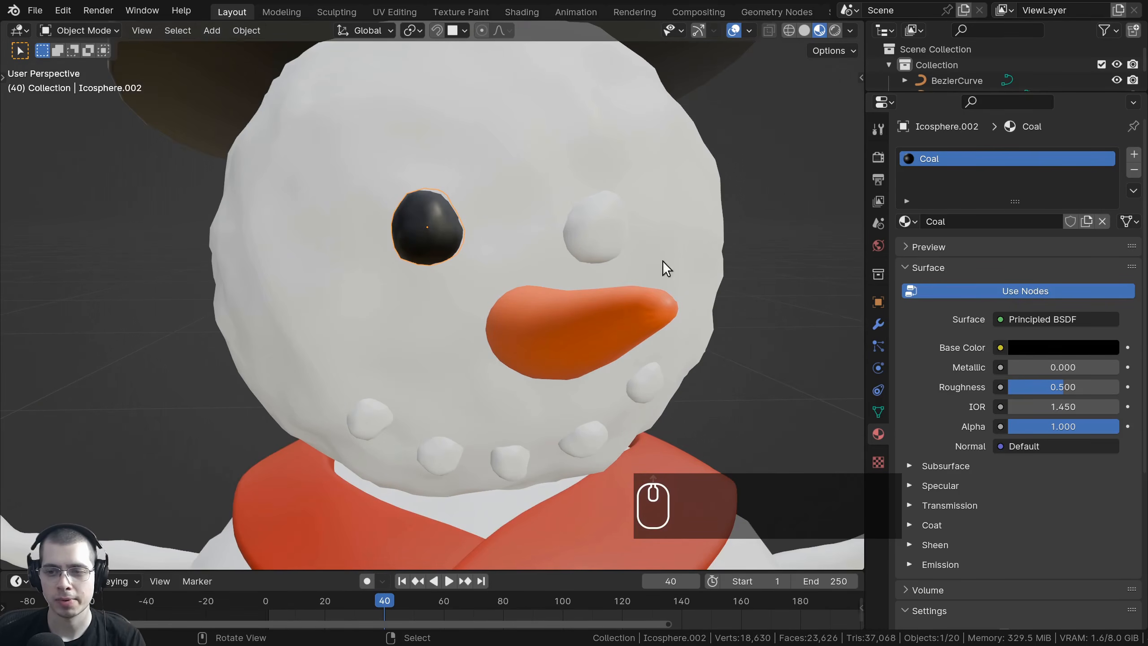
drag(1032, 387, 1110, 387)
- Assign the existing Coal material to the snowman's other eye
scroll(389, 286, down, 4)
middle_drag(389, 285, 389, 248)
scroll(389, 248, up, 2)
middle_drag(389, 248, 410, 250)
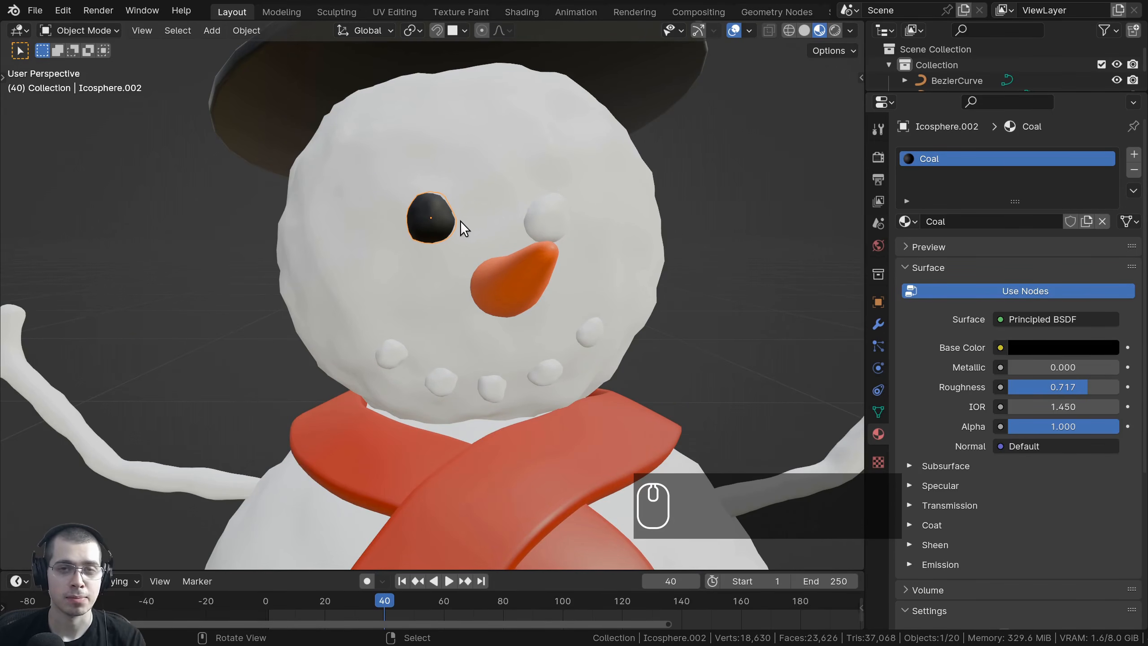
click(539, 221)
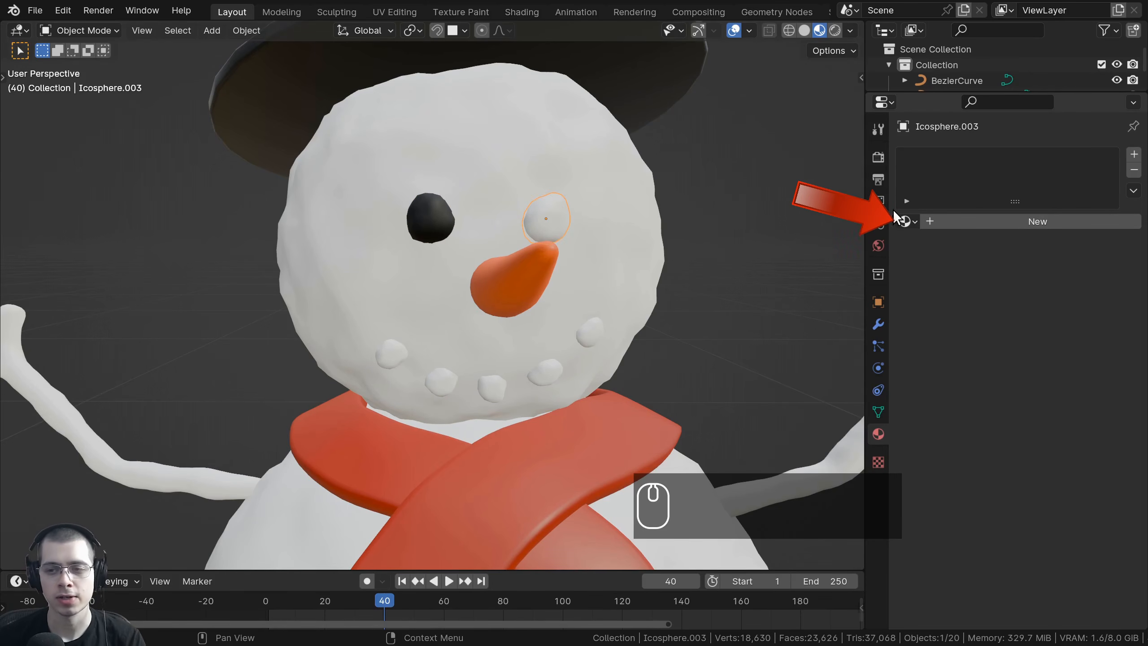
click(907, 222)
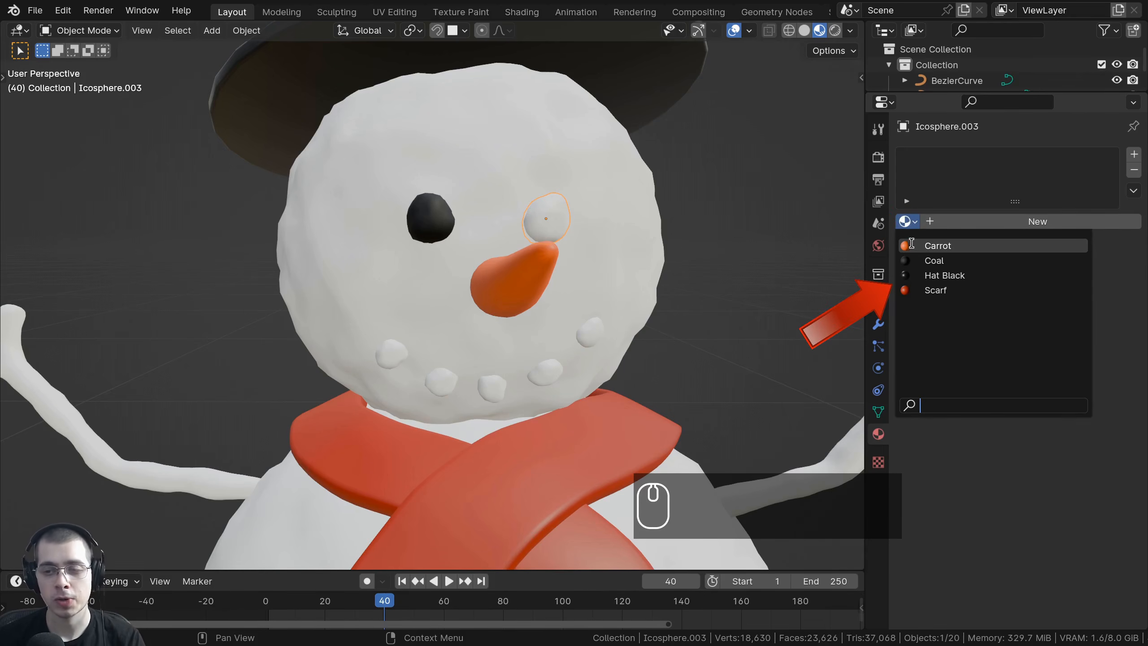
click(920, 277)
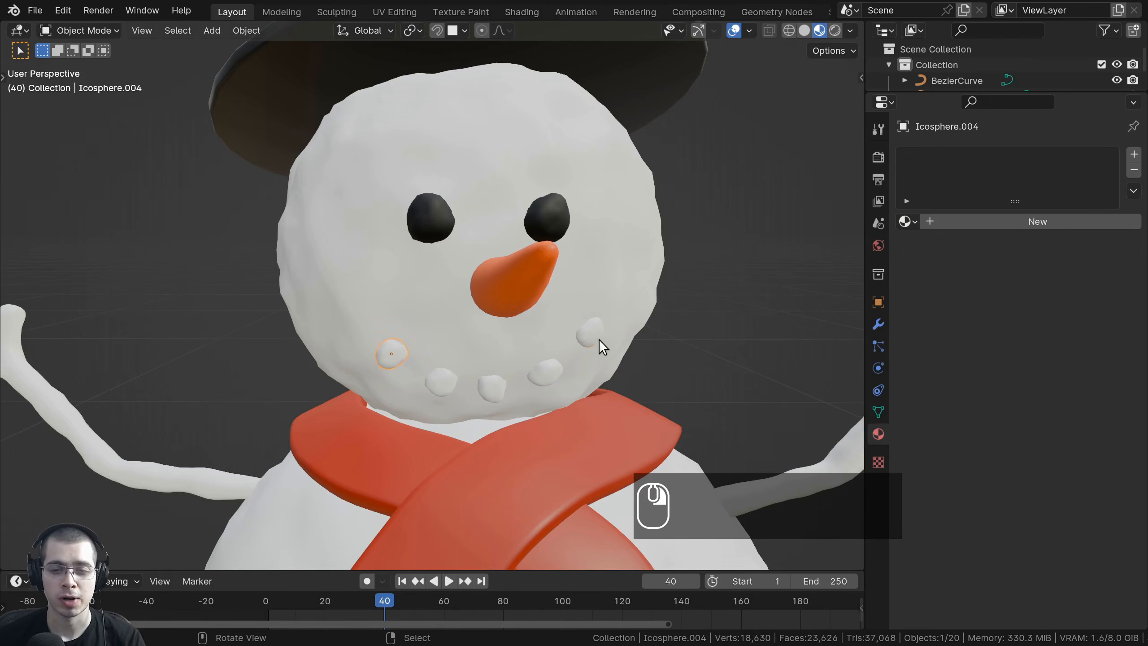
- Select the five mouth pieces with a coal eye as the active object and link its material to them
click(546, 373)
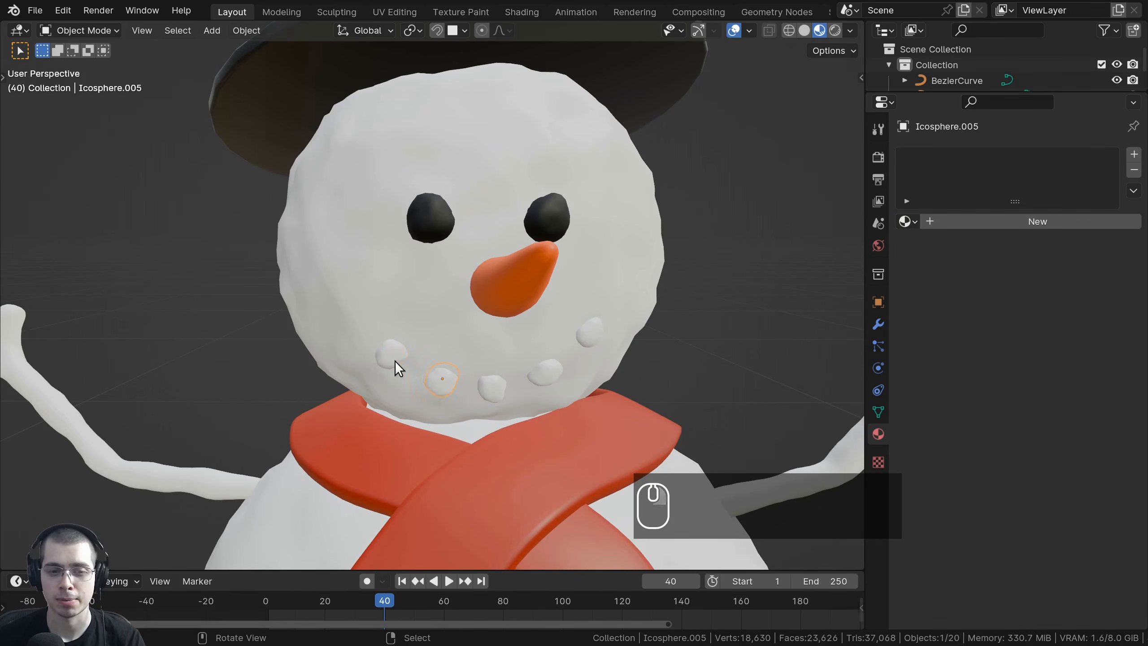
shift+click(439, 383)
shift+click(489, 388)
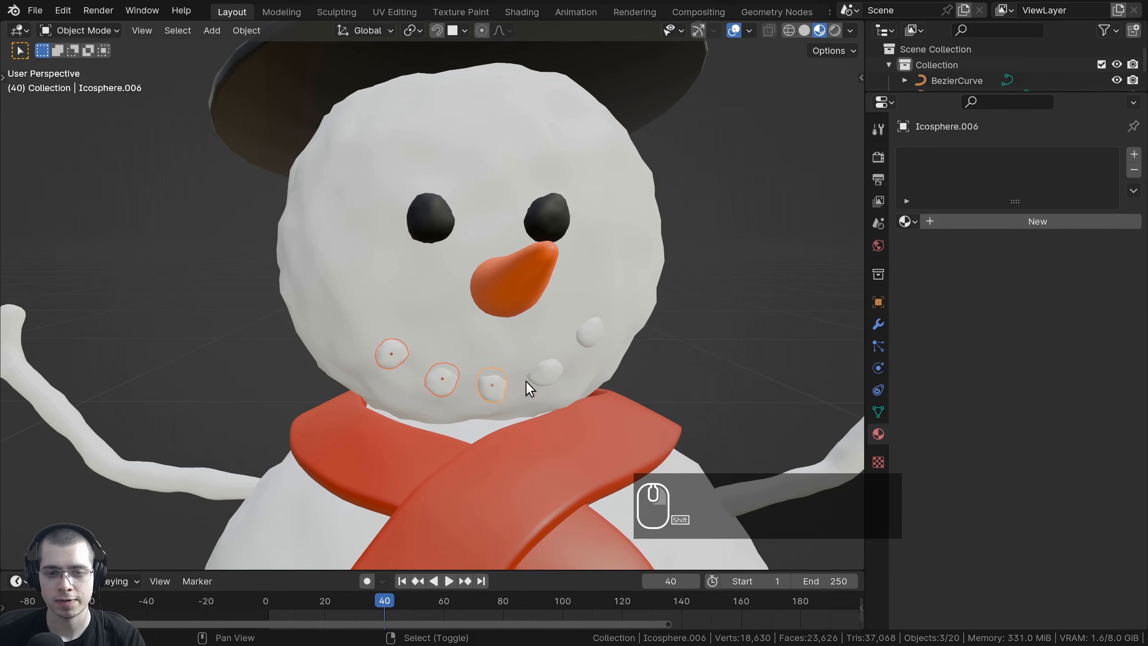
shift+click(537, 376)
shift+click(575, 332)
key(ctrl+z)
shift+click(582, 332)
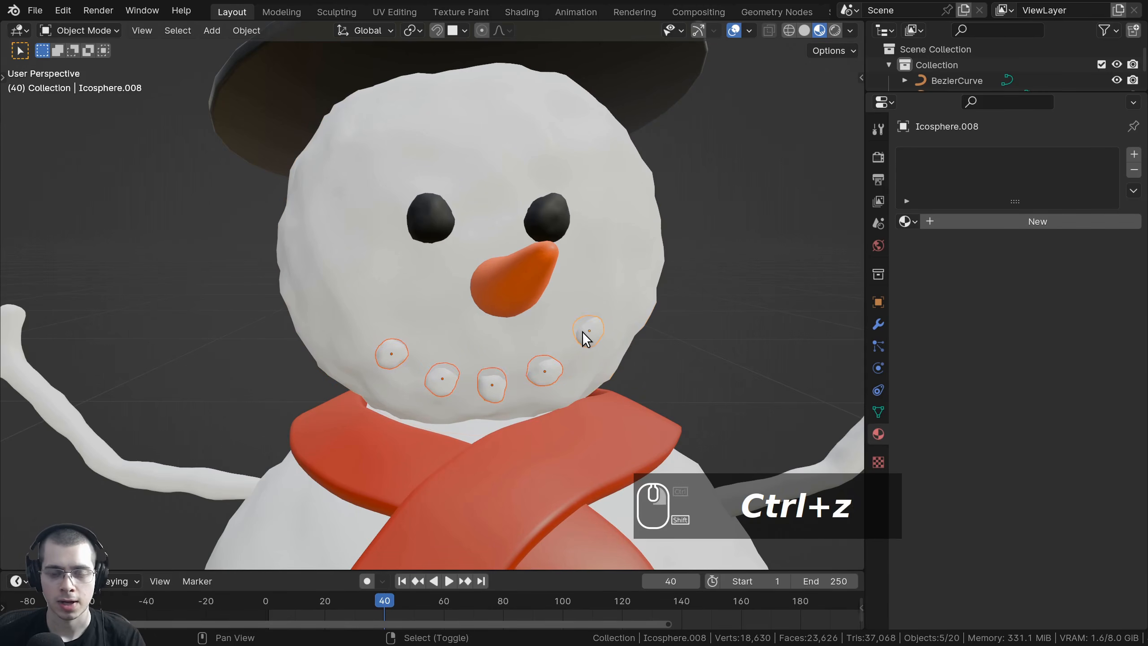
shift+click(557, 217)
middle_drag(548, 196, 512, 208)
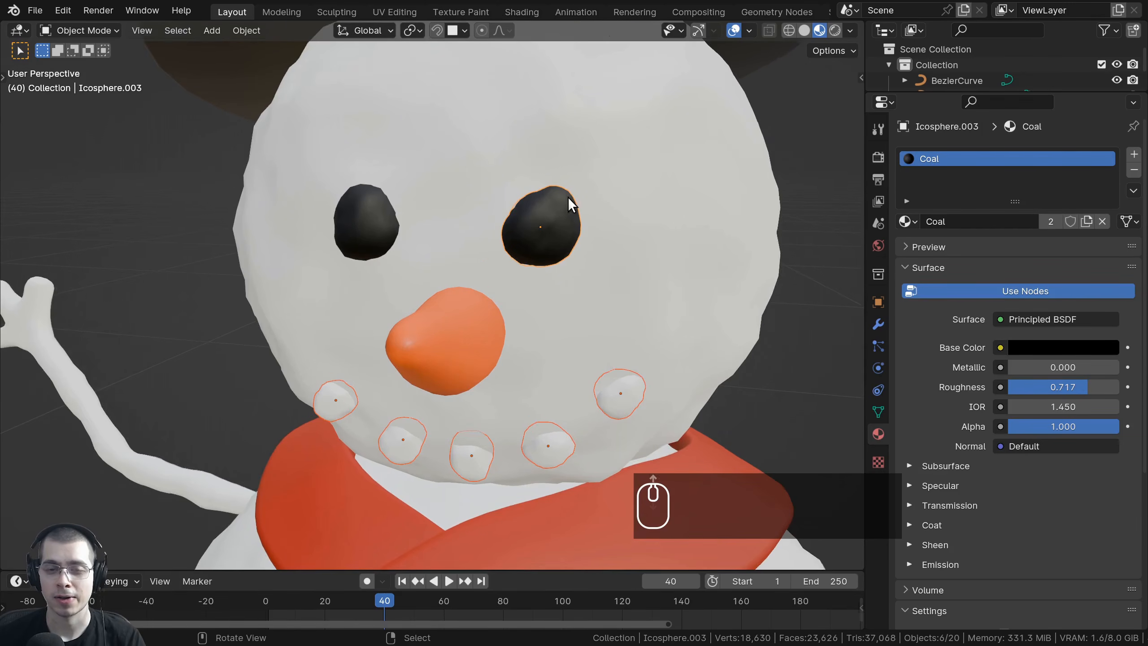
shift+middle_drag(565, 196, 524, 148)
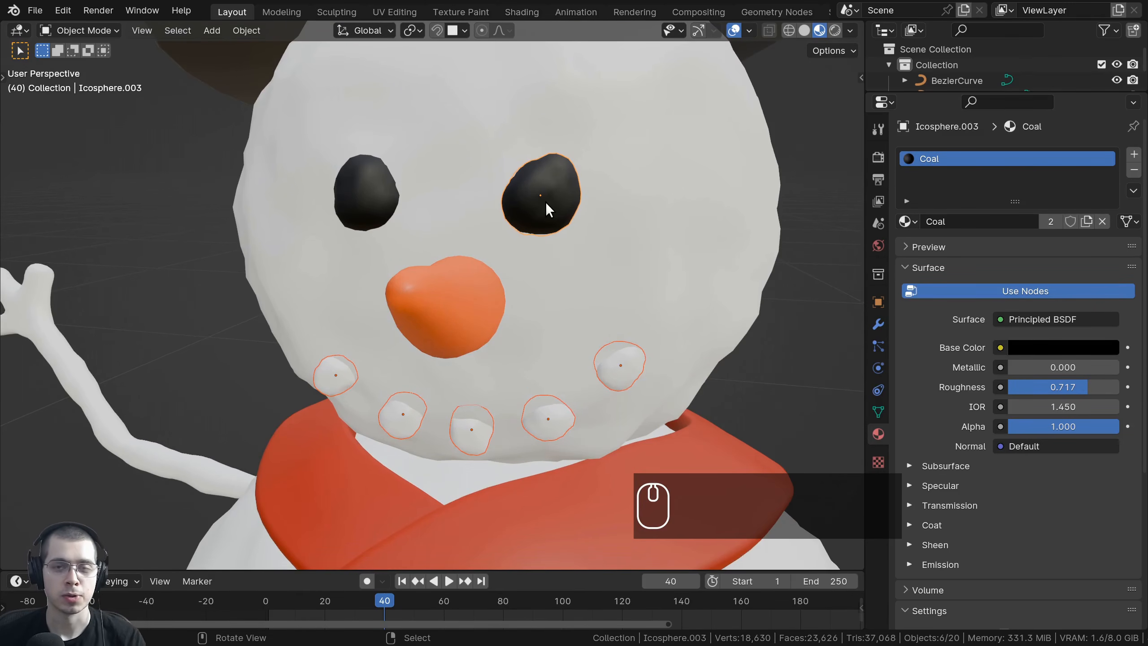
middle_drag(575, 204, 575, 206)
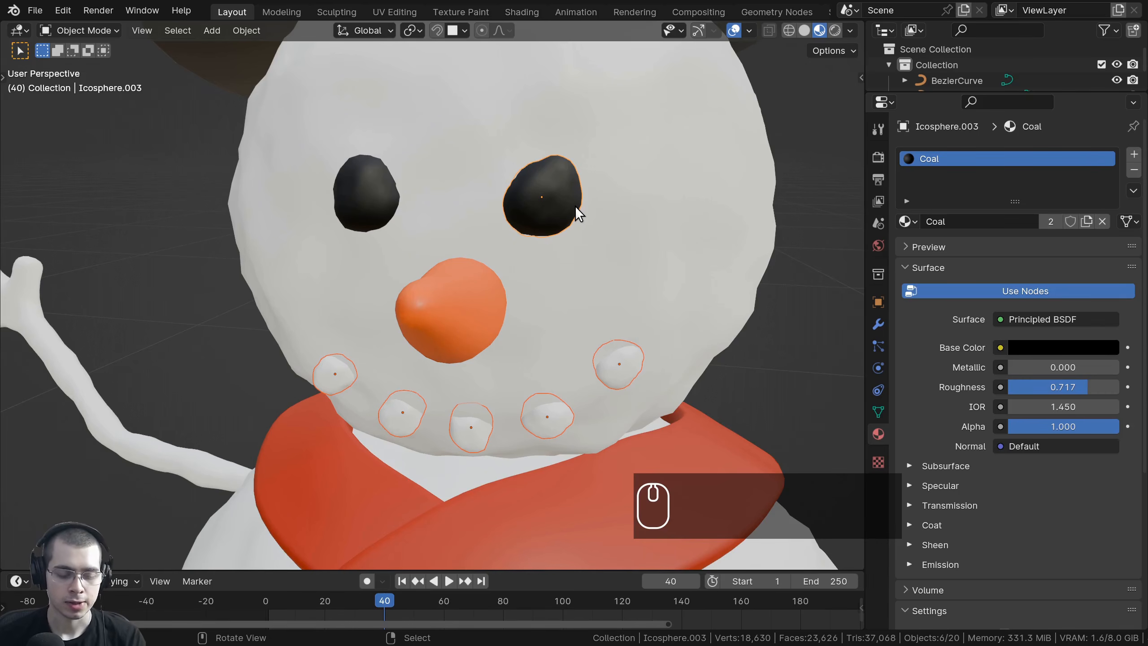
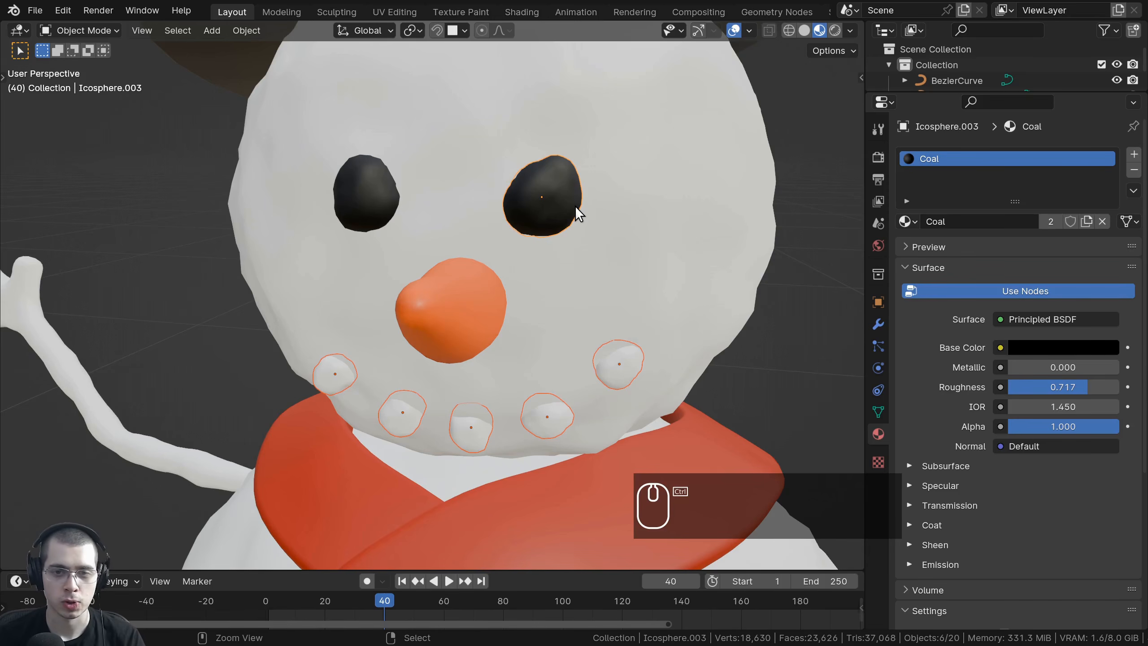
key(ctrl+l)
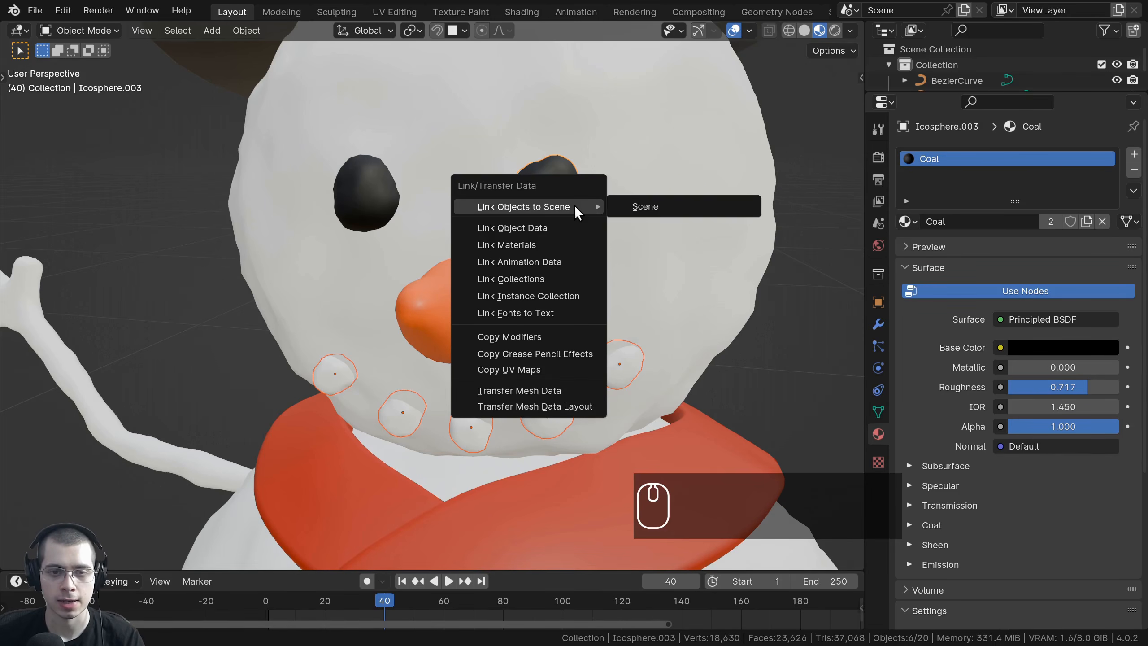
click(490, 247)
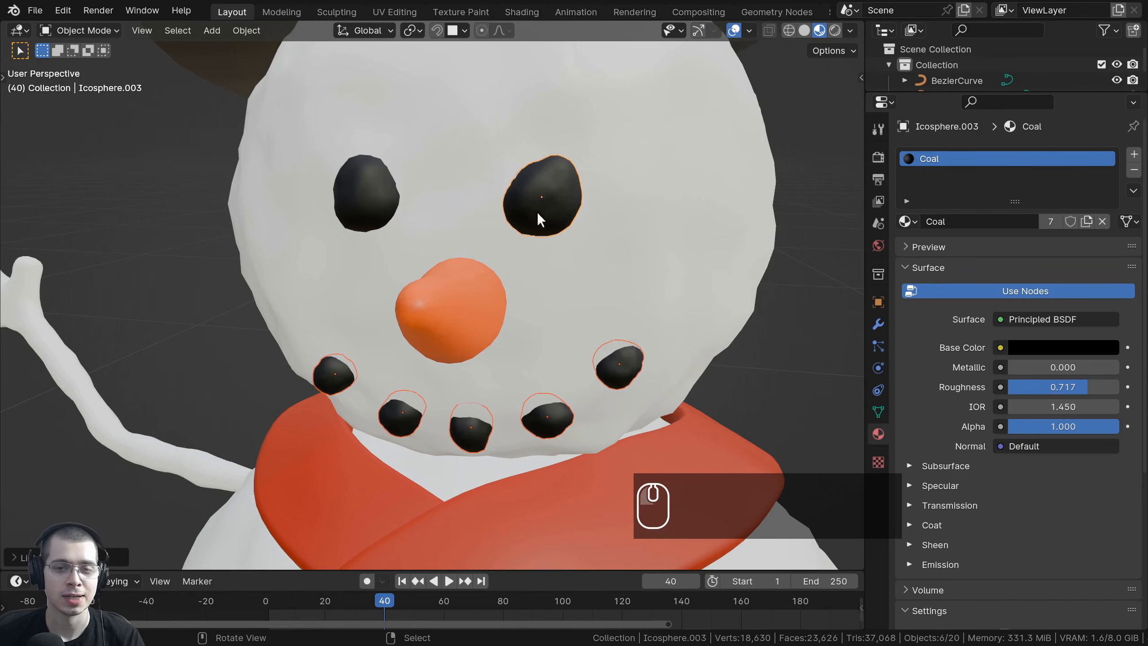
- Place the 3D cursor in the empty space beside the snowman's head and deselect all objects
scroll(554, 339, down, 3)
middle_drag(554, 339, 609, 252)
scroll(566, 273, down, 2)
shift+right_click(597, 301)
key(a)
key(a)
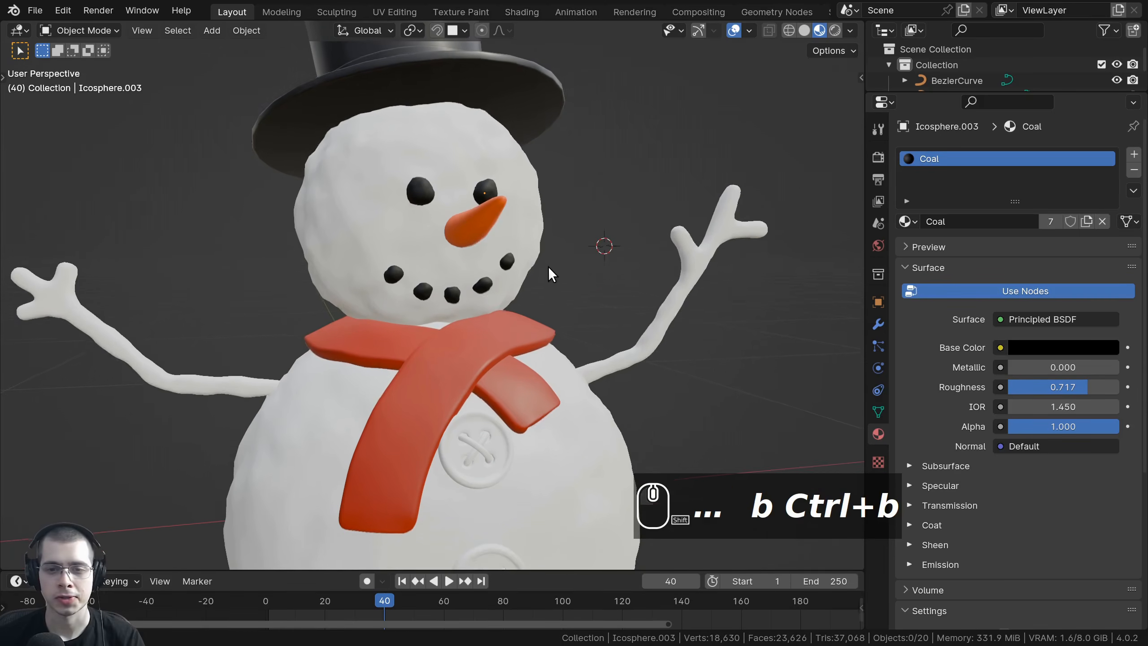
- Create a new material on the snowman's head and name it Snow
click(528, 172)
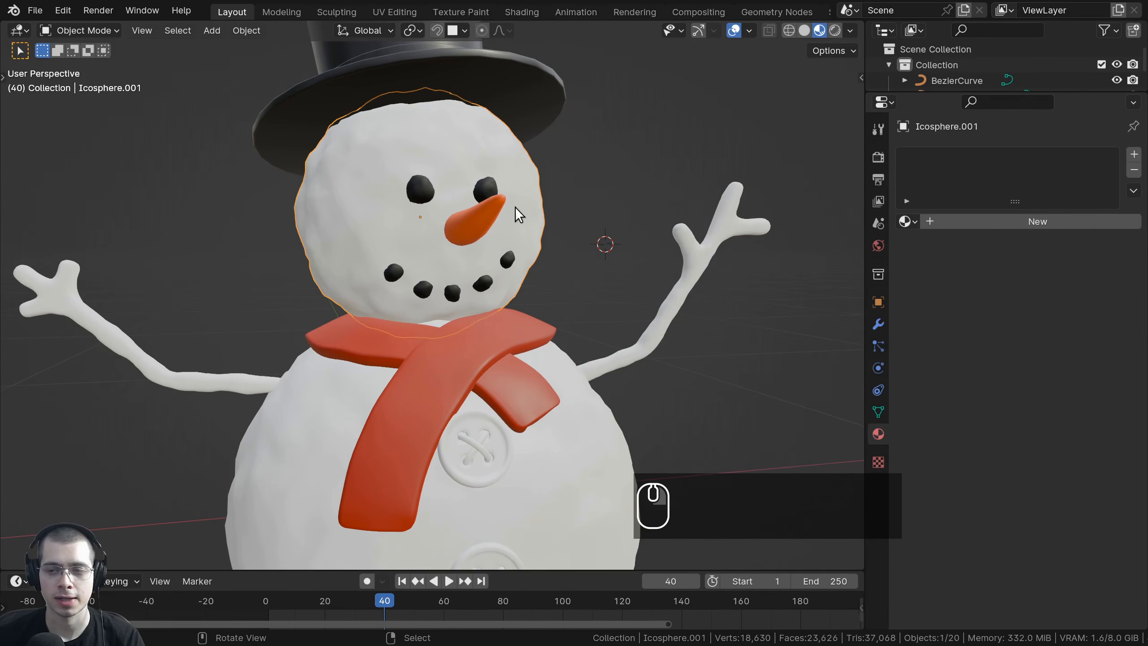
click(1023, 222)
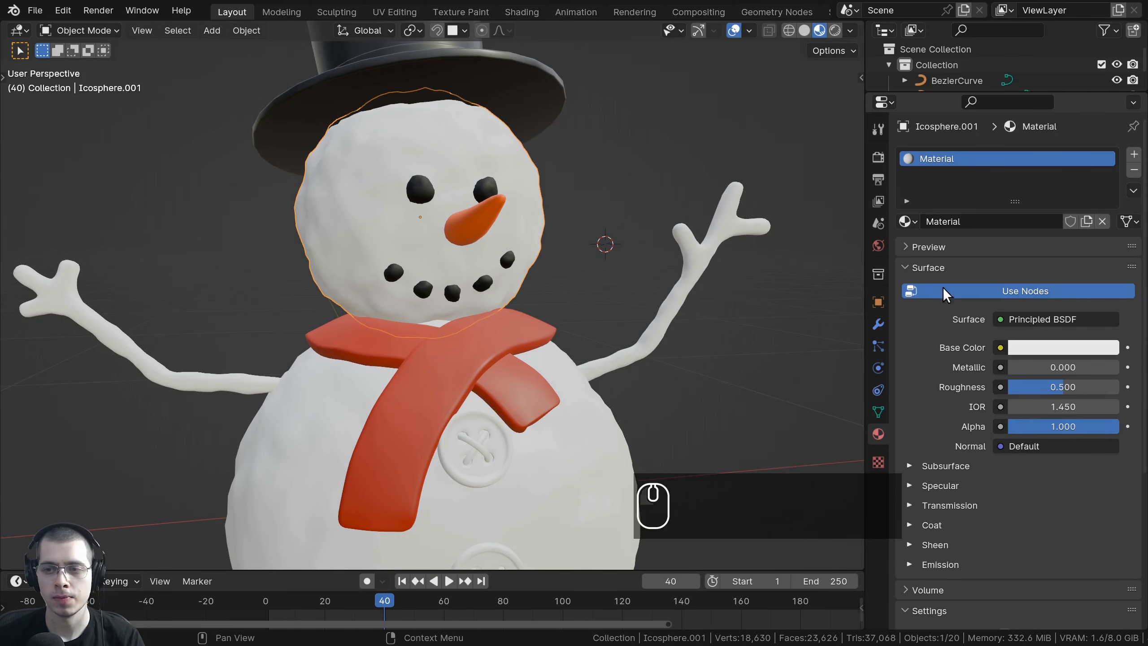
double_click(952, 221)
text(Snow)
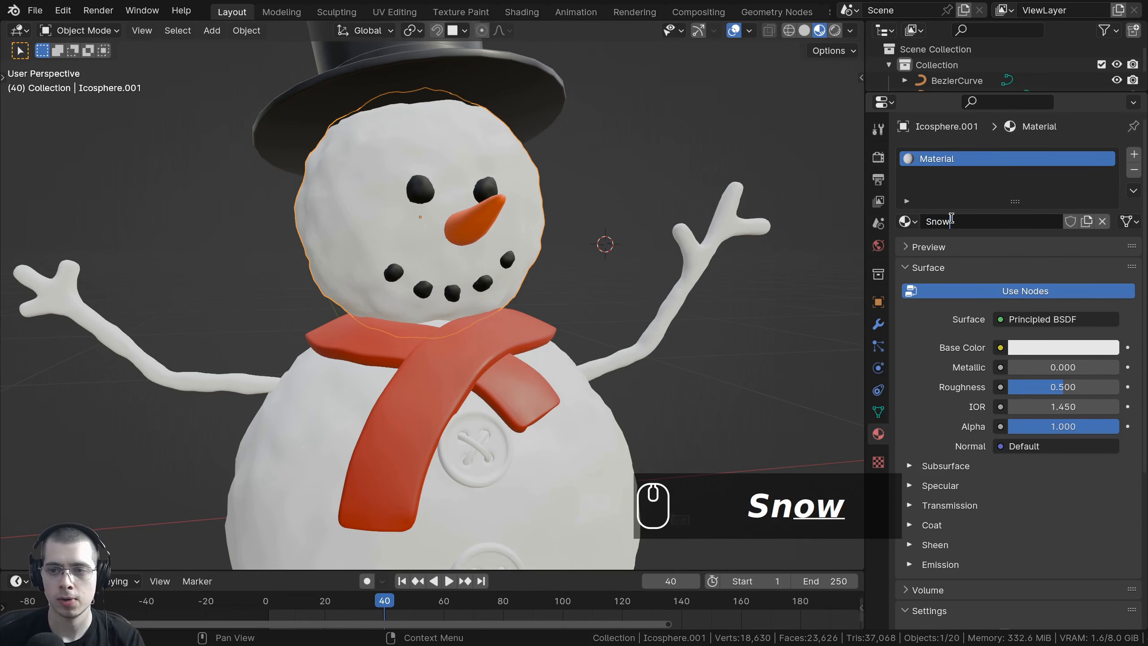
key(Return)
- Set the Snow material's base color to pure white
click(1036, 347)
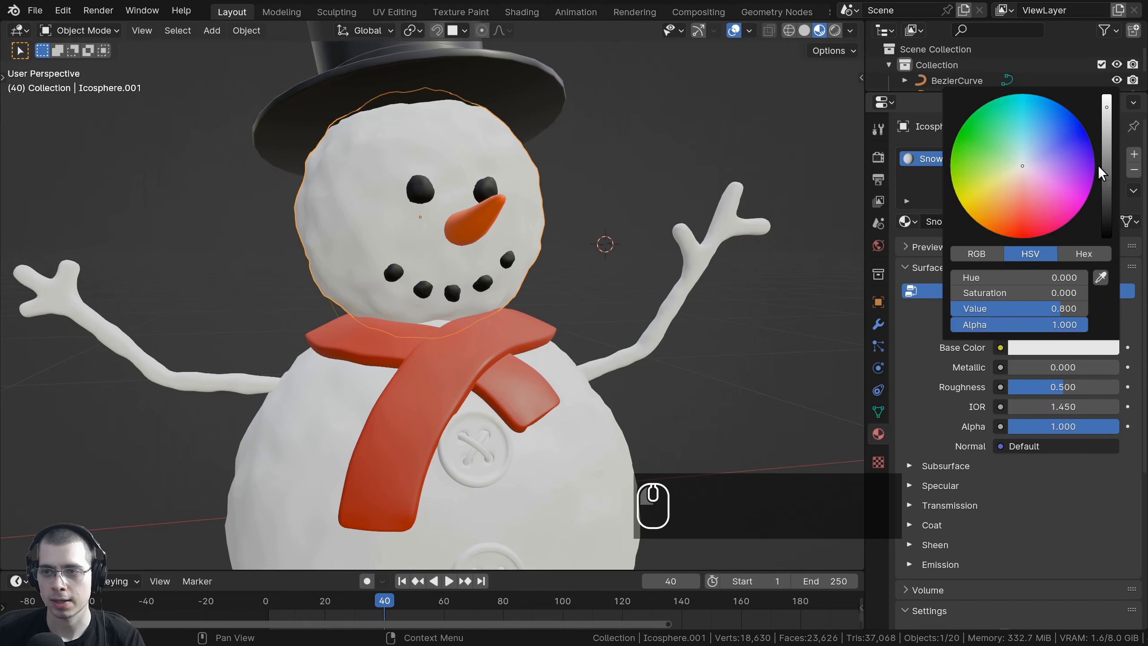
shift+middle_drag(619, 316, 617, 216)
scroll(615, 215, down, 1)
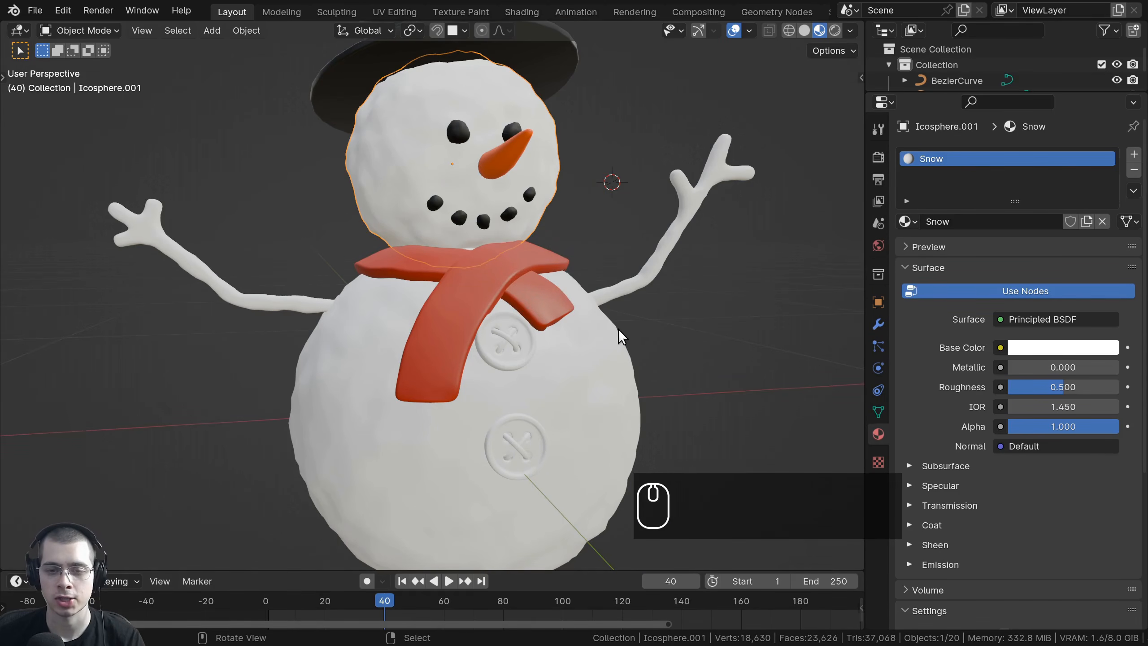
- Assign the existing Snow material to the snowman's body sphere
click(608, 338)
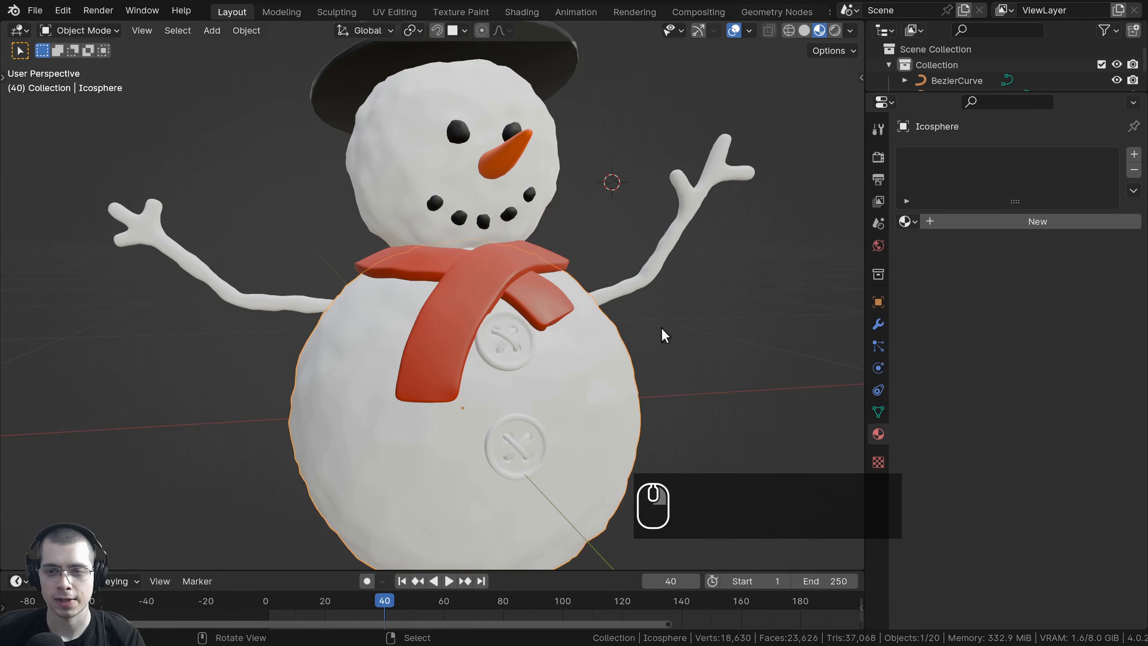
click(907, 221)
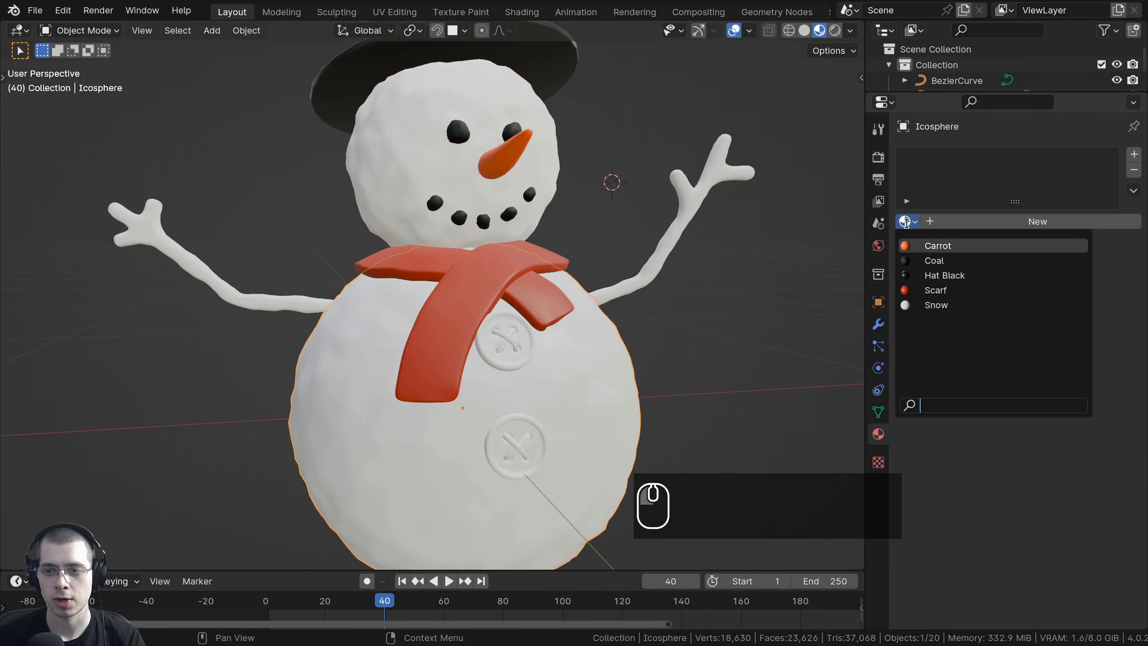
click(930, 306)
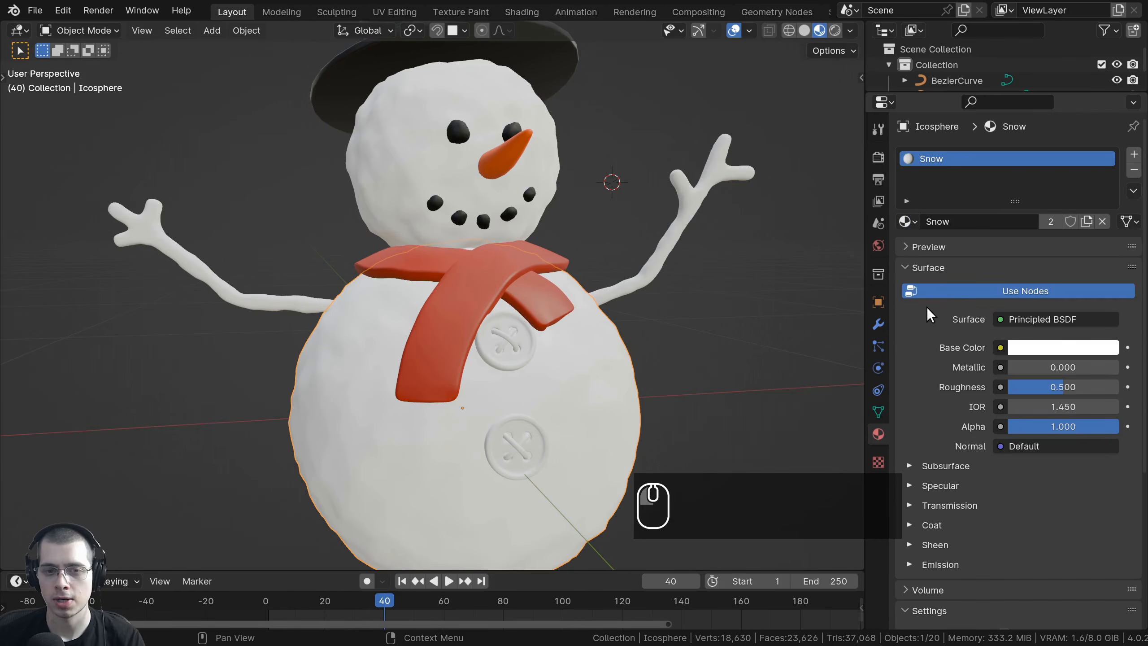
- Create a new material on the snowman's left branch arm and name it Bark
click(701, 196)
middle_drag(701, 196, 759, 365)
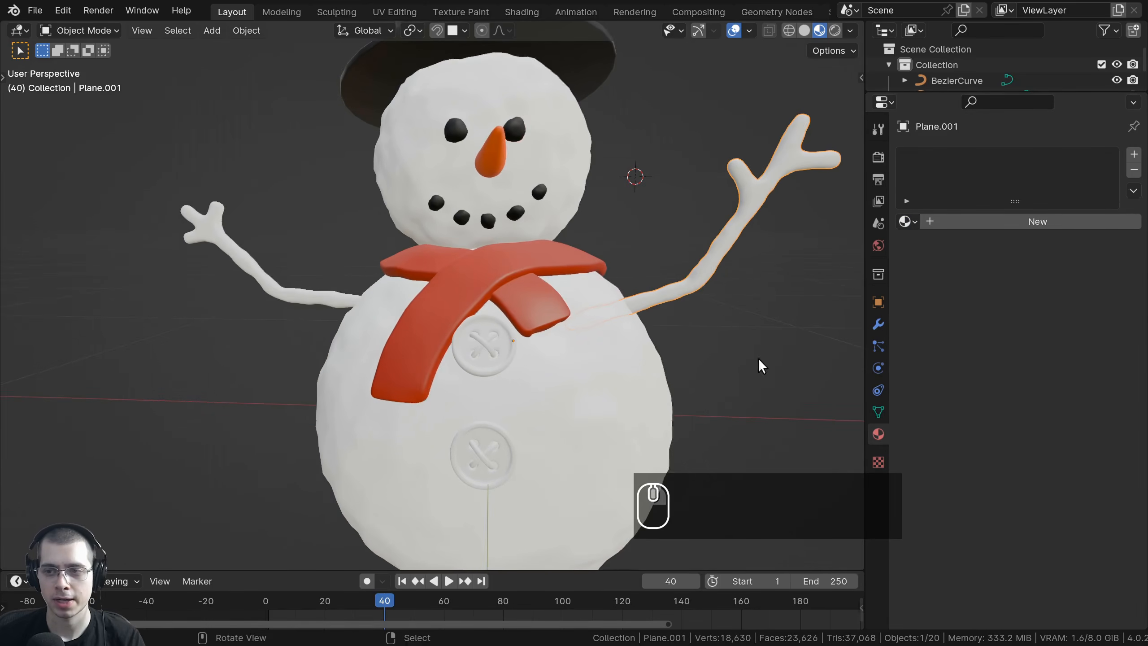
click(1019, 221)
click(980, 222)
text(Bark)
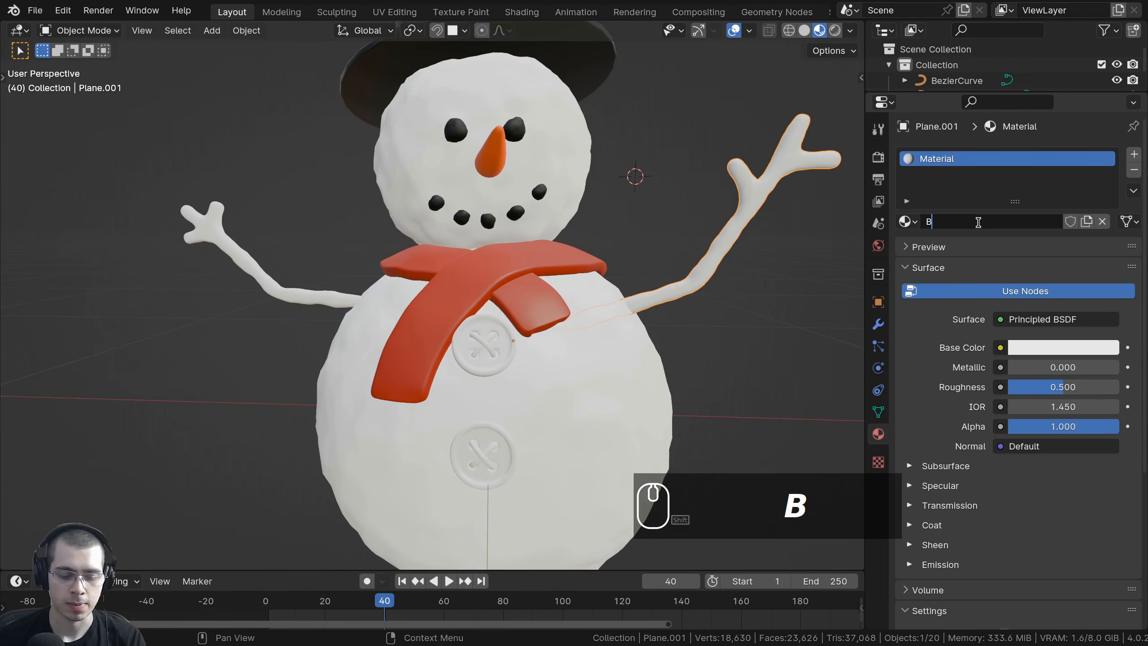
key(Return)
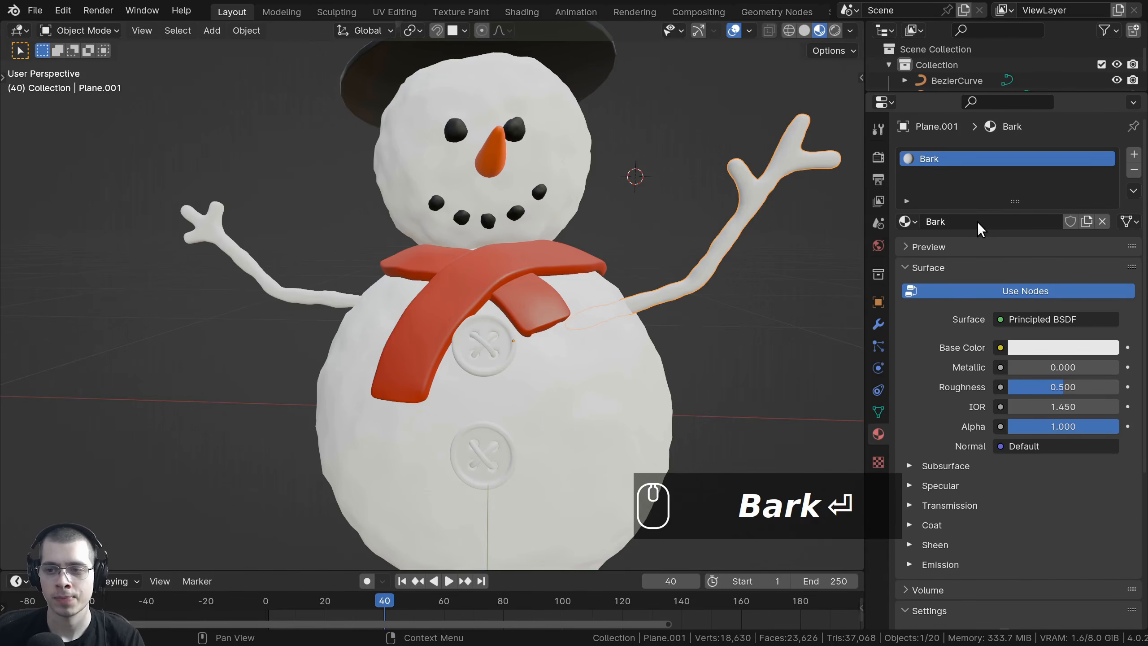
- Set the Bark base color to dark brown with hue 0.040, saturation 0.953 and value 0.072
click(1021, 346)
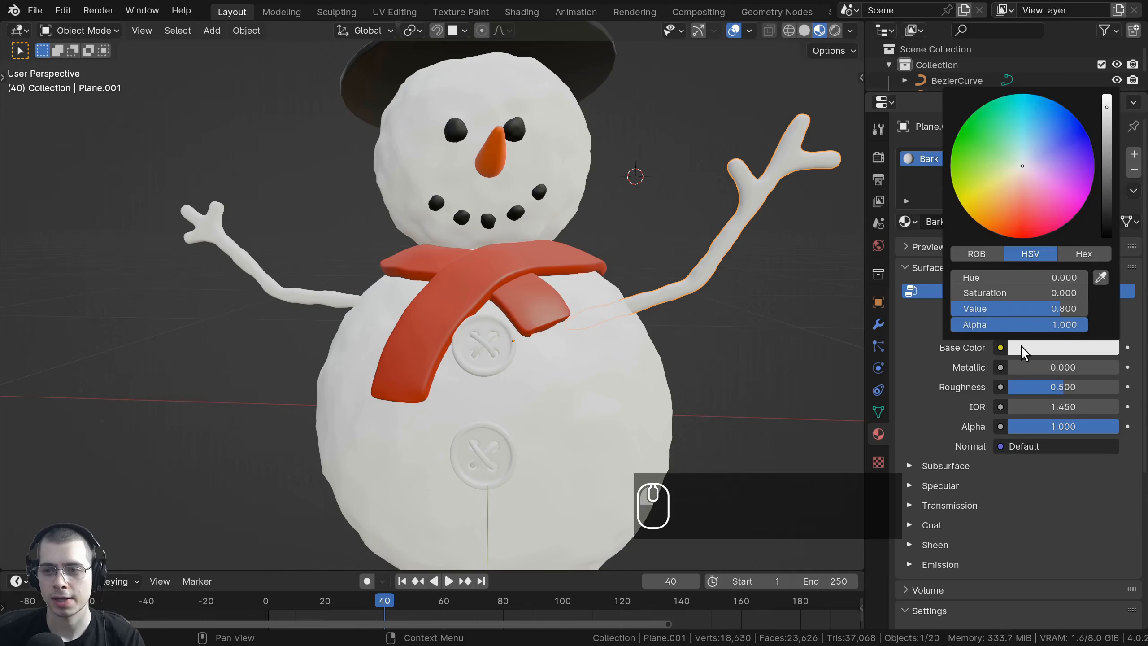
drag(1016, 174, 1002, 225)
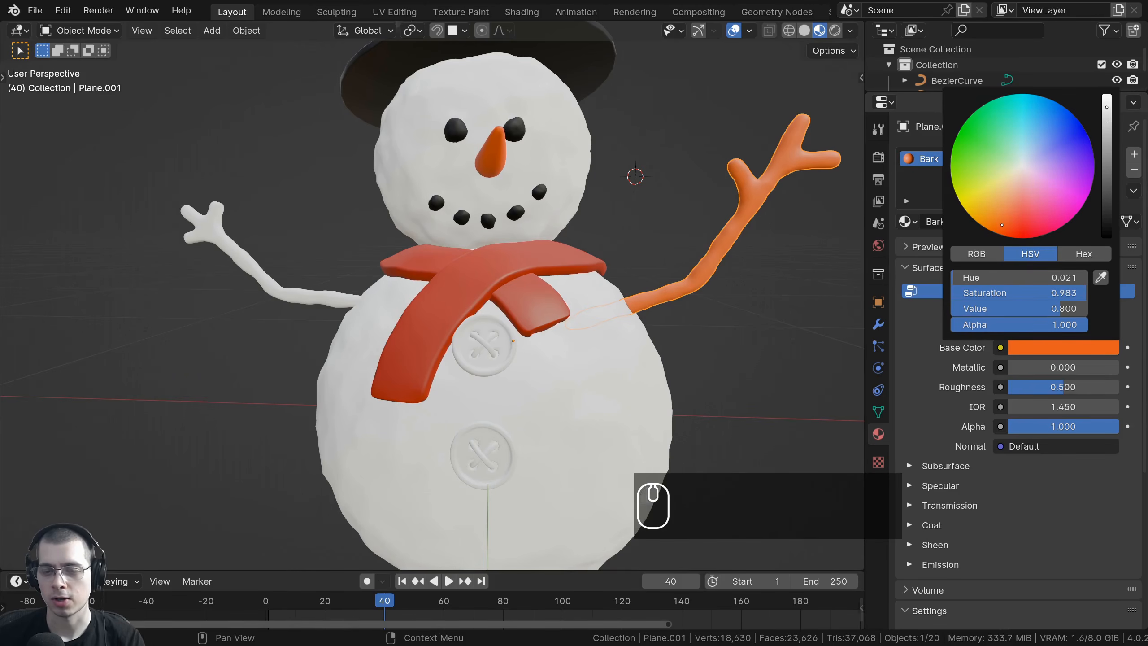
drag(1111, 118, 1107, 183)
drag(1018, 230, 996, 221)
drag(1106, 183, 1107, 195)
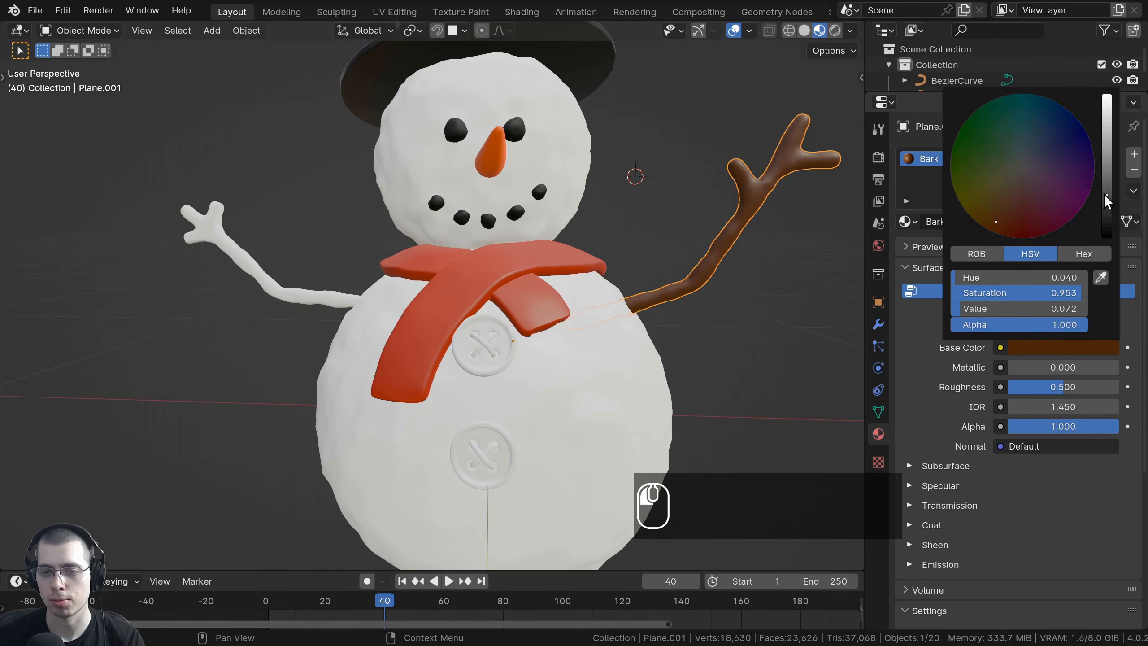
- Raise the Bark material's roughness to 0.833 so the arm looks less shiny
middle_drag(777, 300, 744, 327)
shift+middle_drag(606, 283, 386, 340)
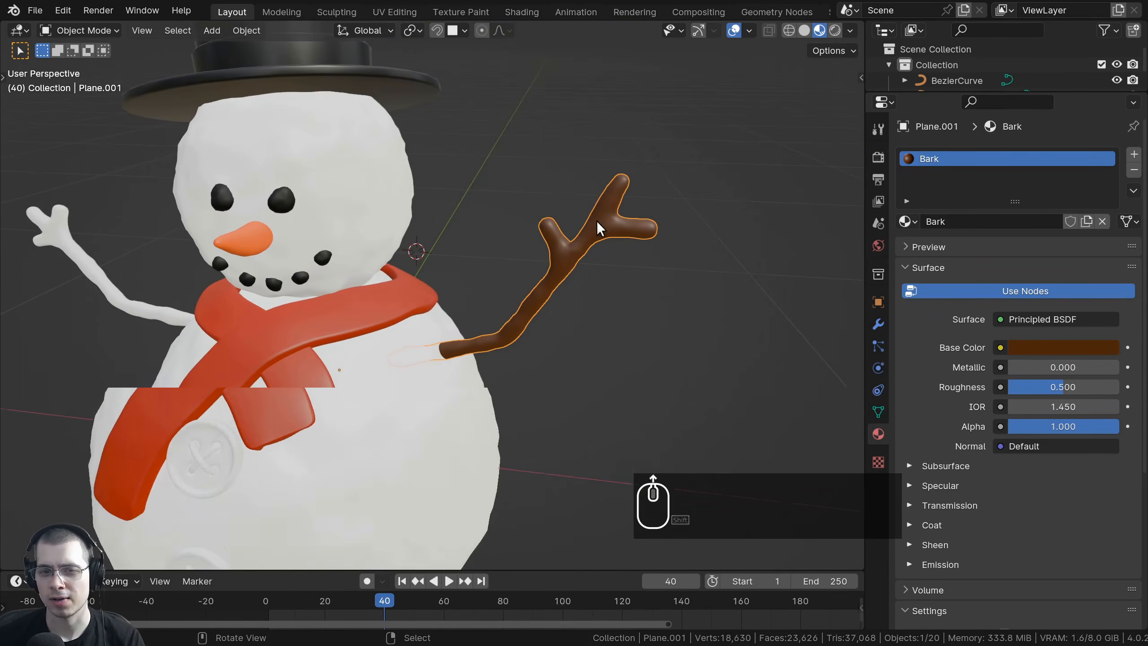
scroll(520, 219, up, 3)
middle_drag(597, 220, 466, 263)
scroll(557, 243, up, 2)
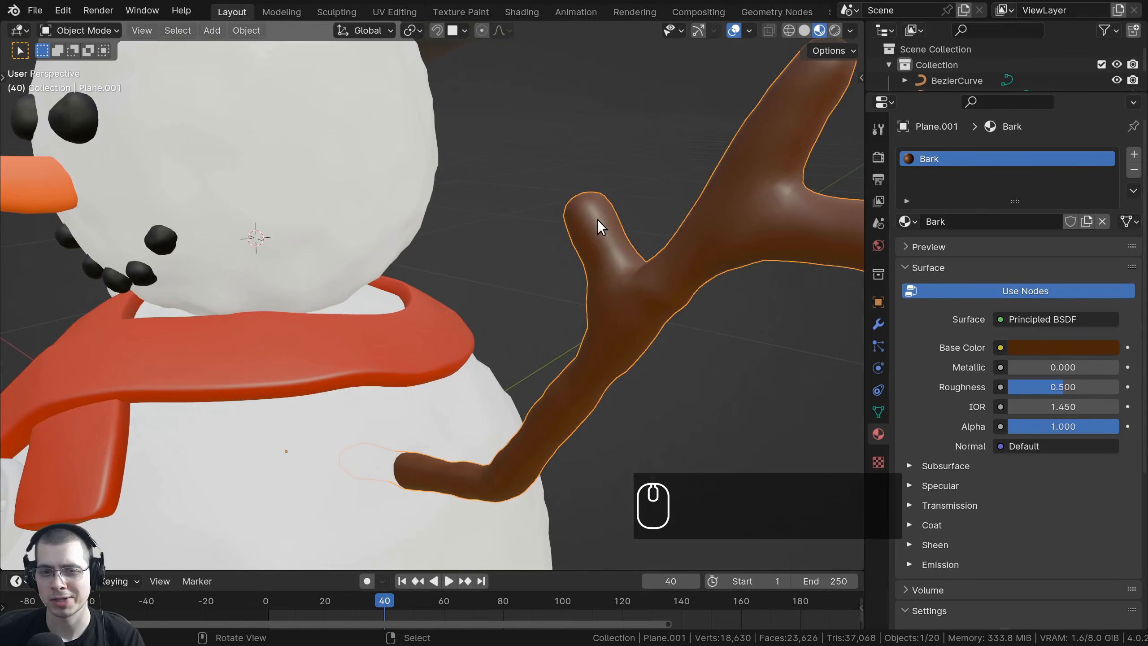
scroll(655, 249, down, 3)
middle_drag(671, 238, 647, 254)
drag(1022, 387, 1059, 387)
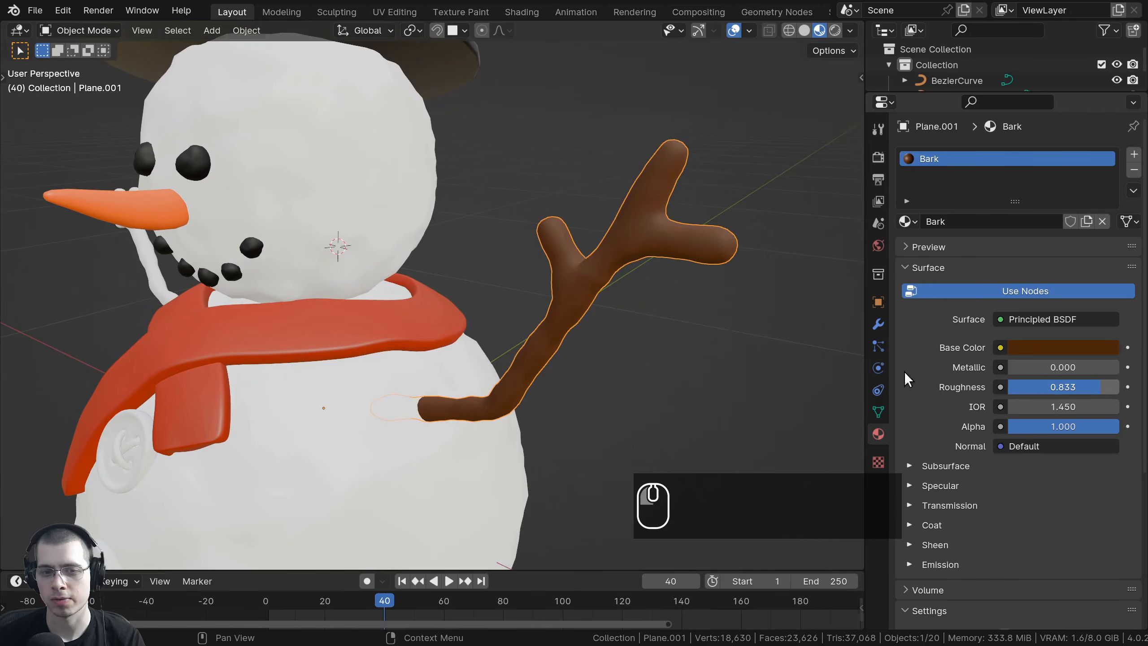
- Assign the existing Bark material to the snowman's other arm and save the file
scroll(394, 312, down, 4)
middle_drag(389, 311, 572, 285)
scroll(572, 285, up, 1)
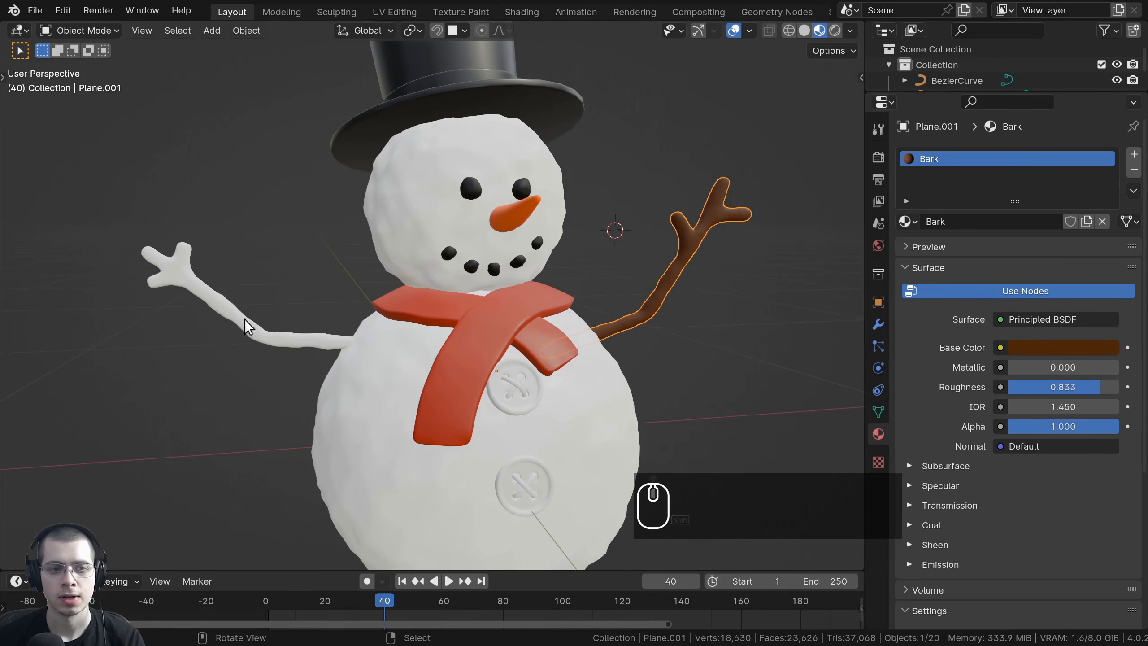
click(188, 266)
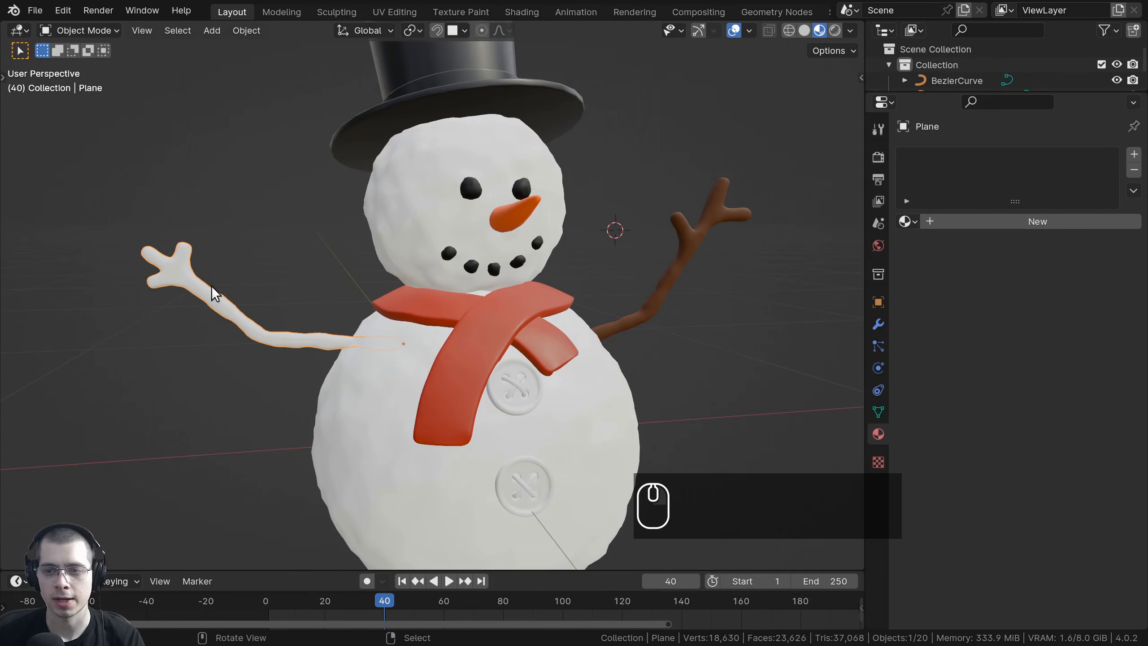
key(ctrl+s)
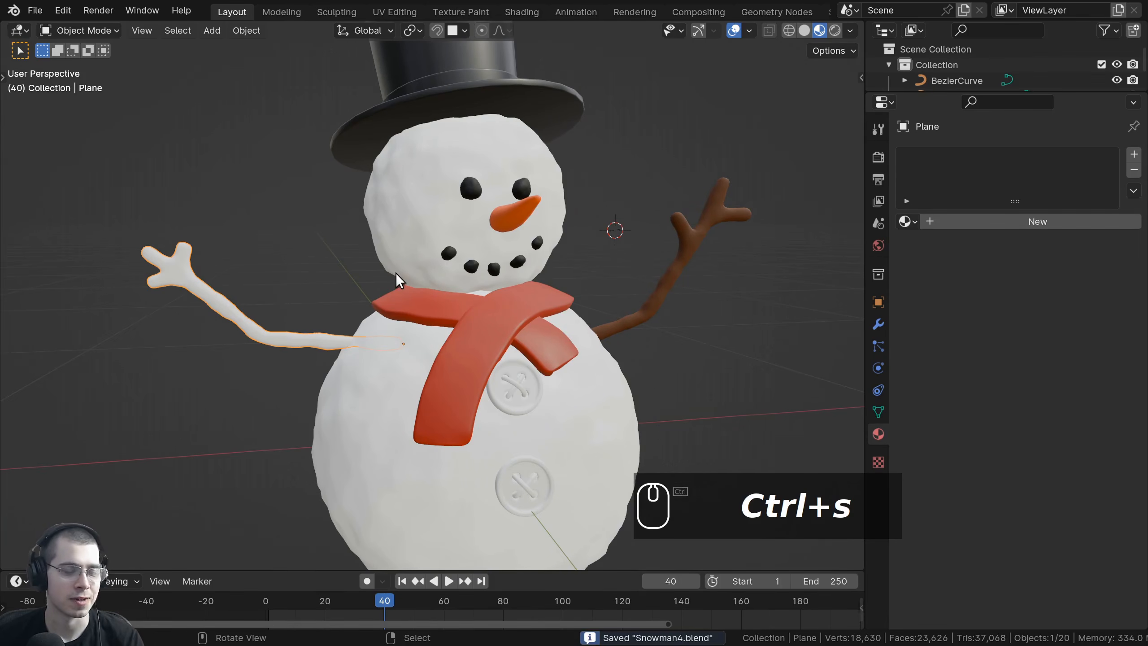
click(907, 221)
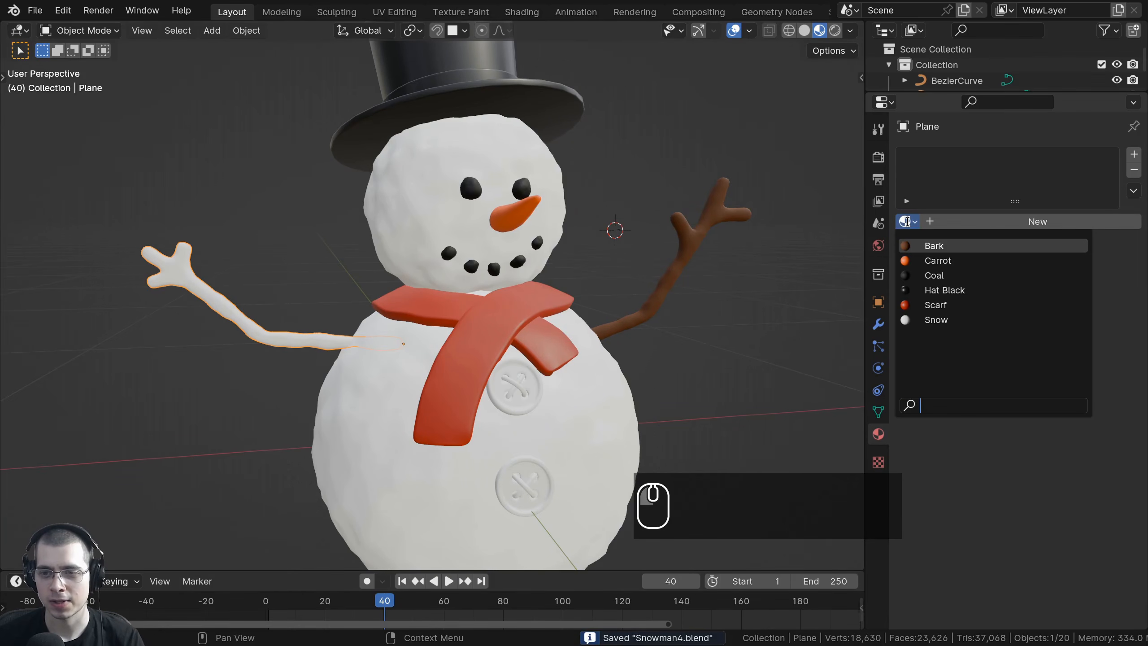
click(924, 249)
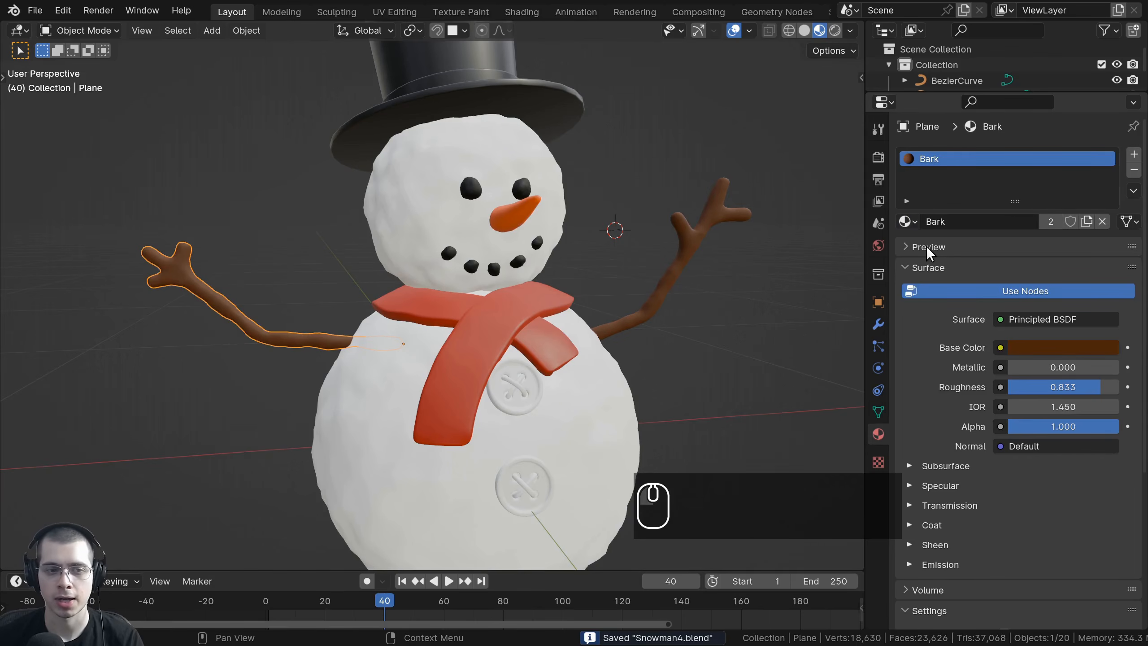
- Create a new material on the upper button and name it Button
shift+scroll(569, 213, up, 2)
scroll(556, 200, up, 3)
scroll(474, 237, up, 2)
shift+scroll(482, 280, up, 1)
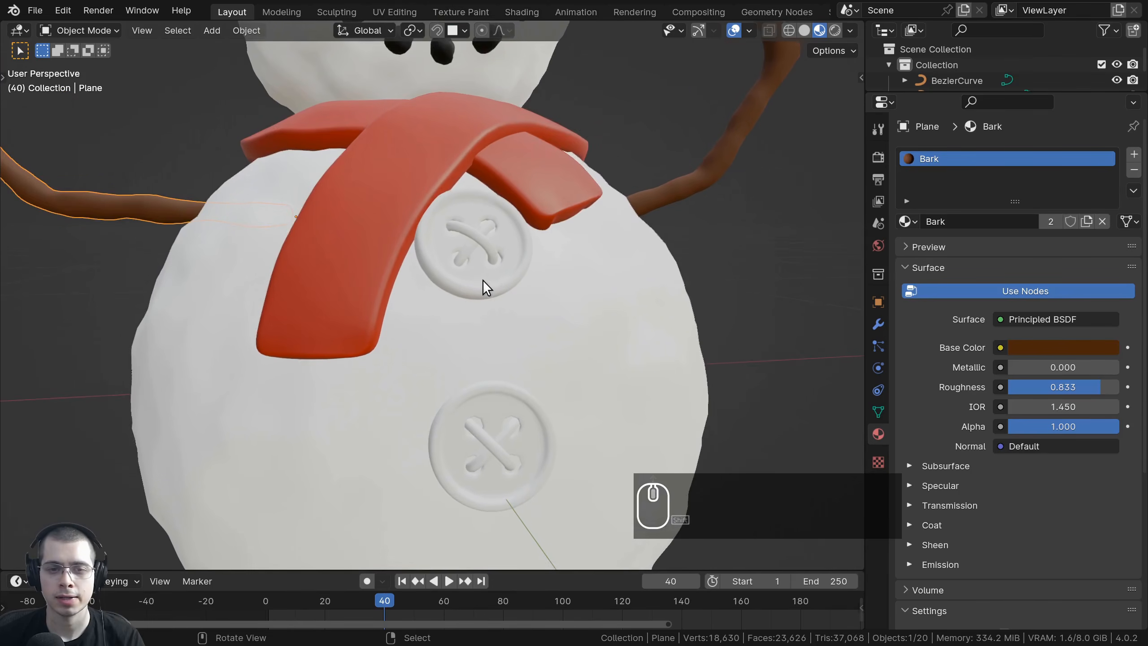
click(476, 280)
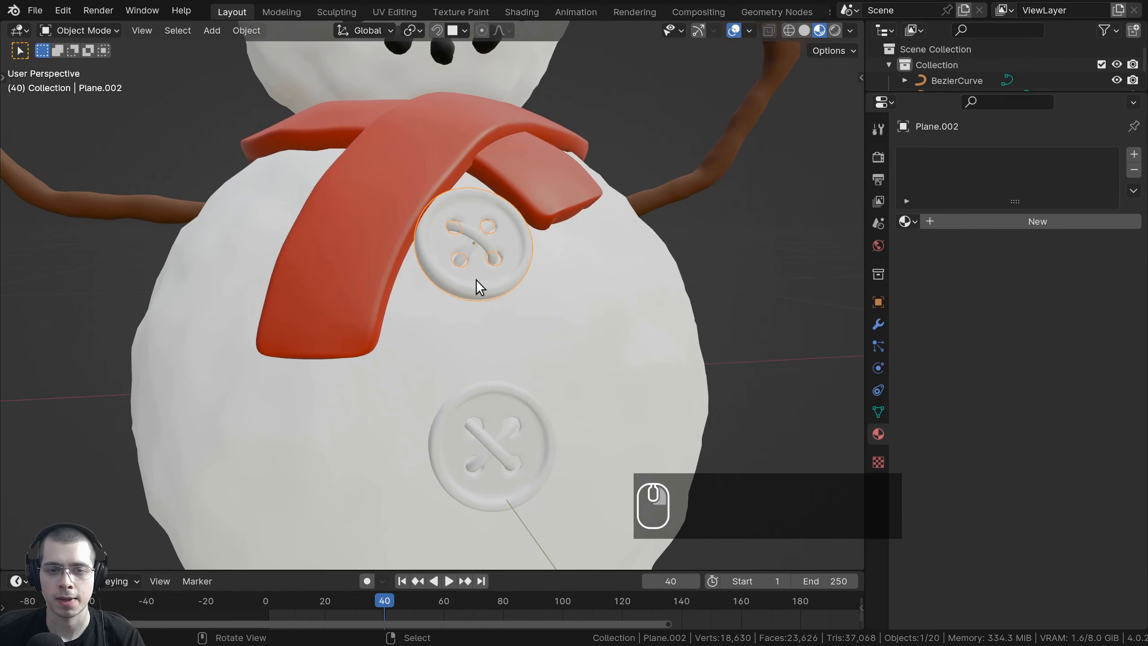
click(1006, 219)
double_click(1000, 222)
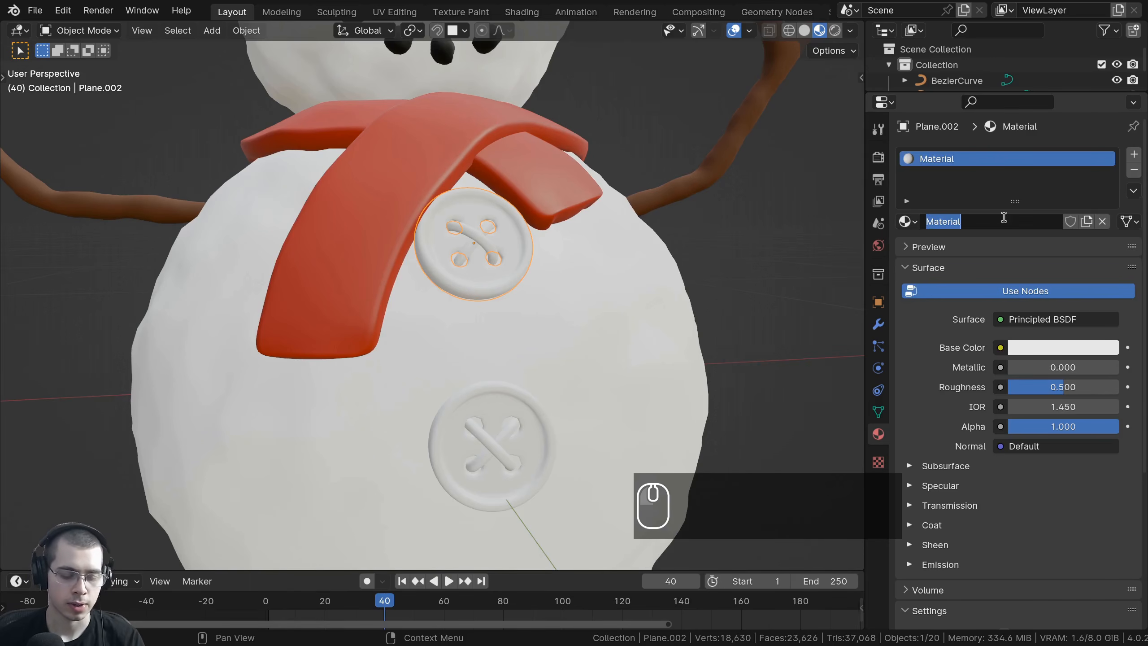
text(Button)
key(Return)
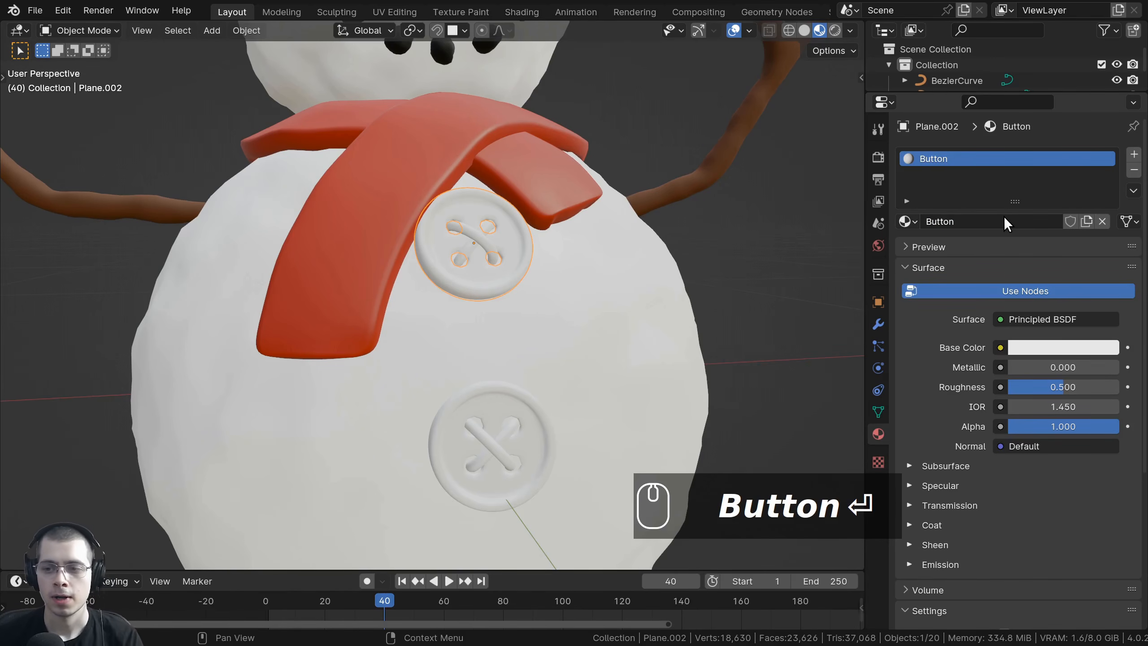
- Give the Button material a saturated blue base color and set its roughness to 0.392
click(1049, 347)
drag(1032, 162, 1070, 112)
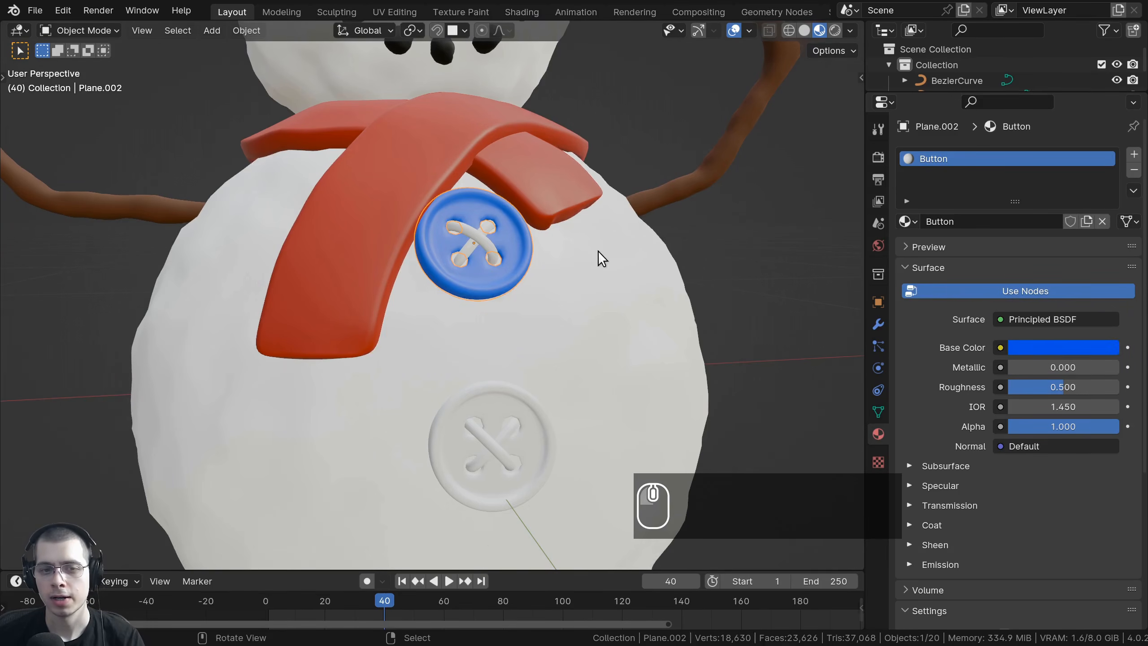
scroll(443, 311, up, 3)
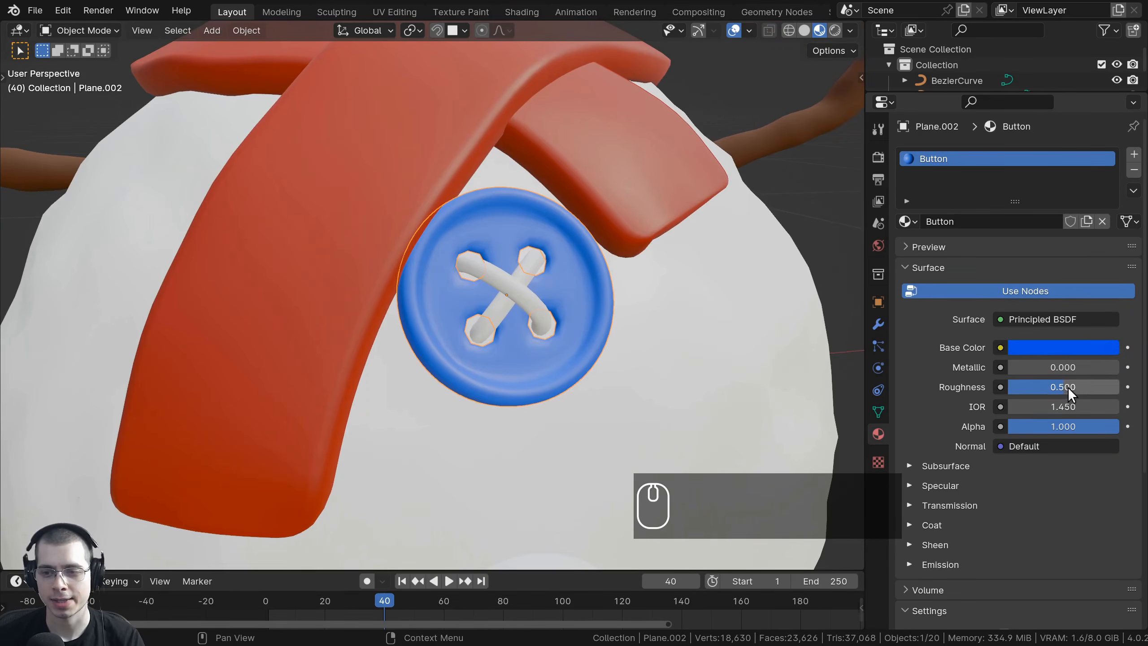
drag(1063, 386, 1051, 387)
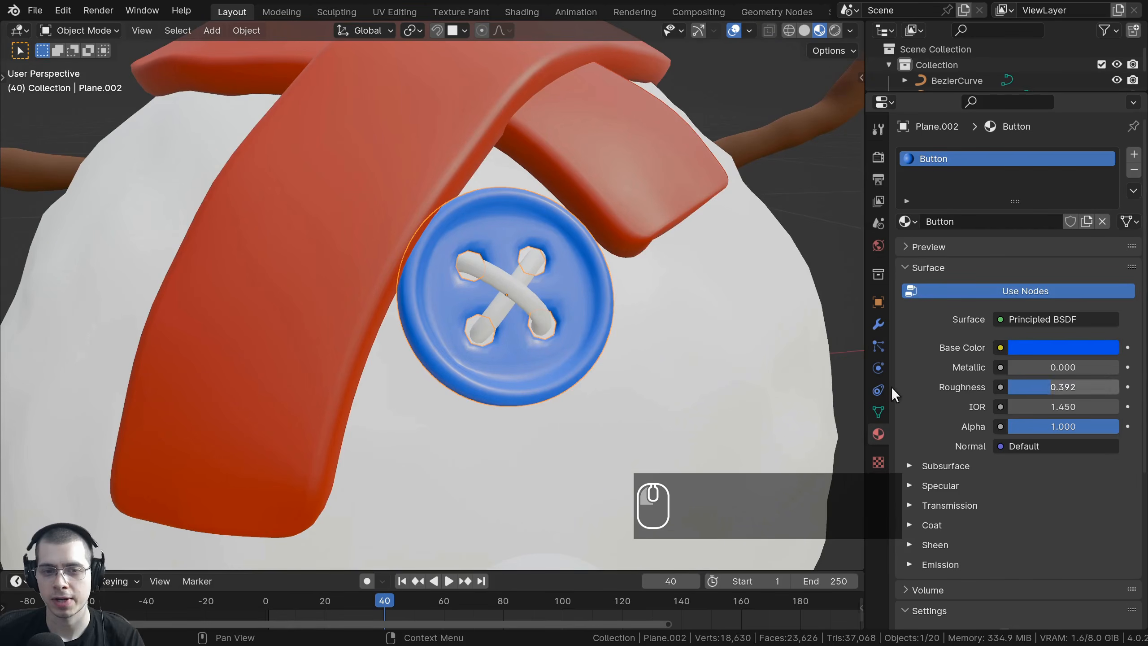
- Apply the Button material from the upper button directly onto the lower button in the viewport
scroll(559, 354, down, 3)
middle_drag(560, 354, 563, 337)
shift+middle_drag(564, 337, 556, 342)
scroll(557, 331, up, 2)
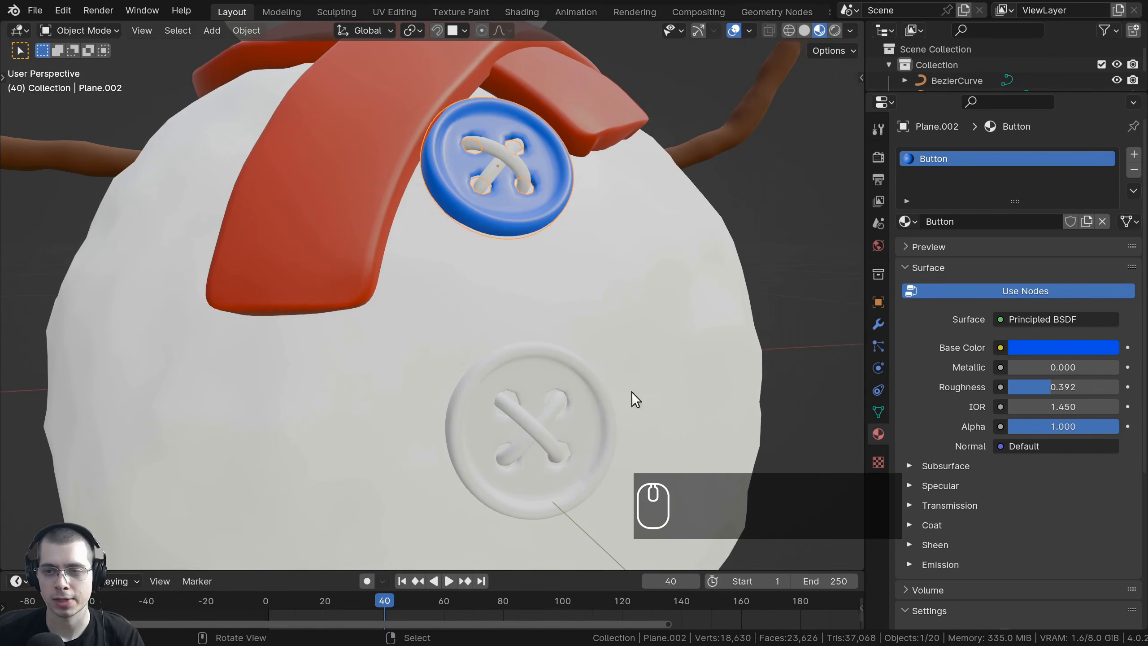
click(910, 221)
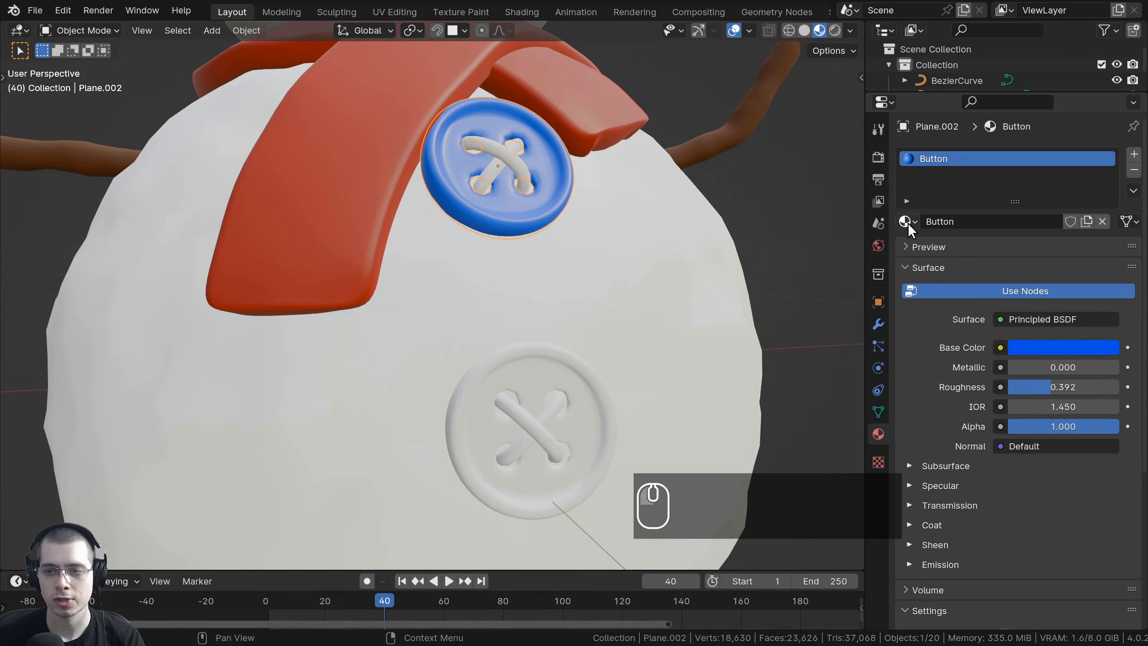
drag(908, 222, 590, 308)
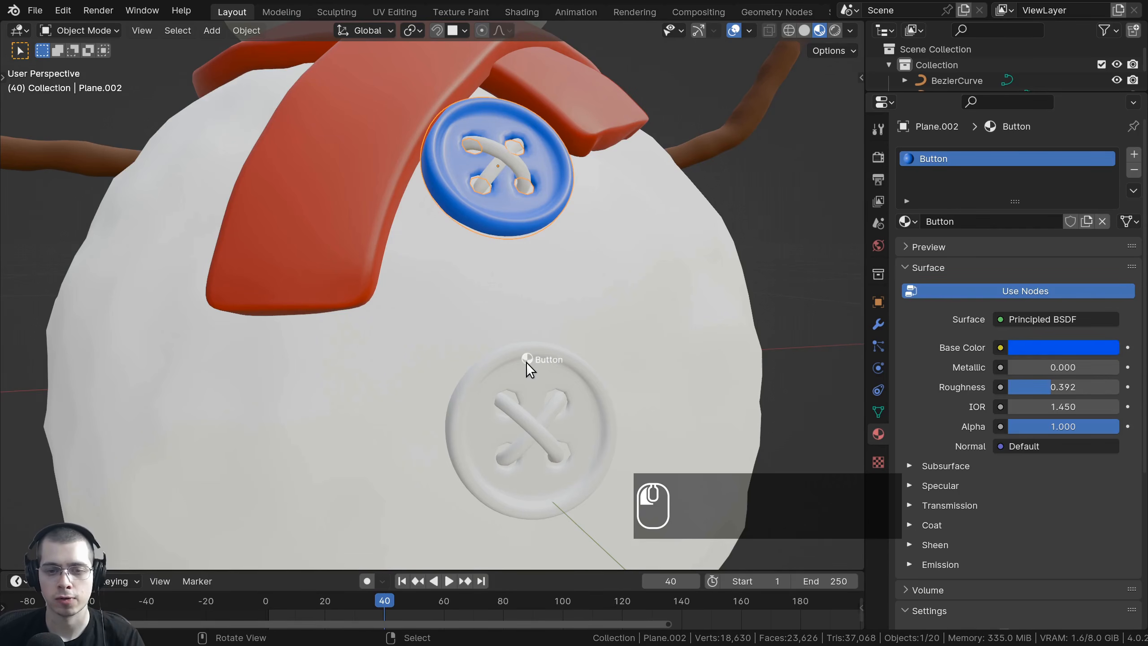
drag(526, 362, 526, 363)
- Create a new material on the upper button's thread and name it Thread
scroll(598, 246, down, 4)
scroll(572, 327, up, 1)
mouse_move(502, 312)
middle_down()
mouse_move(572, 327)
mouse_move(506, 343)
mouse_move(506, 326)
middle_up()
scroll(506, 343, up, 1)
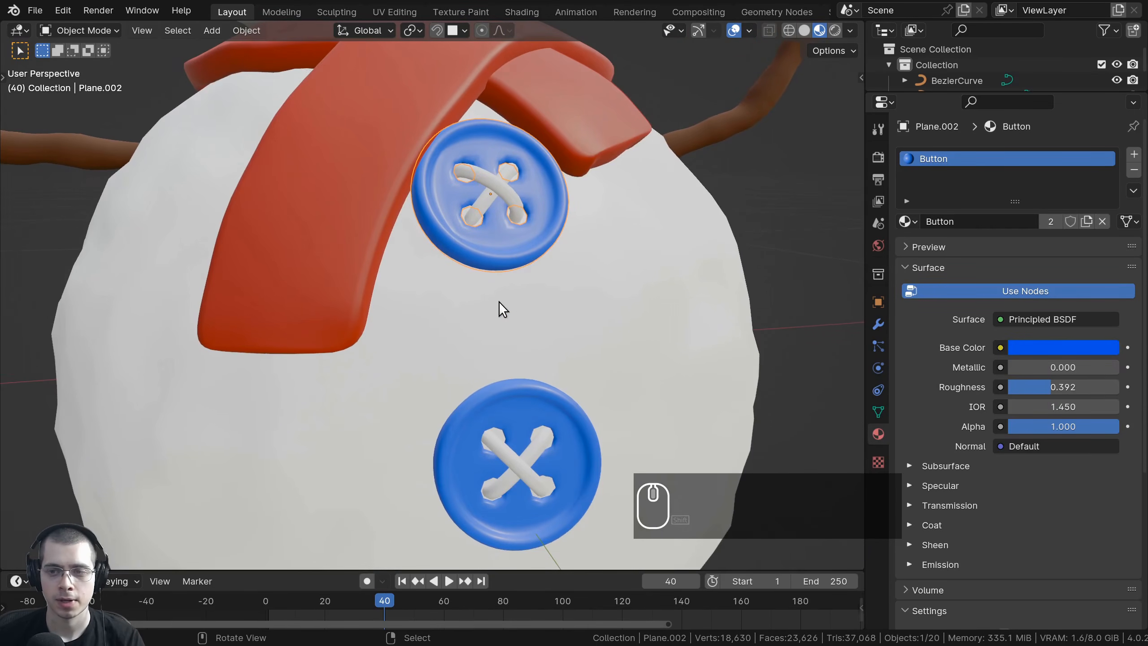
click(489, 180)
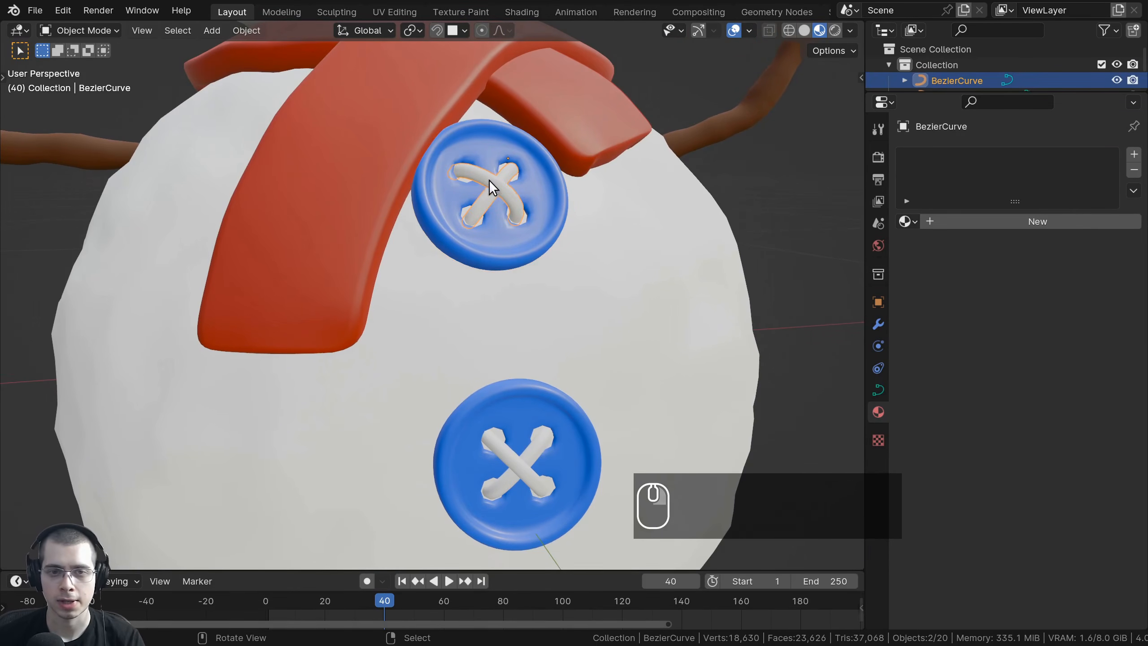
click(1046, 221)
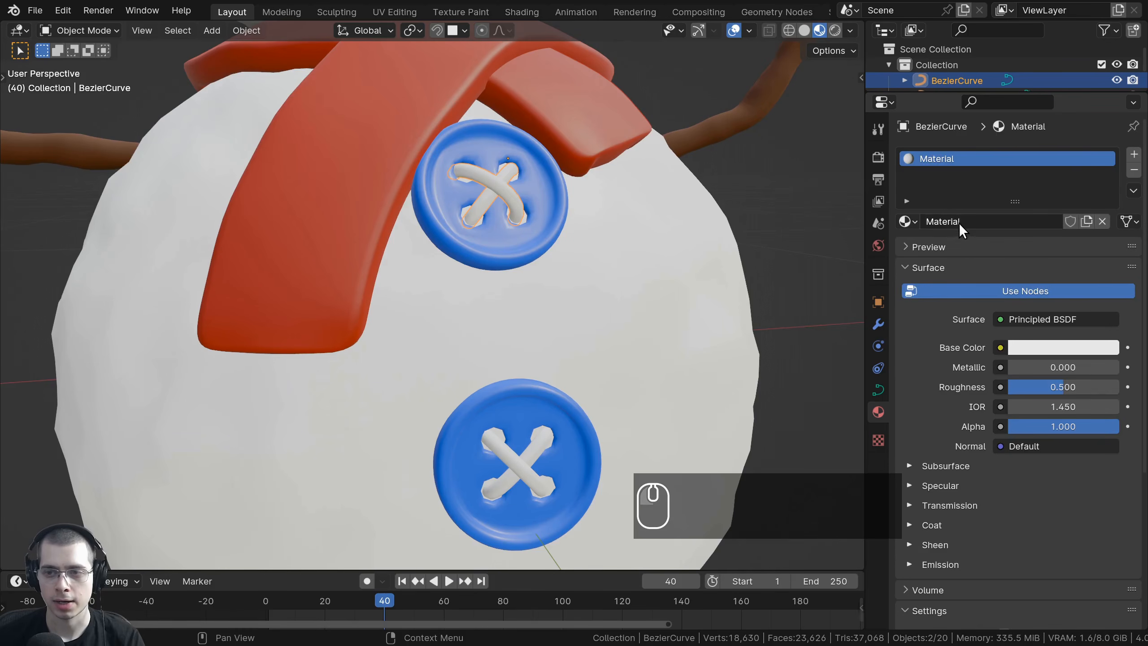
click(968, 218)
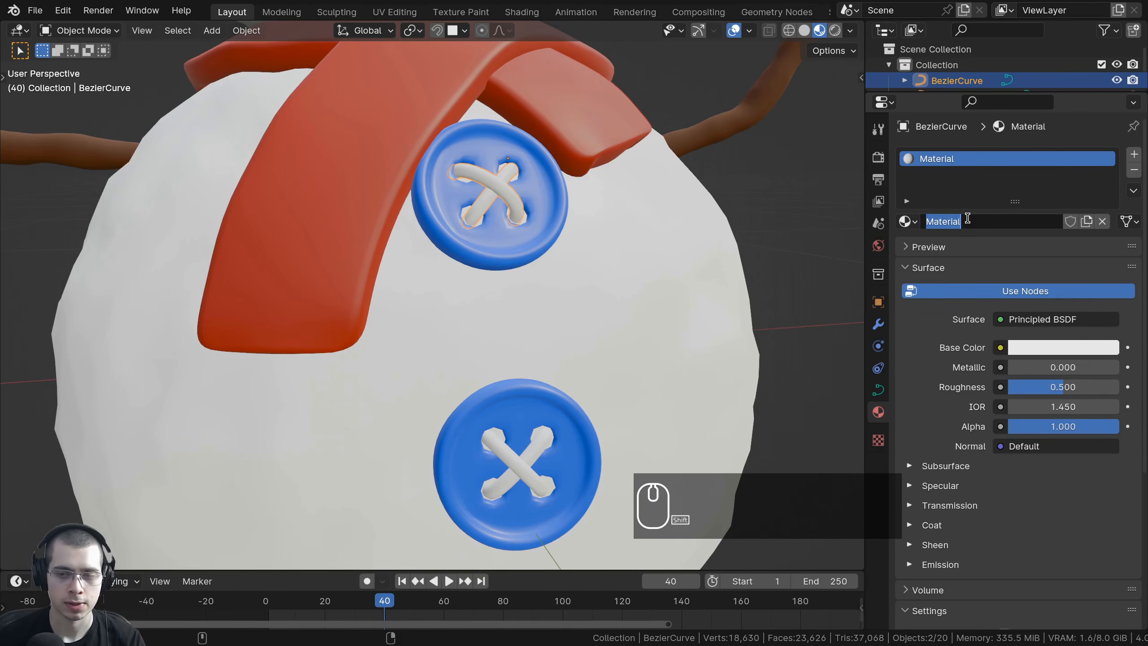
text(Thread)
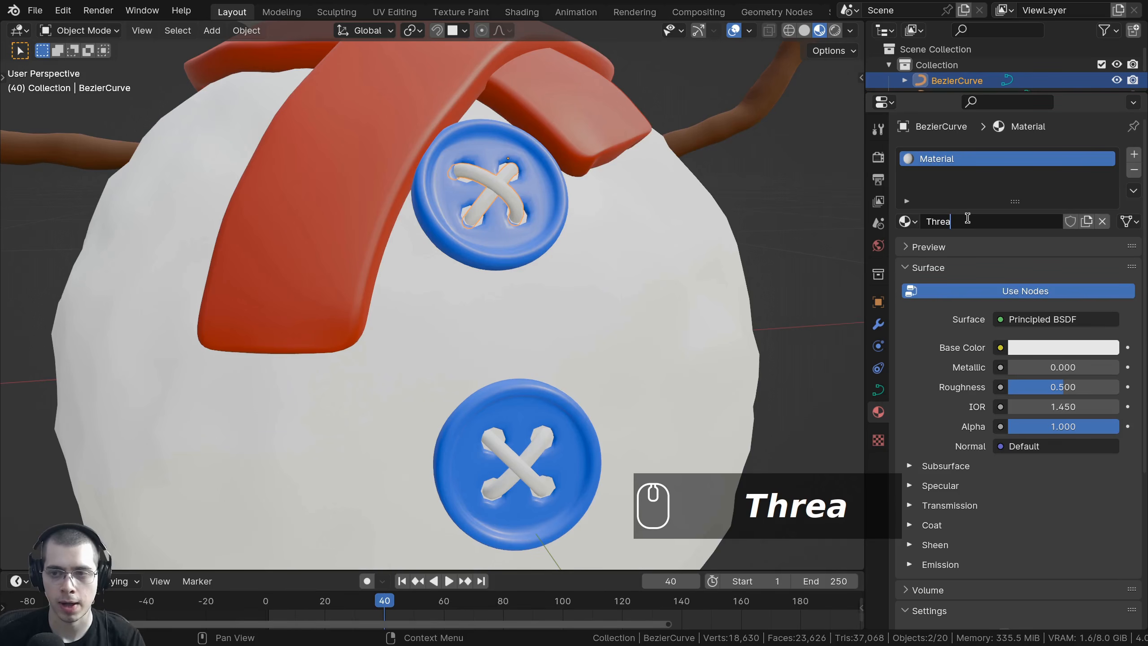
key(Return)
- Set the Thread material's base color to black and its roughness to 0.616
click(1066, 347)
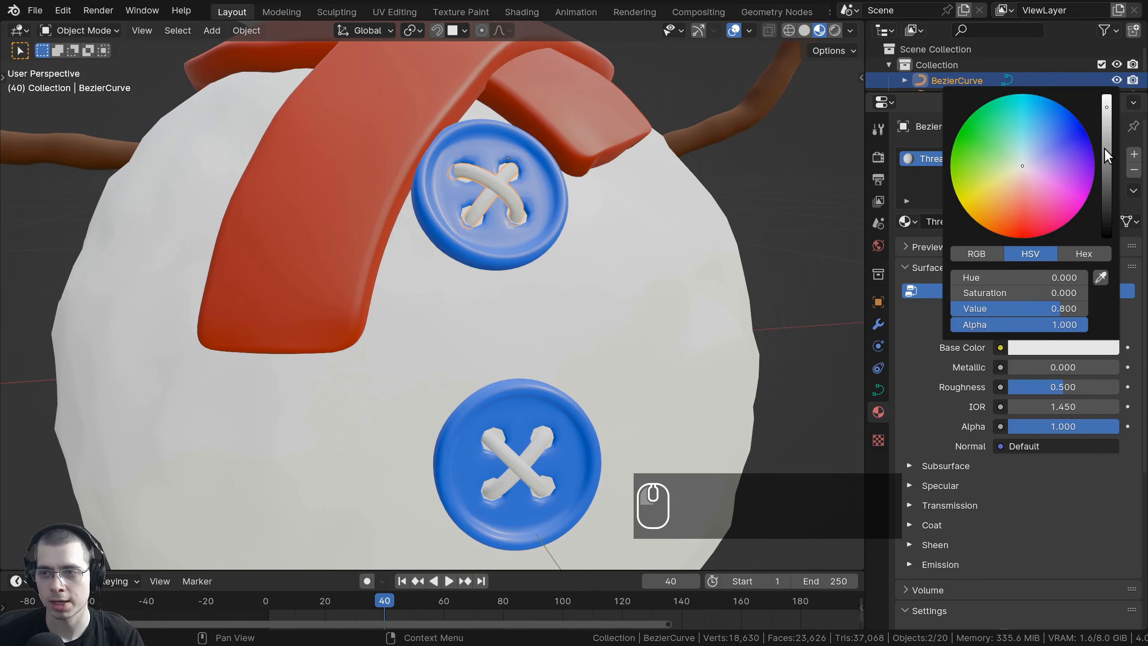
drag(1106, 223, 1107, 236)
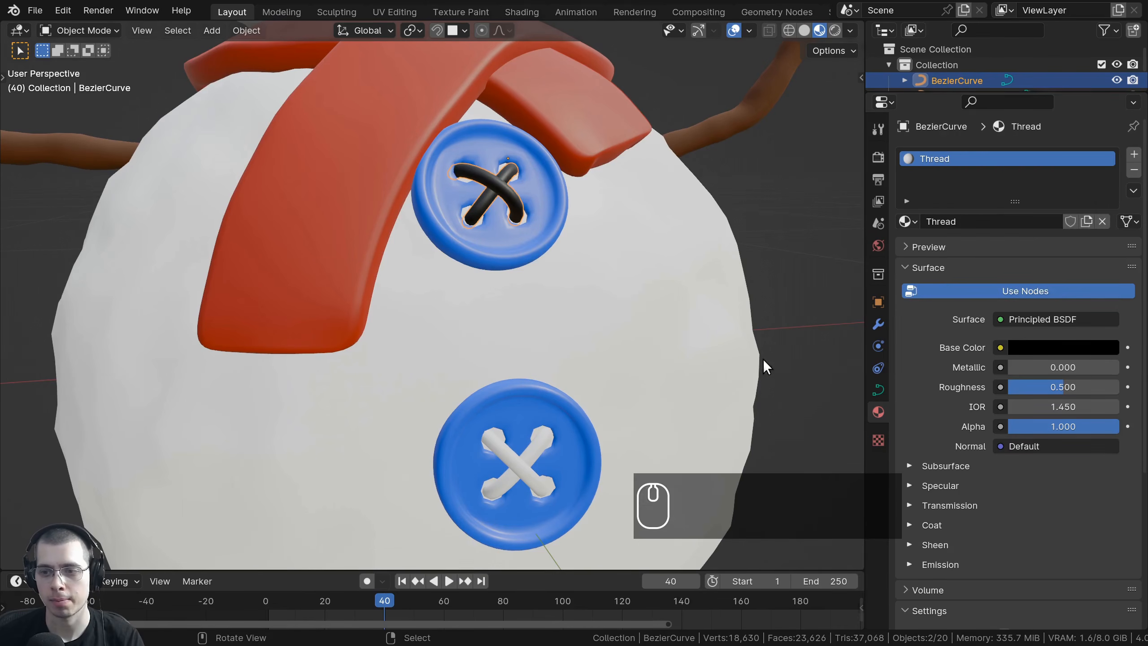
drag(1052, 384, 1066, 384)
scroll(415, 375, down, 2)
middle_drag(415, 376, 677, 385)
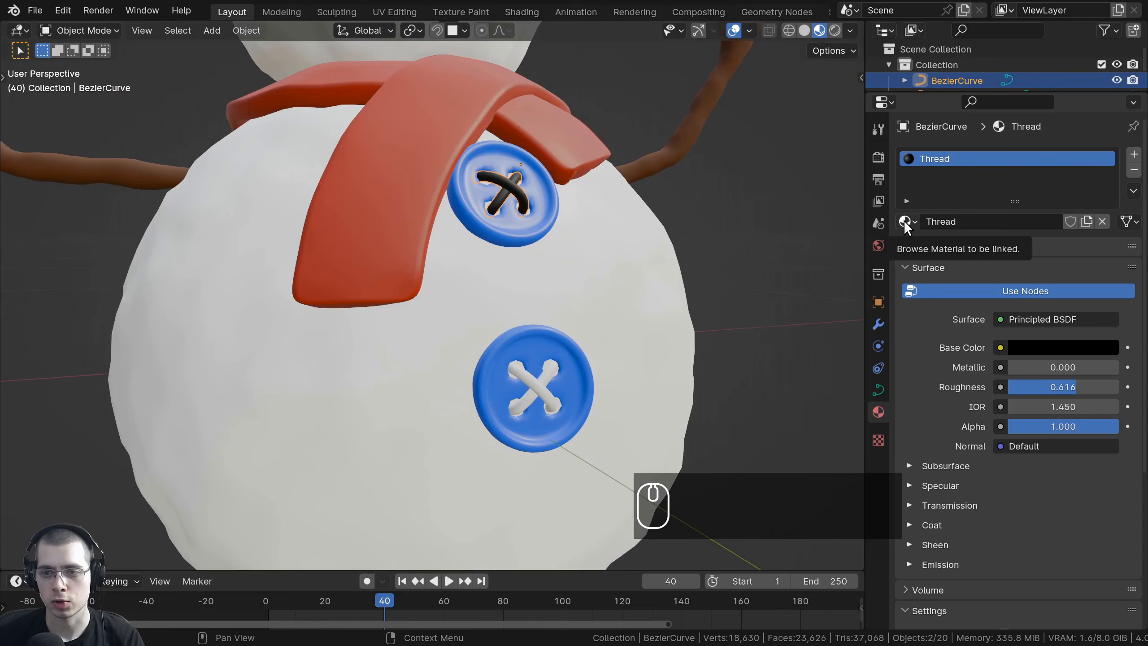
- Apply the existing Thread material to the thread on the lower button
mouse_move(905, 221)
mouse_down()
mouse_move(828, 180)
mouse_move(891, 215)
mouse_move(603, 317)
mouse_move(869, 254)
mouse_move(902, 221)
mouse_up()
click(533, 376)
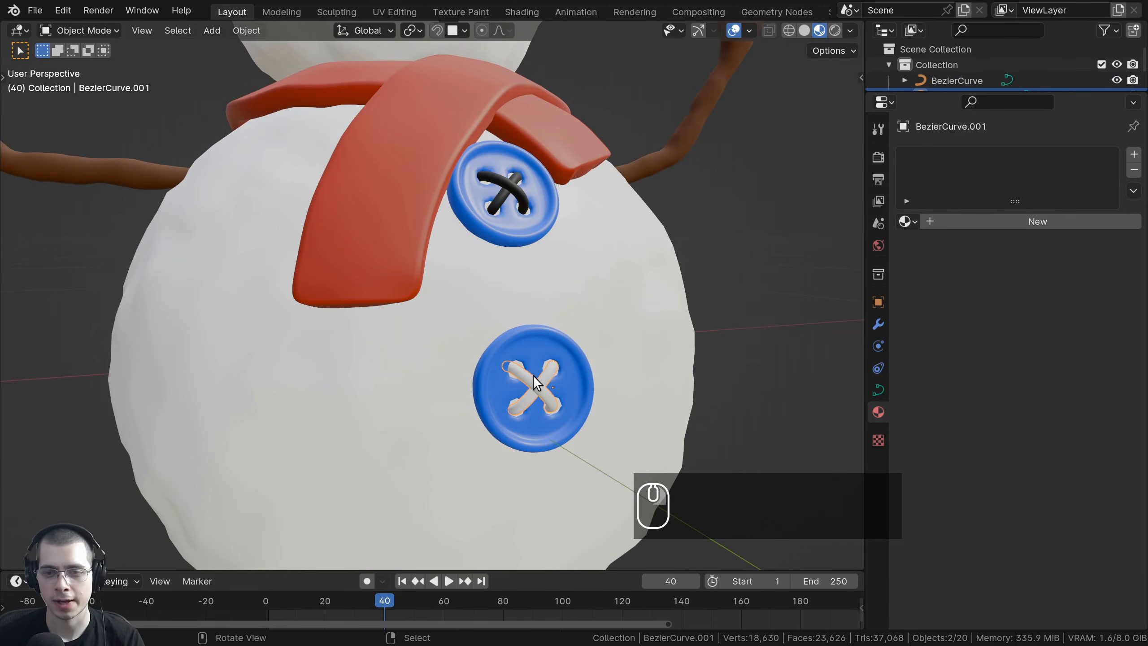
click(908, 221)
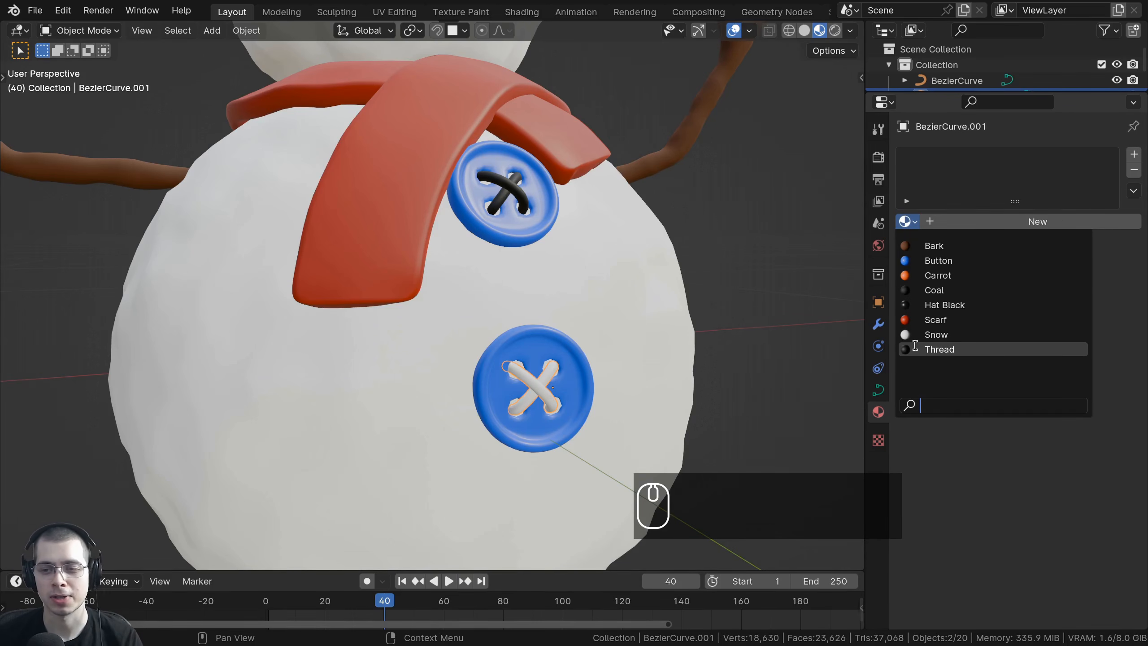
click(939, 348)
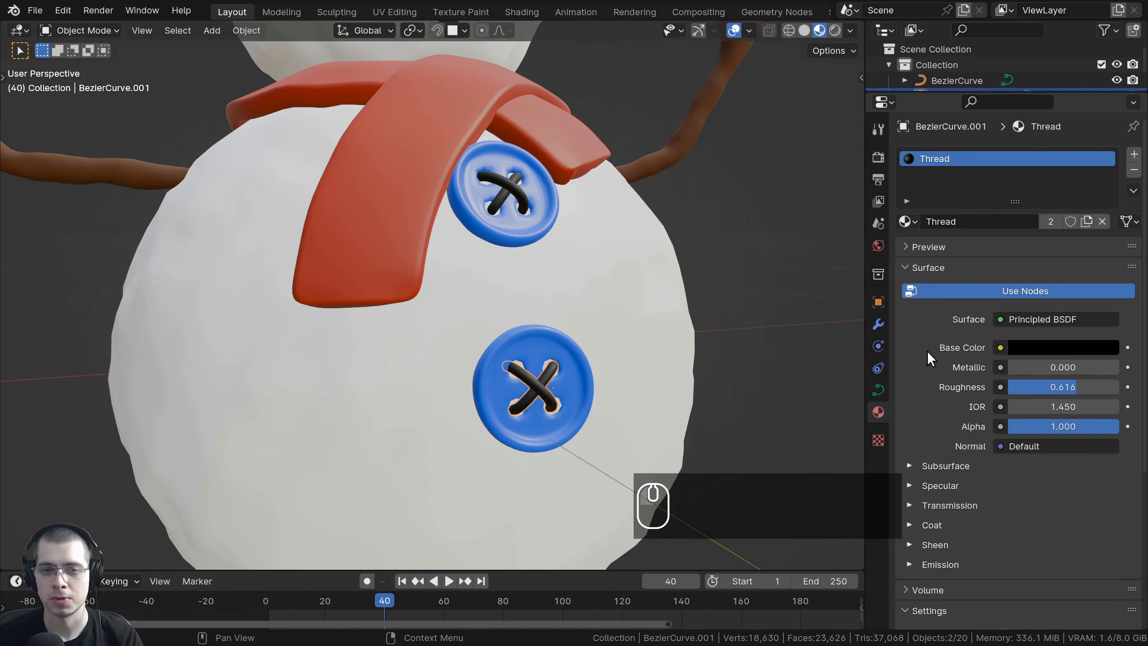
- Review the materials on the snowman's body, scarf and arm, and look over the whole model up to the hat
scroll(543, 310, down, 4)
scroll(496, 312, down, 2)
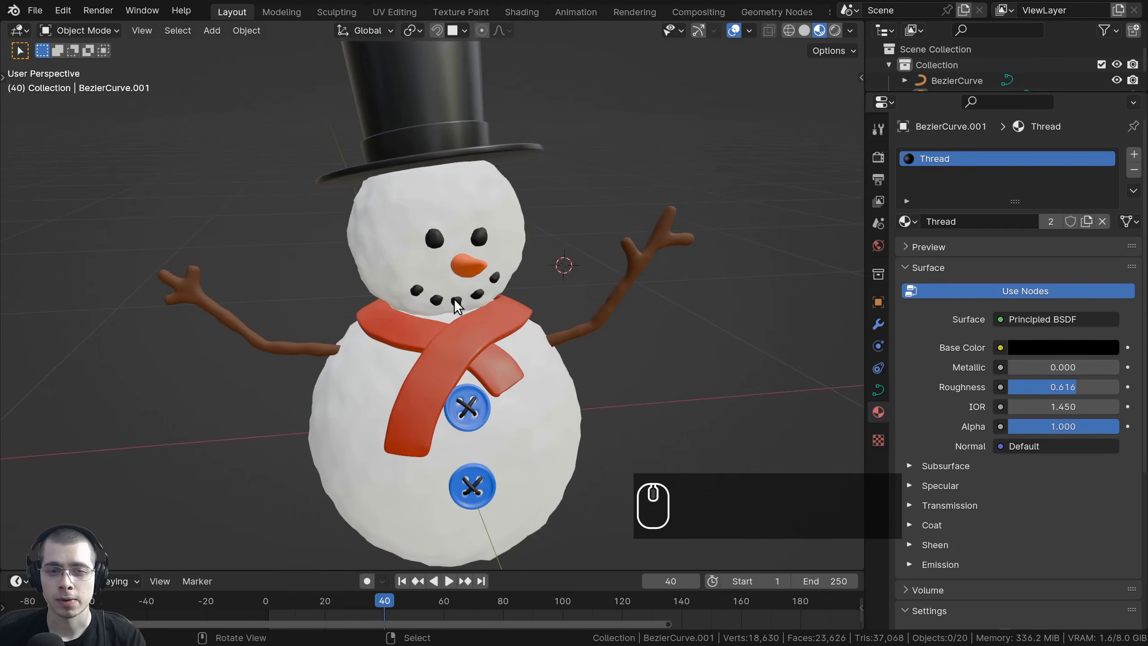
shift+middle_drag(449, 294, 435, 245)
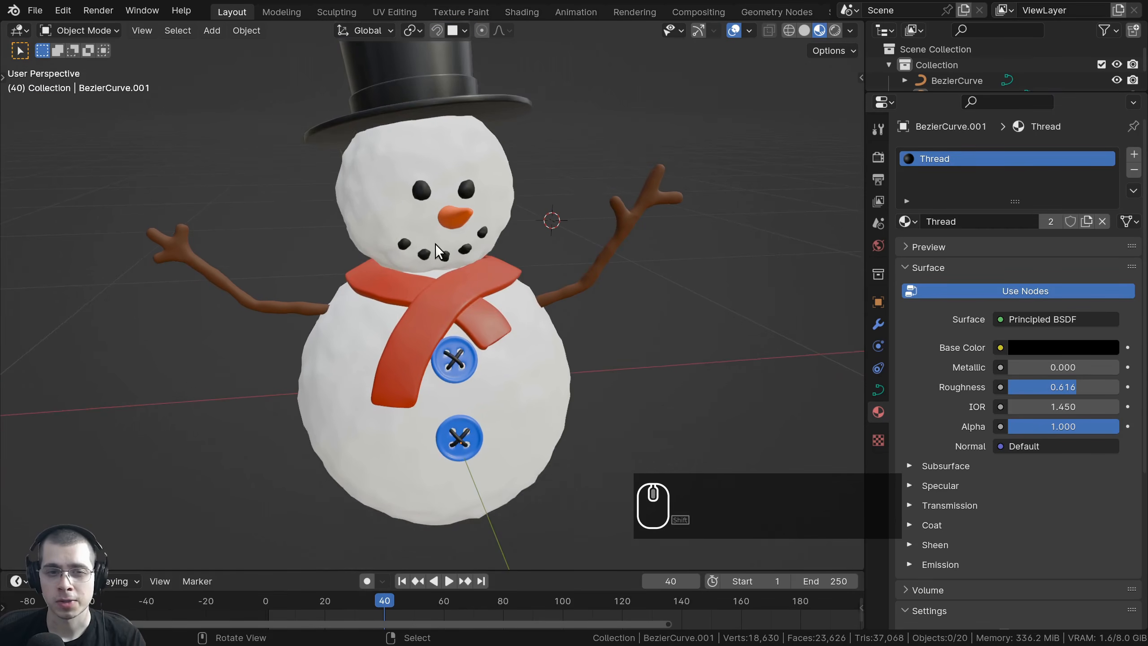
click(381, 185)
click(375, 323)
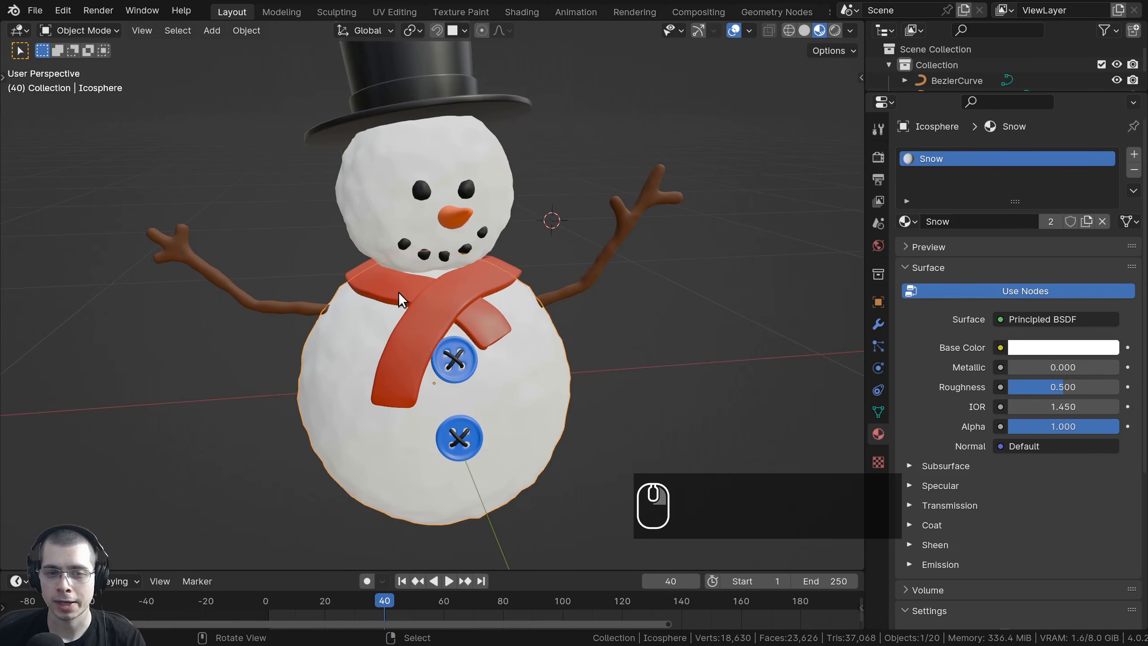
click(398, 291)
right_click(548, 300)
shift+middle_drag(518, 285, 516, 339)
shift+middle_drag(407, 124, 421, 235)
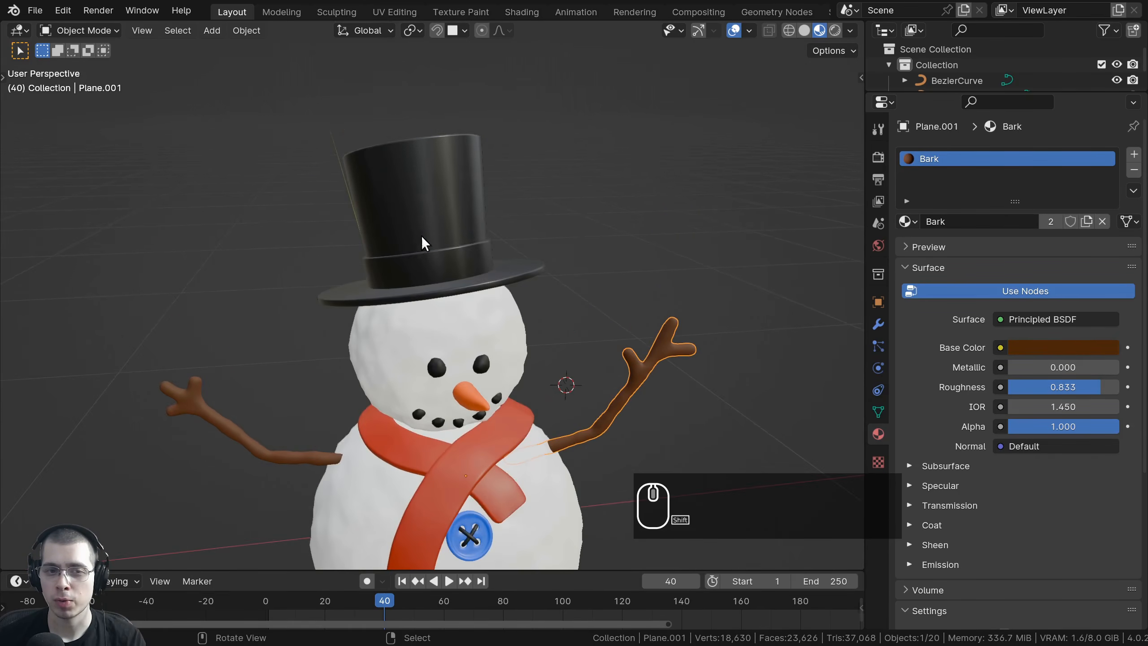
shift+middle_drag(461, 423, 470, 367)
scroll(477, 315, up, 4)
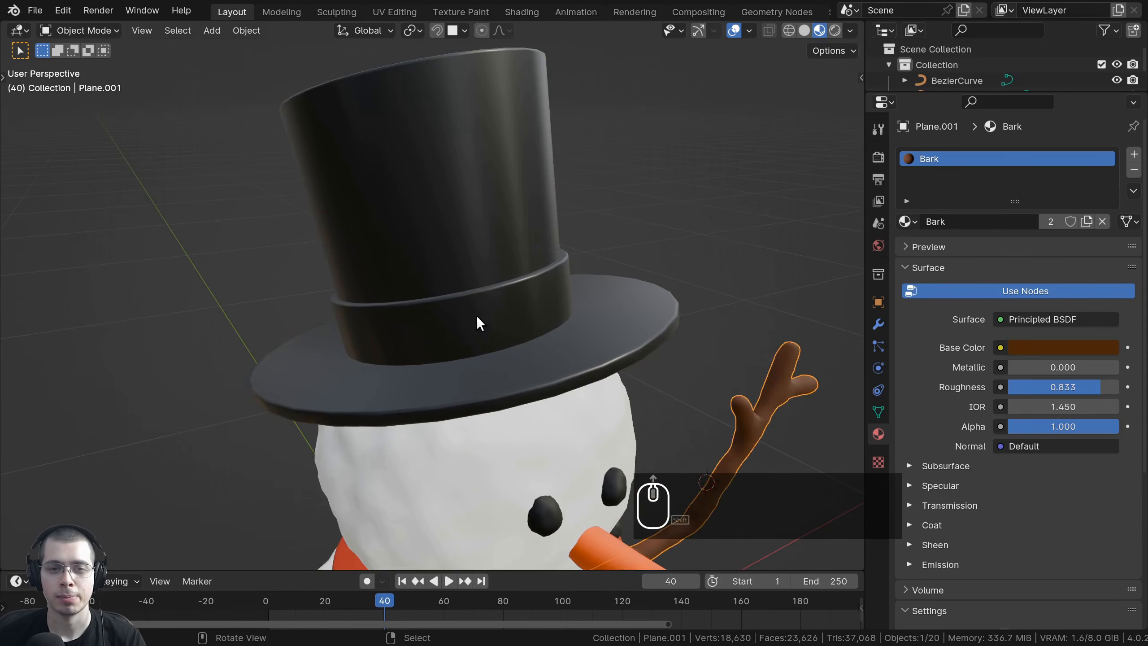
- Select the top hat and examine its shape and material slot list
click(476, 311)
shift+middle_drag(476, 310, 458, 269)
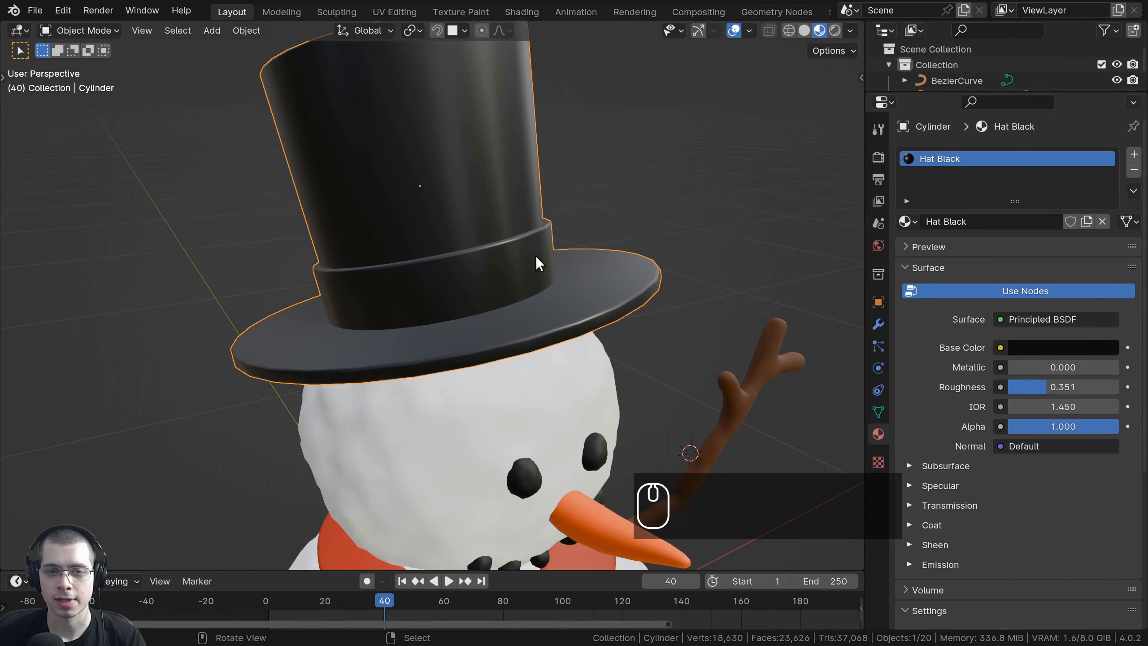
middle_drag(476, 216, 495, 315)
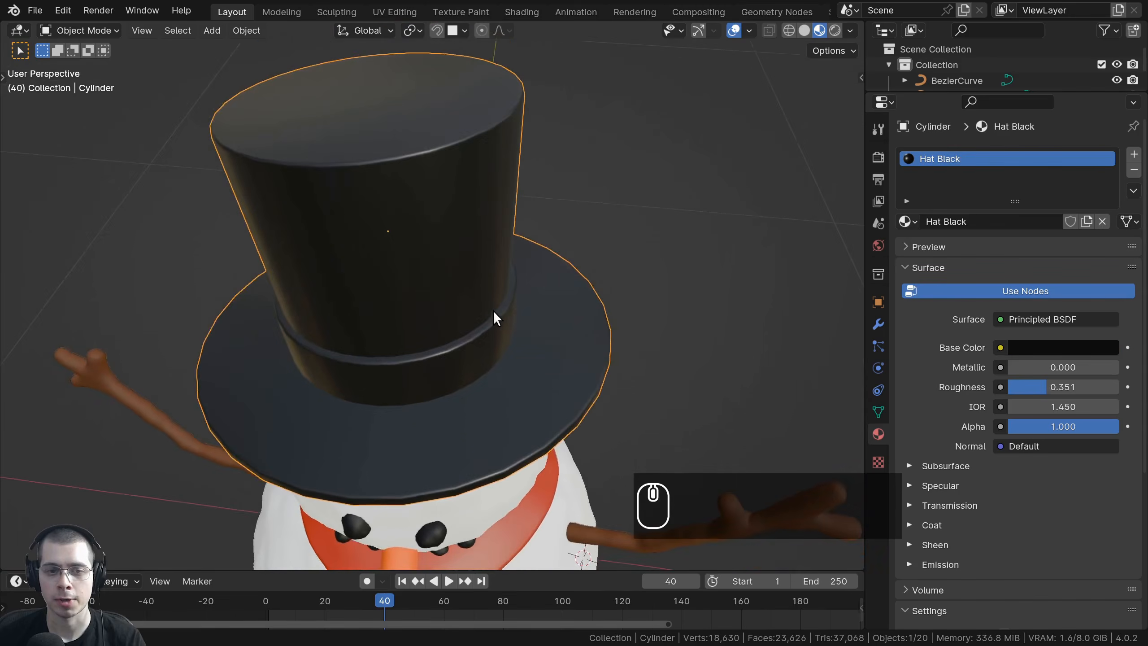
scroll(552, 272, up, 3)
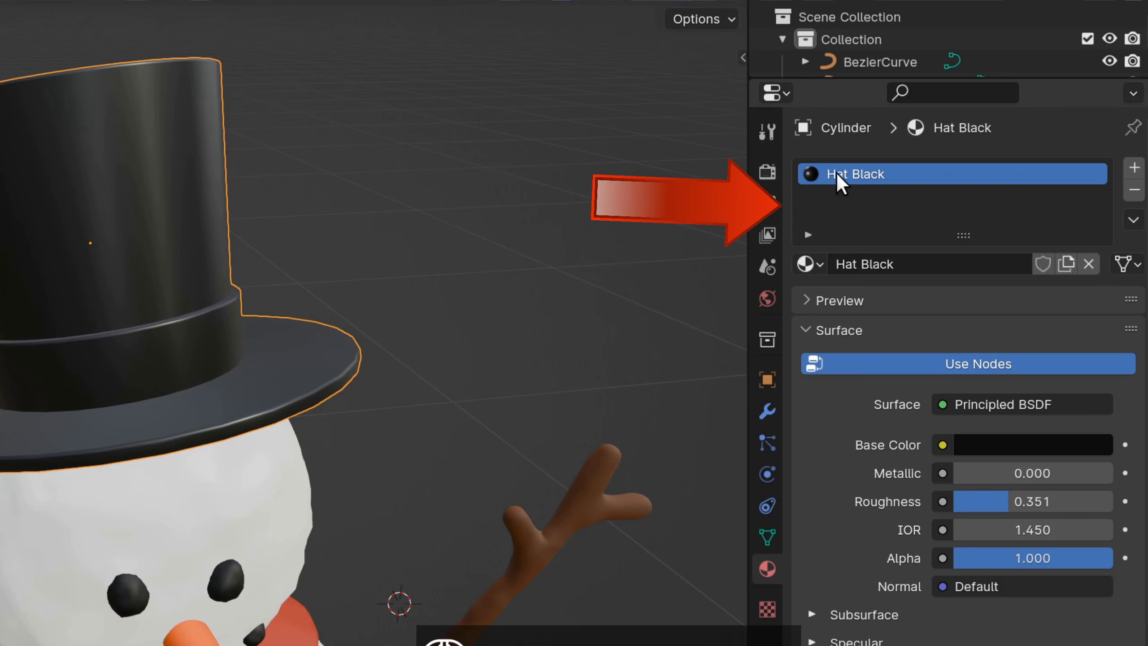
click(269, 444)
click(272, 391)
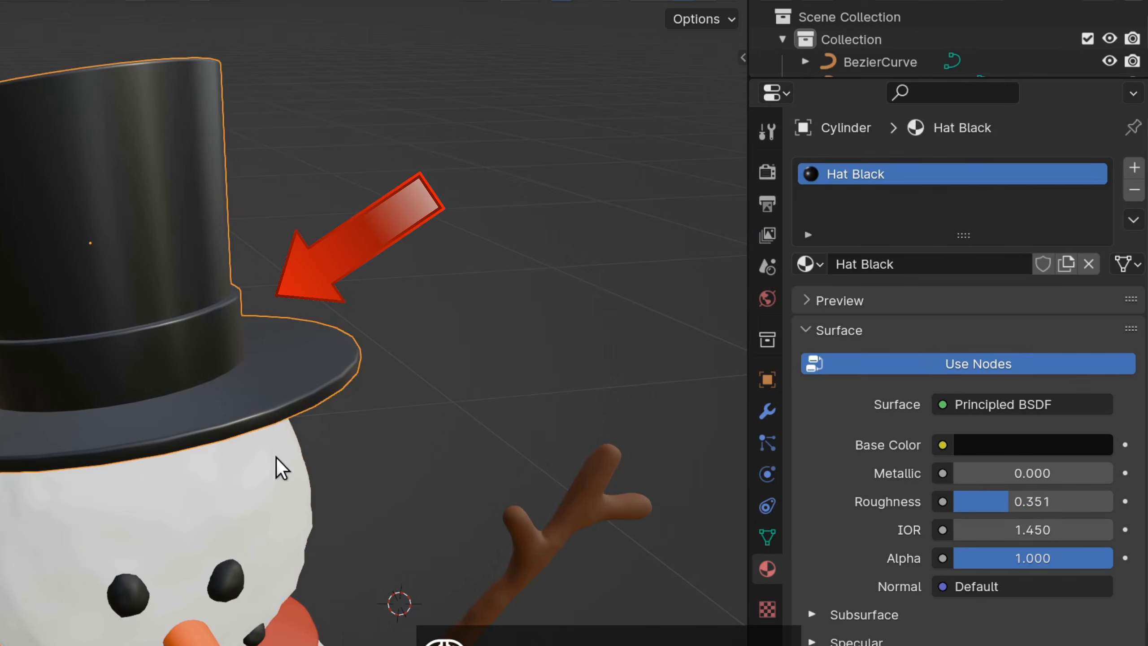
click(276, 456)
click(269, 384)
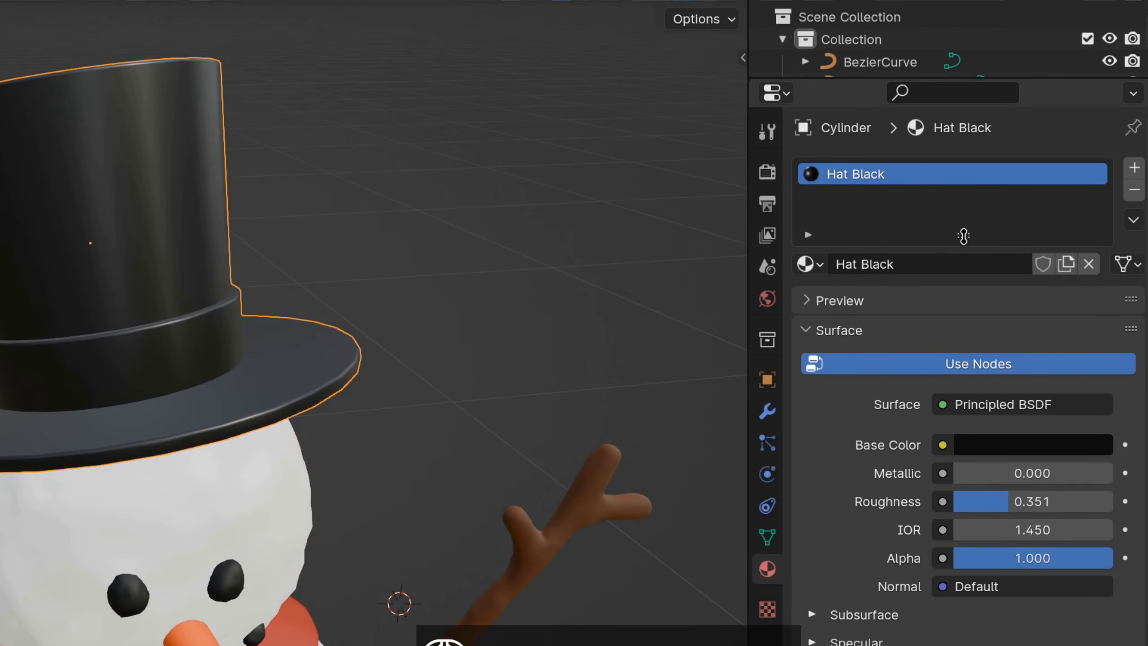
- Enlarge the hat's material slot list and add a second slot with a new material
drag(964, 235, 963, 302)
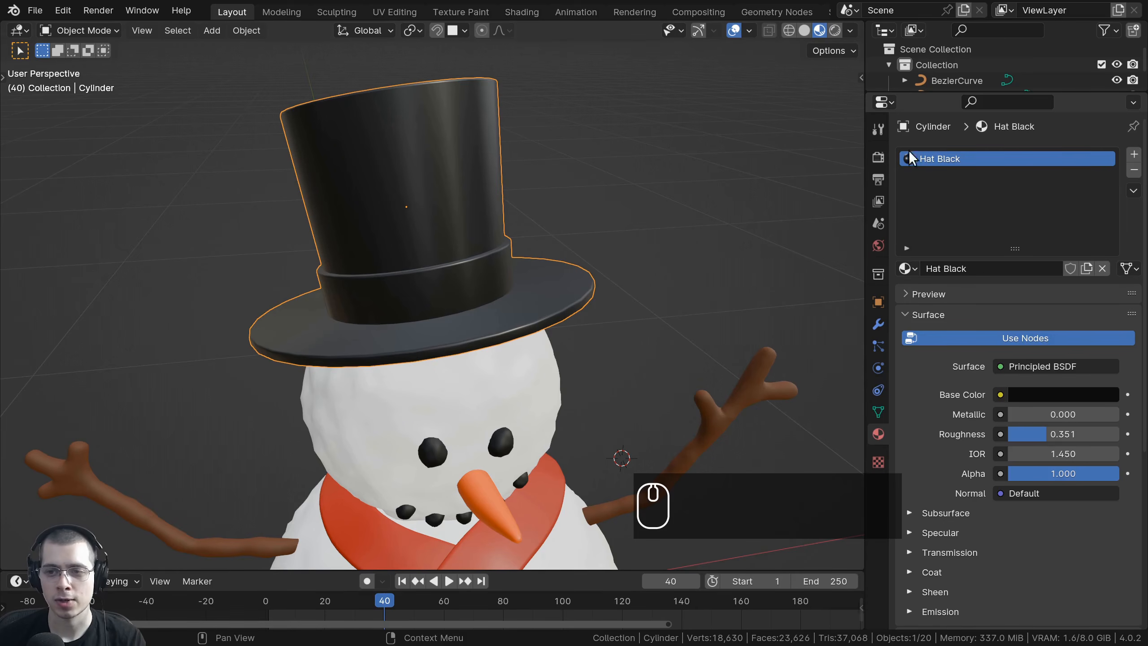
click(1135, 158)
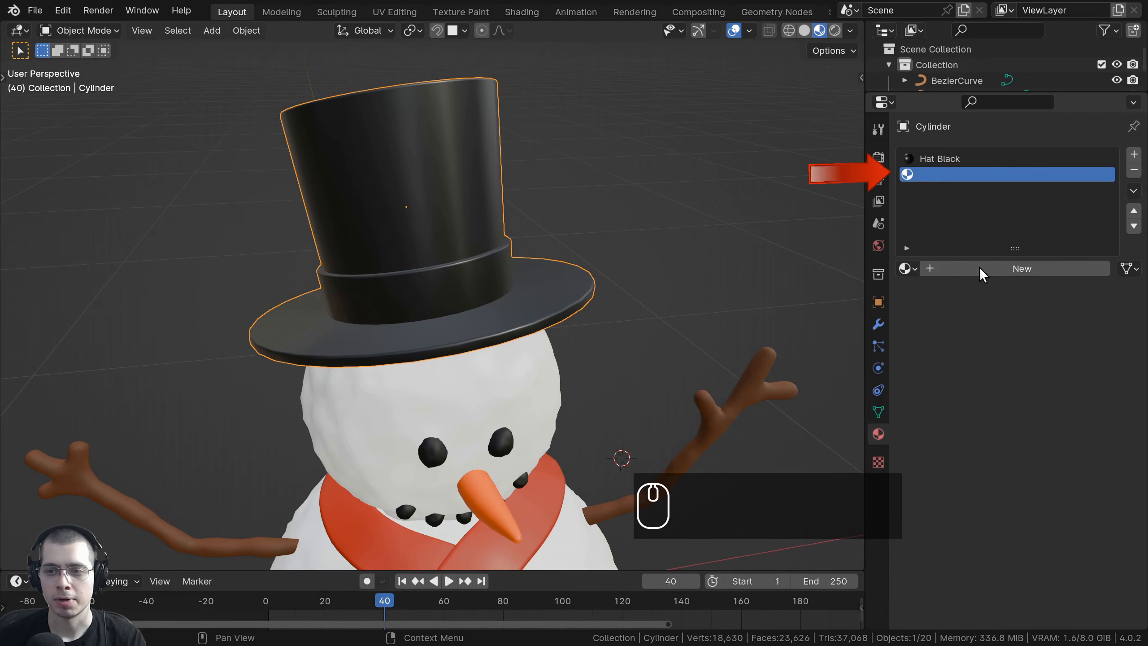
click(907, 268)
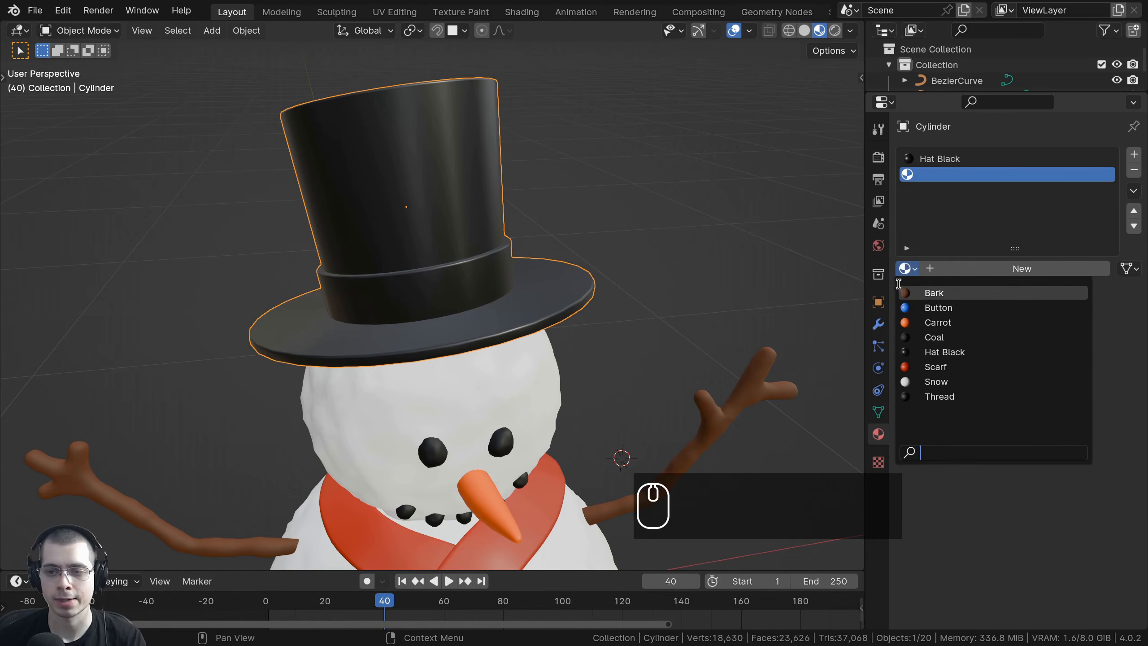
click(904, 269)
click(962, 272)
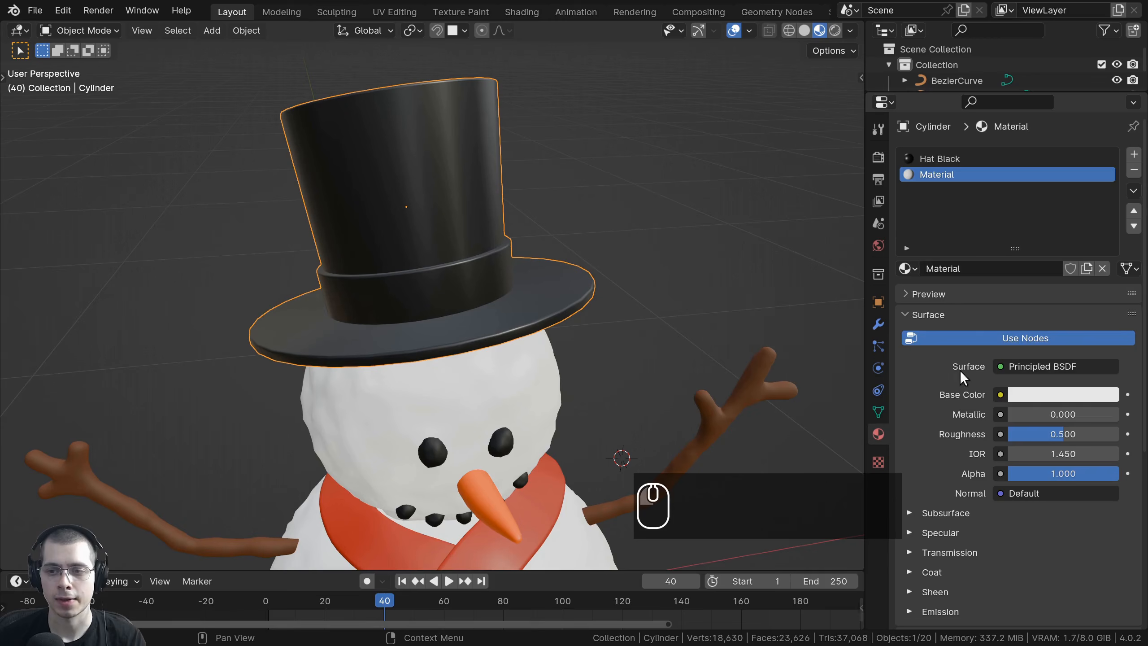
- Rename the hat's new material Hat Red and keep its slot active
click(955, 268)
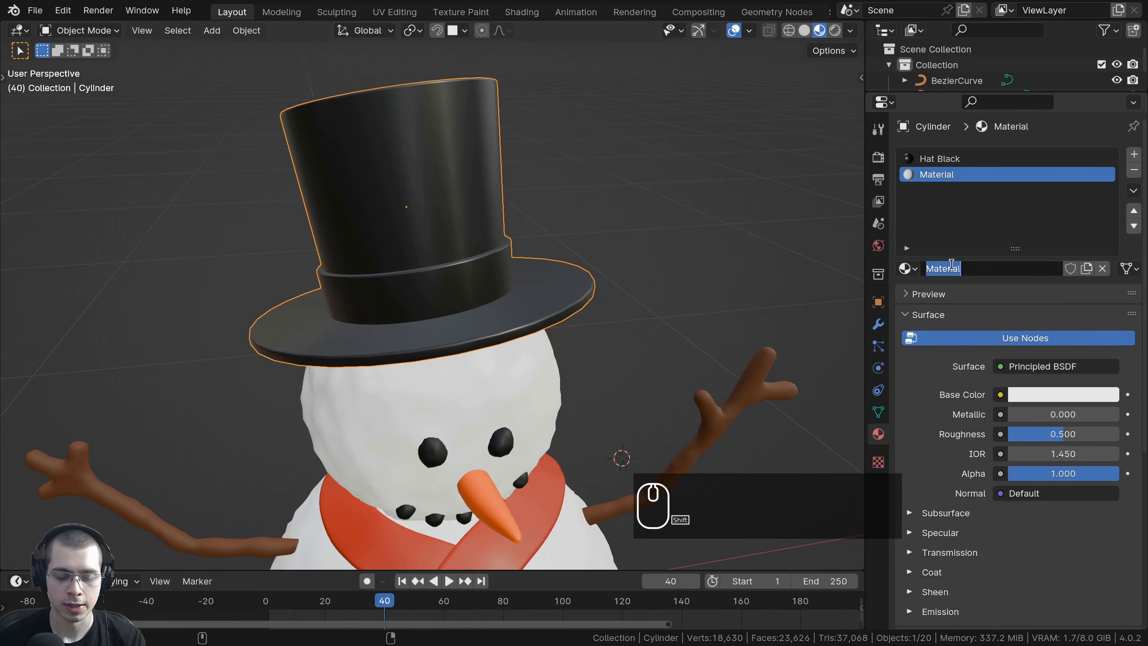
text(Hat Red)
key(Return)
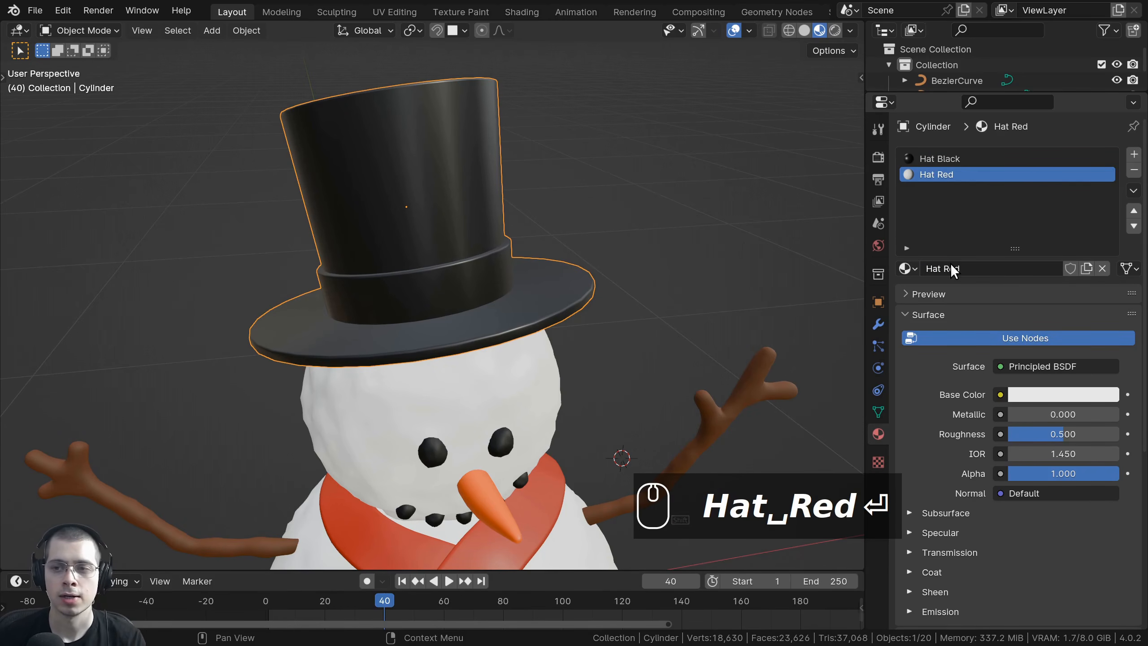
click(933, 157)
click(935, 174)
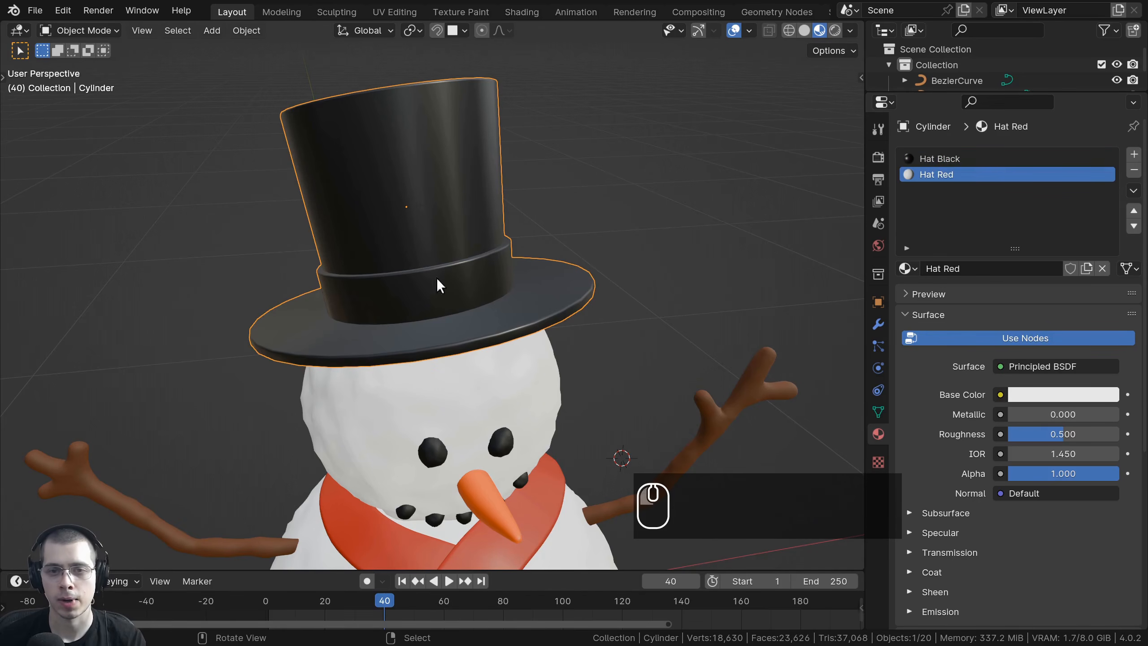
- Give the Hat Red material a pure red base color with saturation 1.000 and value 1.000
middle_drag(601, 310, 547, 301)
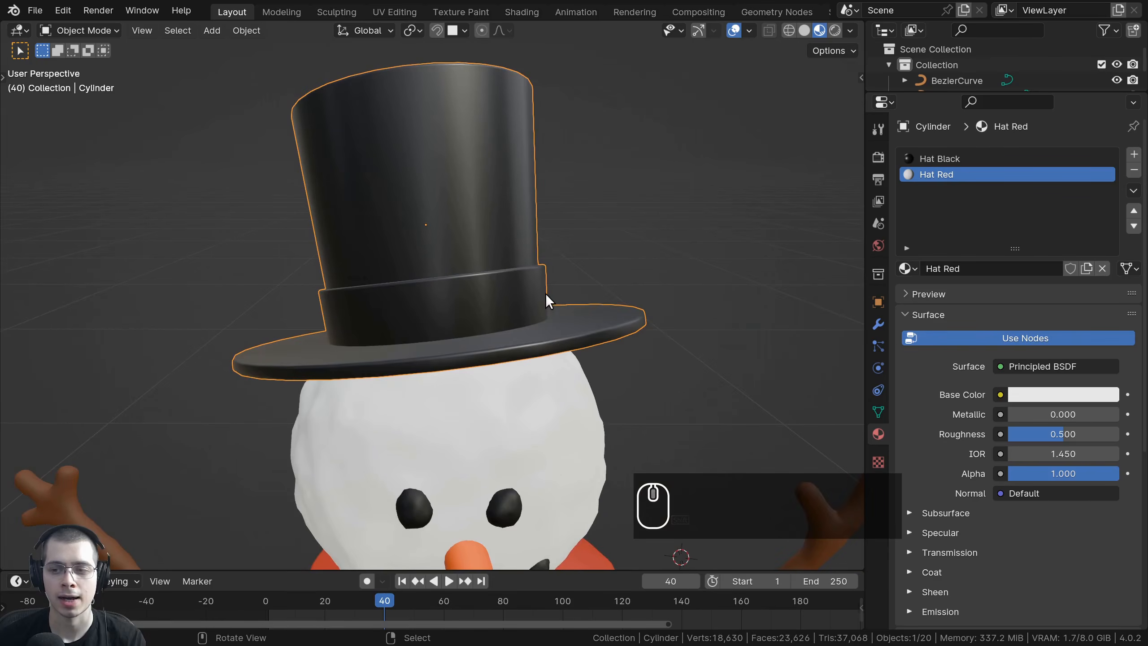
click(1048, 392)
click(1004, 288)
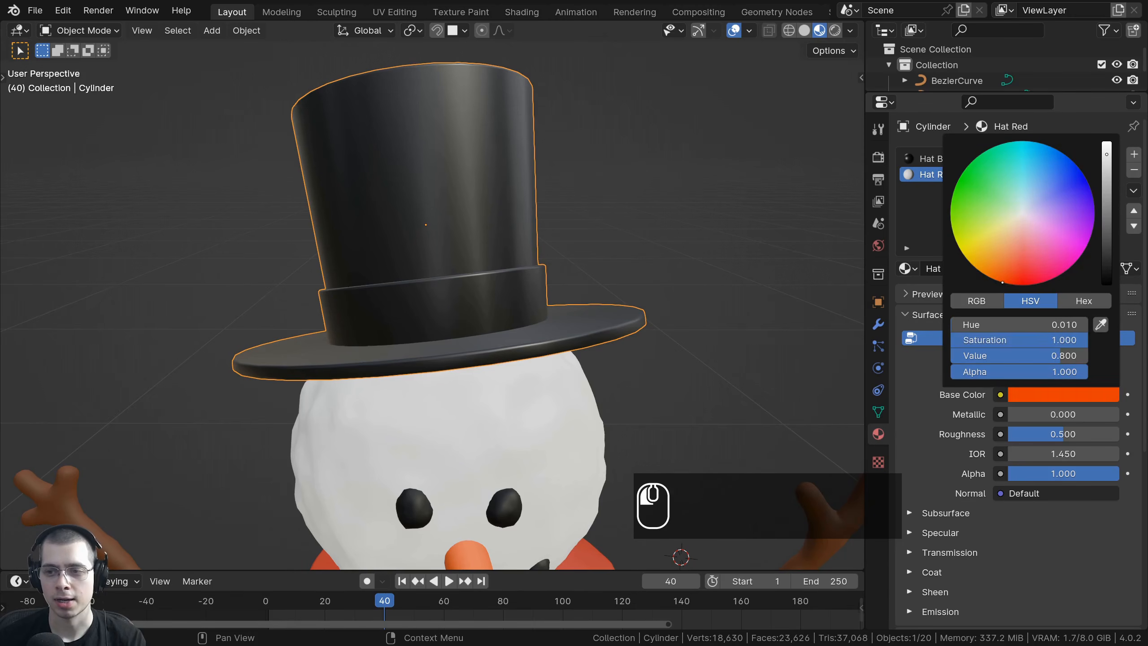
click(1046, 389)
drag(1106, 155, 1105, 139)
click(999, 284)
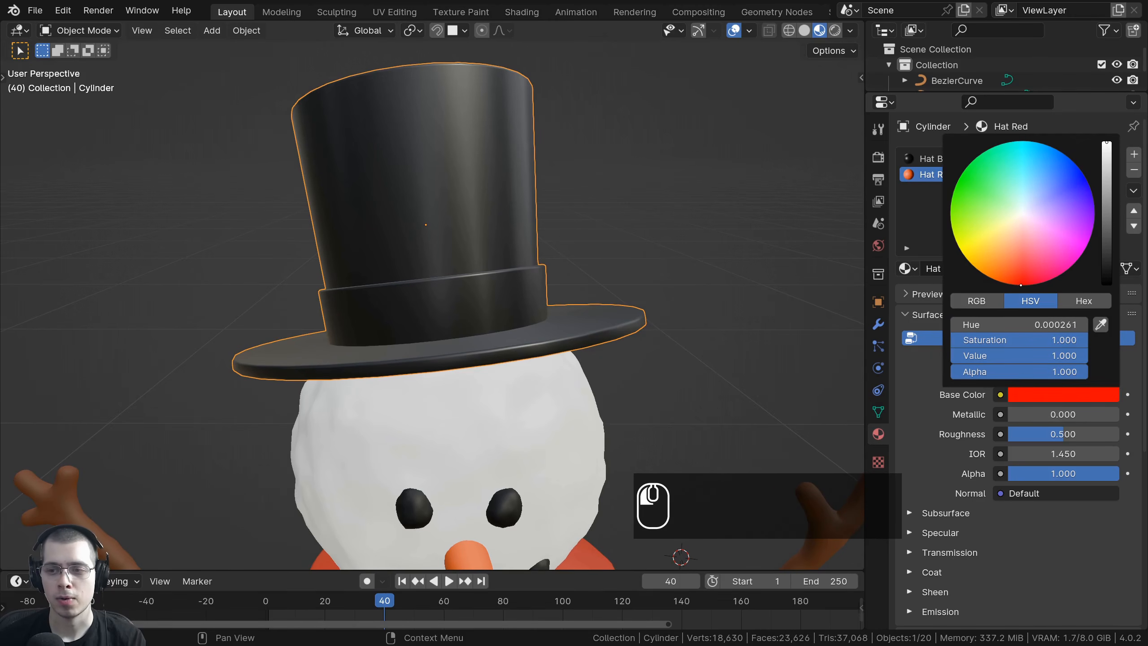
- Inspect the band around the hat and switch the hat to Edit Mode
scroll(520, 308, up, 5)
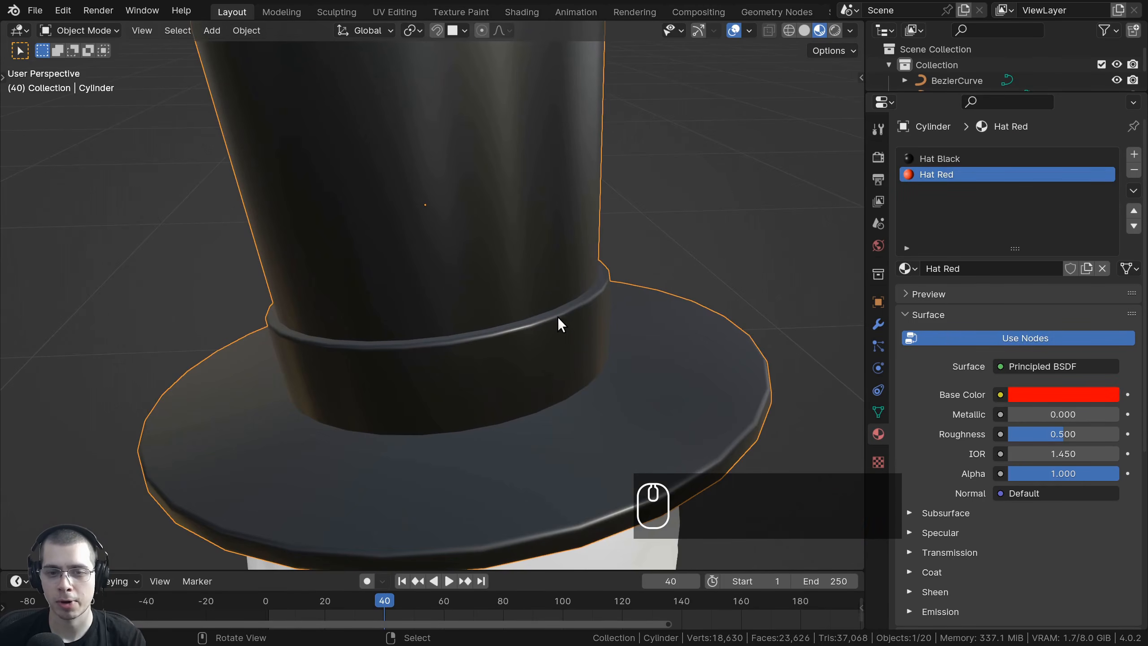
scroll(520, 335, down, 4)
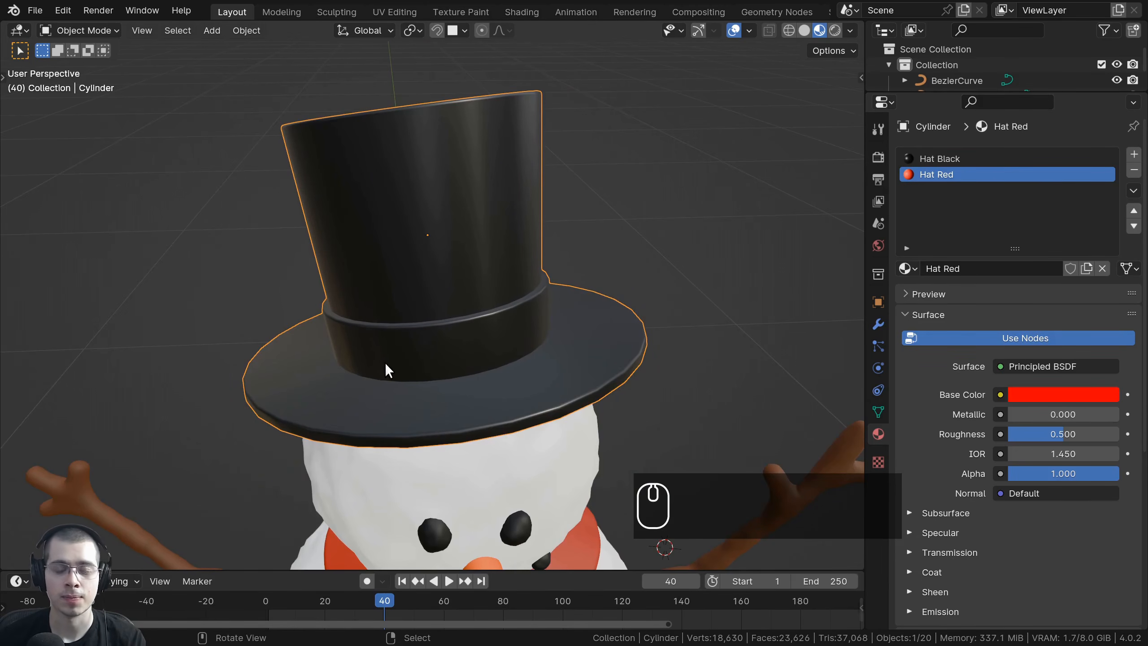
shift+middle_drag(385, 363, 446, 329)
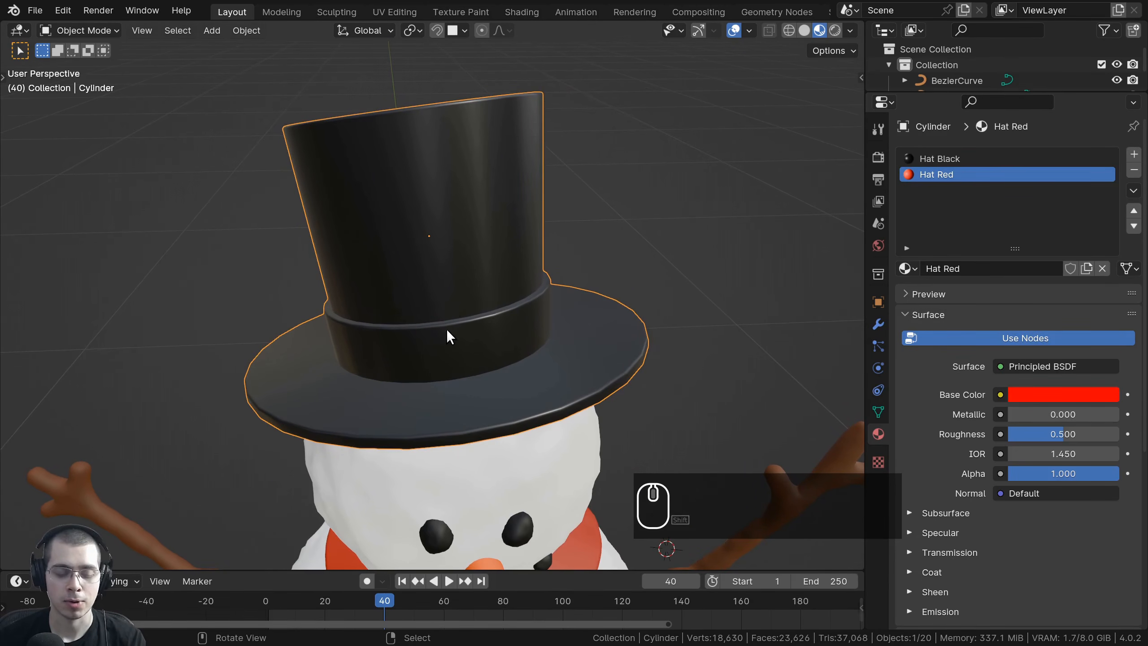
scroll(604, 273, up, 3)
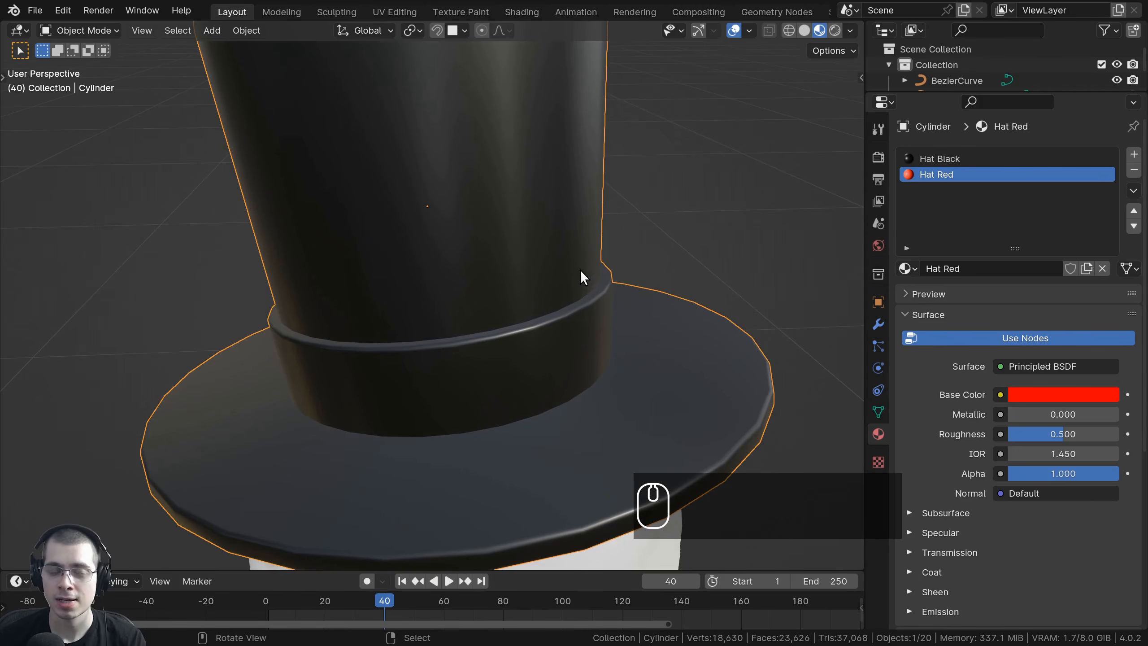
scroll(497, 343, down, 3)
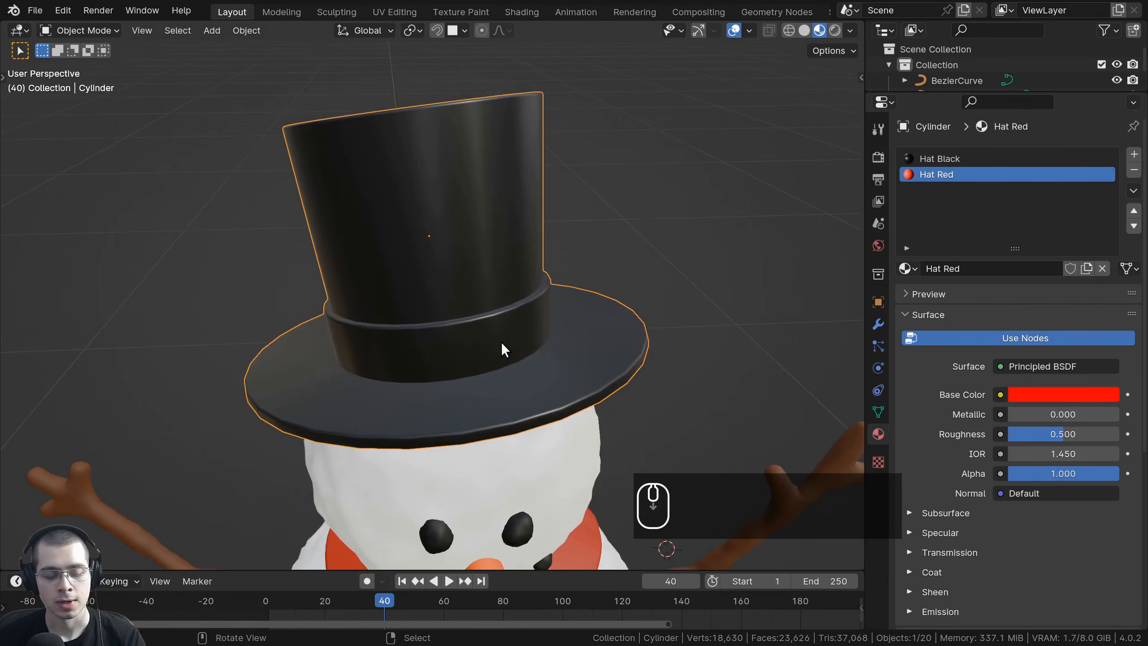
key(Tab)
shift+middle_drag(499, 333, 528, 328)
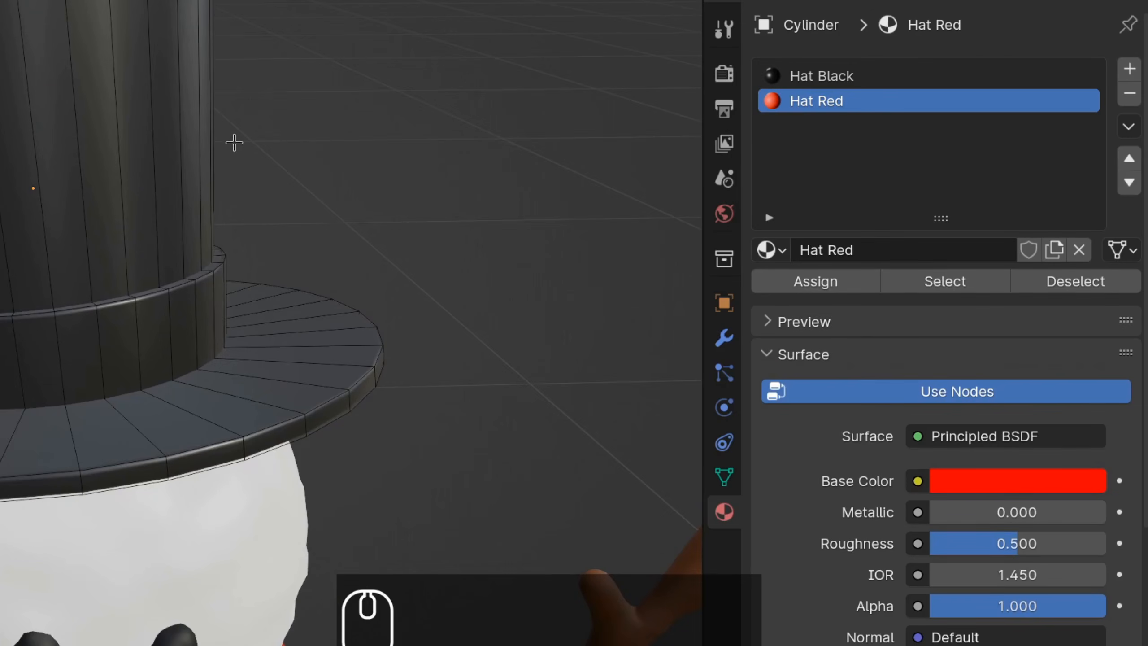
key(Tab)
key(Tab)
key(Tab)
key(Tab)
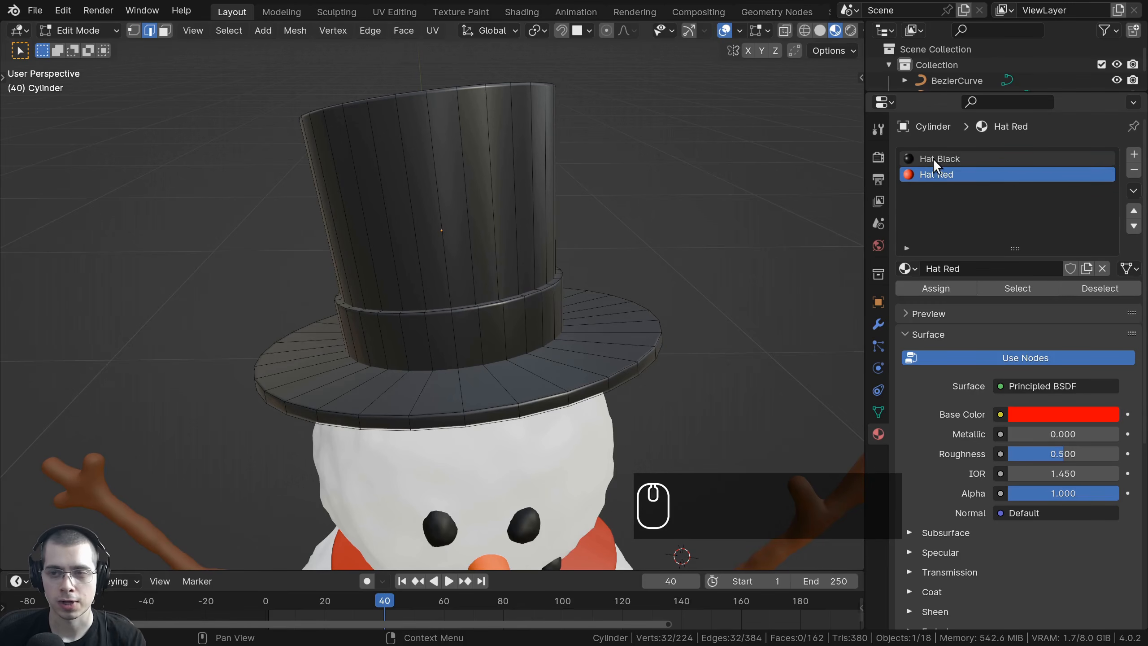
- Select the hat faces that use Hat Black to check its coverage, and clear the selection with the Hat Red slot active
click(934, 158)
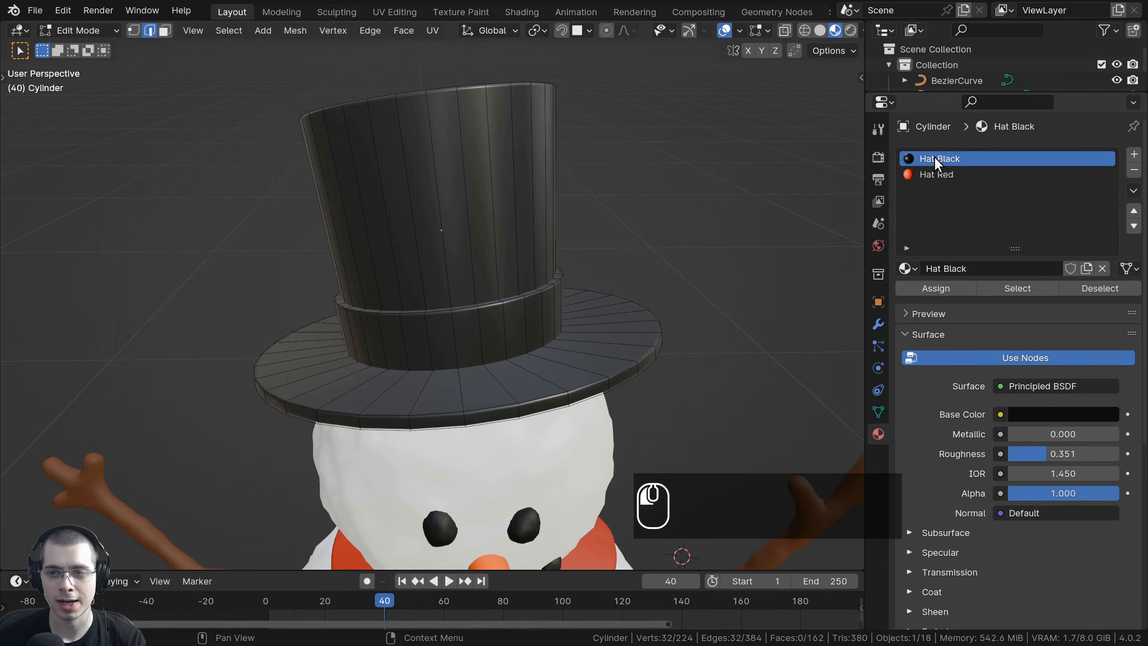
click(1003, 287)
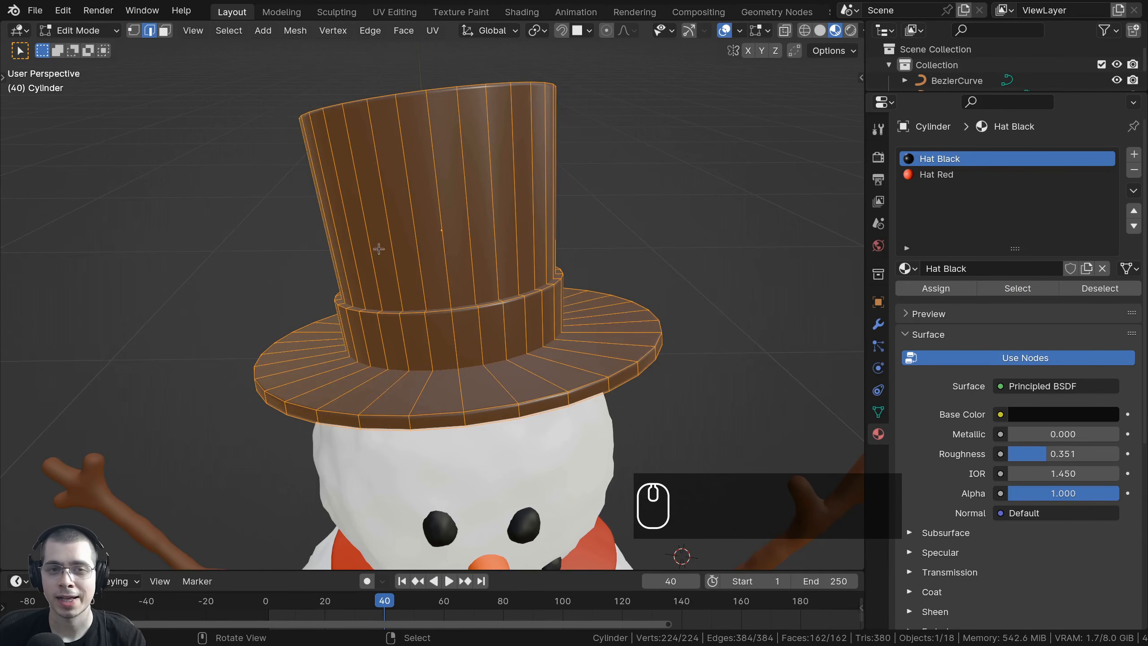
middle_drag(379, 249, 509, 328)
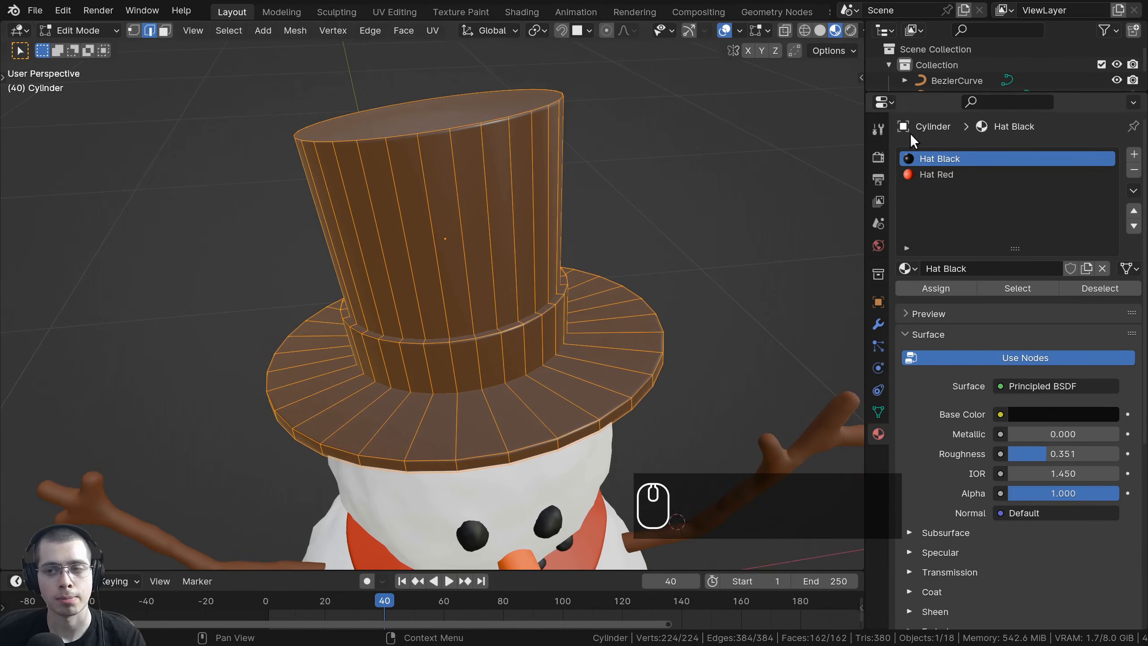
click(929, 174)
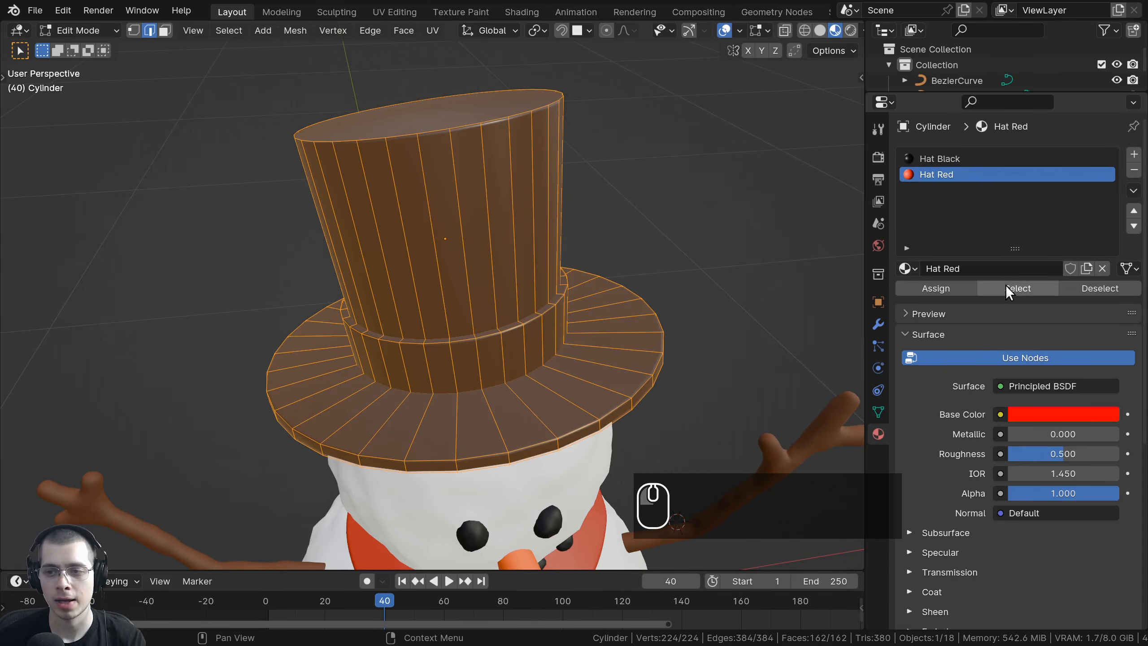
key(alt+a)
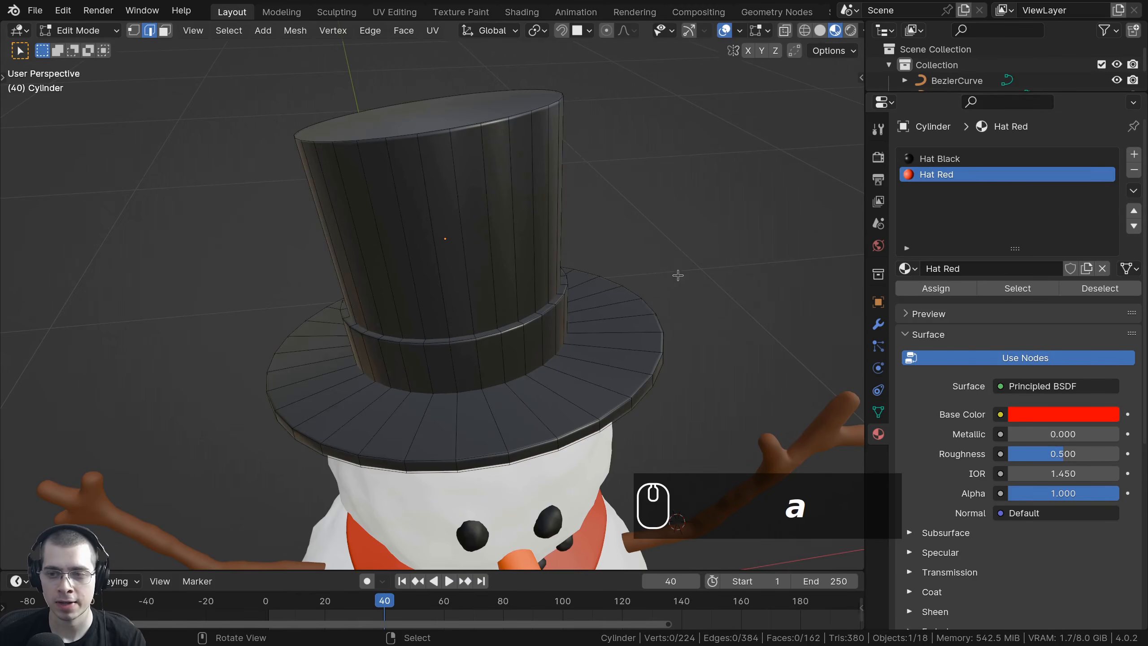
- Check which hat faces use the Hat Red material, keeping the Hat Red slot active
click(1011, 295)
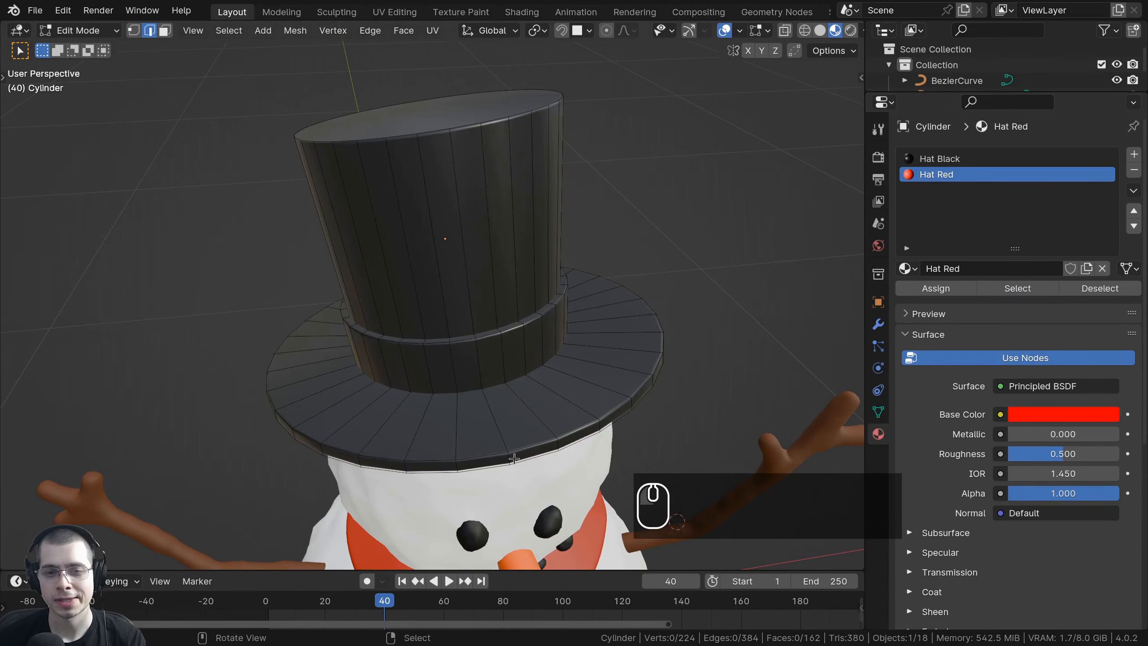
middle_drag(498, 415, 470, 367)
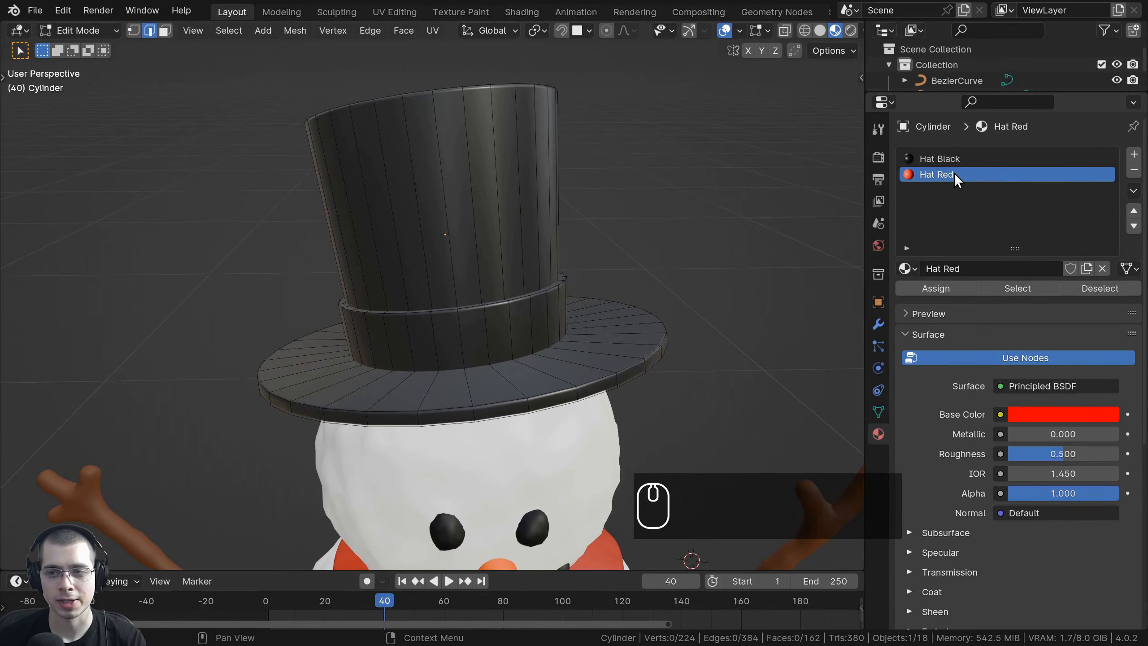
click(911, 172)
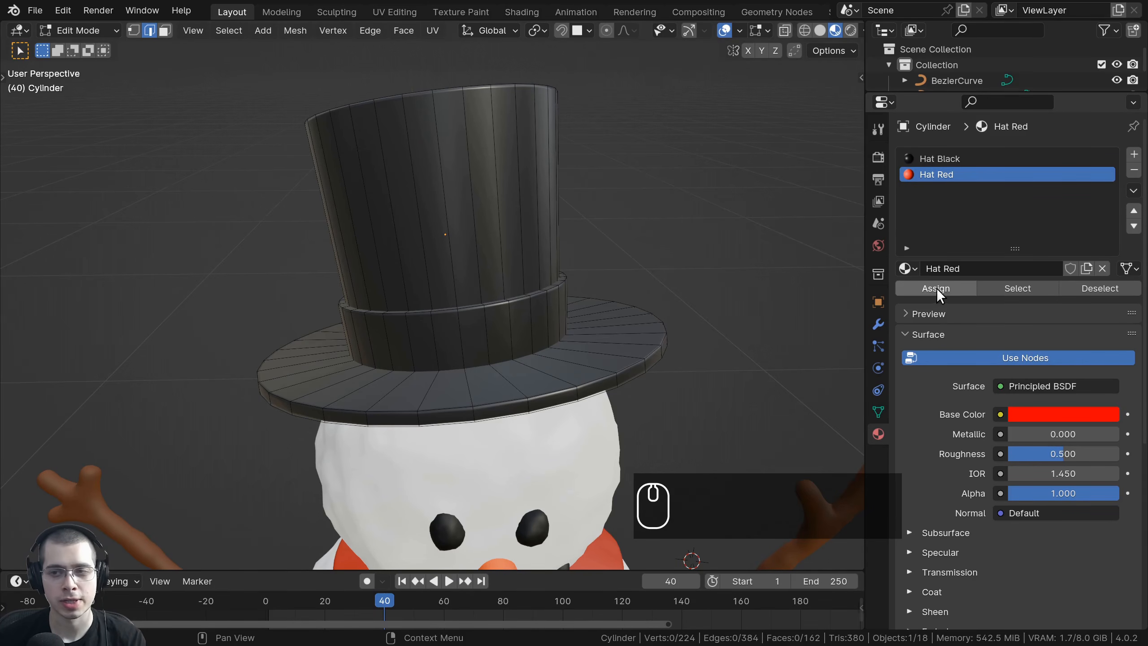
- In face select mode, select the face loop around the hat's band plus the loop along the band's upper rim
scroll(536, 294, up, 2)
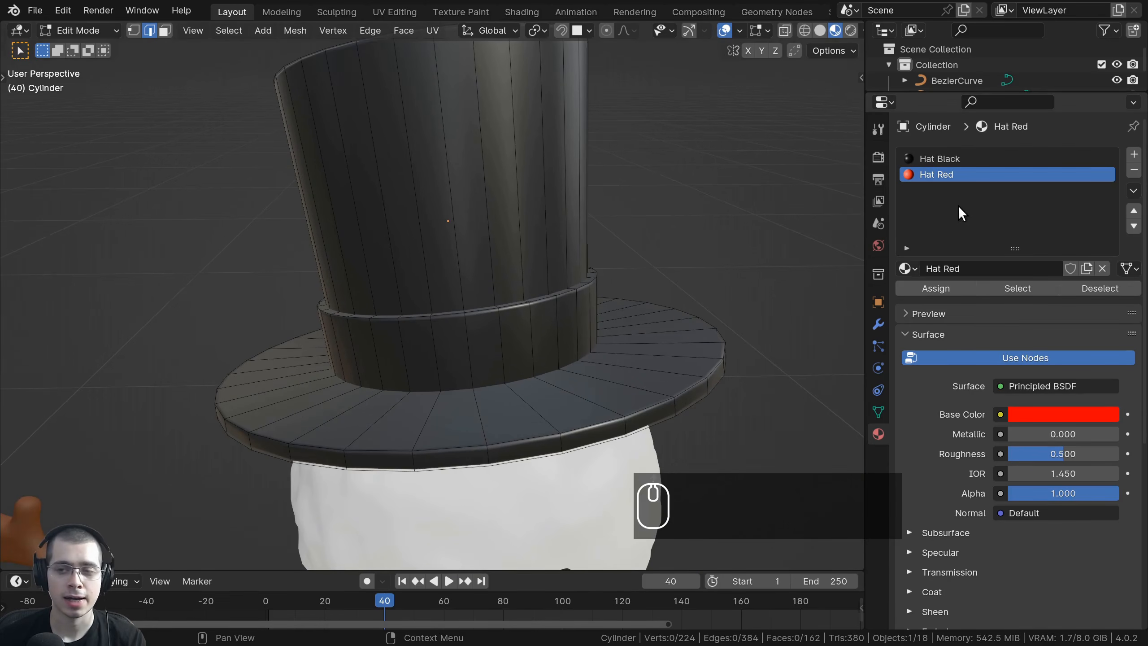
middle_drag(453, 342, 480, 323)
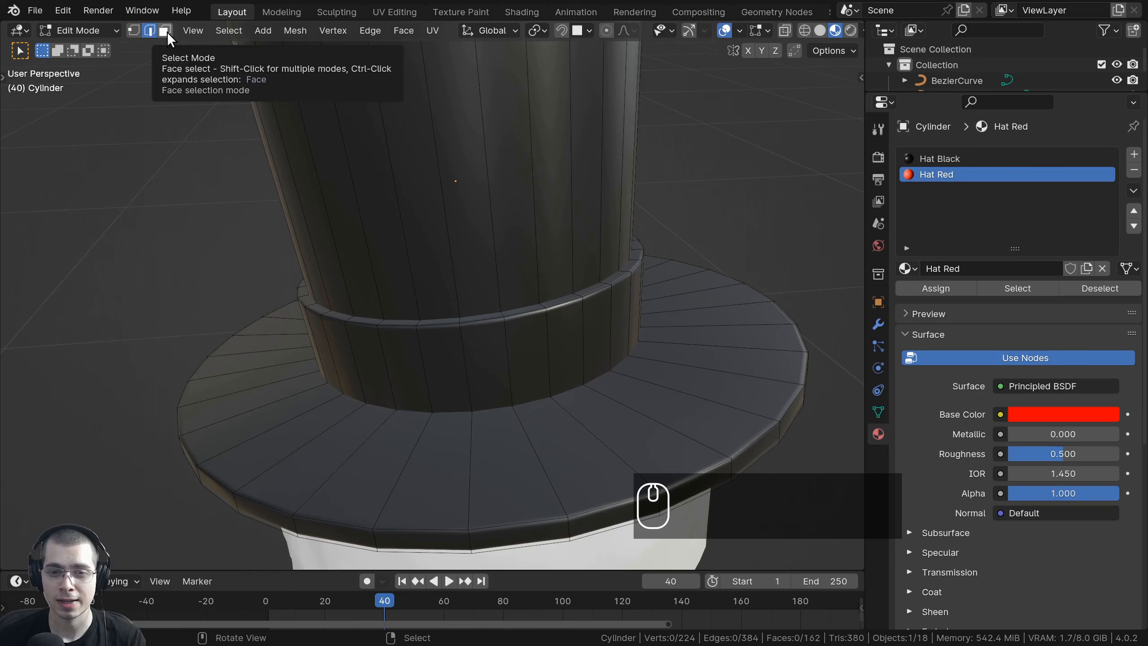
click(166, 32)
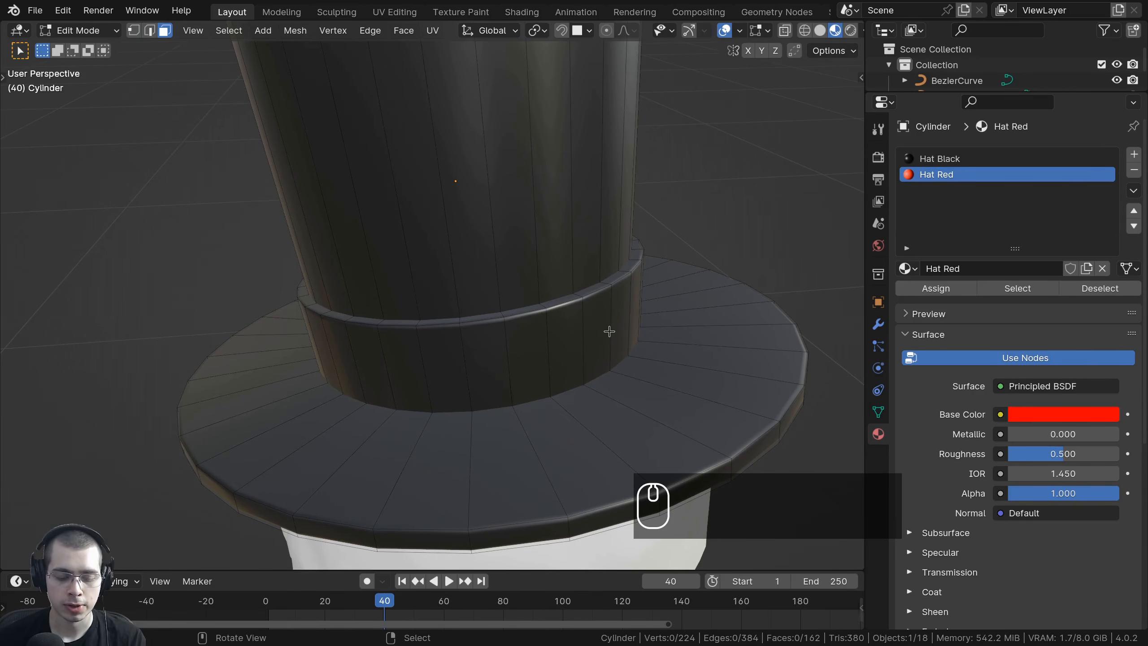
alt+click(582, 329)
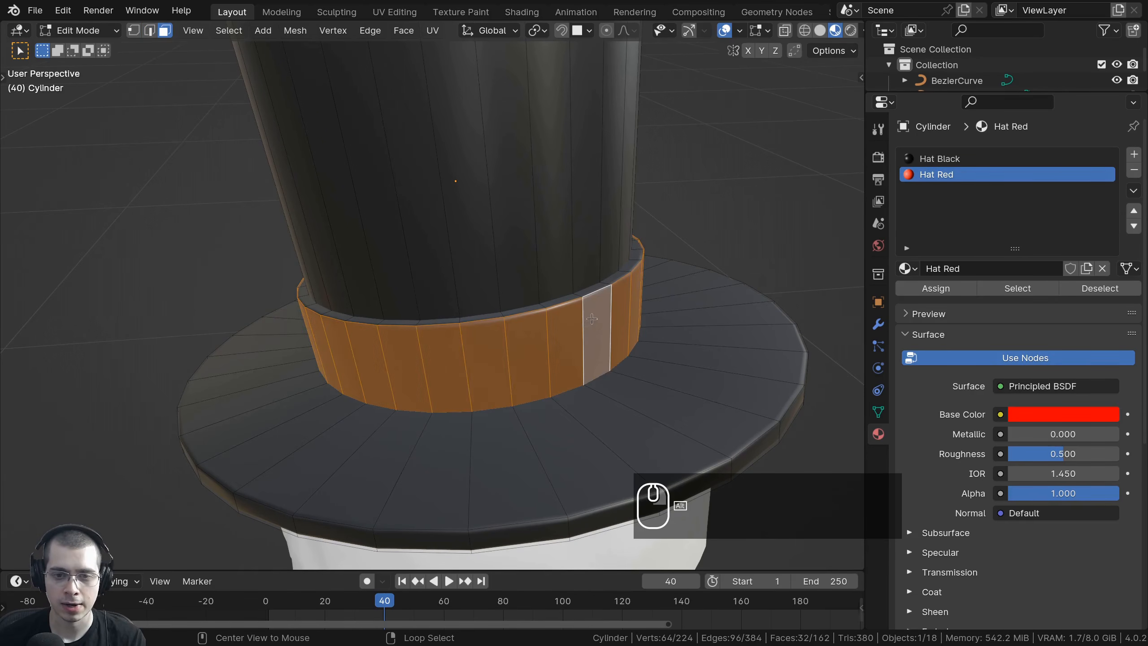
scroll(685, 350, up, 3)
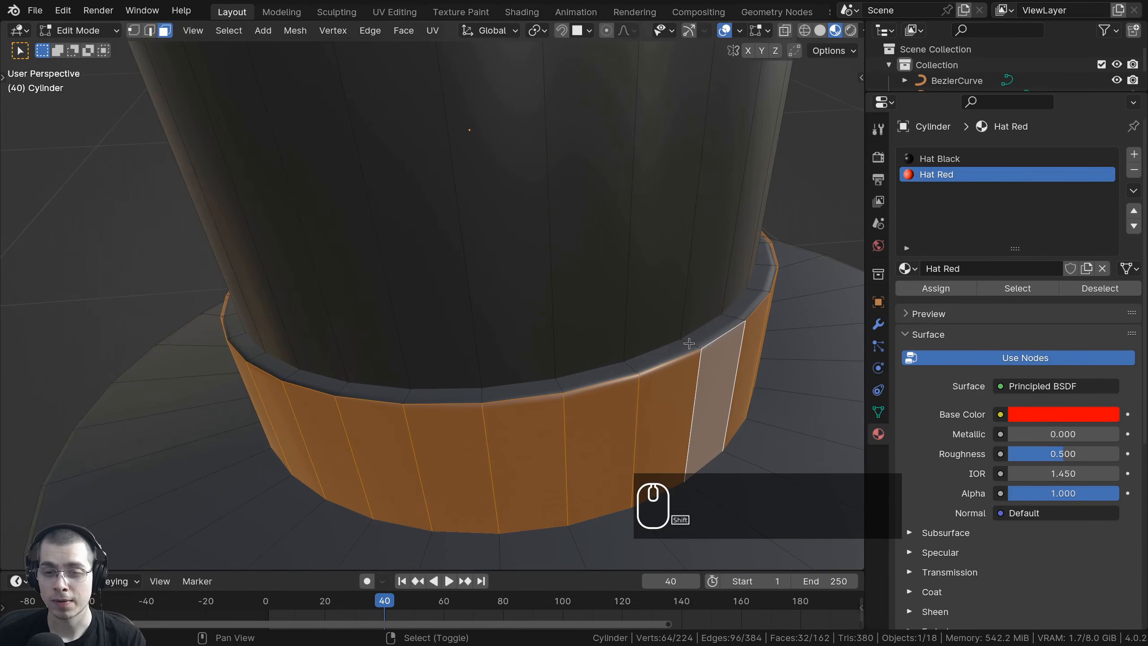
alt+shift+click(692, 340)
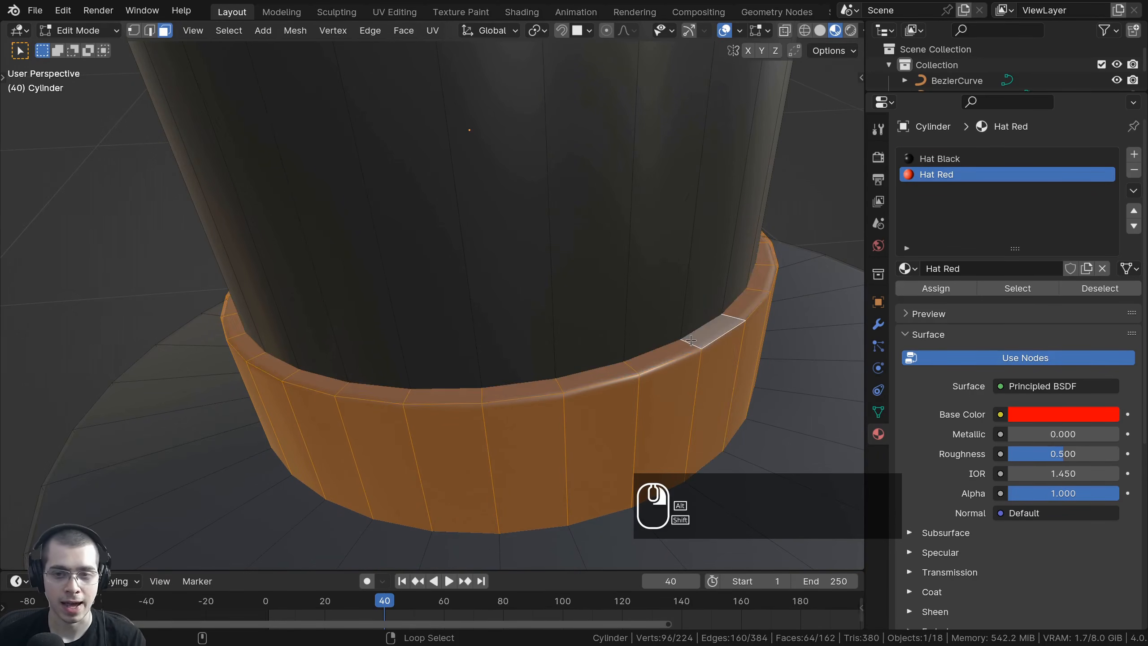
- Assign the Hat Red material to the selected band faces and return the hat to Object Mode
scroll(625, 325, down, 5)
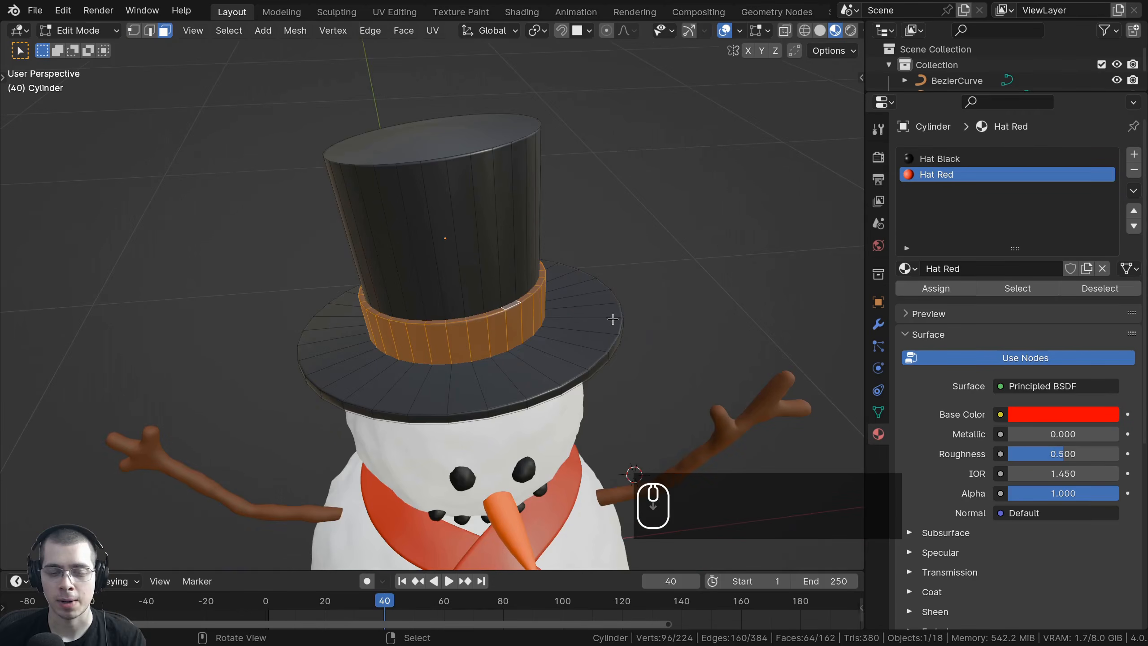
key(g)
right_click(789, 223)
scroll(723, 230, up, 3)
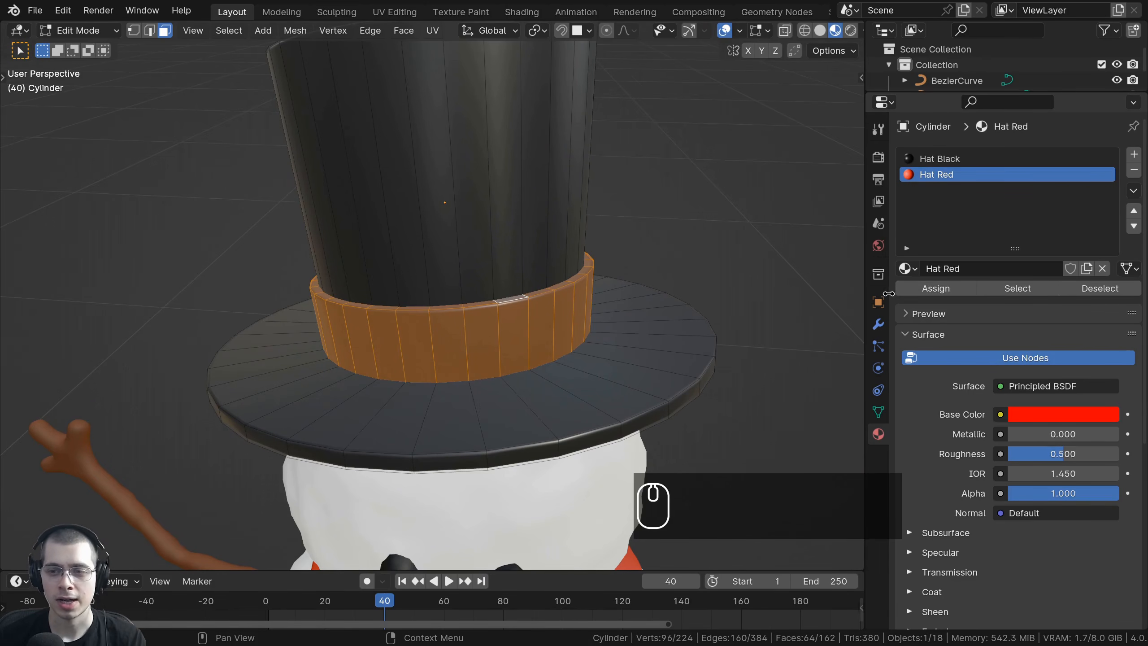
click(925, 289)
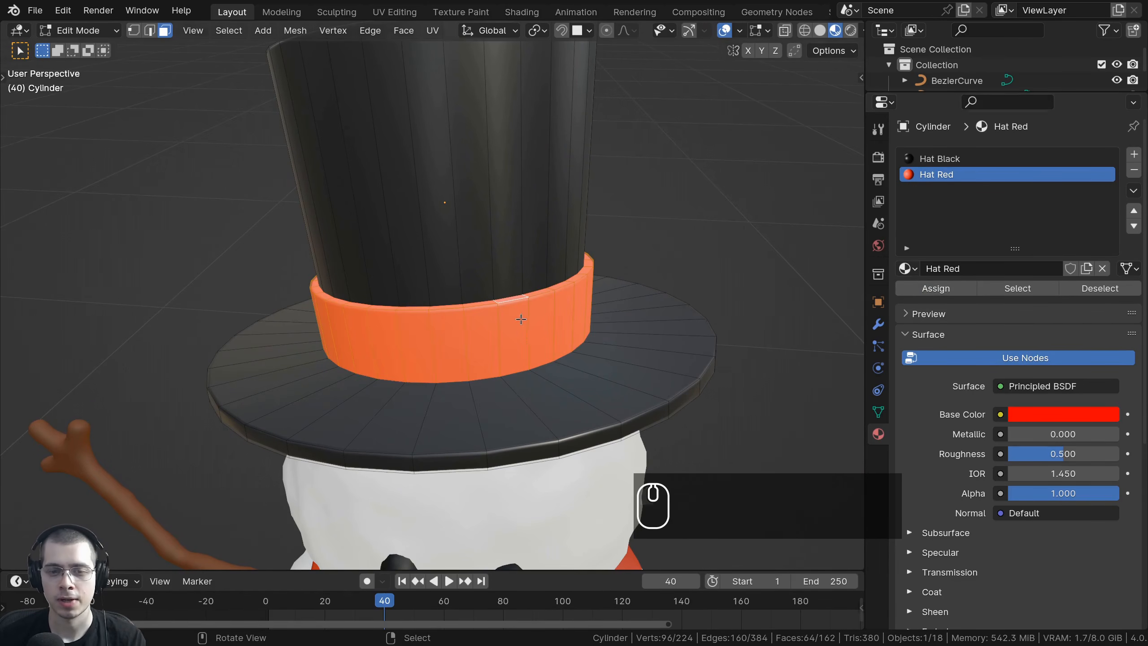
middle_drag(520, 310, 535, 315)
scroll(536, 316, down, 2)
key(Tab)
scroll(543, 321, down, 4)
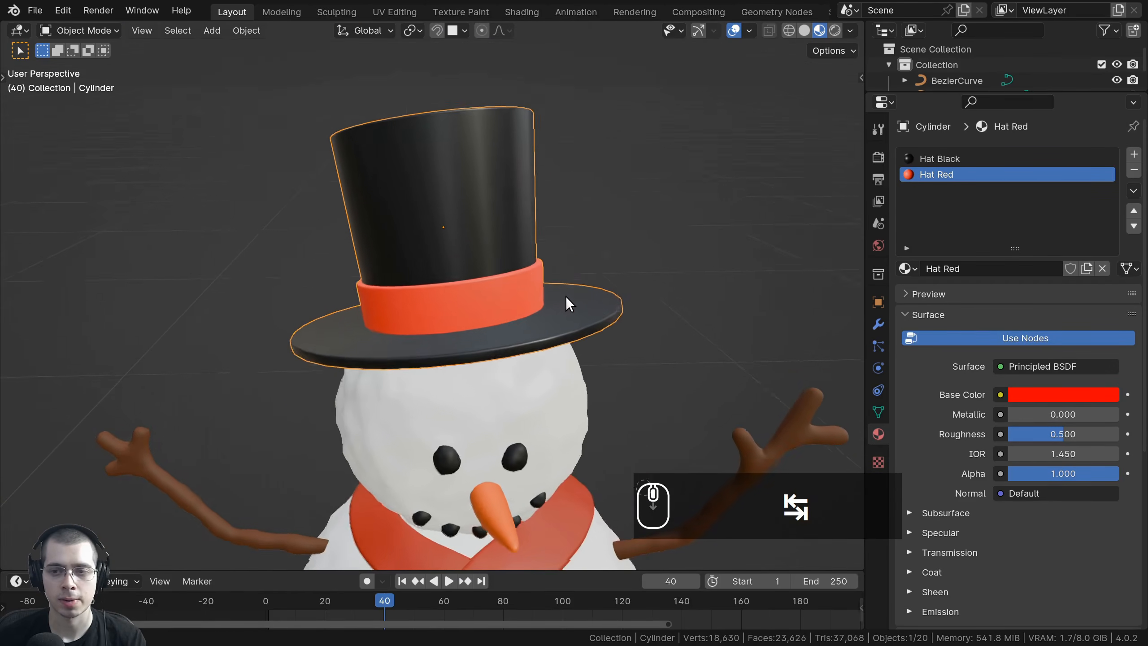
- Set the Hat Red material's roughness to 0.343 and save the file
scroll(510, 354, up, 3)
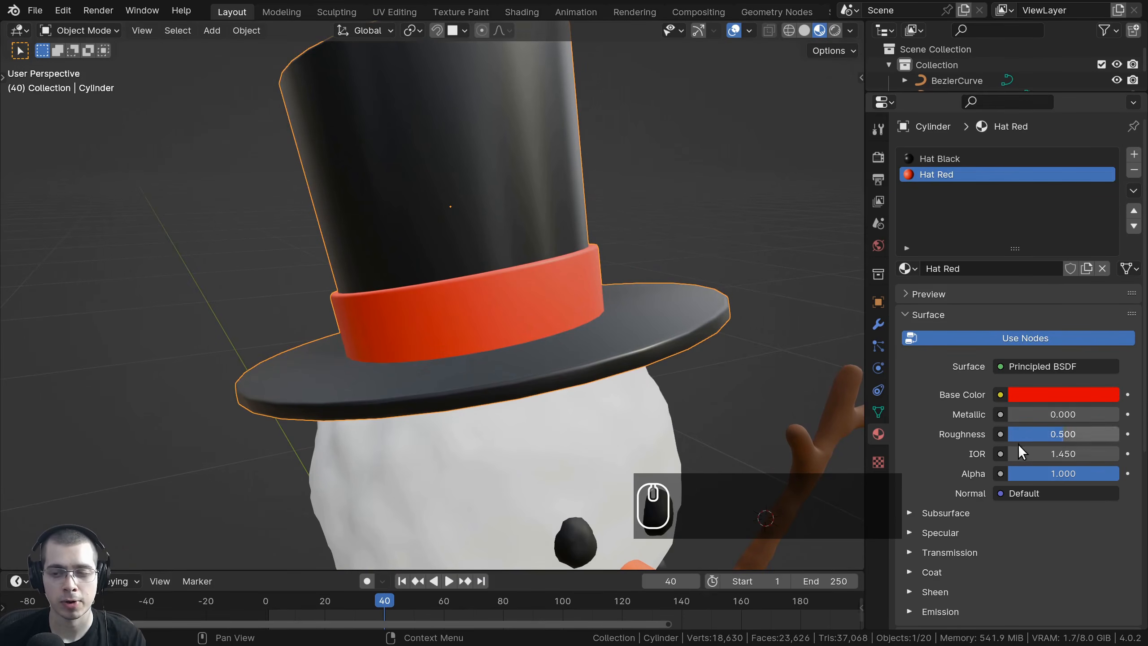
mouse_move(1053, 436)
mouse_down()
mouse_move(1035, 437)
mouse_move(1045, 434)
mouse_up()
scroll(578, 347, down, 7)
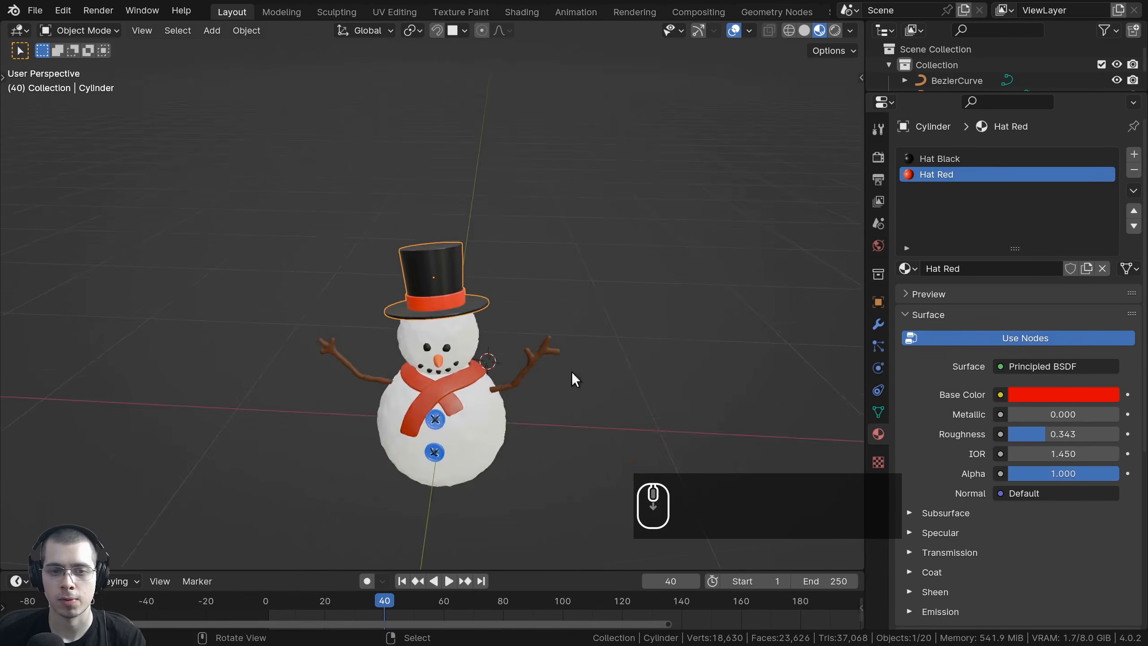
scroll(641, 312, up, 4)
key(ctrl+s)
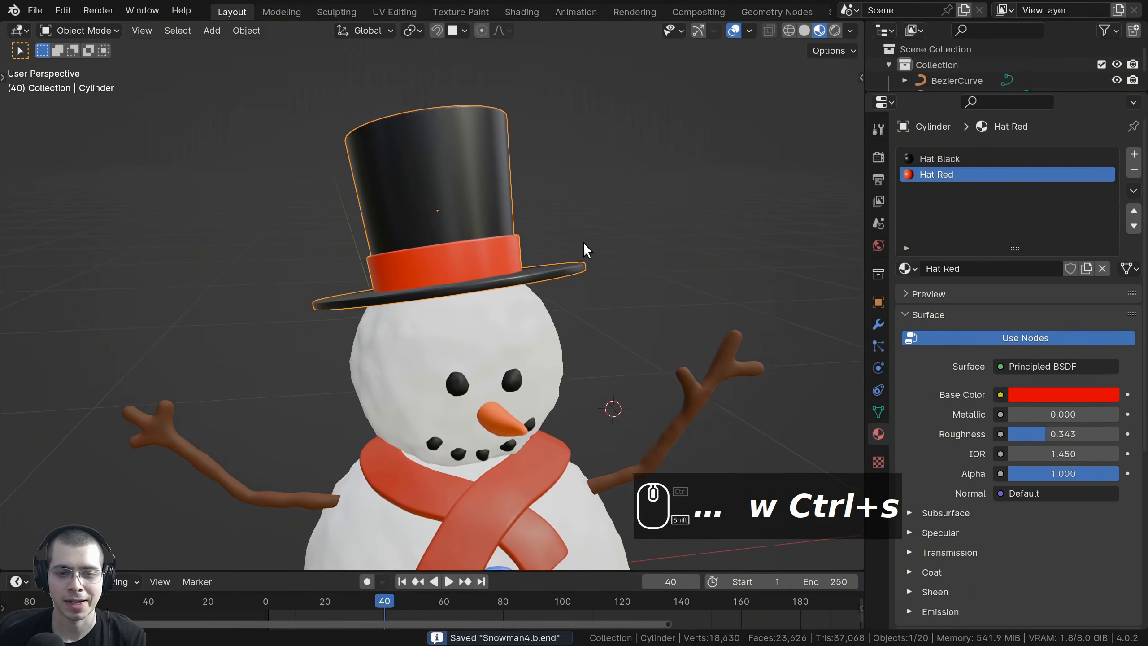
- Inspect the snowman's face, scarf and buttons, looking closely at the coal eyes
scroll(583, 242, down, 2)
shift+middle_drag(557, 243, 544, 195)
scroll(545, 195, up, 1)
mouse_move(617, 283)
middle_down()
mouse_move(583, 273)
mouse_move(619, 281)
middle_up()
scroll(506, 258, up, 1)
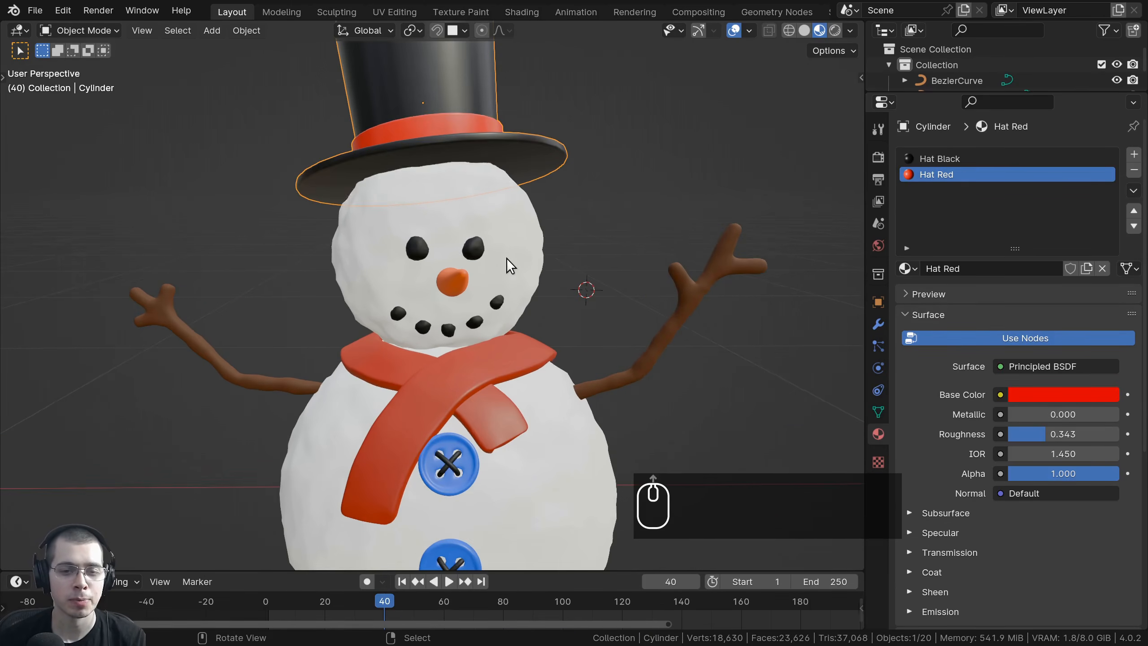
scroll(501, 262, up, 2)
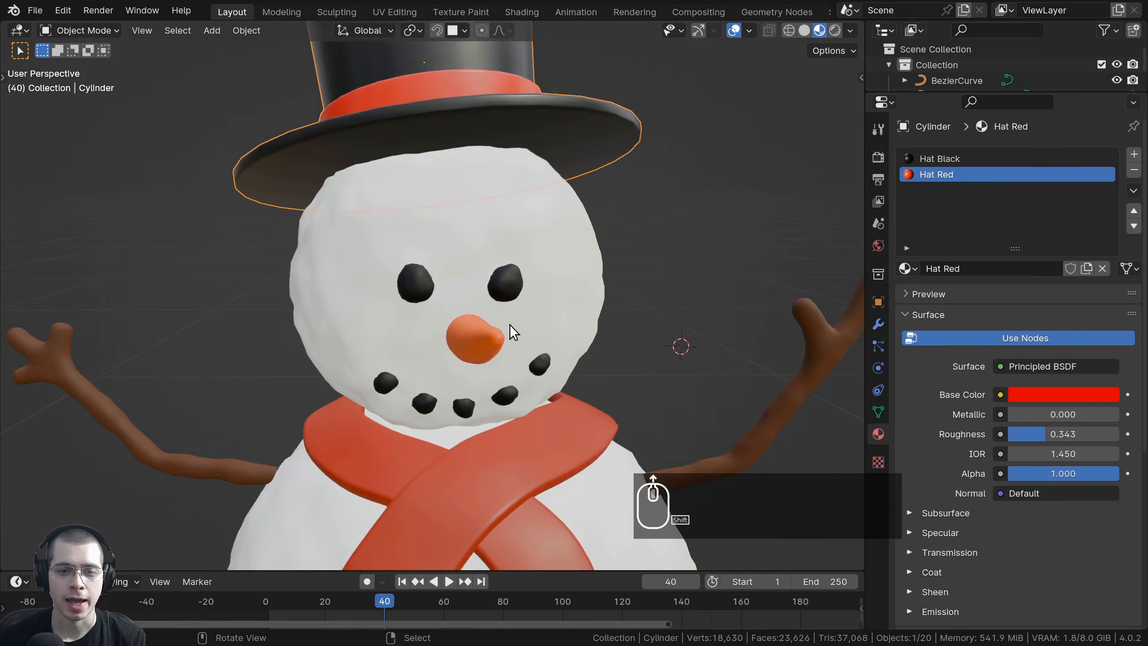
scroll(407, 251, up, 5)
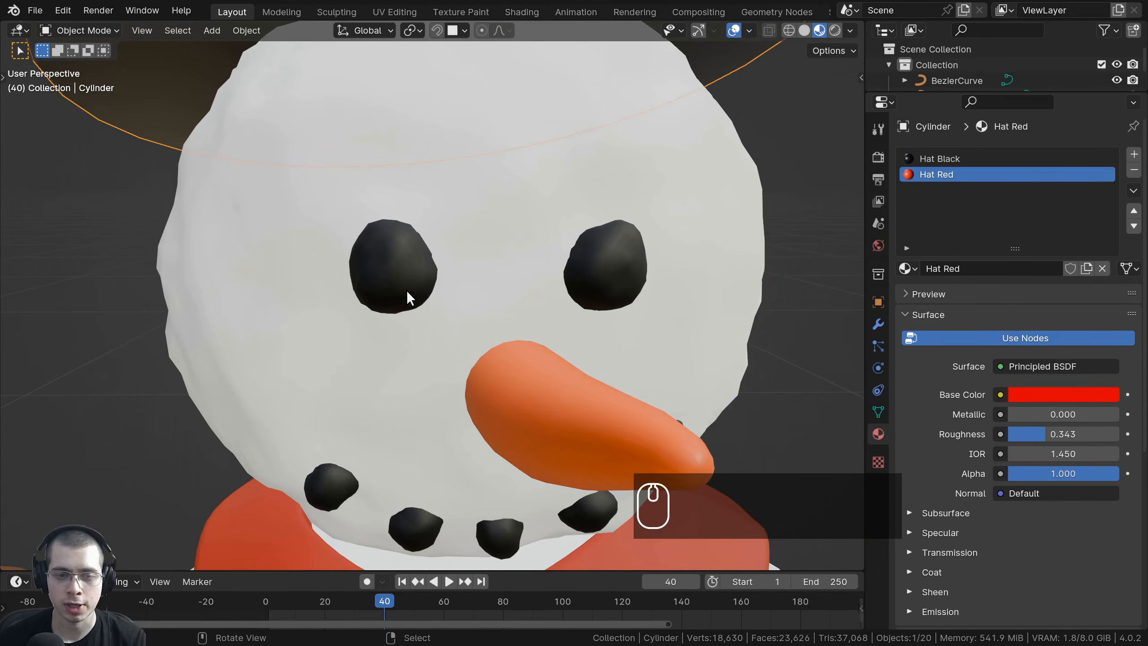
scroll(386, 253, down, 3)
- Select the coal eye beside the nose and open its Coal material in the Shading workspace, with the eye in close view
click(409, 273)
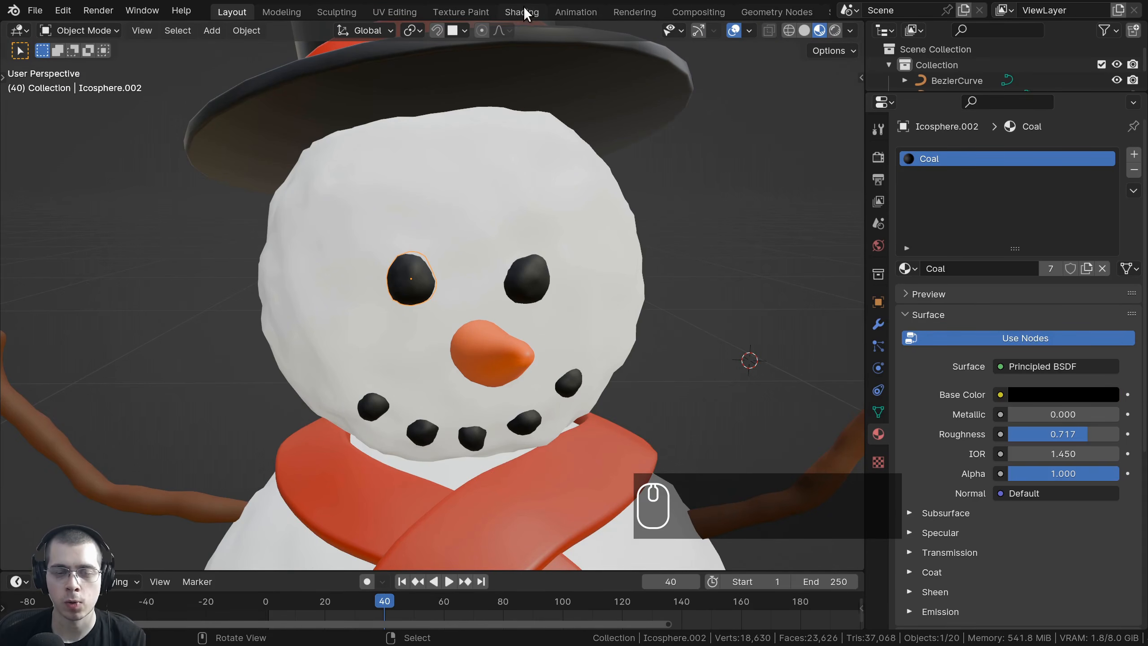
click(511, 13)
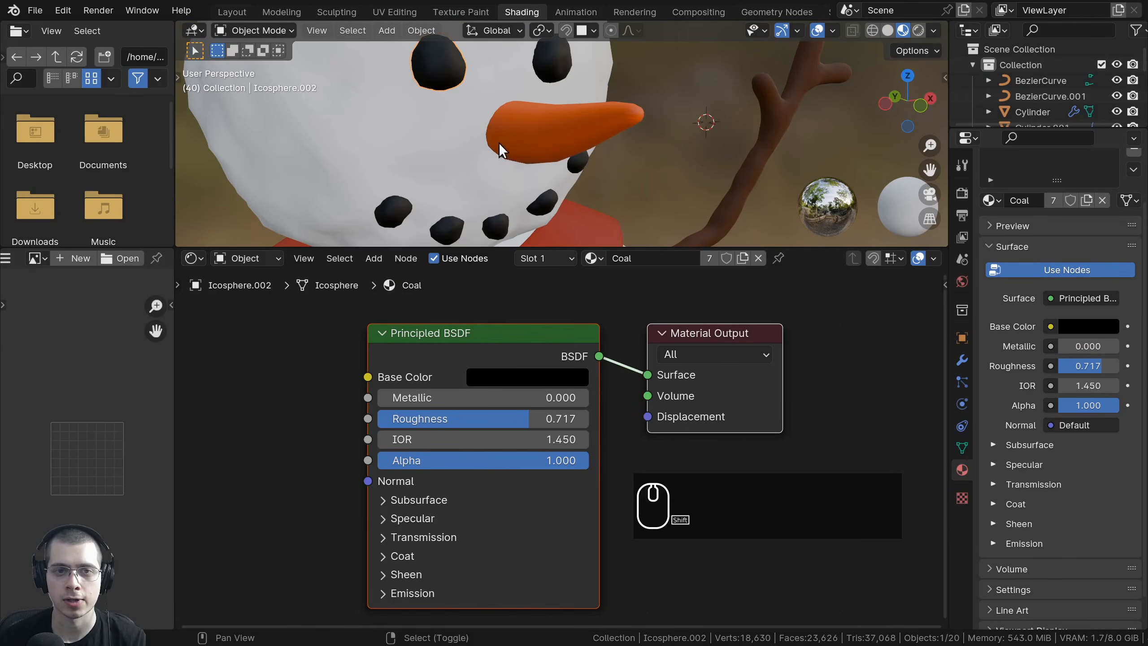
shift+scroll(499, 142, up, 3)
scroll(522, 204, up, 1)
shift+middle_drag(524, 199, 572, 194)
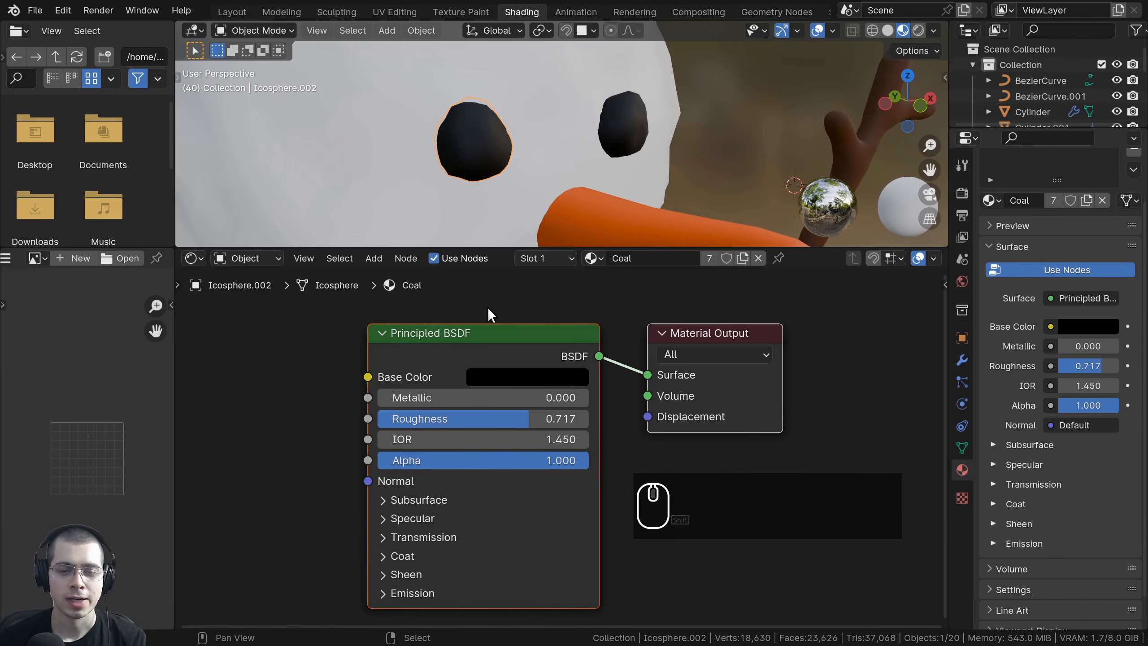
- Move the Principled BSDF node slightly closer to the Material Output node in the Coal material
scroll(495, 334, down, 1)
middle_drag(497, 339, 521, 340)
click(520, 347)
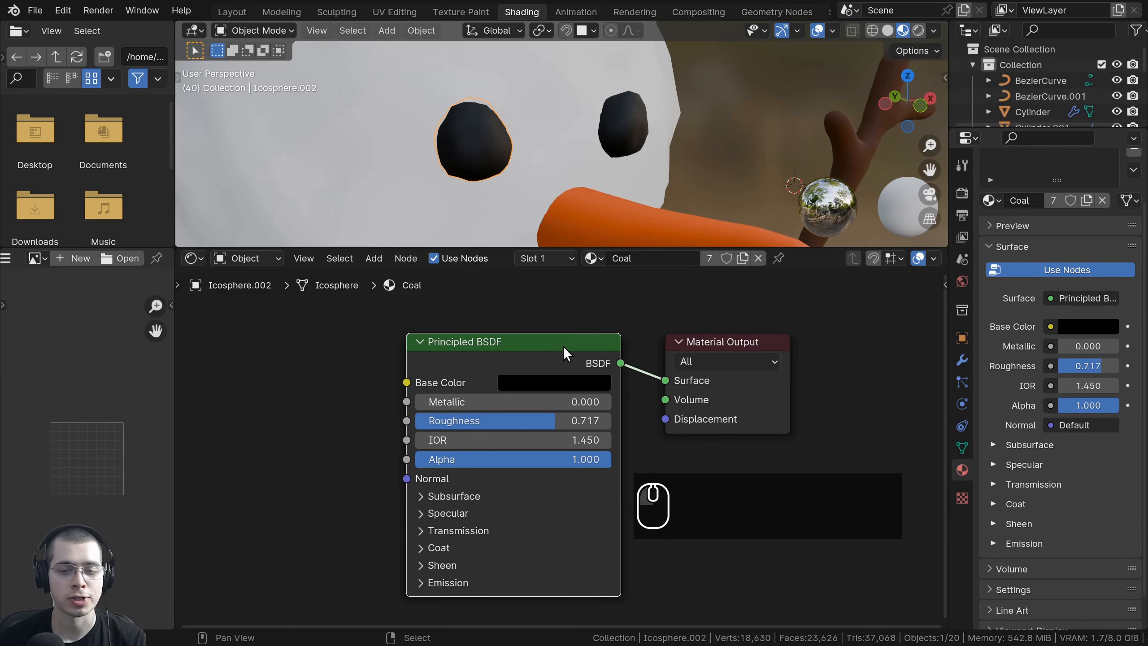
drag(564, 347, 581, 353)
middle_drag(581, 345, 599, 343)
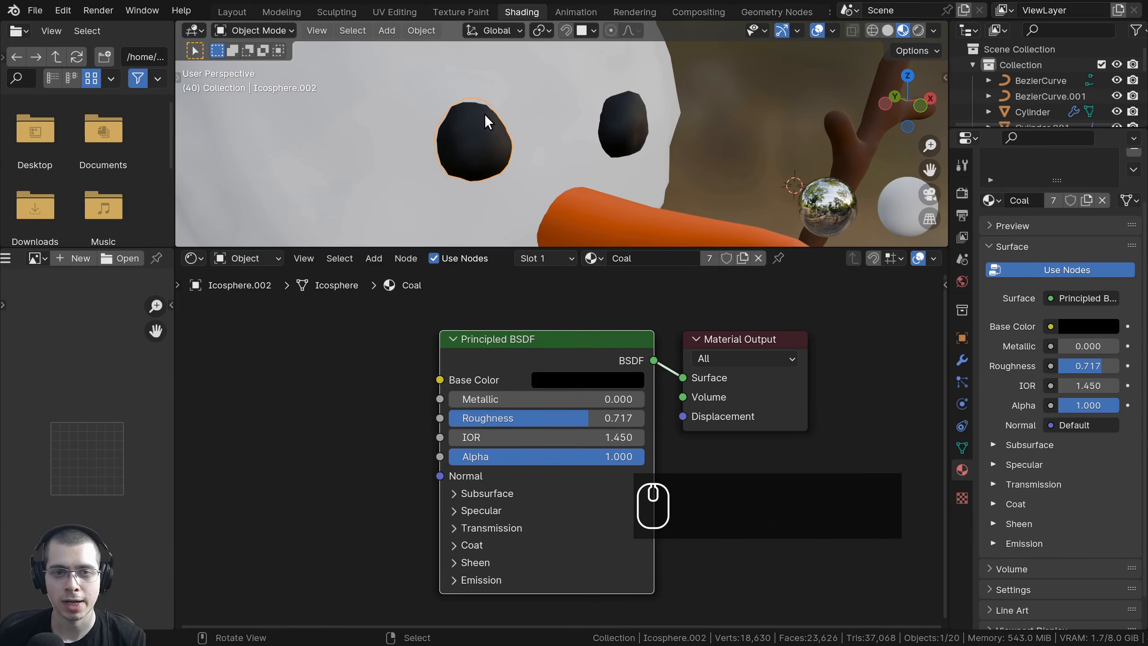
- Examine the surface of the selected coal eye up close alongside its shader nodes
middle_drag(484, 138, 474, 109)
shift+middle_drag(475, 108, 576, 133)
scroll(555, 133, up, 4)
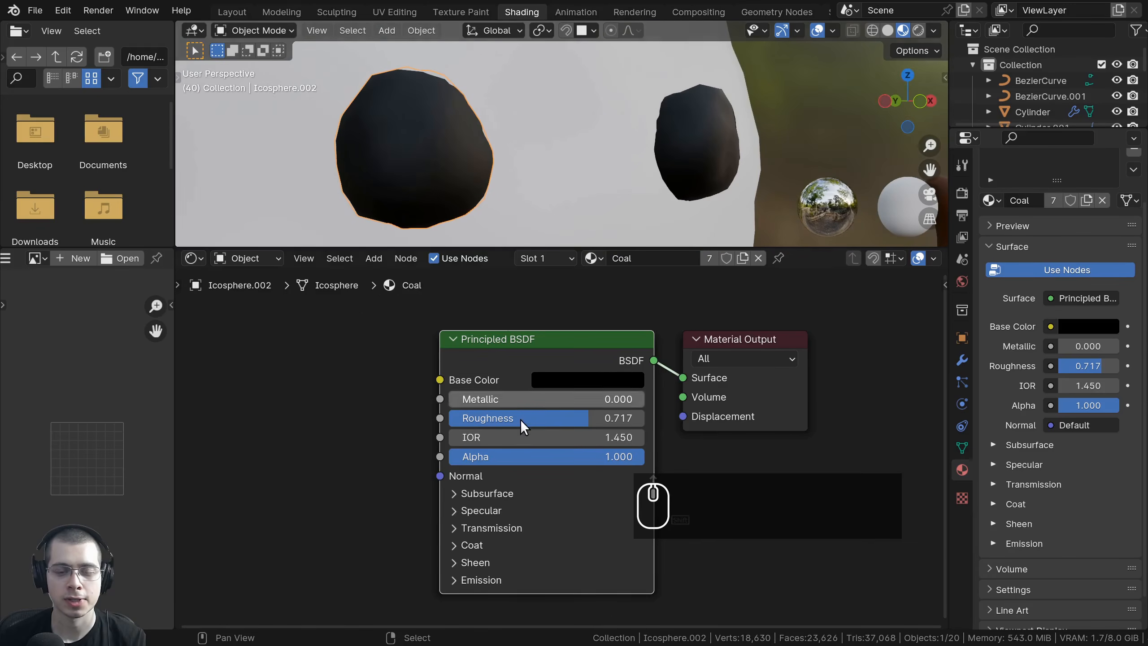
scroll(556, 367, down, 1)
middle_drag(556, 367, 603, 337)
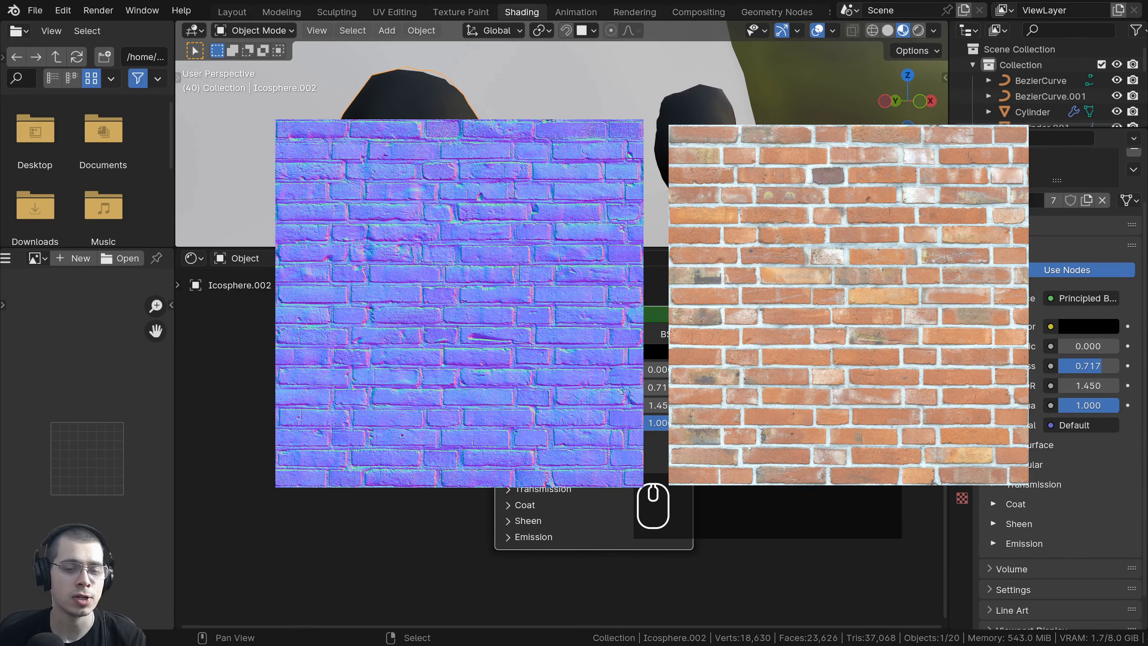
scroll(555, 440, down, 1)
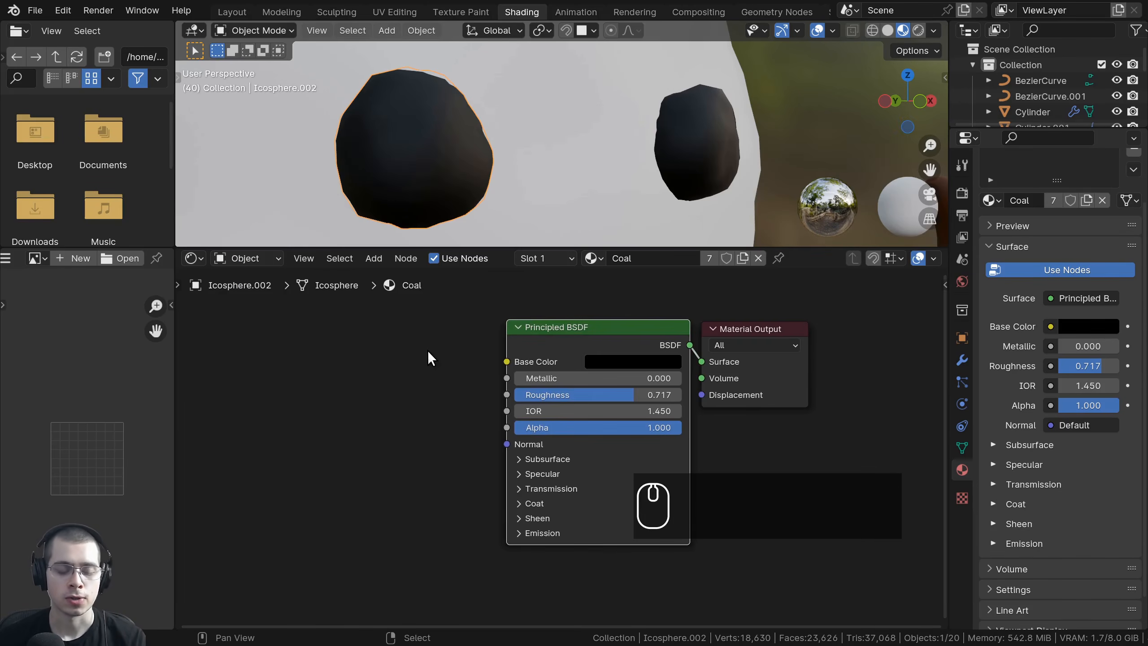
key(shift+a)
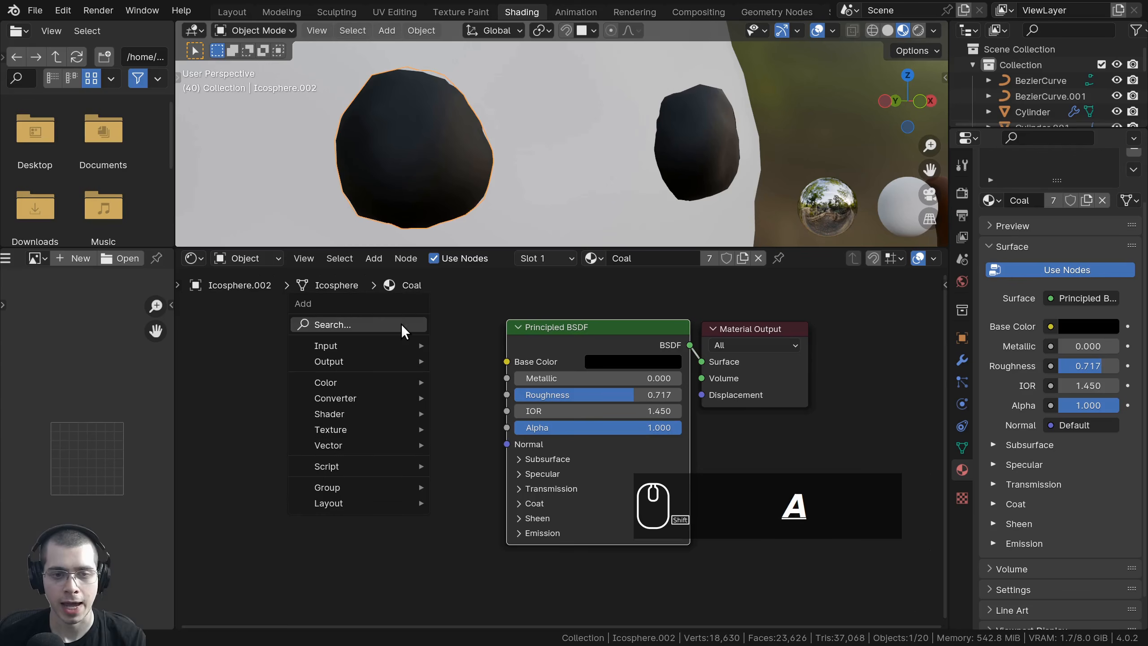
key(shift+a)
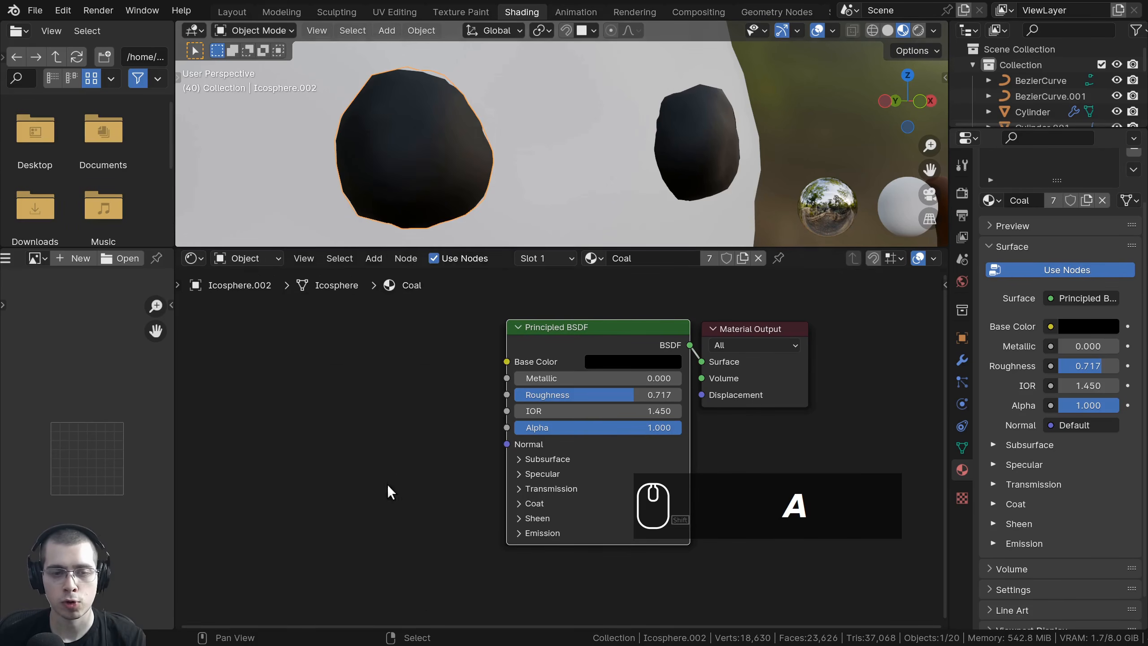
key(shift+a)
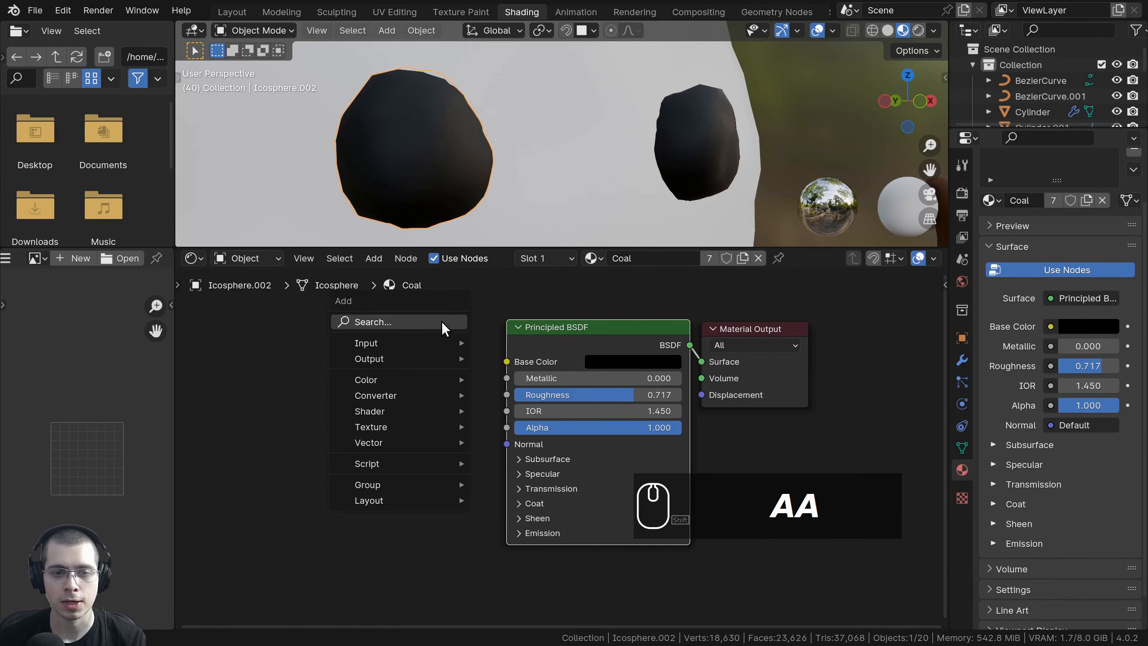
click(374, 257)
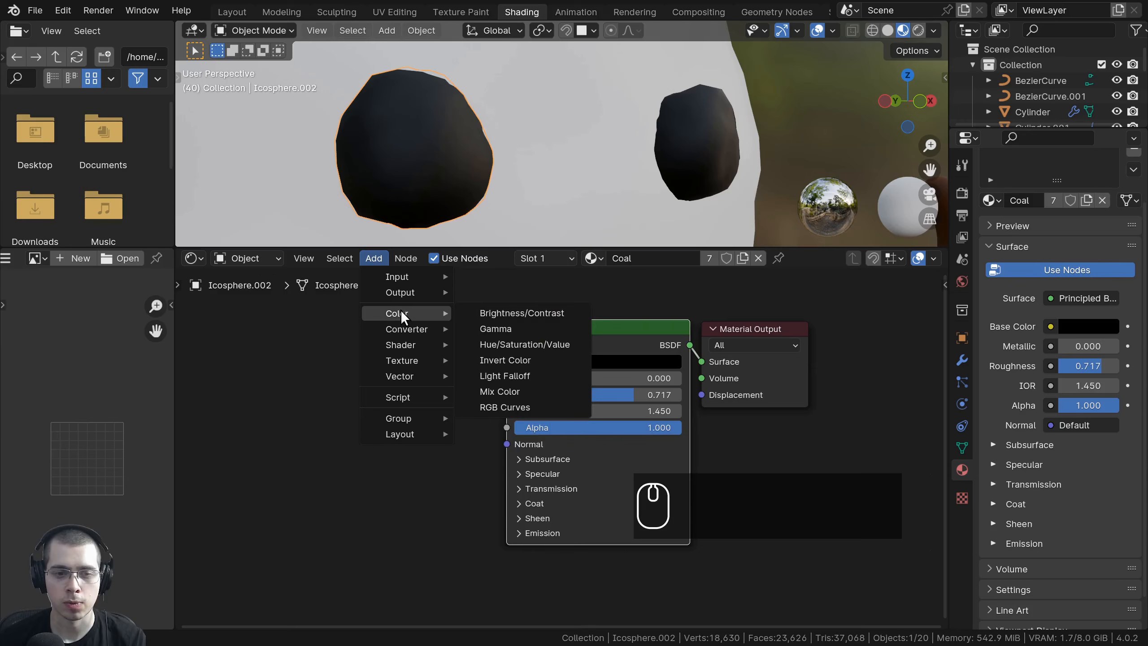
- Add a Noise Texture node to the Coal material, placed before the Principled BSDF node
middle_drag(409, 353, 431, 353)
scroll(426, 344, down, 1)
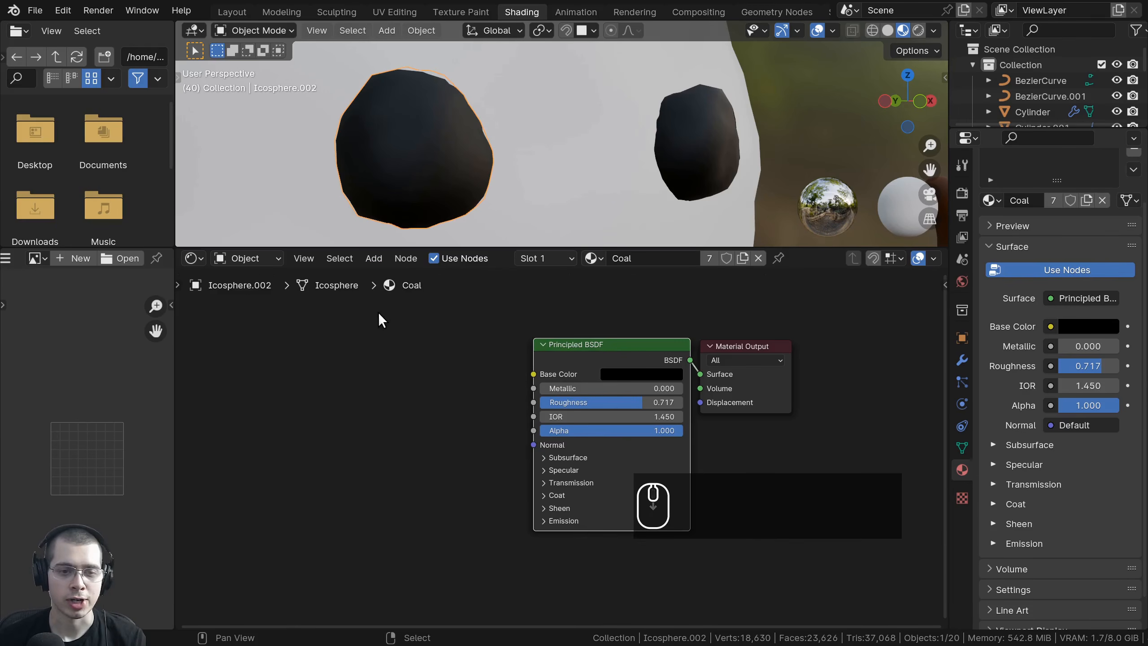
key(shift+a)
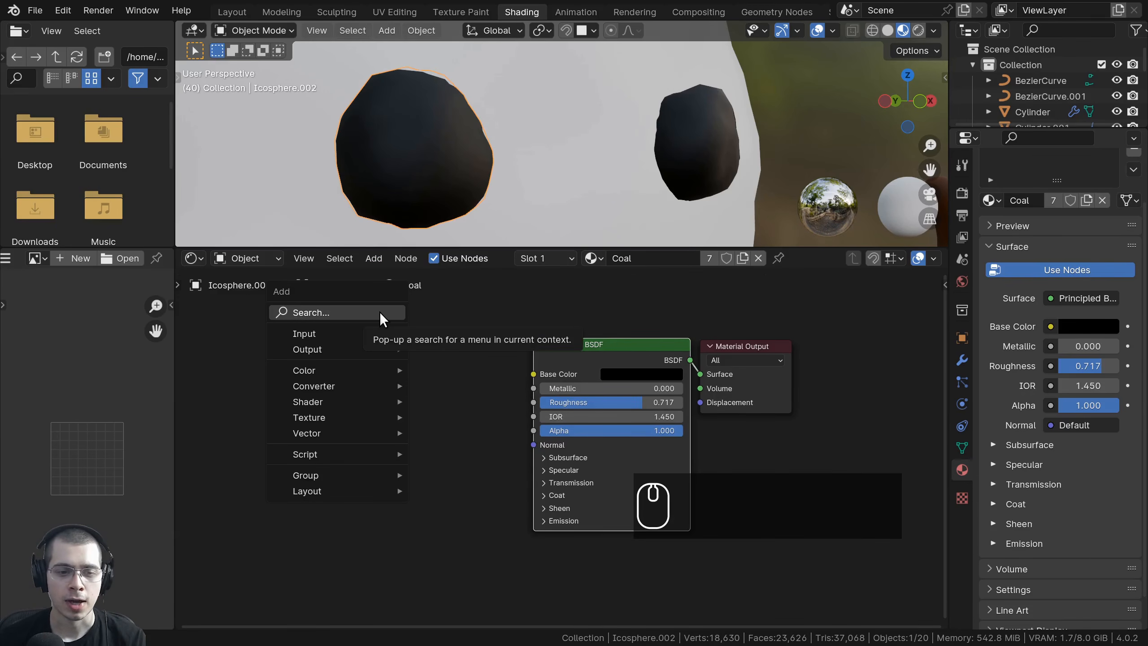
mouse_move(328, 417)
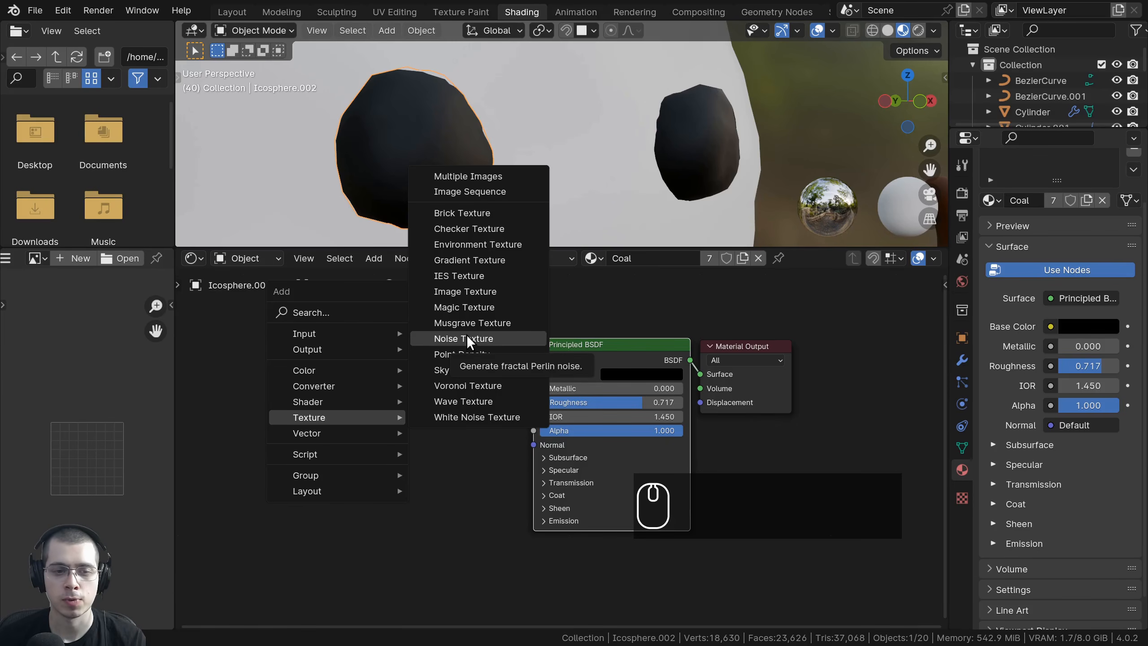
click(325, 313)
text(noi)
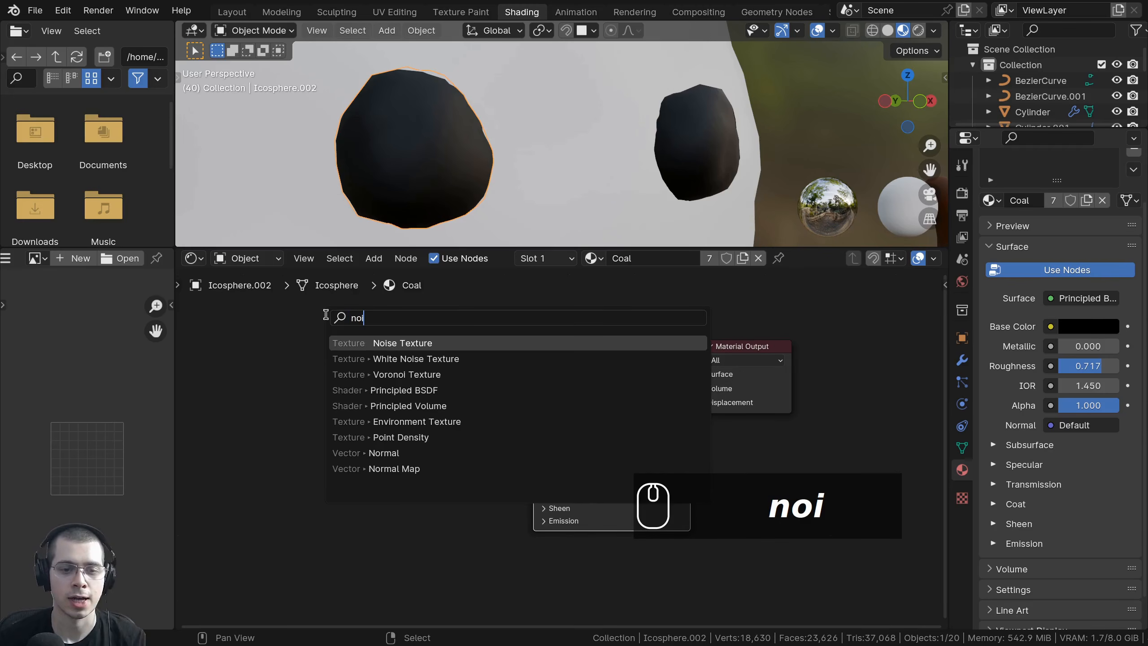
click(383, 344)
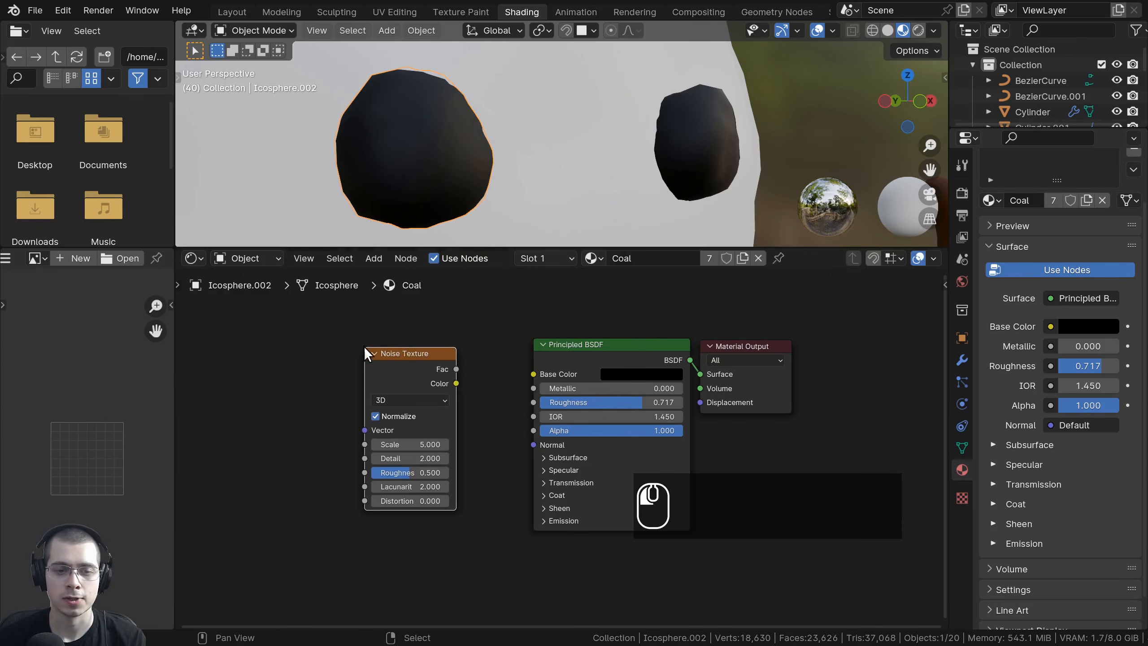
key(shift+a)
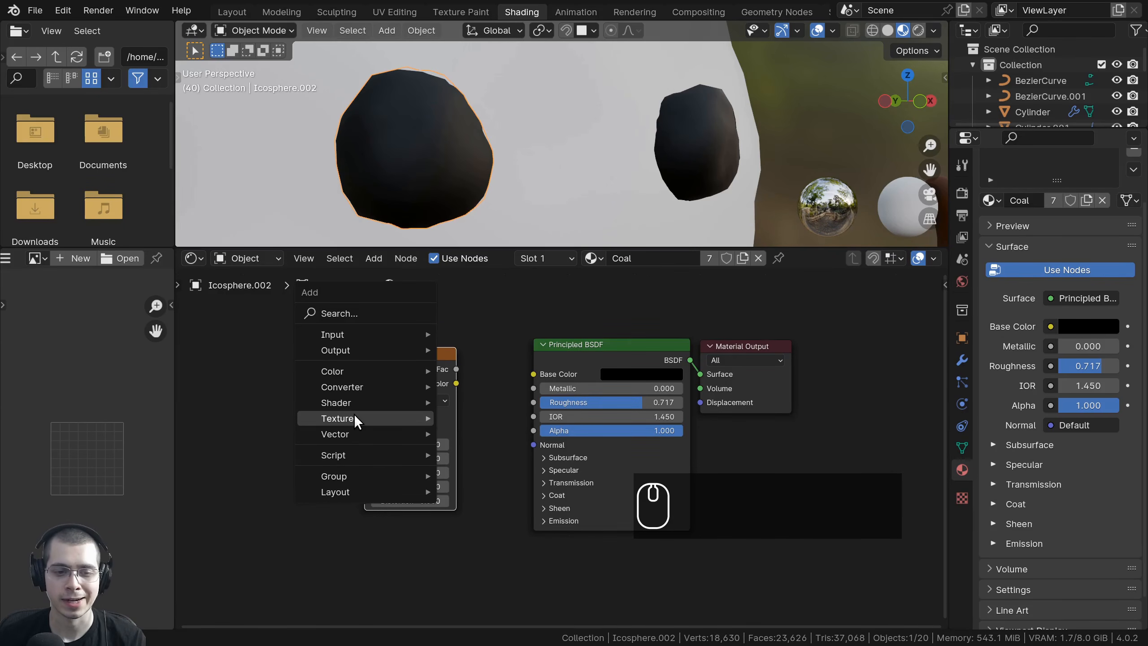
mouse_move(419, 421)
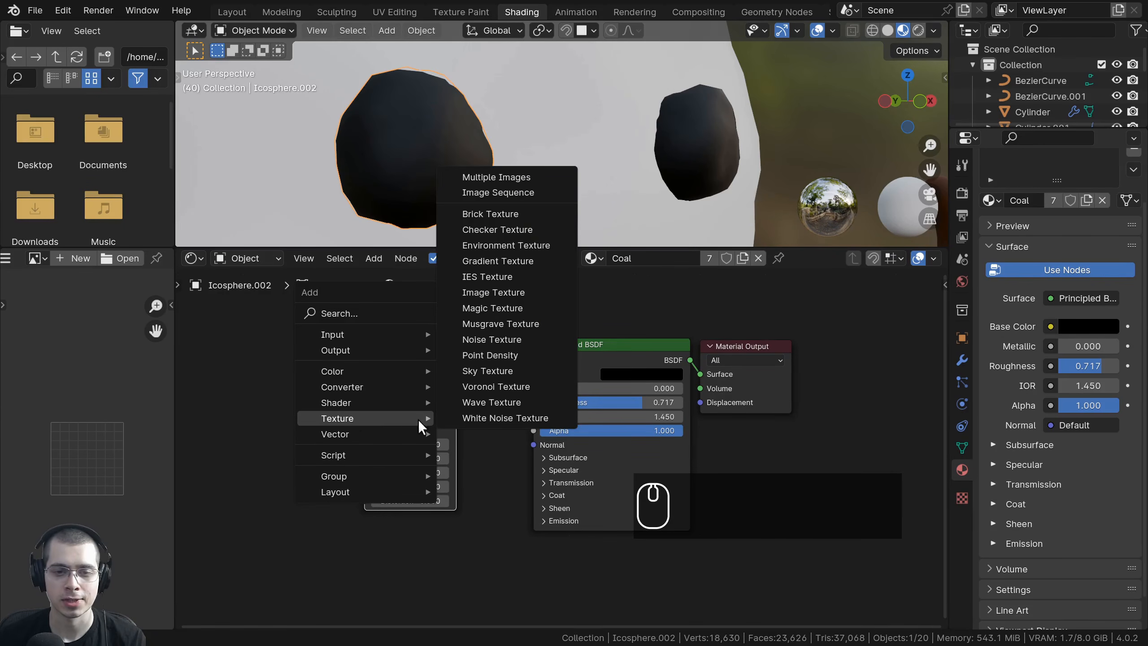
click(490, 338)
click(383, 363)
scroll(514, 321, up, 3)
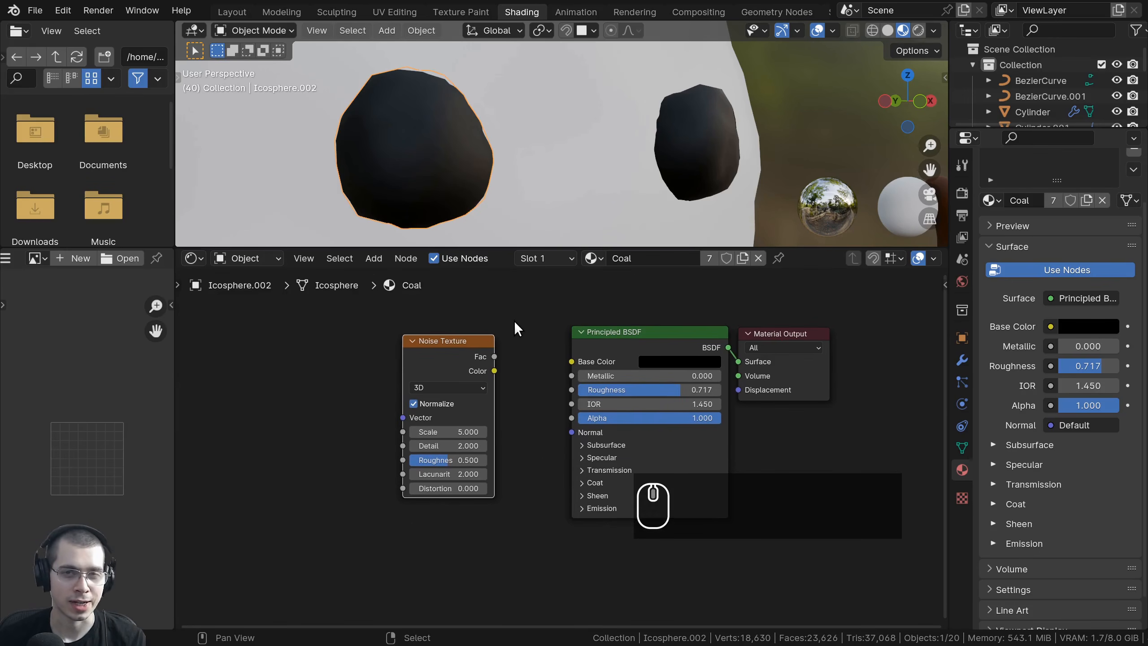
middle_drag(507, 335, 488, 348)
key(shift+a)
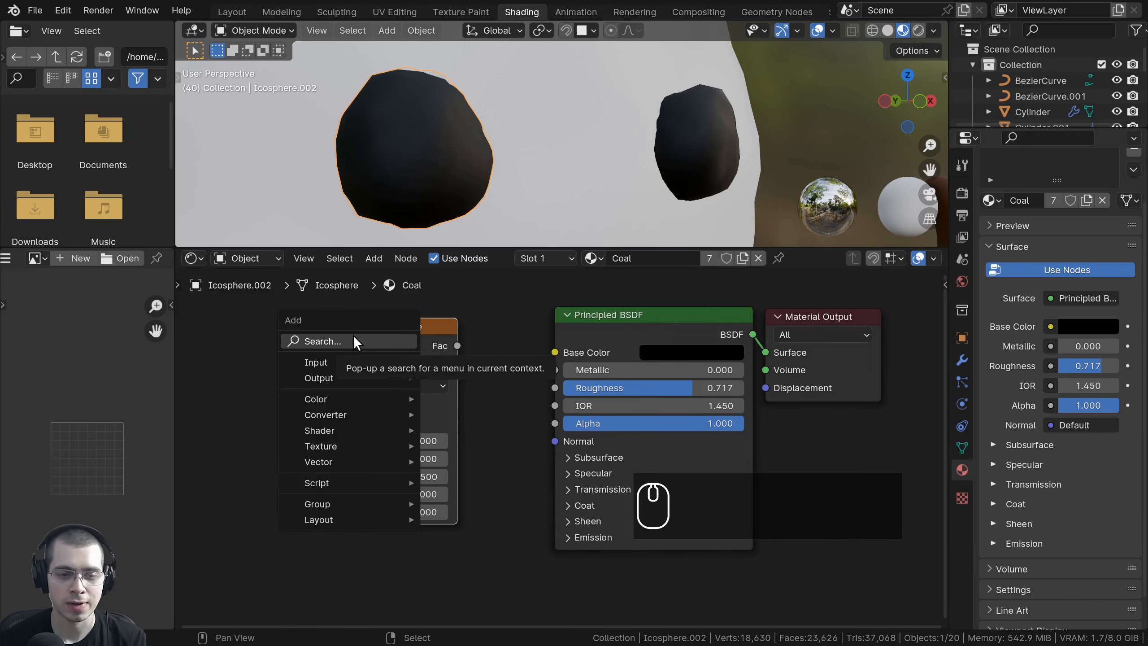
text(noi)
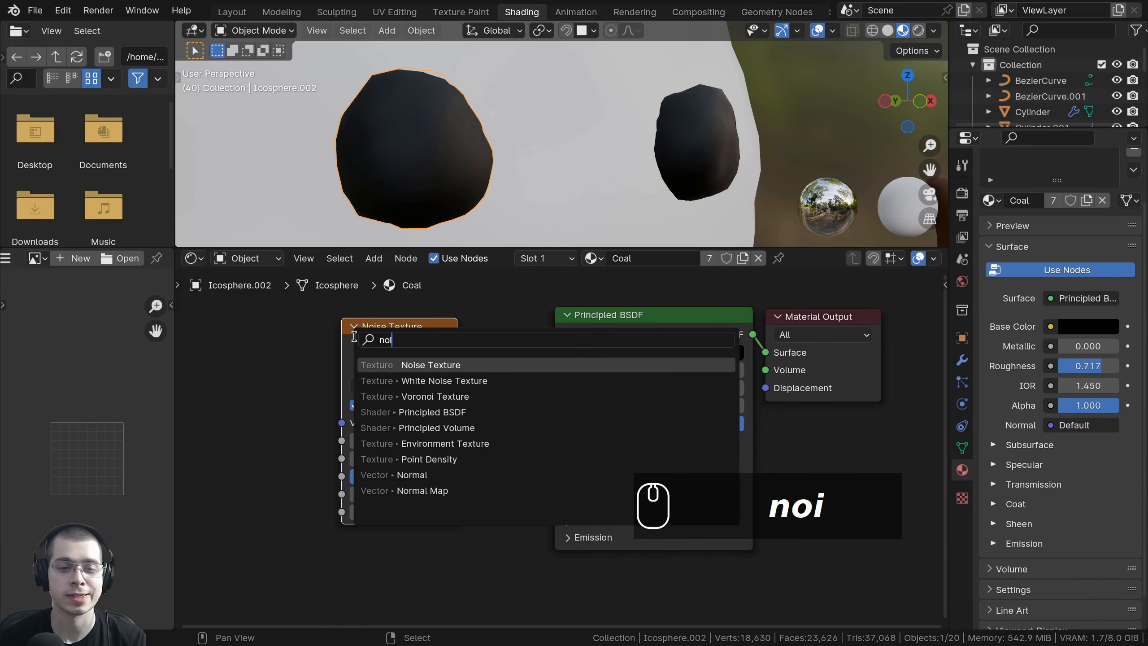
click(332, 341)
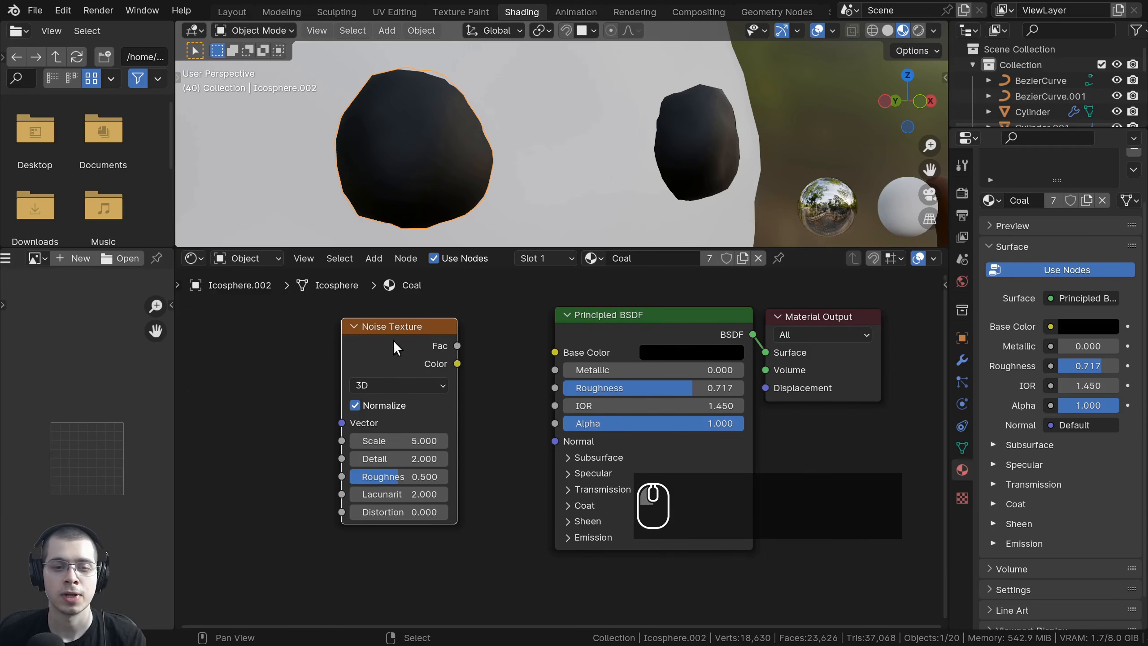
- Move the Noise Texture node slightly farther from the Principled BSDF node and leave it selected
drag(392, 340, 386, 341)
scroll(466, 357, down, 1)
middle_drag(386, 340, 480, 380)
scroll(468, 362, up, 1)
scroll(480, 379, up, 1)
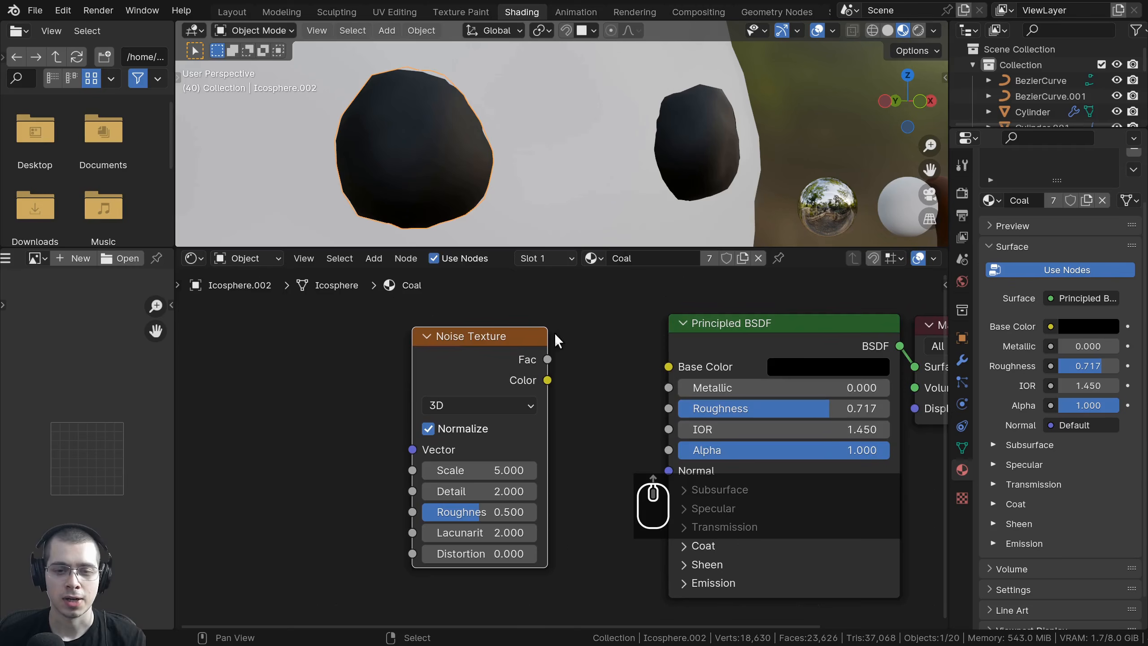
scroll(423, 345, down, 2)
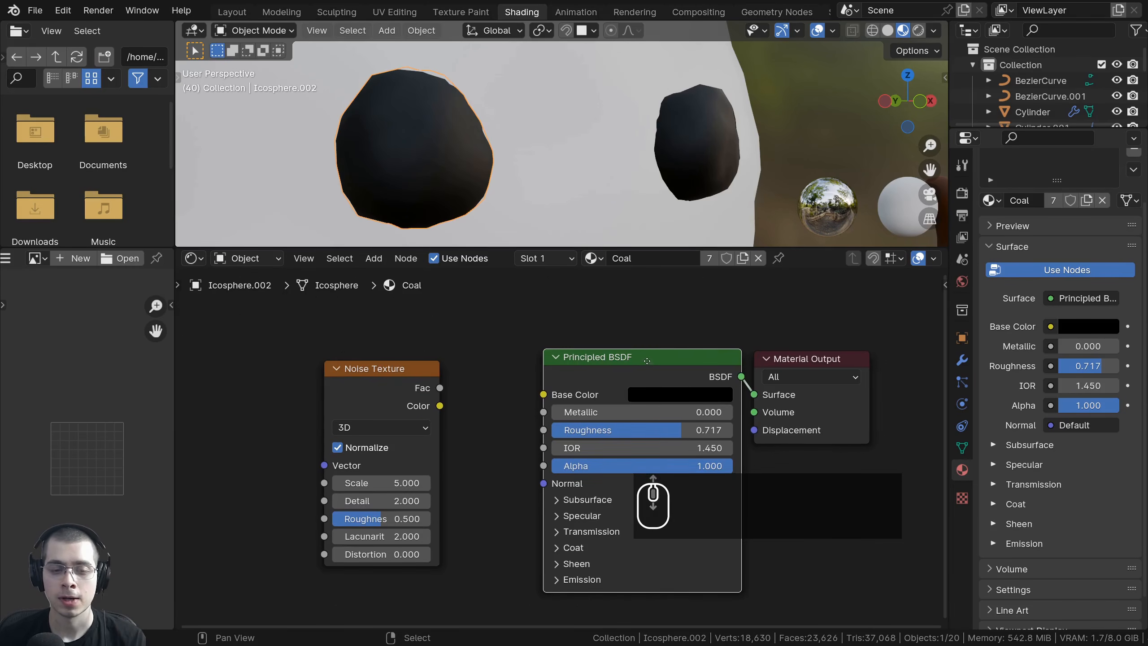
click(608, 368)
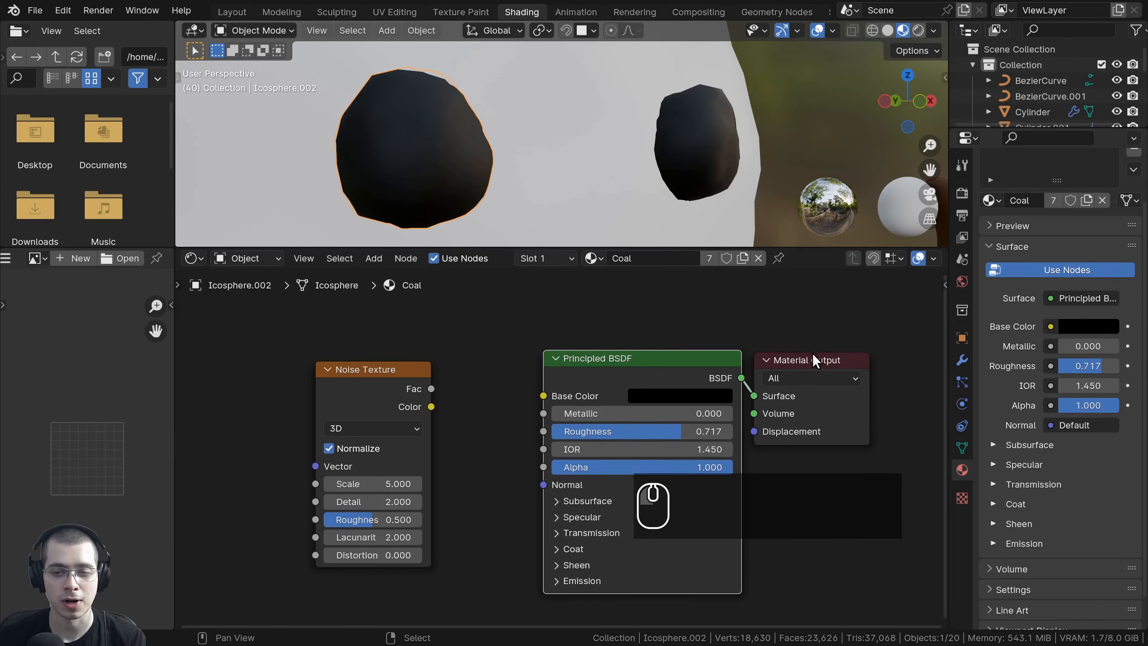
scroll(597, 350, up, 1)
key(g)
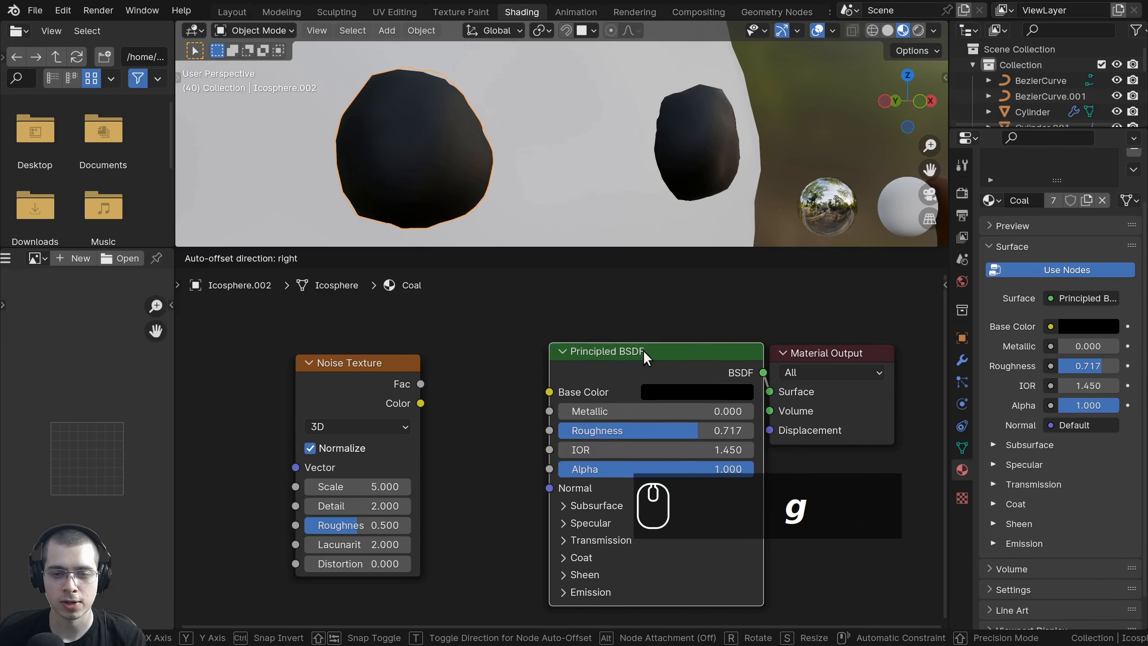
right_click(597, 346)
middle_drag(474, 395, 579, 395)
click(475, 369)
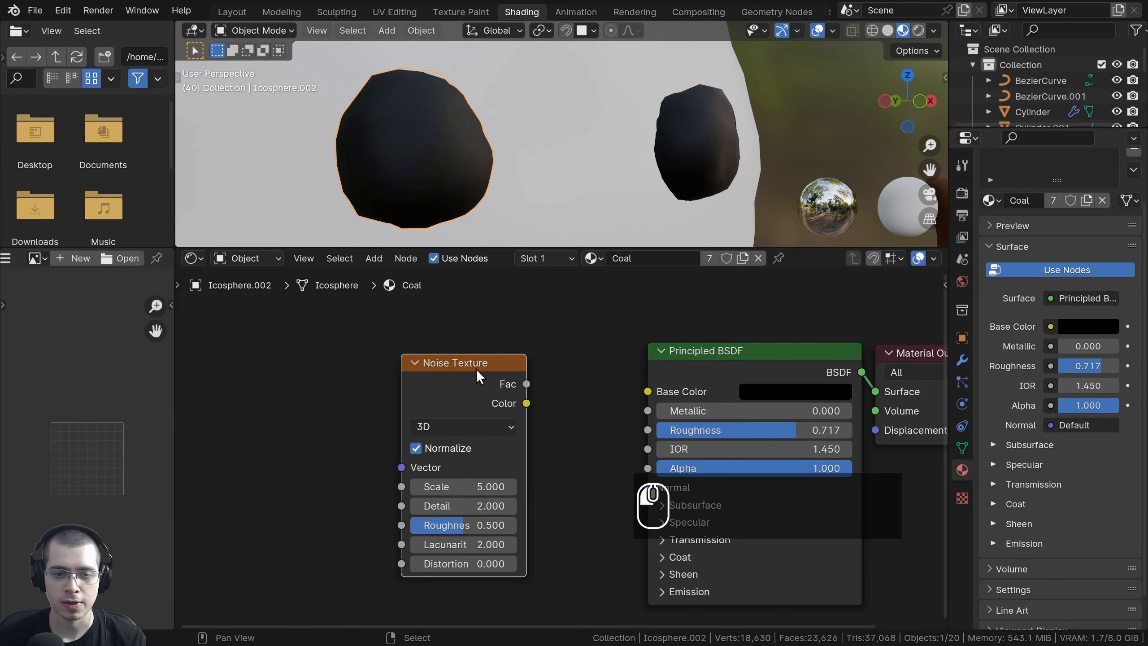
- Connect the Noise Texture's Fac output directly to the Material Output's Surface input to preview the noise on the coal eye
scroll(489, 356, down, 3)
middle_drag(499, 357, 552, 339)
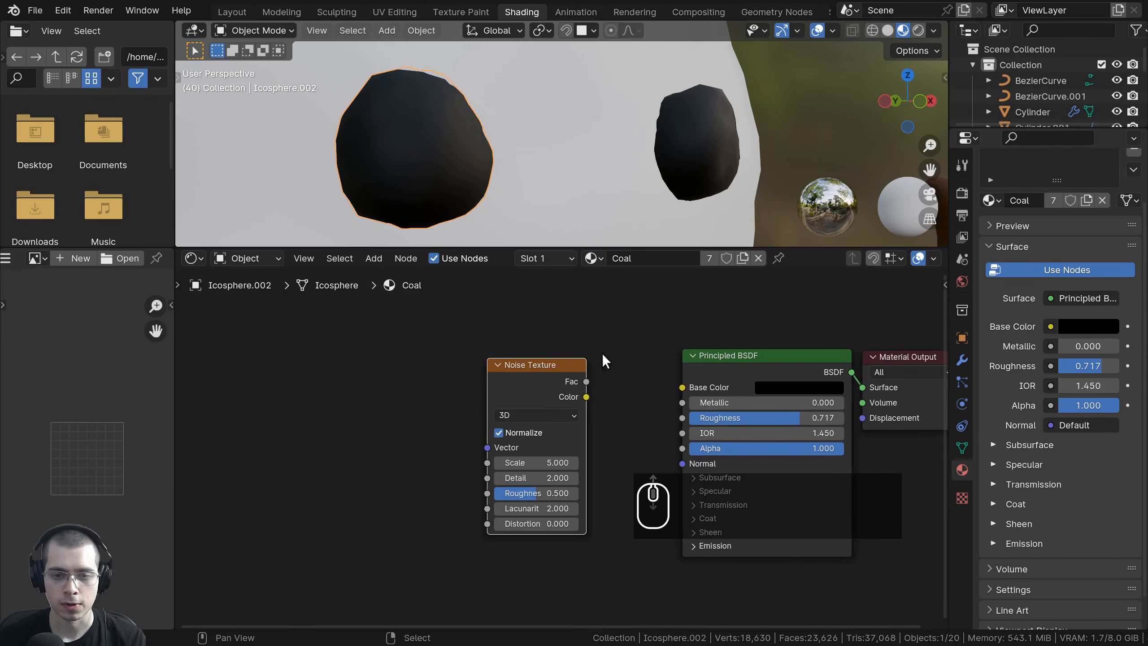
middle_drag(453, 400, 384, 394)
scroll(390, 402, up, 3)
scroll(384, 394, down, 2)
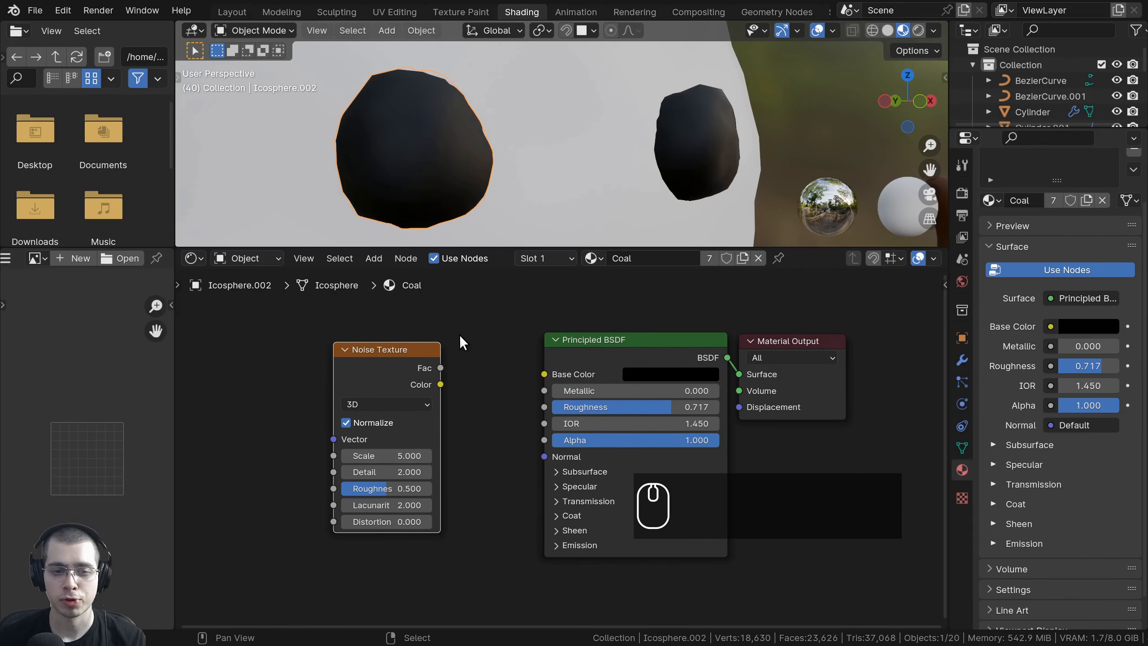
middle_drag(459, 336, 472, 338)
scroll(421, 365, up, 1)
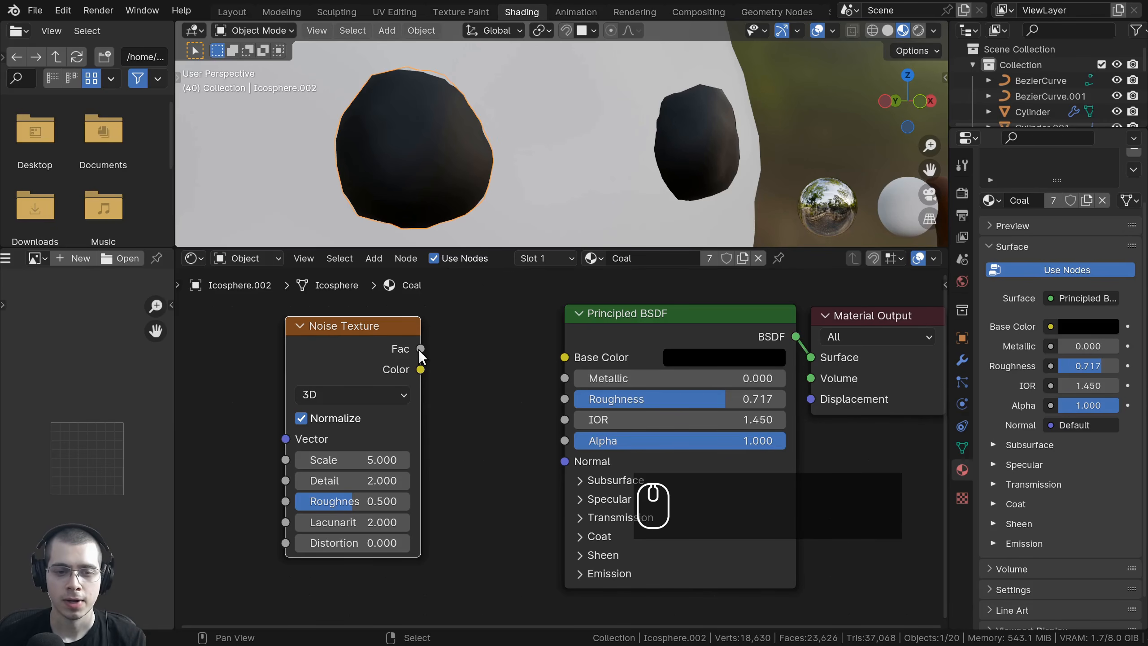
drag(419, 349, 813, 390)
middle_drag(564, 187, 549, 217)
scroll(491, 109, up, 4)
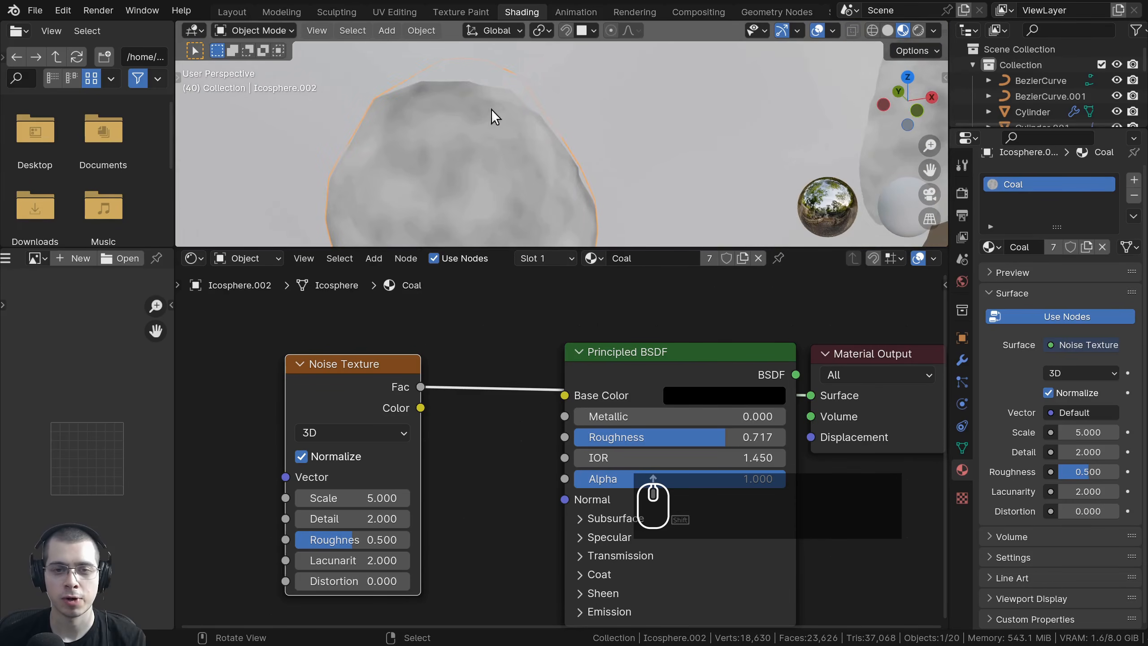
- Enlarge the 3D viewport to give the close-up of the noise-textured coal eye more room
scroll(500, 171, down, 1)
drag(510, 248, 511, 348)
shift+middle_drag(511, 207, 545, 182)
scroll(521, 167, up, 1)
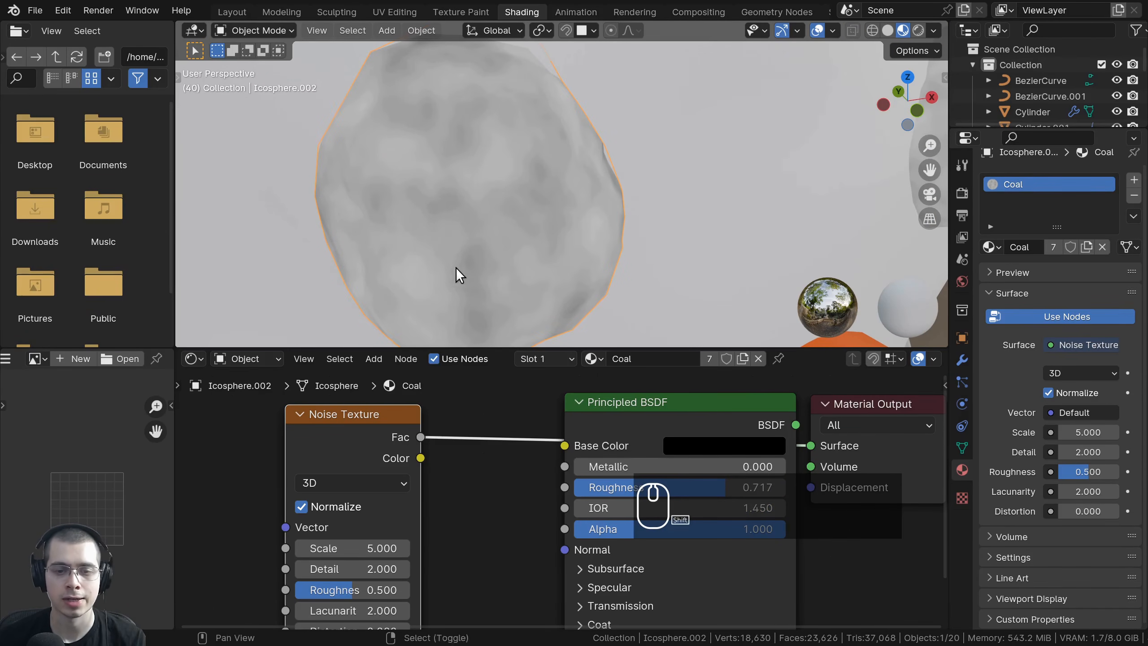
shift+middle_drag(455, 267, 527, 204)
scroll(550, 445, down, 3)
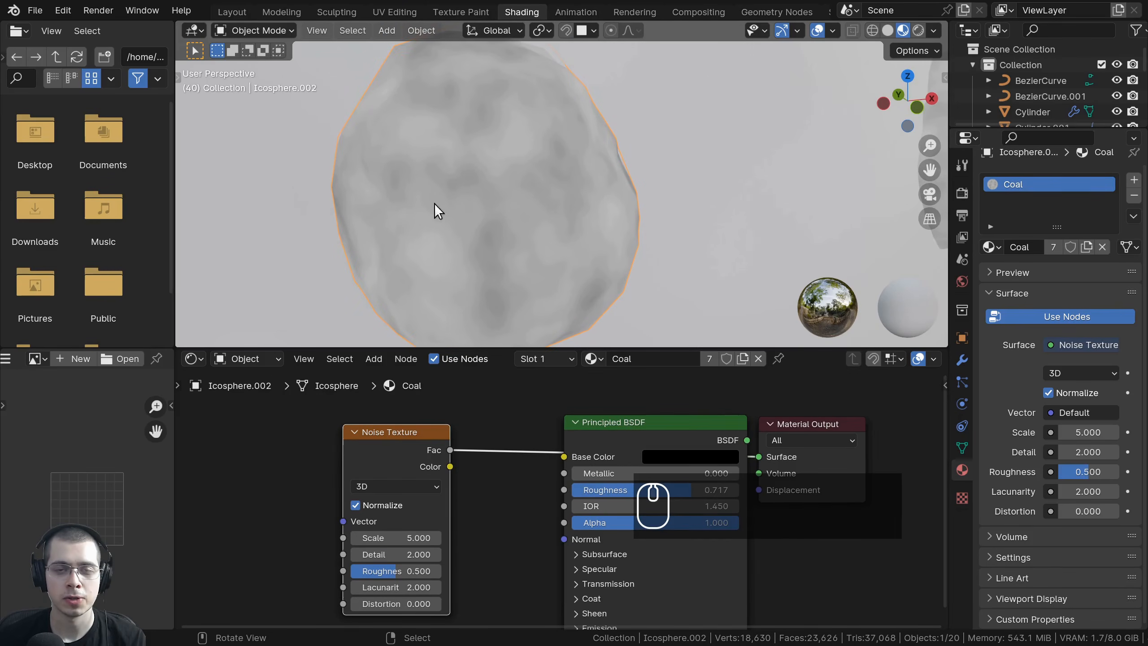
scroll(436, 206, down, 1)
- Shift the Noise Texture node slightly down and away from the Principled BSDF node
middle_drag(448, 455, 570, 416)
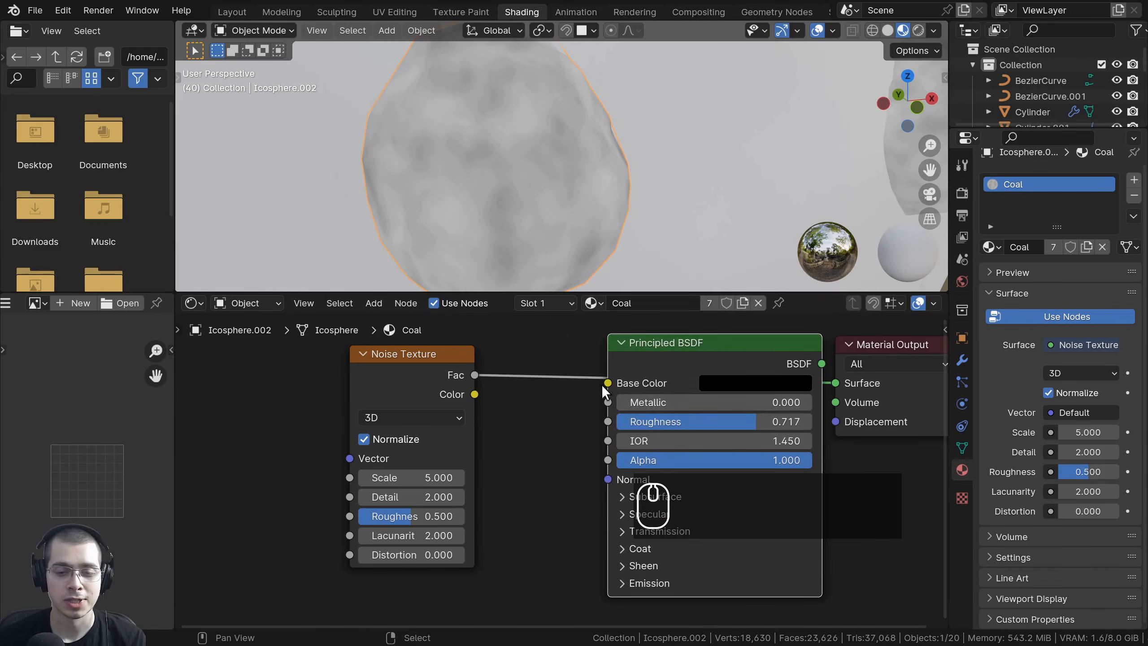
key(g)
right_click(598, 393)
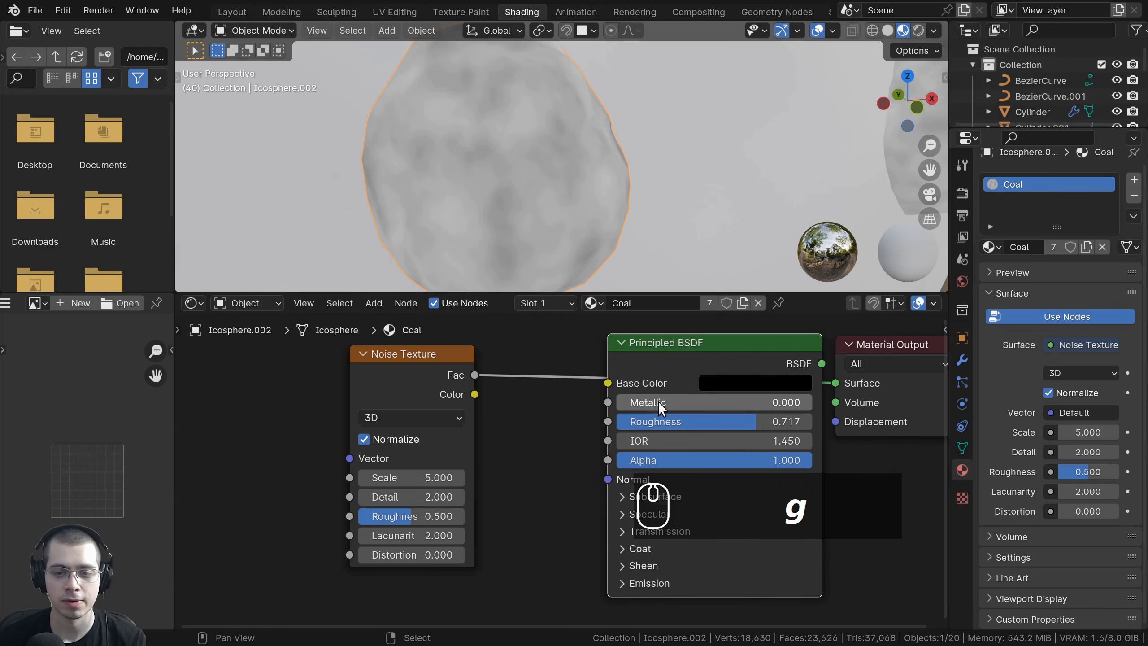
middle_drag(436, 400, 523, 380)
scroll(523, 380, up, 1)
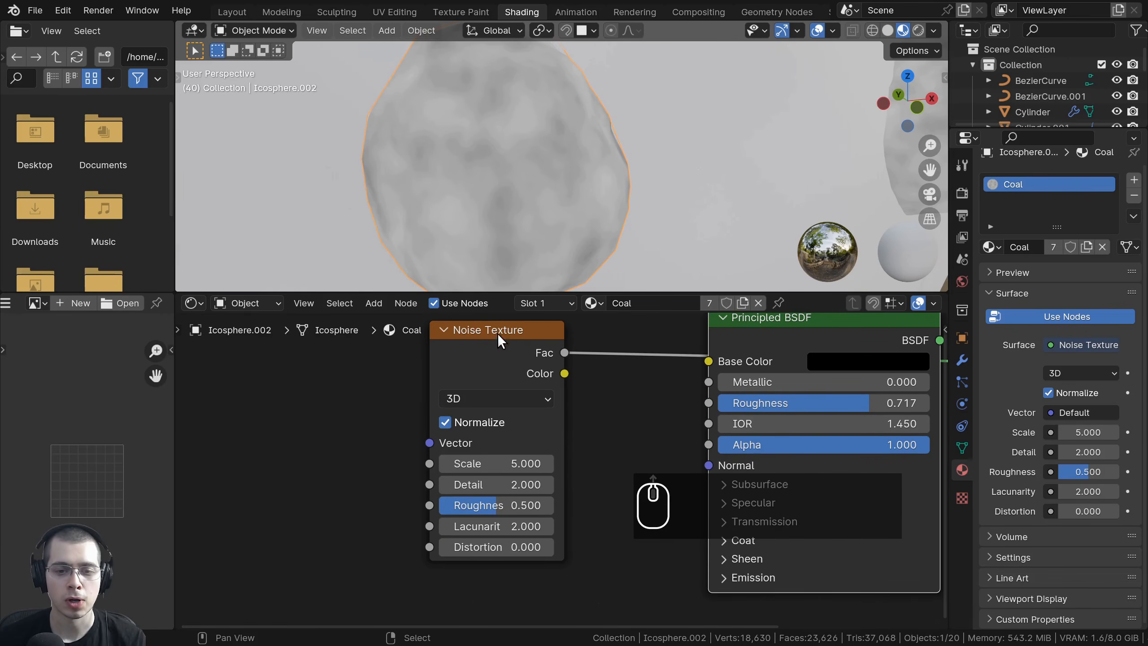
middle_drag(498, 333, 497, 336)
click(474, 379)
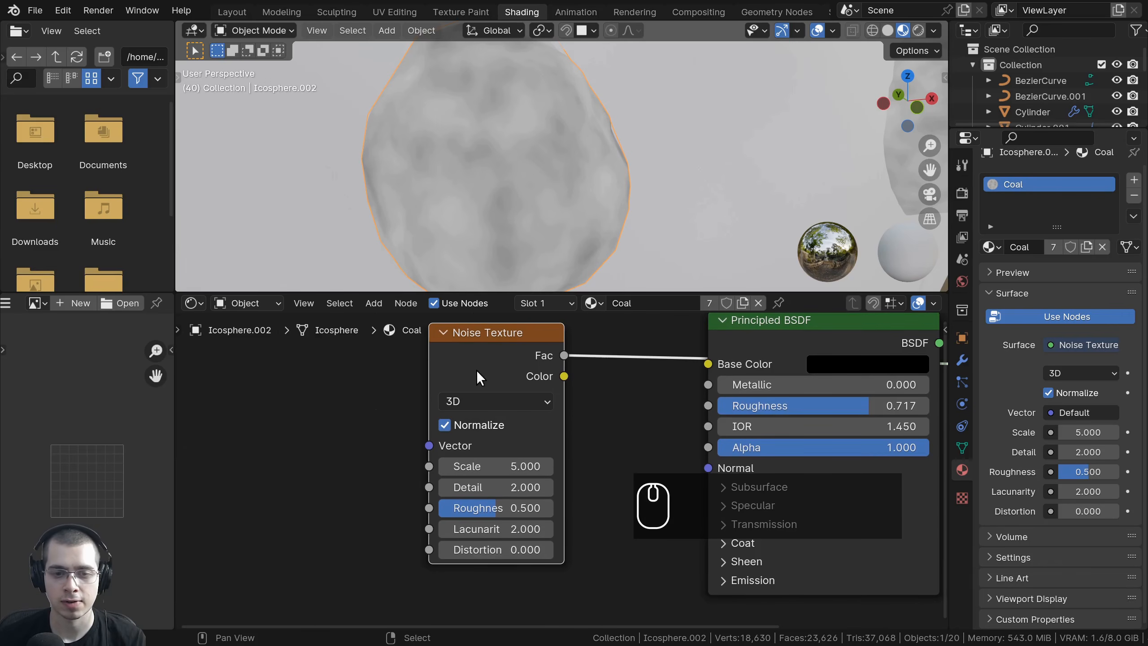
key(g)
click(451, 370)
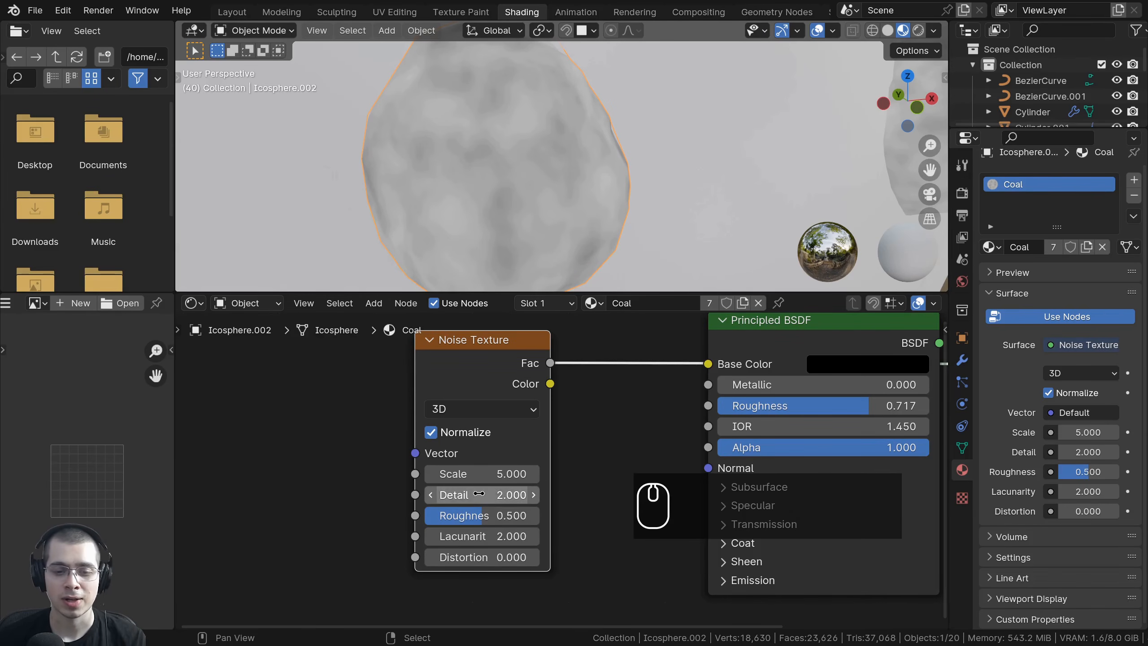
- Try the Noise Texture's Detail at 0 for comparison, and set it to 15
drag(484, 491, 340, 493)
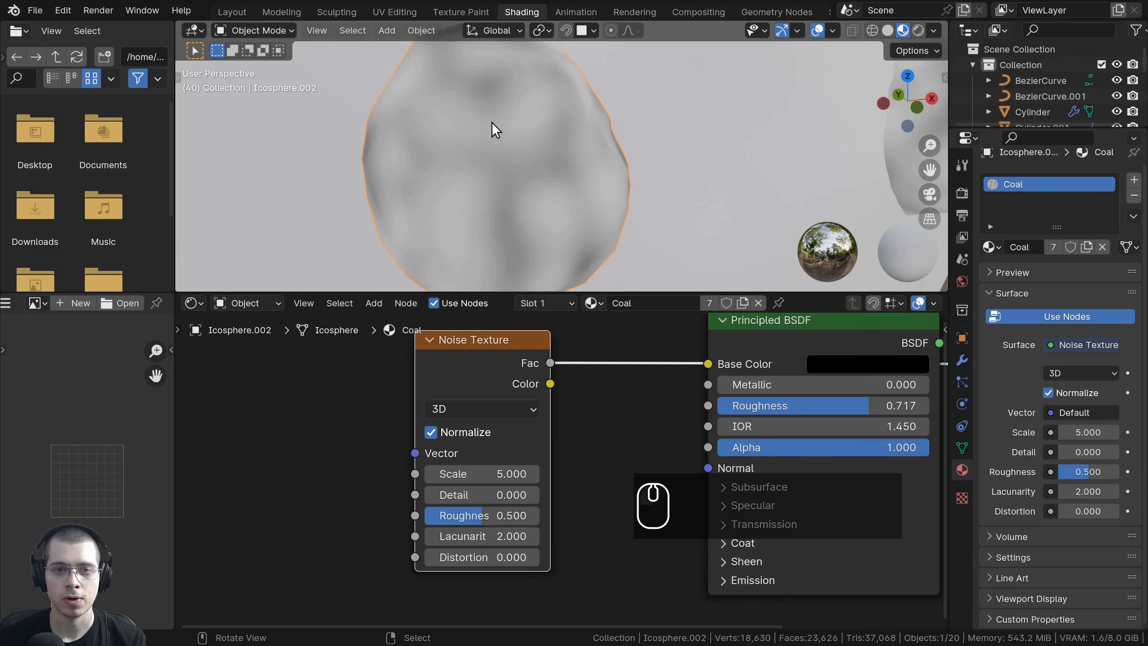
middle_drag(471, 197, 483, 272)
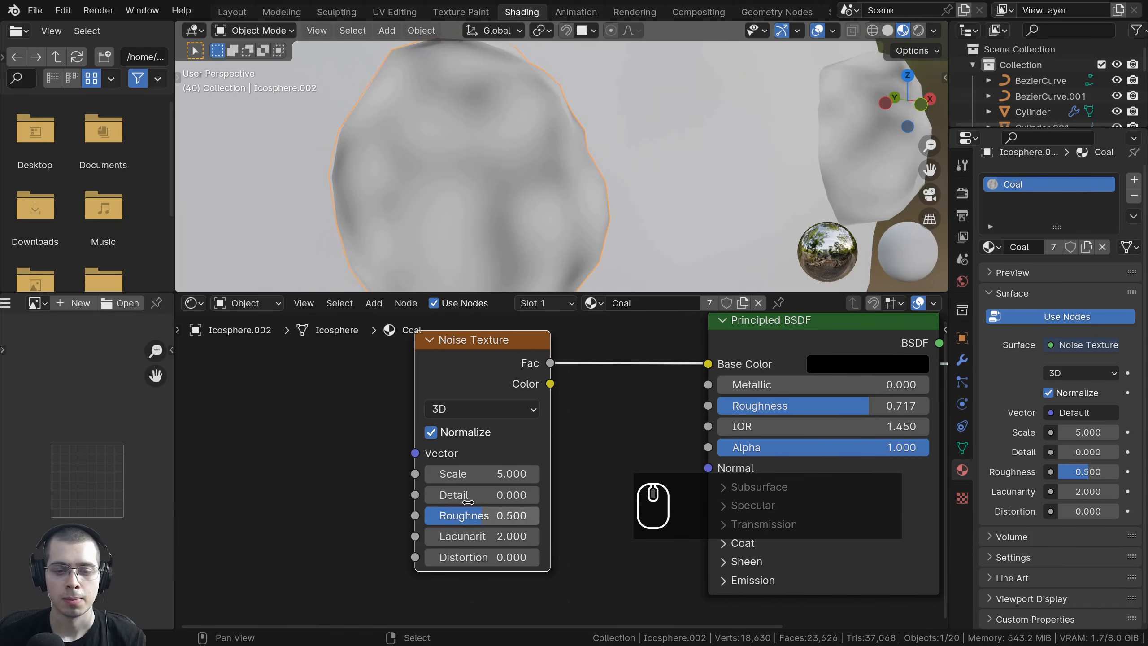
drag(479, 494, 524, 495)
middle_drag(425, 154, 409, 164)
scroll(446, 102, up, 3)
scroll(478, 140, down, 3)
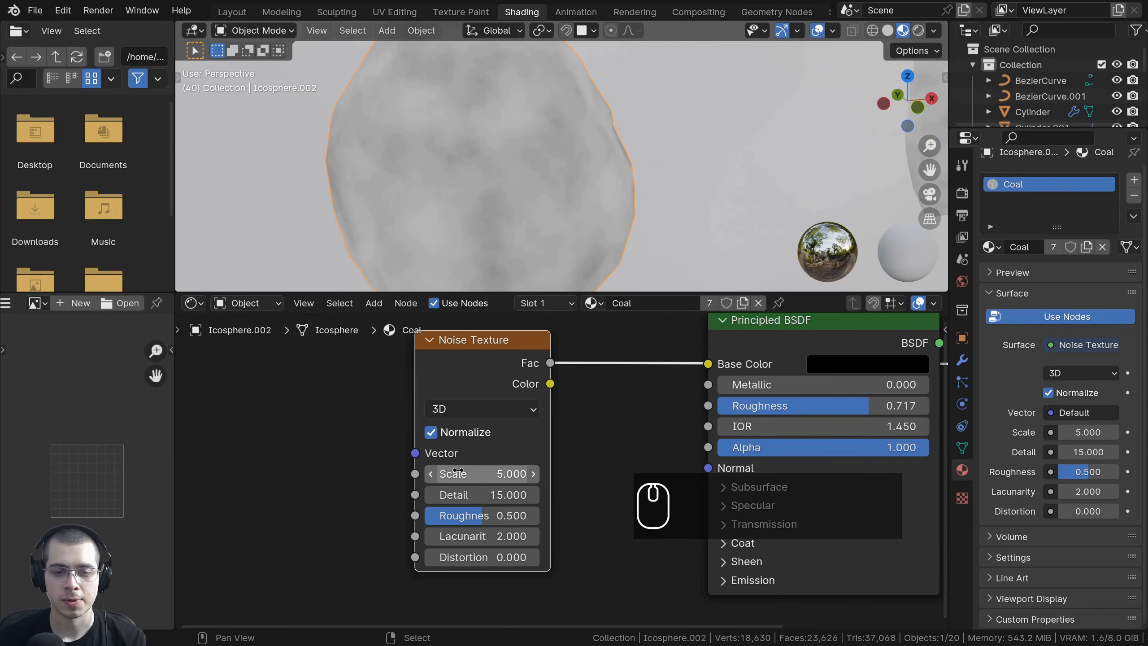
- Try different Noise Texture Scale values on the coal eye, such as 132.5 and 9
drag(448, 473, 548, 474)
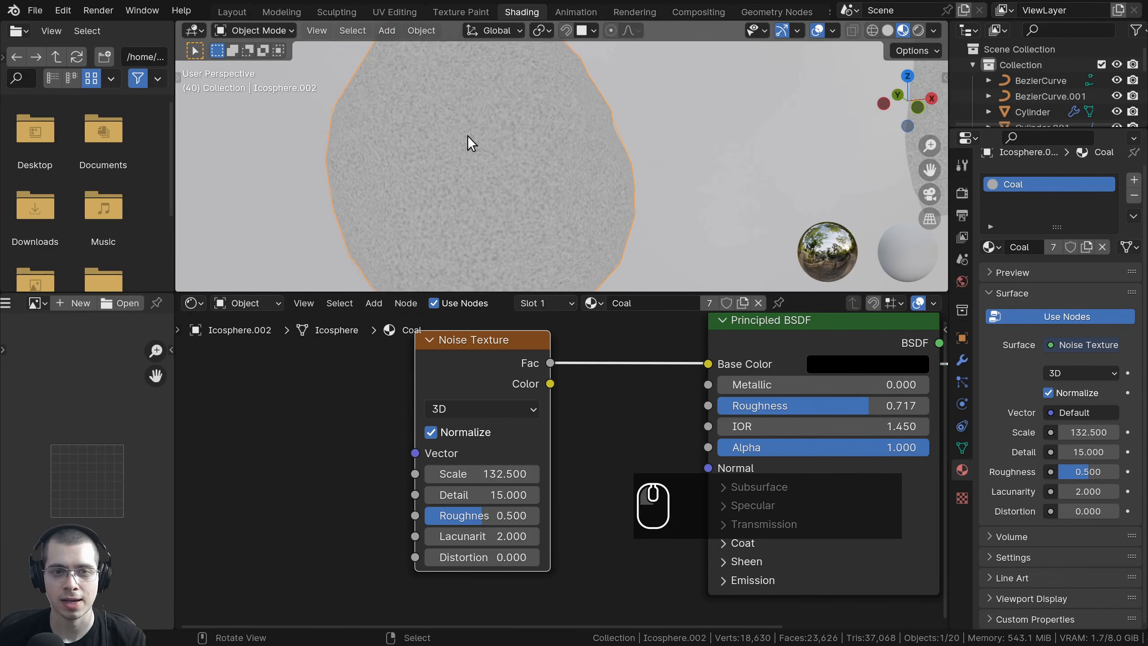
middle_drag(468, 143, 586, 198)
drag(495, 474, 441, 474)
mouse_move(477, 556)
mouse_down()
mouse_move(520, 556)
mouse_move(466, 556)
mouse_up()
drag(472, 516, 476, 478)
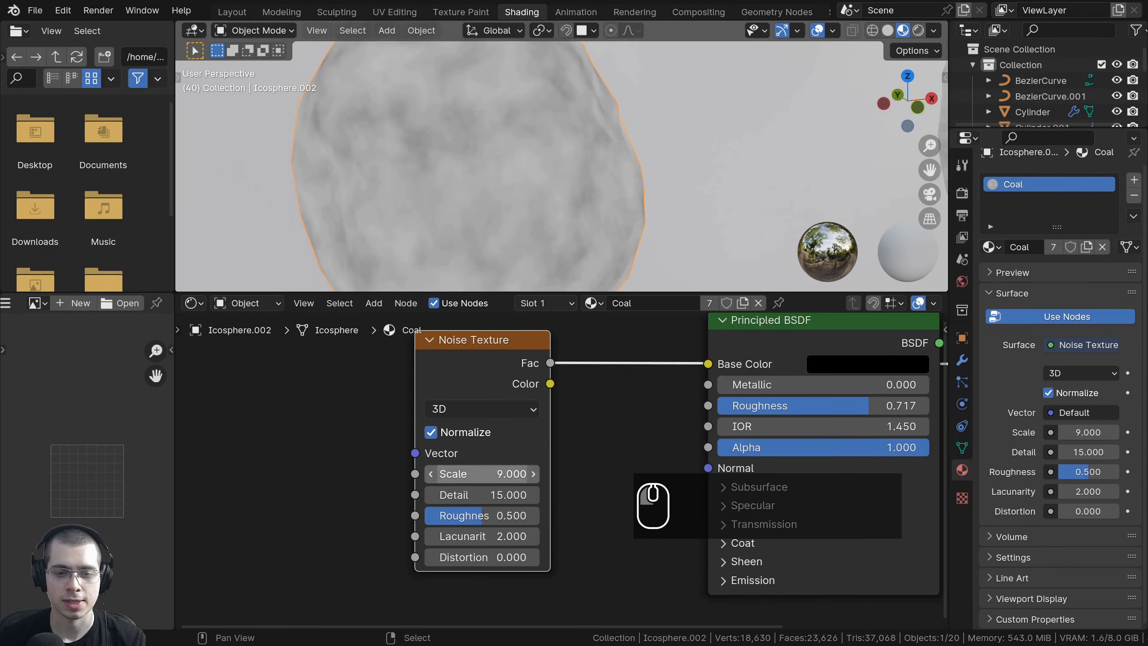
- Set the Noise Texture's Scale to 10
click(505, 472)
text(10)
key(Return)
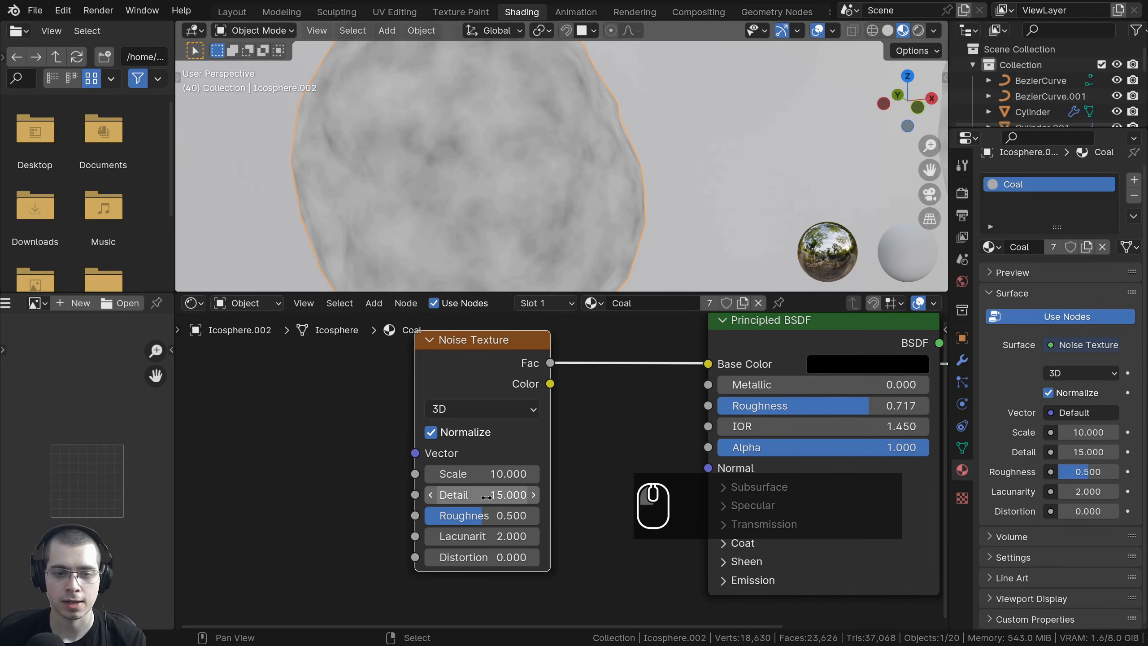
scroll(477, 424, down, 3)
scroll(476, 186, down, 3)
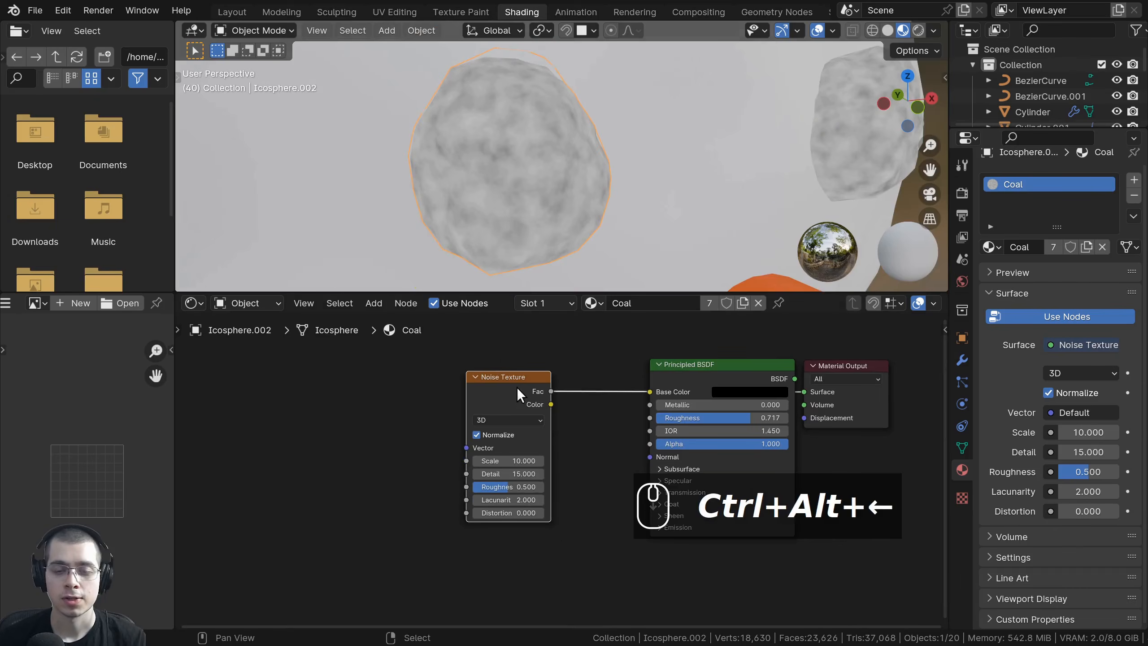
scroll(498, 376, up, 1)
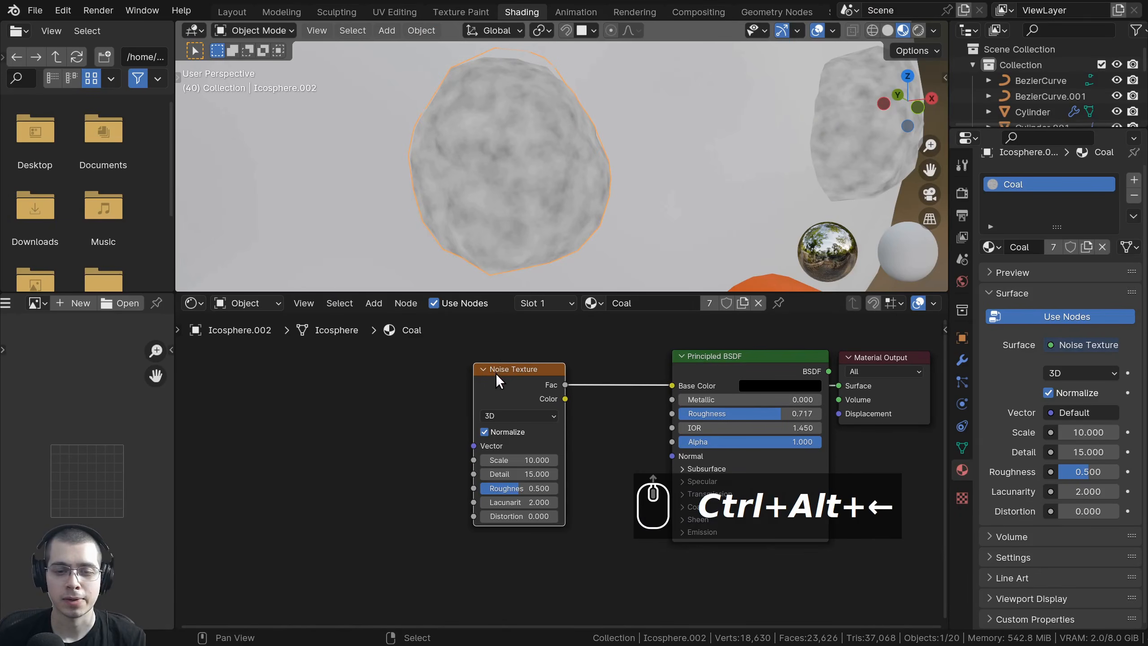
- Connect the Noise Texture's Fac output to the Principled BSDF's Normal input in the Coal material
drag(495, 374, 489, 373)
scroll(488, 373, up, 2)
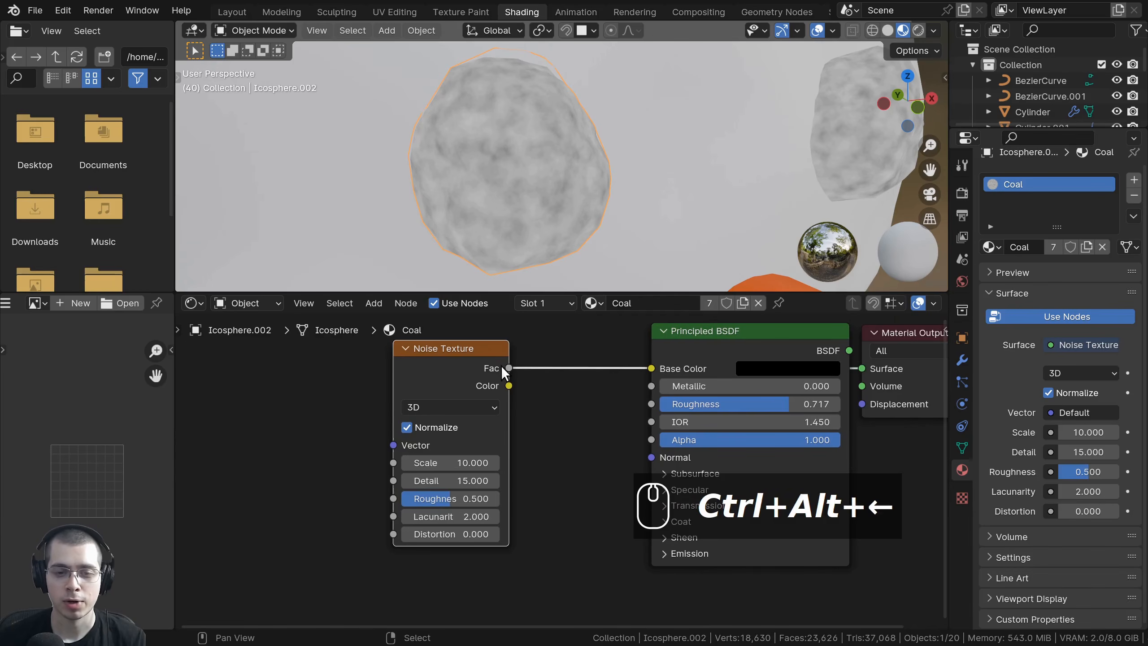
middle_drag(553, 394, 386, 389)
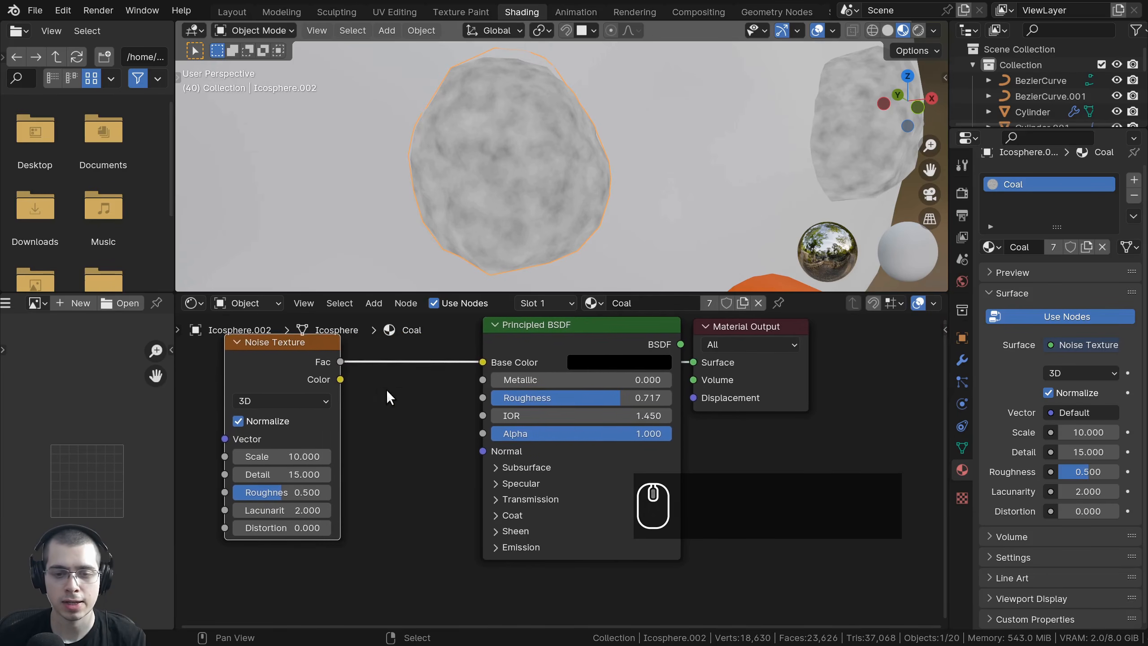
scroll(386, 390, up, 2)
drag(491, 295, 491, 266)
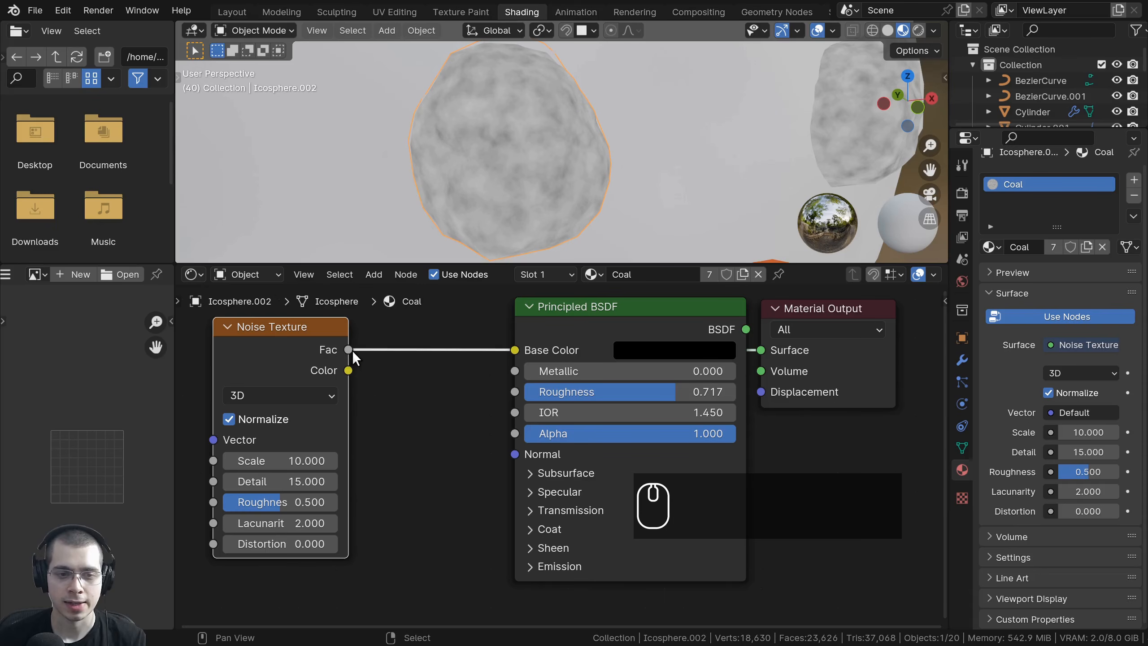
drag(348, 351, 507, 456)
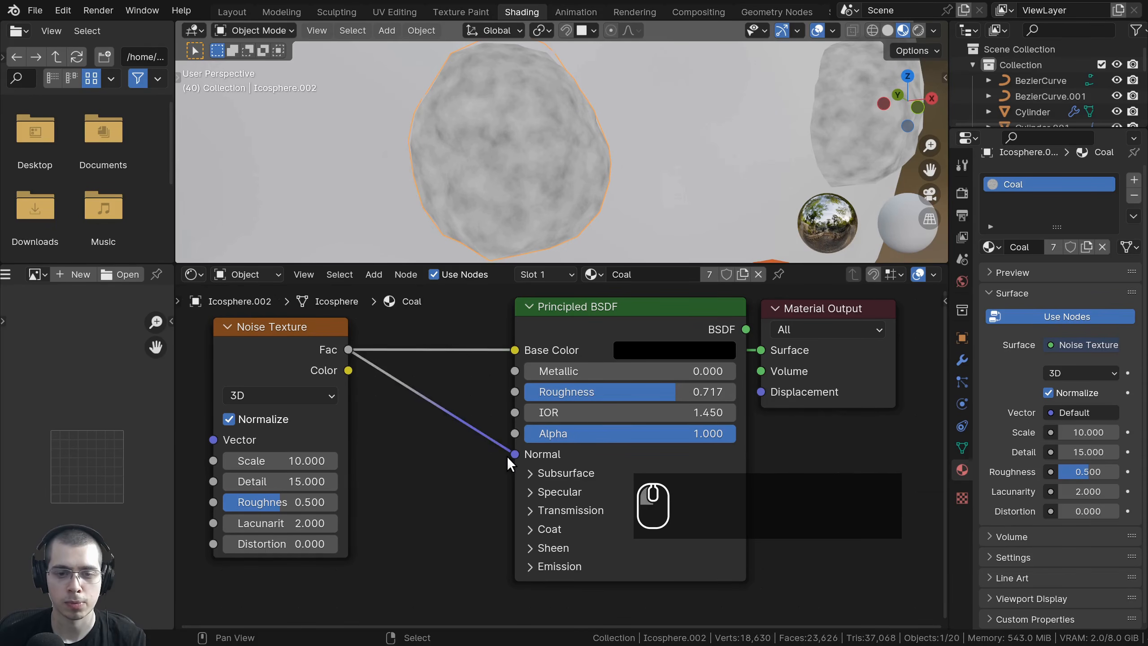
- Connect the Principled BSDF's output to the Material Output's Surface input, adjusting the Principled BSDF node's position
drag(636, 318, 594, 321)
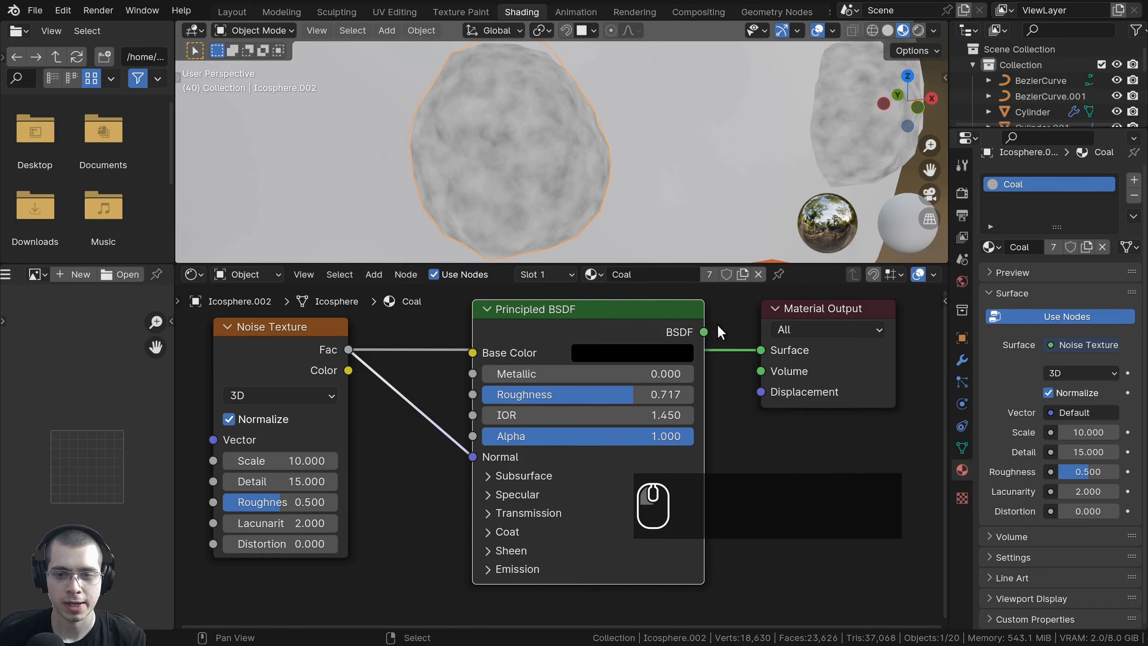
drag(704, 332, 766, 349)
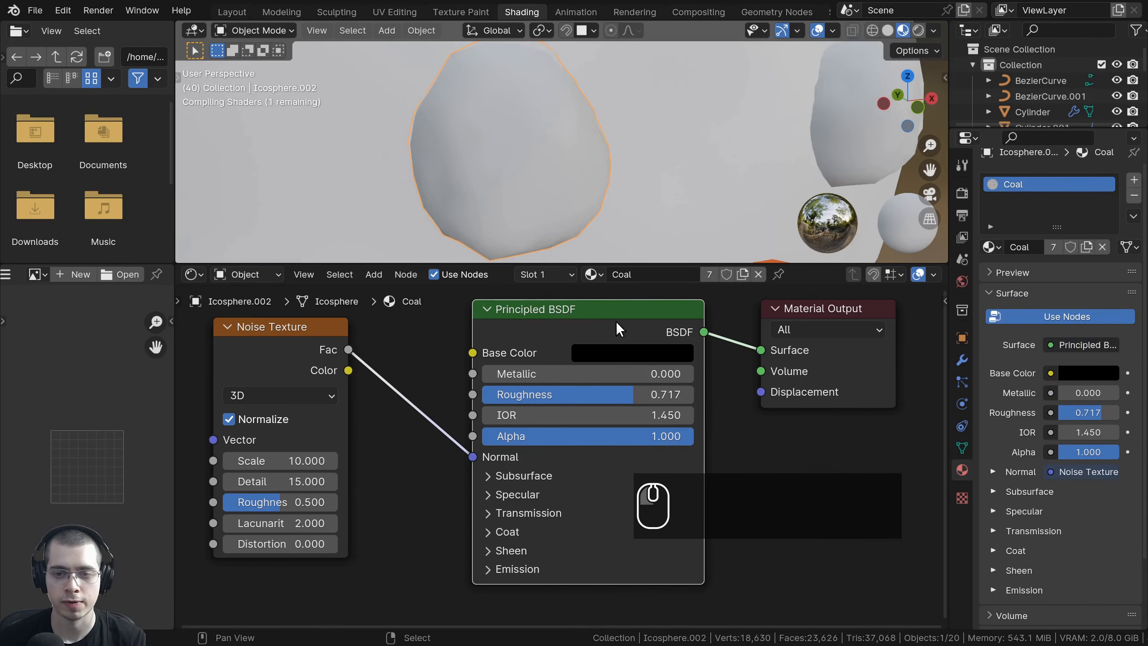
drag(616, 321, 646, 322)
- Examine the coal eye from several angles with the noise plugged directly into the shader's Normal input
scroll(448, 402, up, 3)
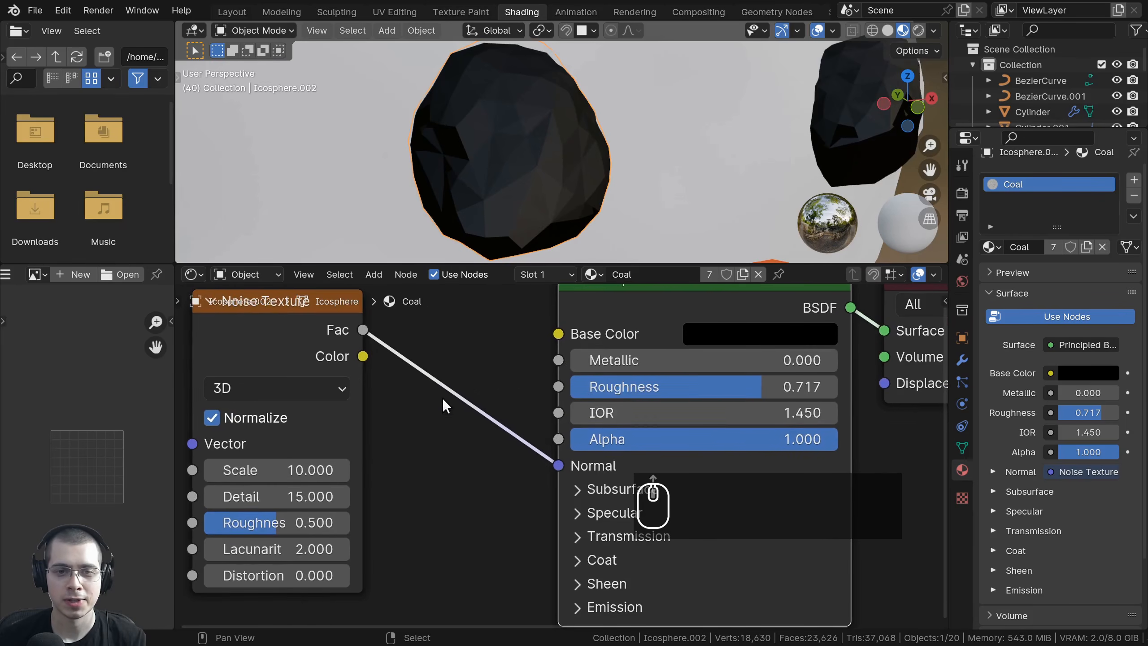
scroll(332, 343, up, 1)
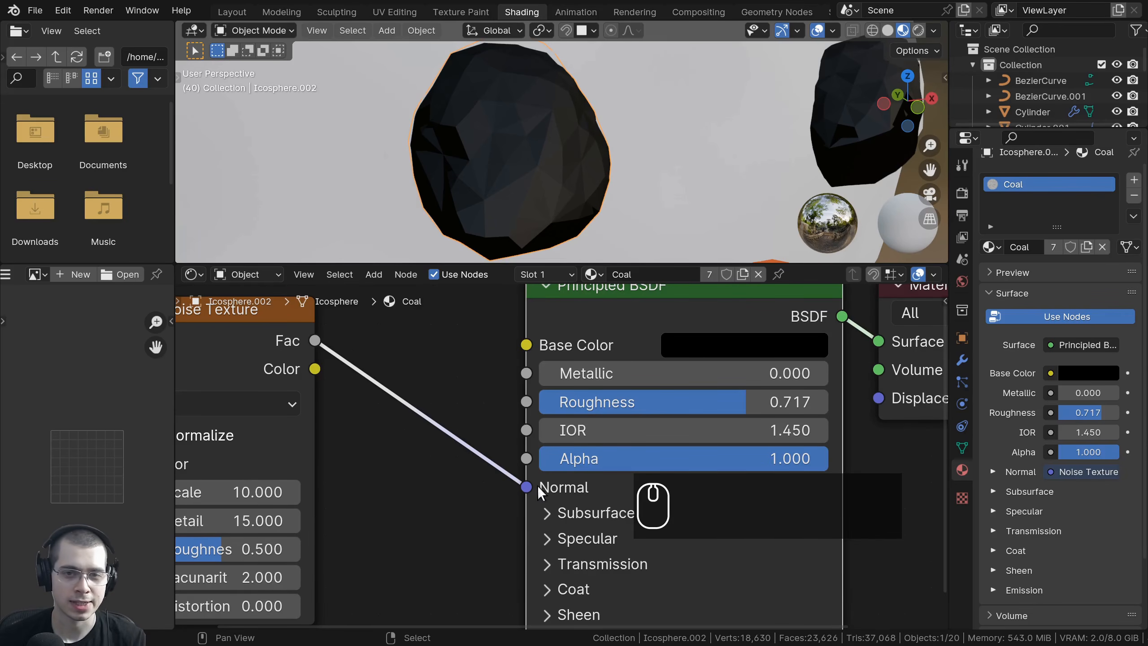
scroll(368, 398, down, 1)
middle_drag(500, 225, 651, 63)
middle_drag(502, 425, 521, 425)
middle_drag(537, 163, 556, 190)
drag(347, 359, 341, 368)
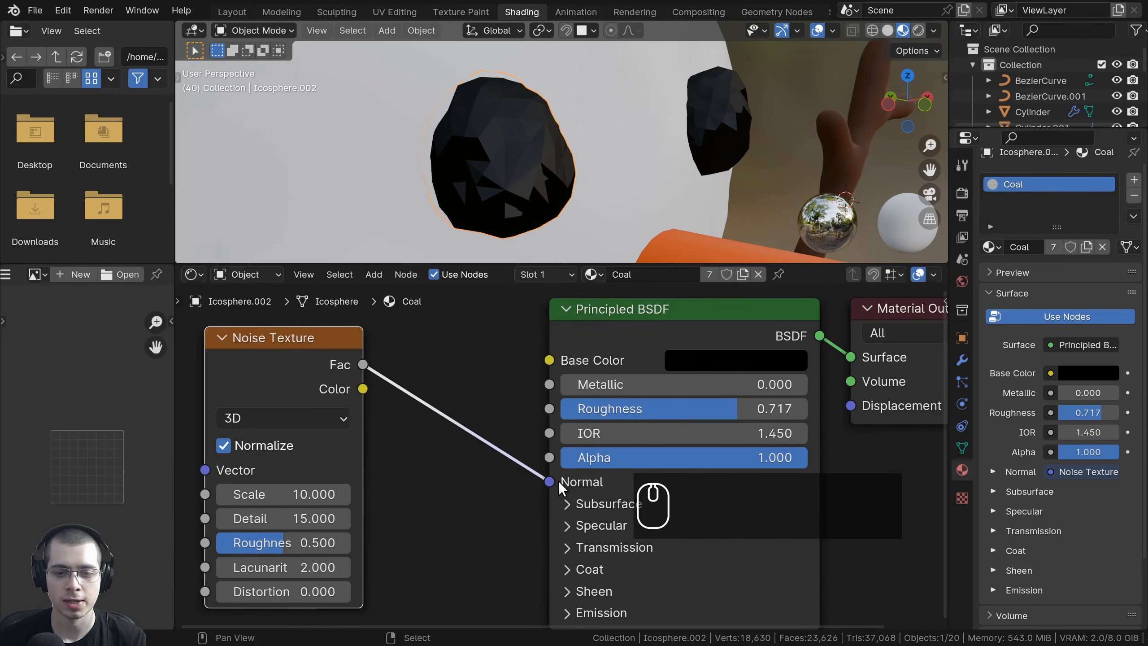
middle_drag(574, 178, 570, 131)
middle_drag(337, 367, 372, 323)
drag(372, 323, 371, 331)
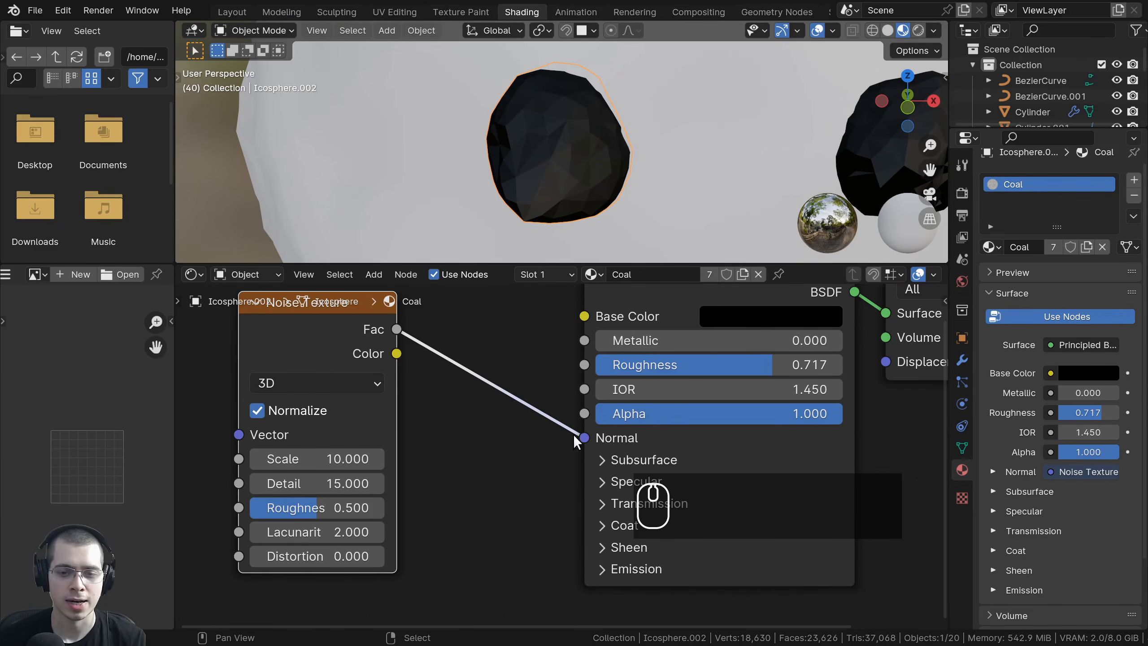
scroll(588, 426, down, 2)
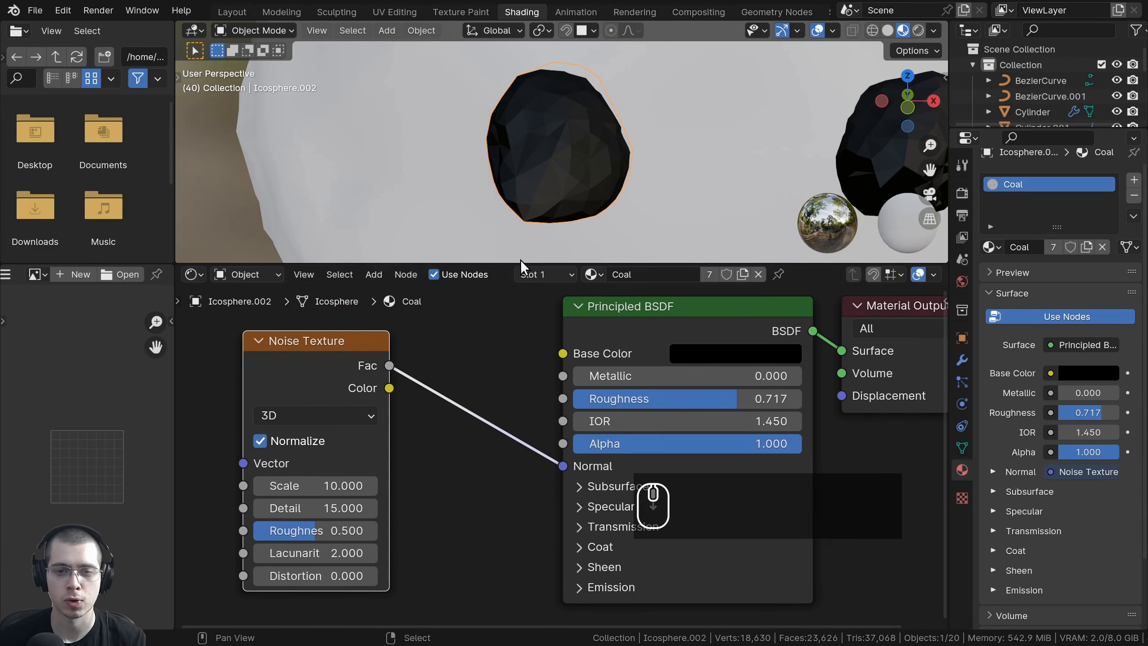
- Enlarge the node editor area and shift the Noise Texture node farther from the Principled BSDF node to make room
drag(521, 263, 517, 244)
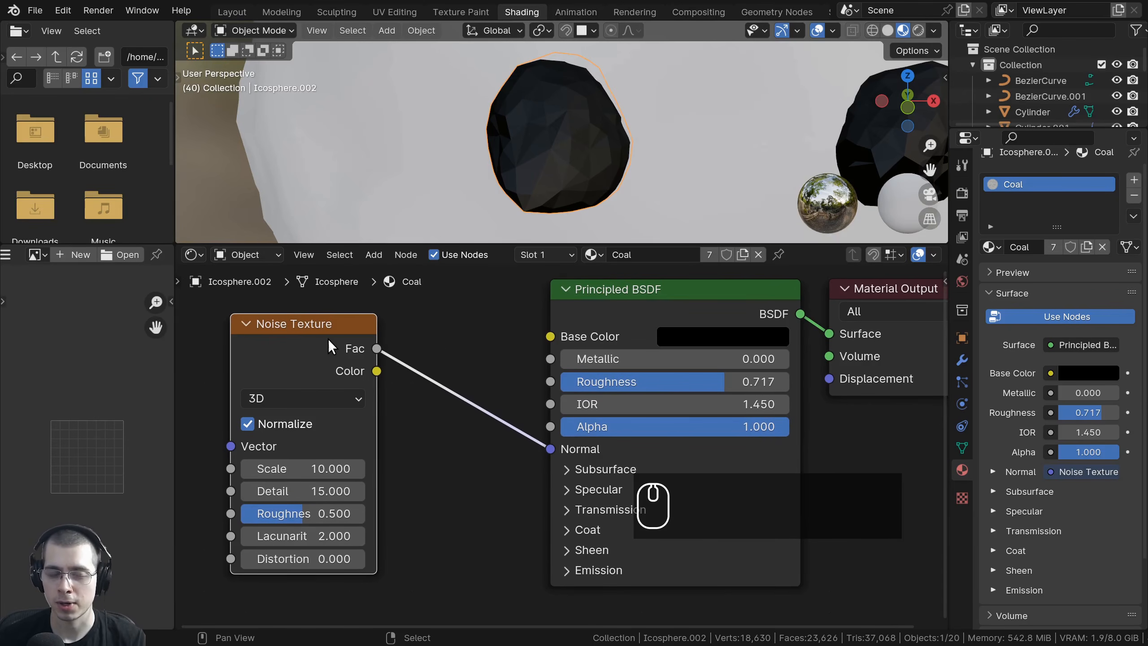
drag(328, 338, 306, 339)
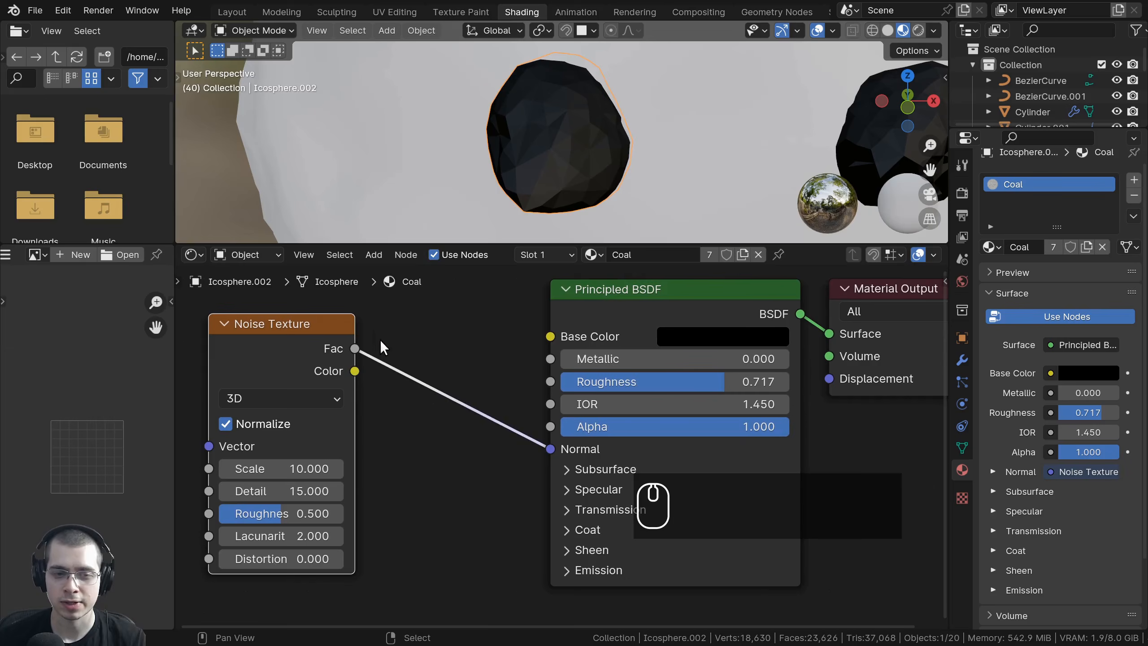
middle_drag(331, 387, 356, 389)
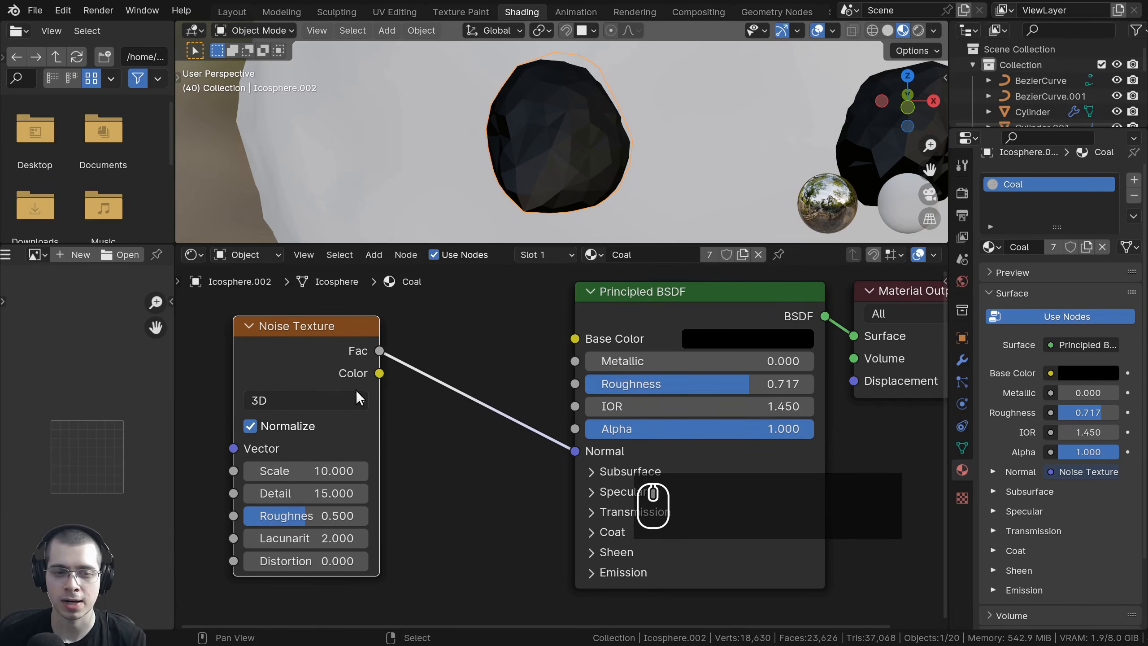
drag(335, 368, 331, 366)
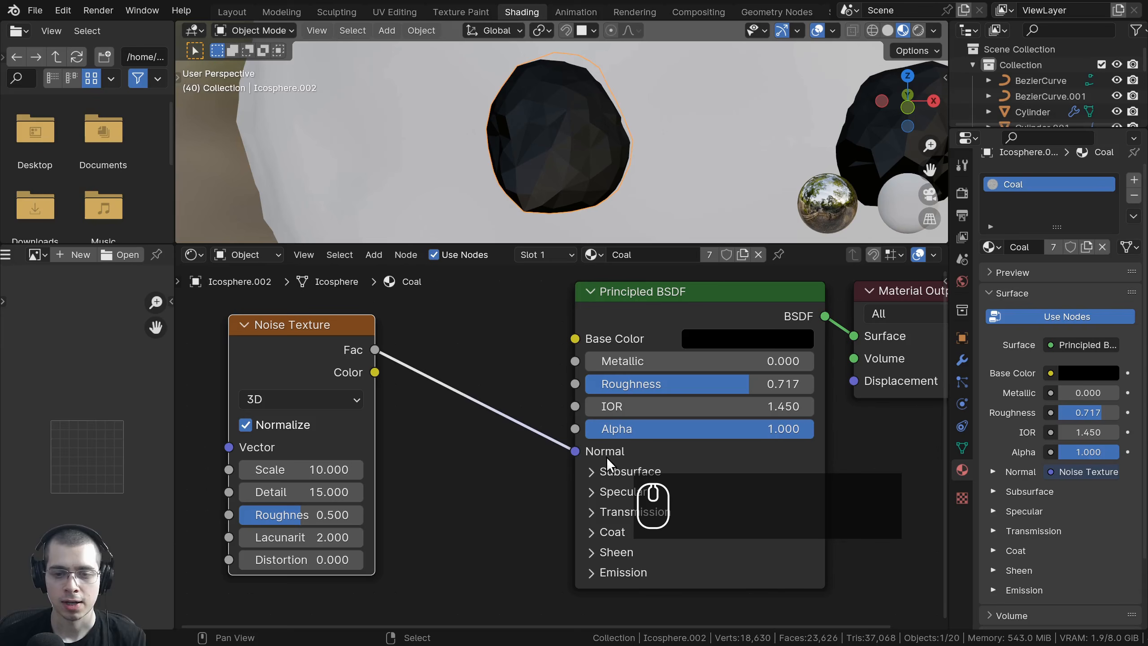
- Add a Bump node on the link between the Noise Texture and the Principled BSDF's Normal input
click(667, 306)
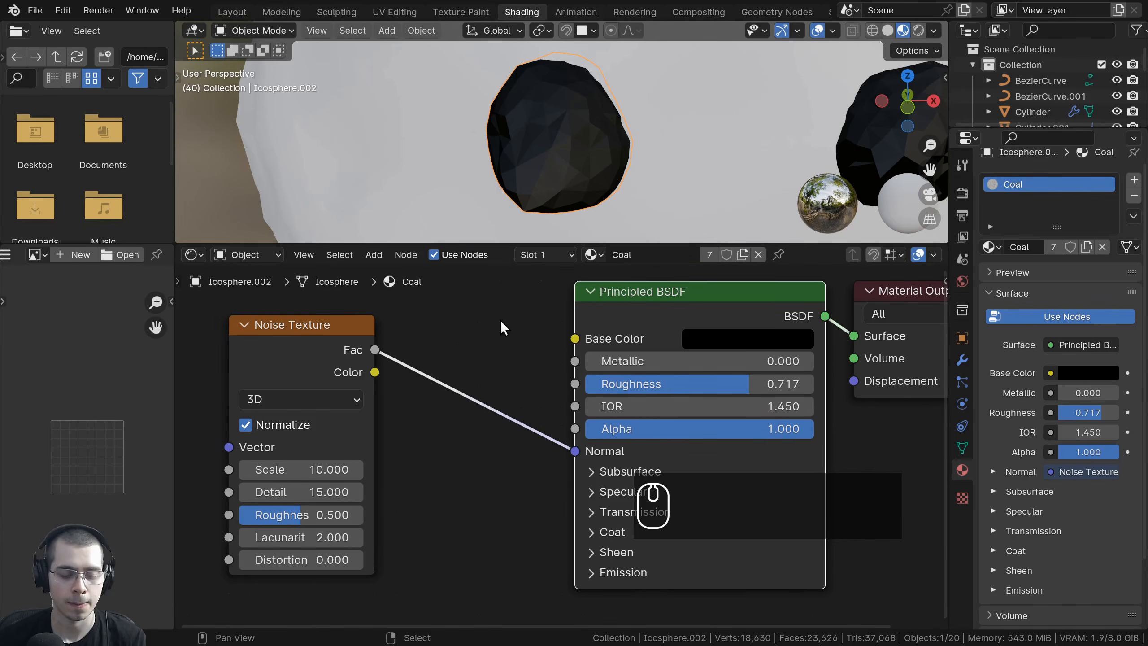
key(shift+a)
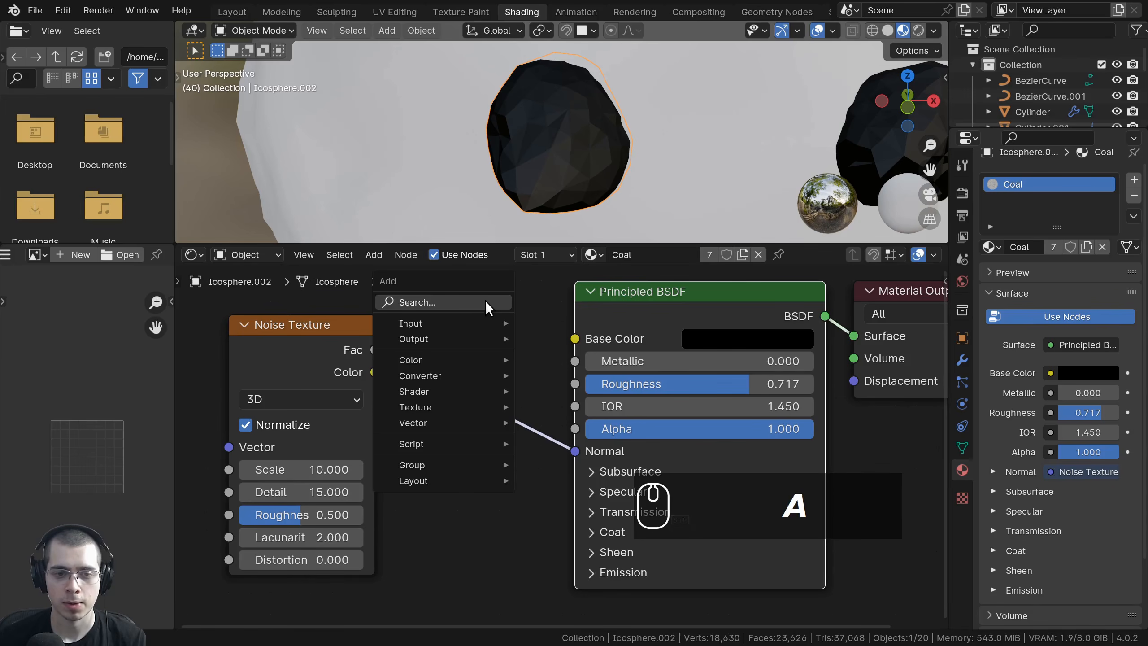
click(486, 302)
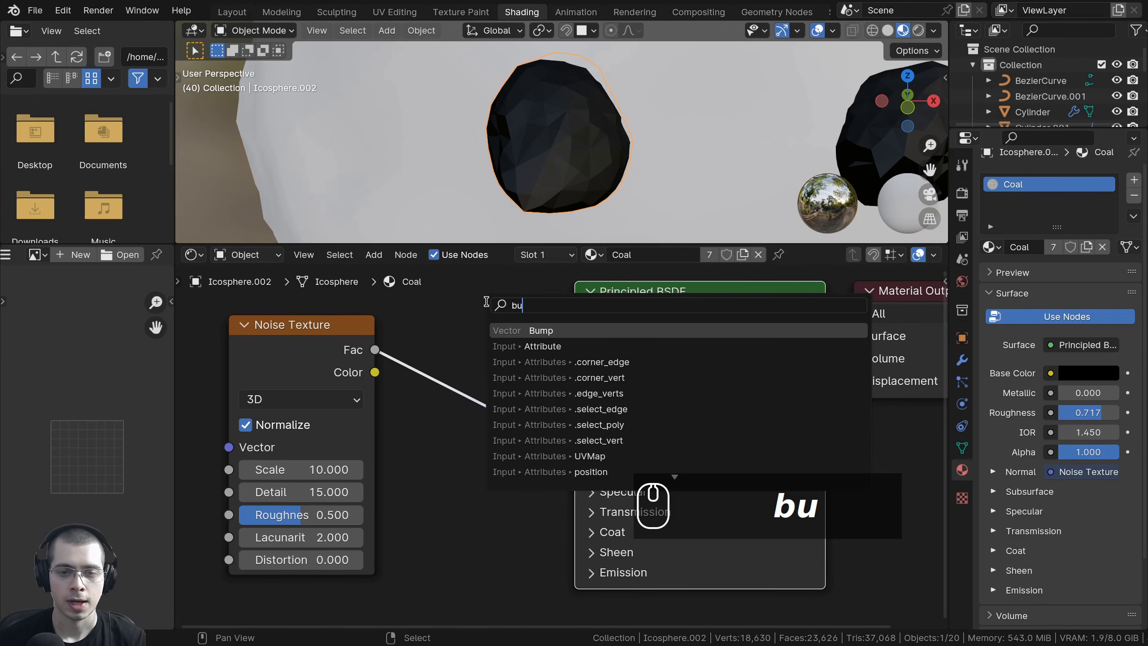
text(mp)
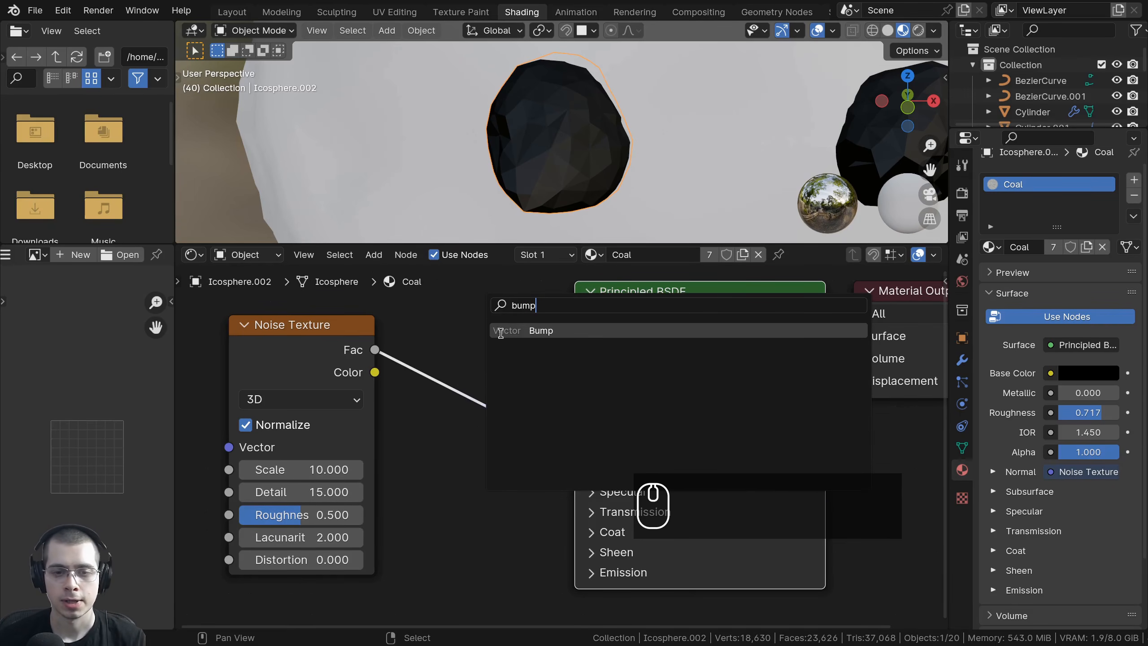
click(541, 330)
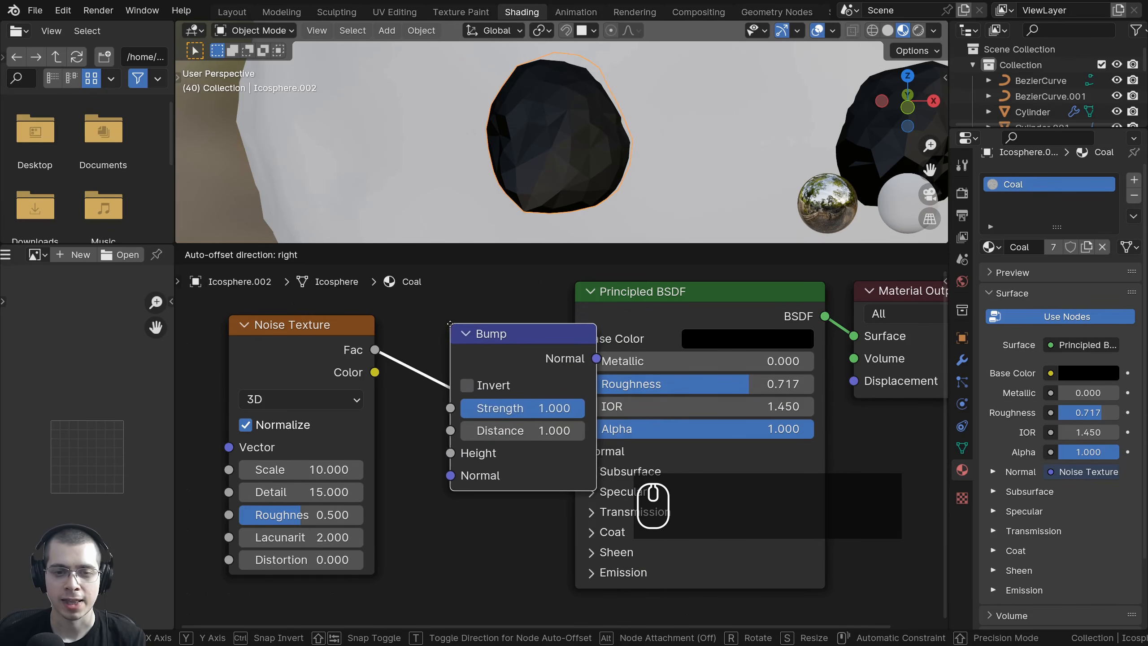
click(448, 322)
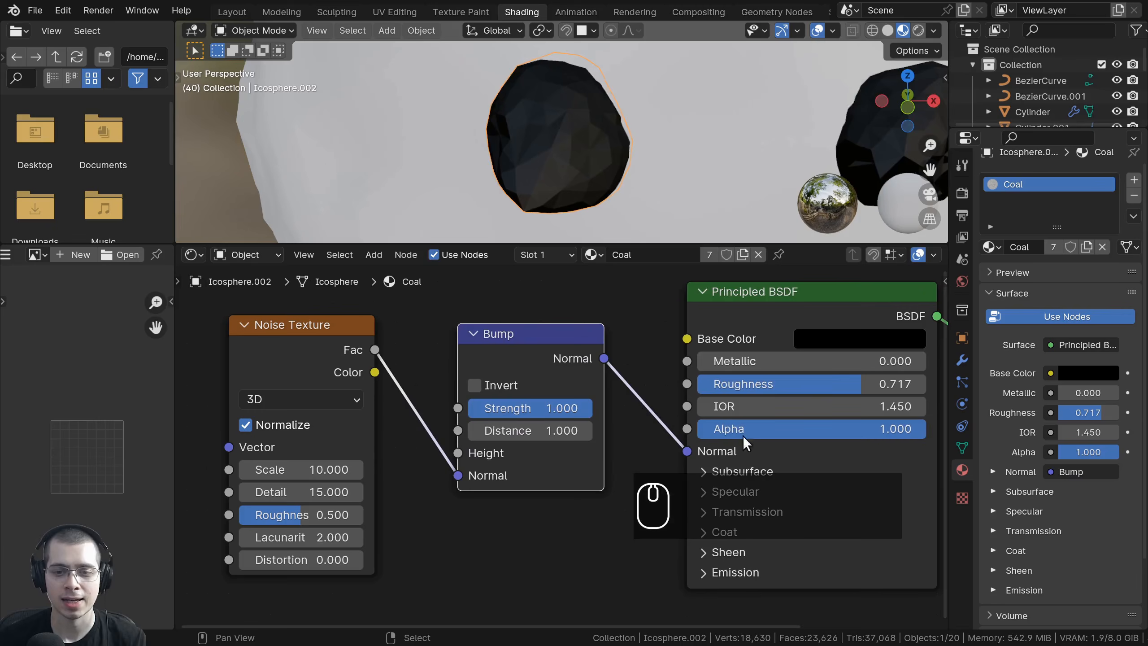
- Move the Noise Texture's Fac link from the Bump node's Normal input to its Height input
scroll(436, 363, down, 1)
middle_drag(436, 363, 436, 346)
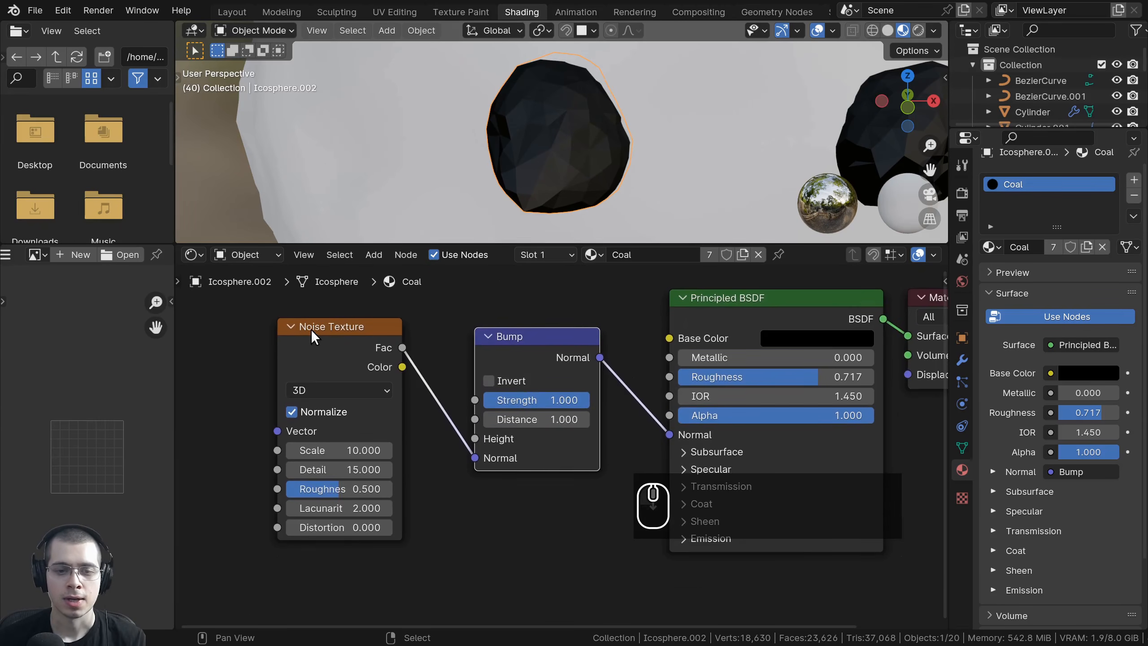
scroll(326, 326, up, 1)
middle_drag(561, 136, 593, 114)
scroll(601, 95, up, 1)
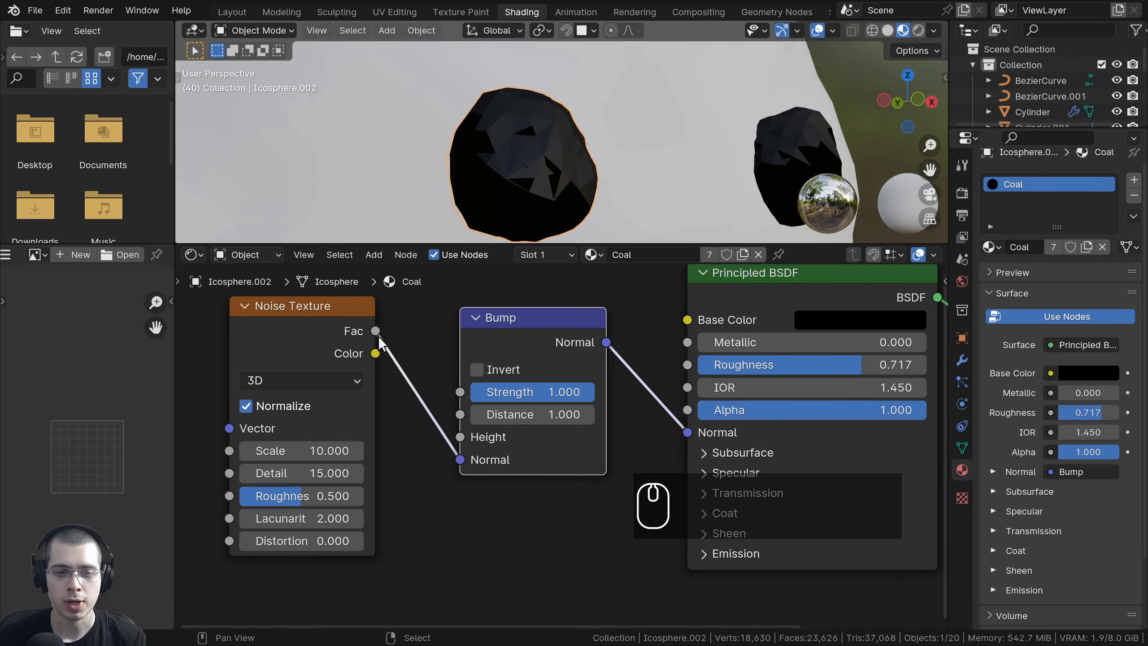
mouse_move(457, 457)
mouse_down()
mouse_move(410, 440)
mouse_move(452, 430)
mouse_move(468, 441)
mouse_up()
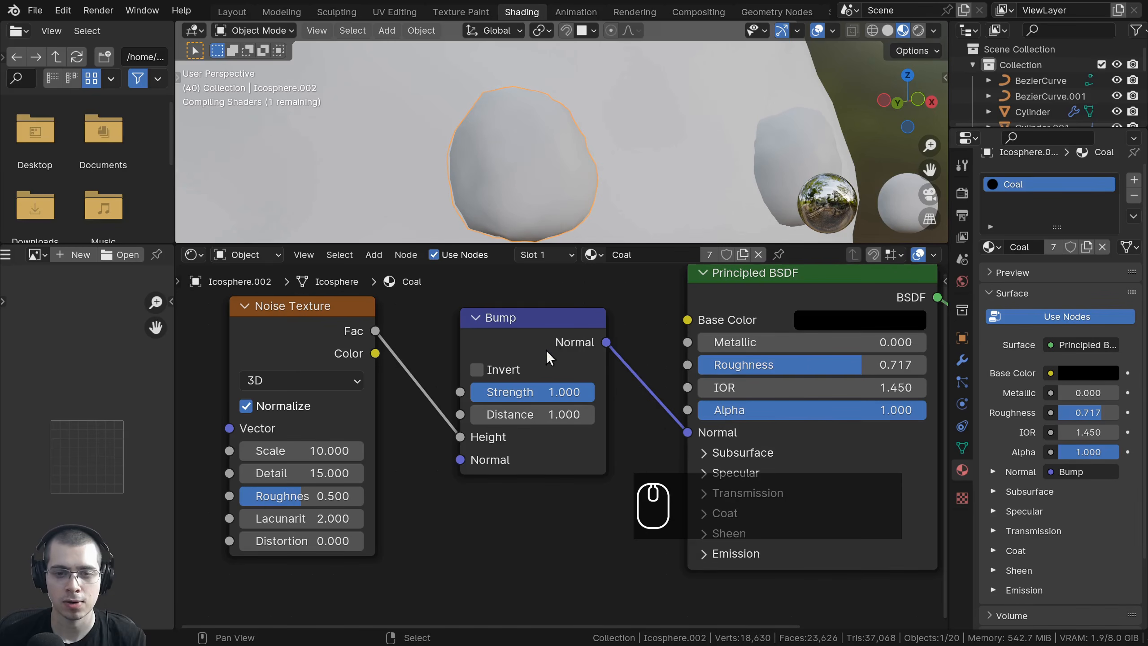
click(571, 321)
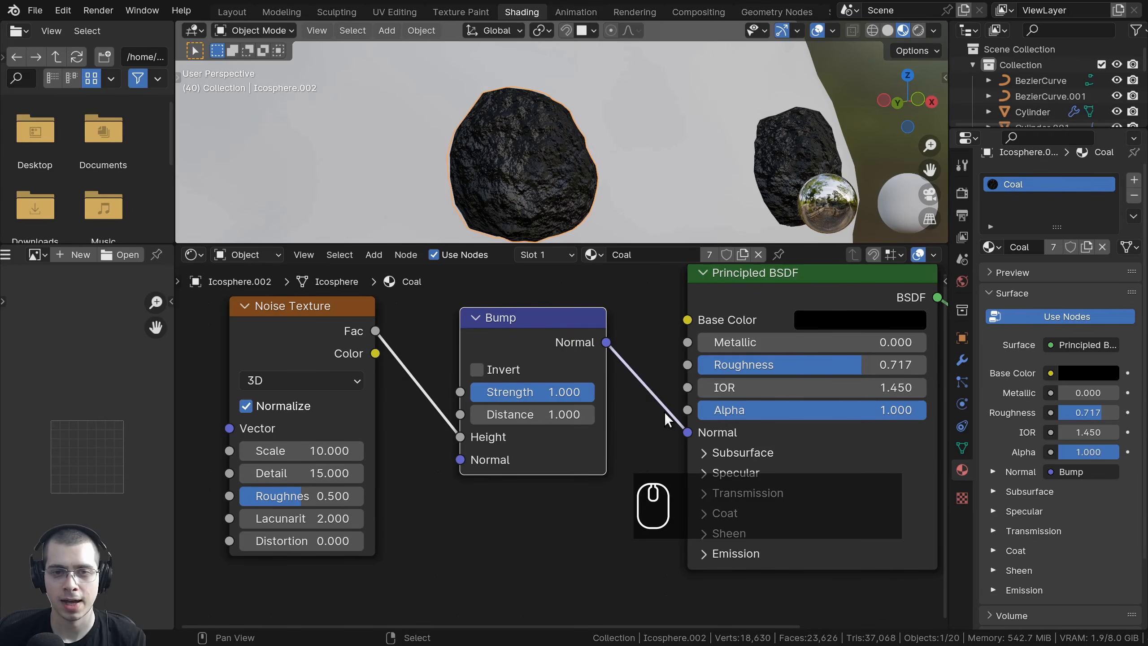
- Inspect the bumpy coal eye up close and set the Noise Texture's Scale to 6
middle_drag(583, 119, 538, 174)
scroll(553, 139, up, 6)
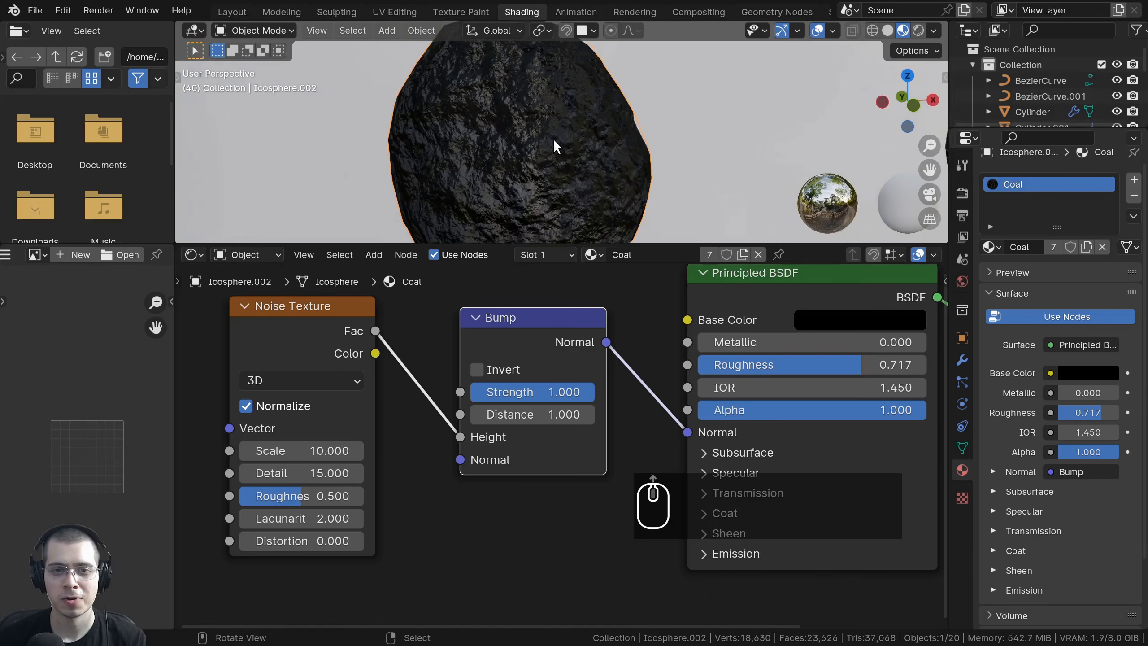
middle_drag(484, 119, 492, 196)
scroll(563, 102, down, 4)
middle_drag(563, 103, 538, 149)
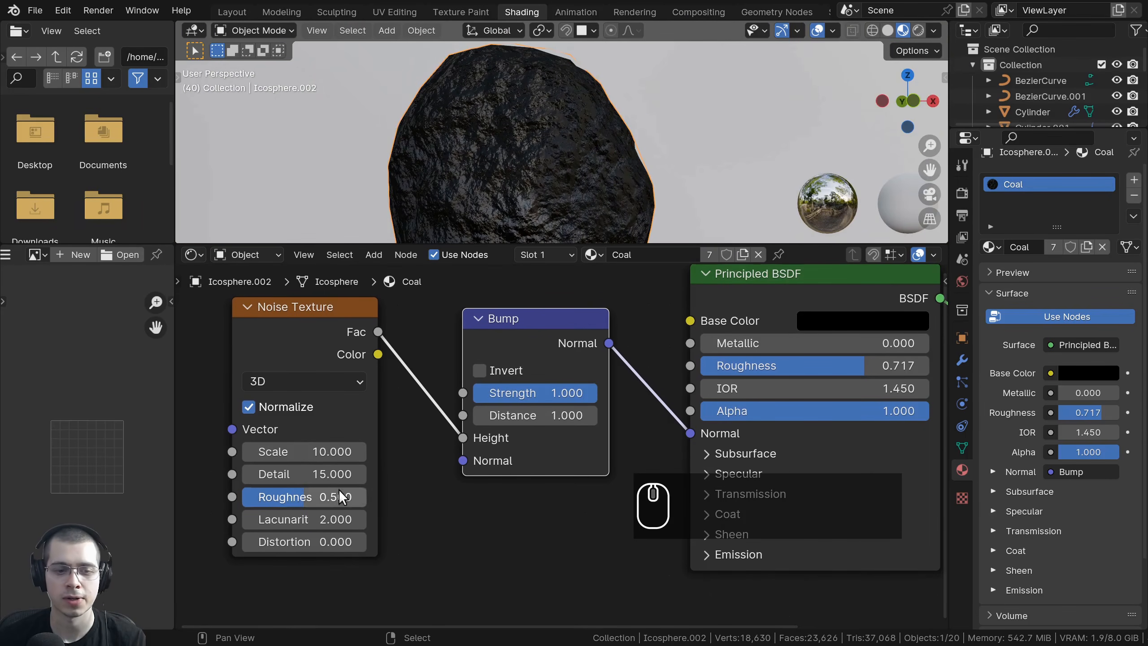
drag(324, 455, 295, 455)
click(323, 455)
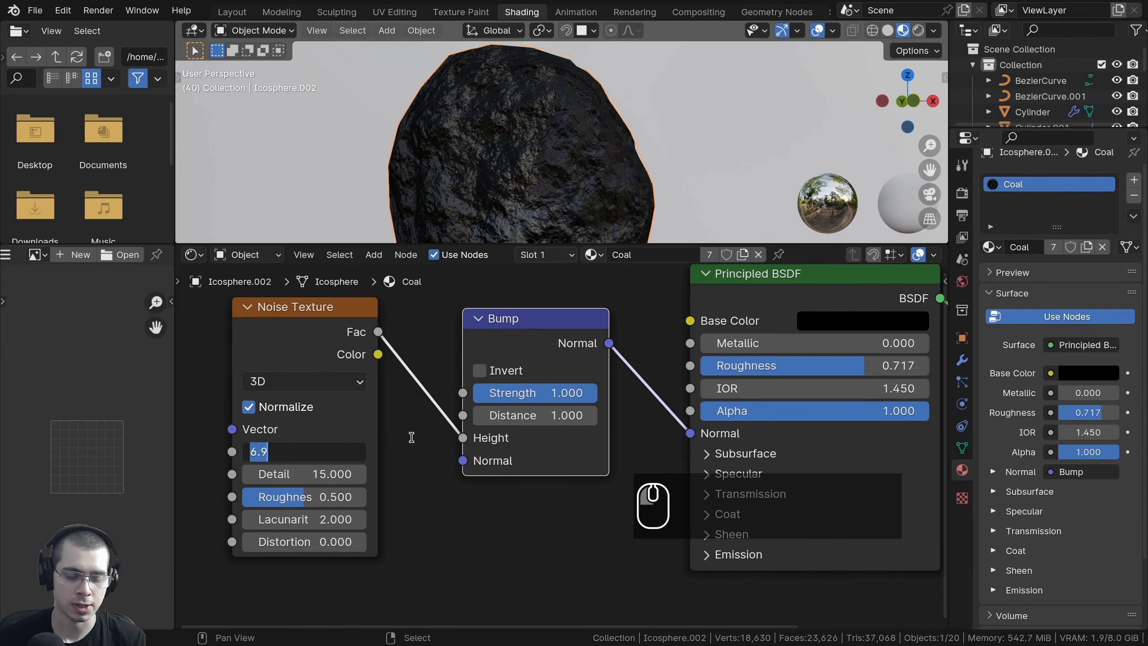
text(6)
click(446, 421)
- Enlarge the 3D viewport and examine the coal eye's bump detail up close
scroll(494, 136, down, 3)
middle_drag(494, 136, 506, 190)
drag(547, 245, 549, 298)
middle_drag(610, 207, 522, 119)
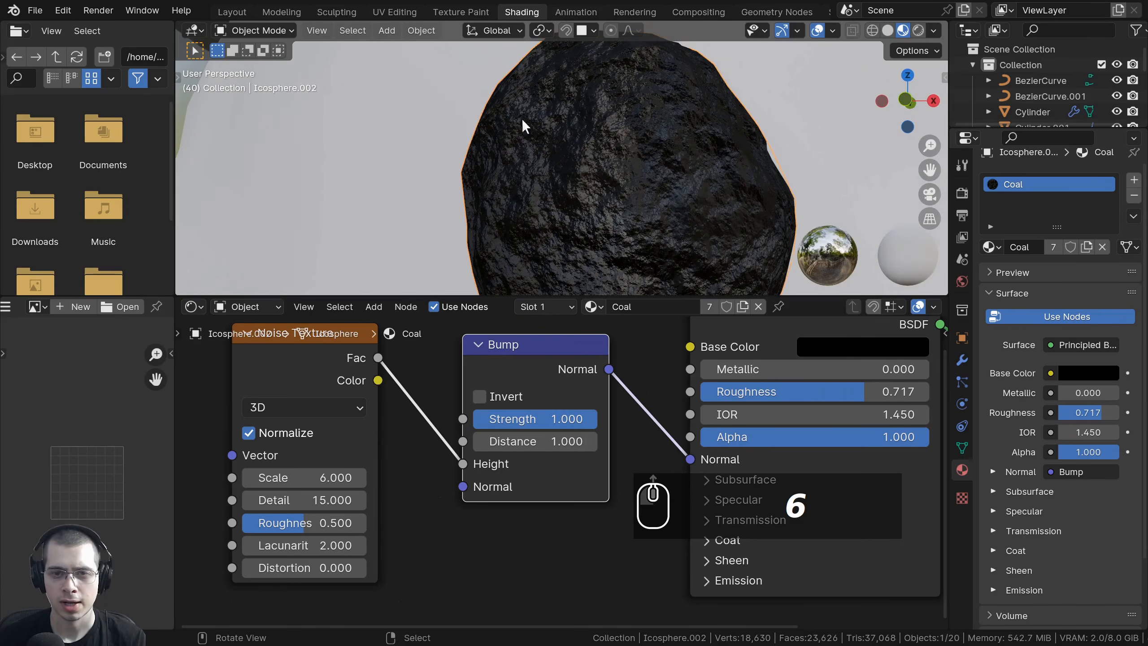
scroll(518, 490, down, 2)
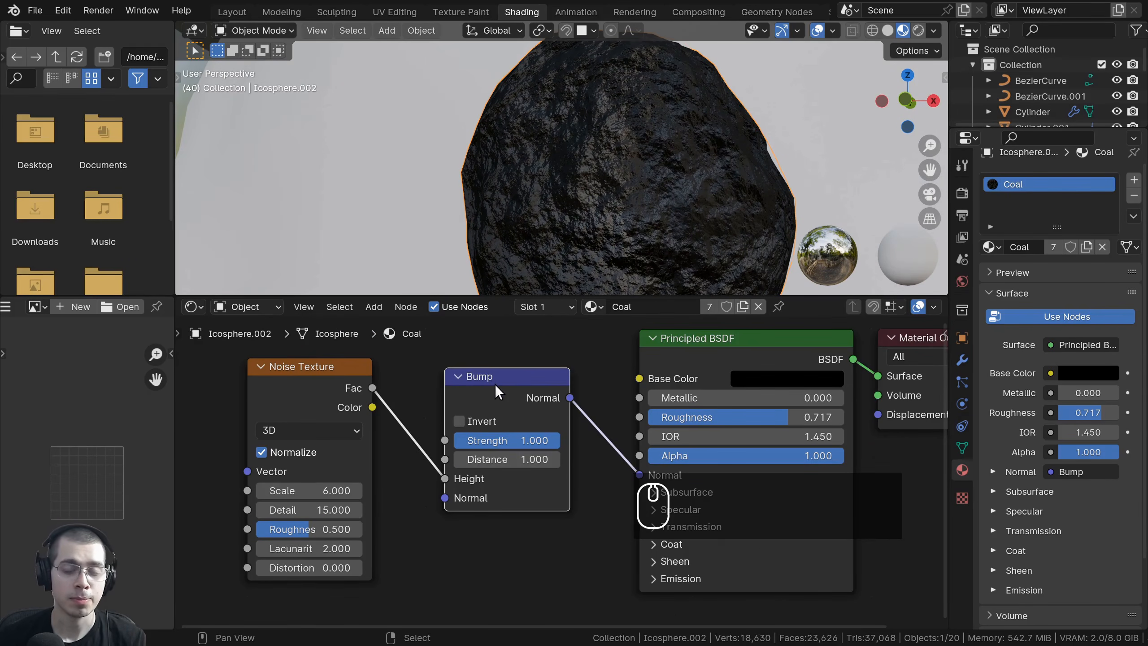
middle_drag(529, 235, 549, 190)
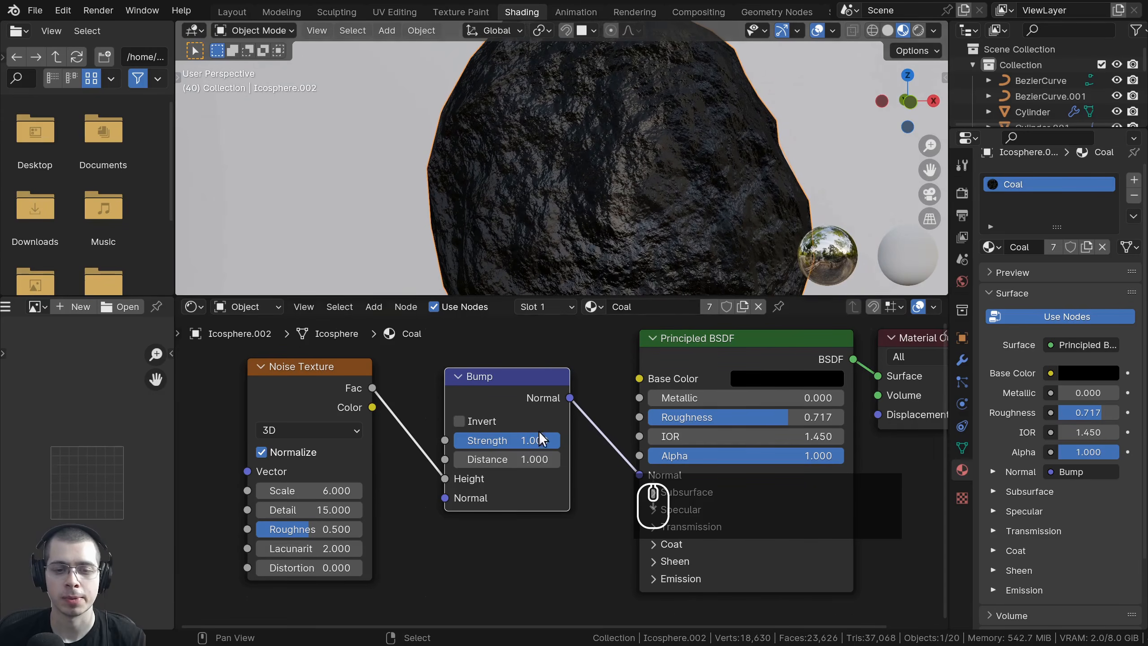
scroll(539, 433, up, 1)
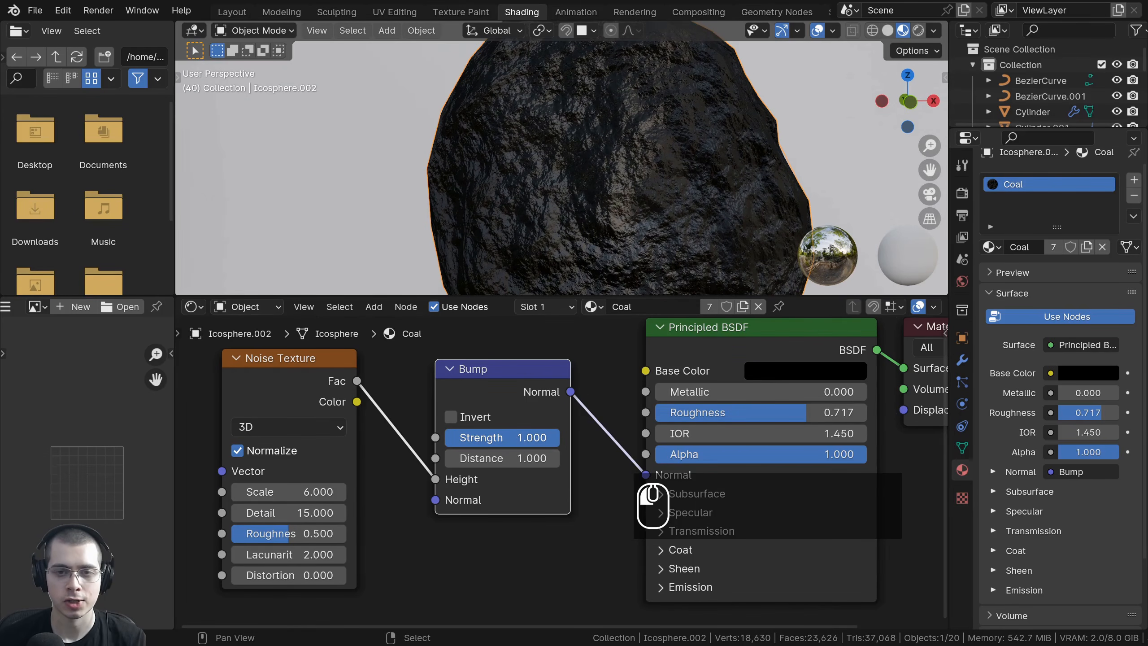
- Try lower Strength values on the Bump node and set its Strength to 0.2
drag(555, 437, 459, 436)
drag(440, 436, 493, 445)
key(Escape)
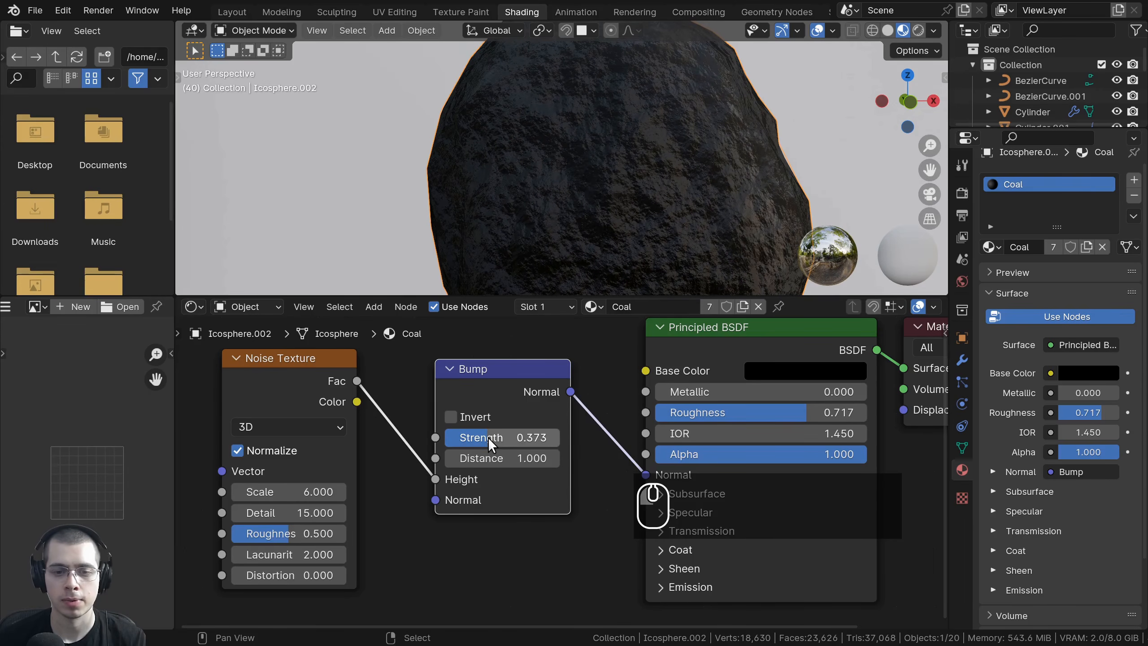
click(493, 437)
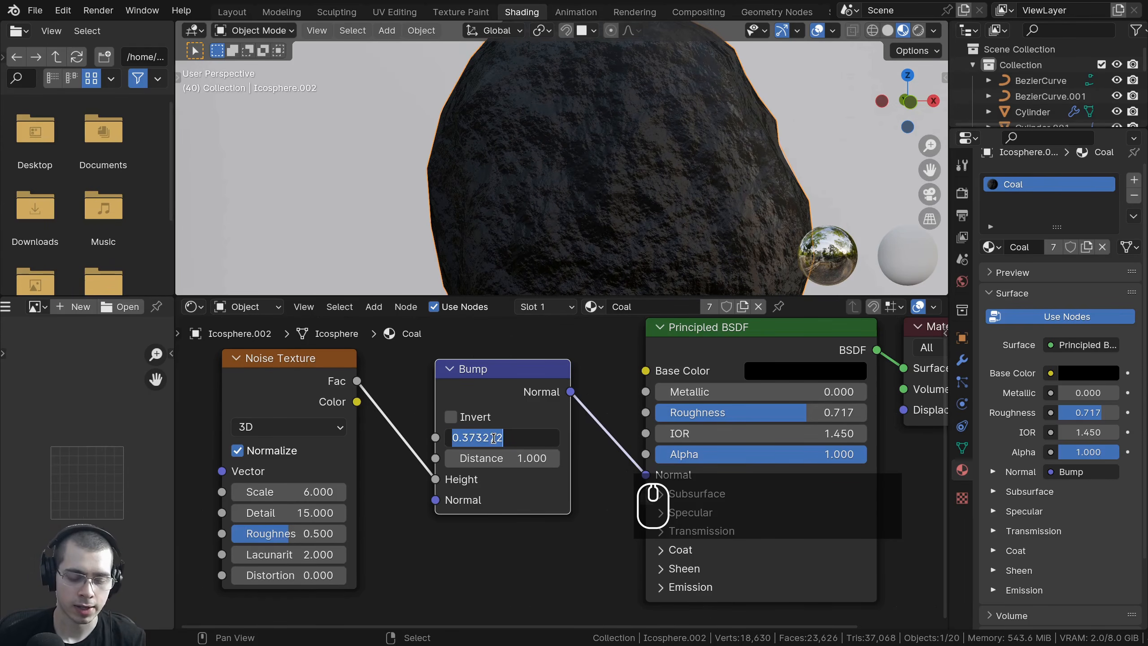
text(.2)
key(Return)
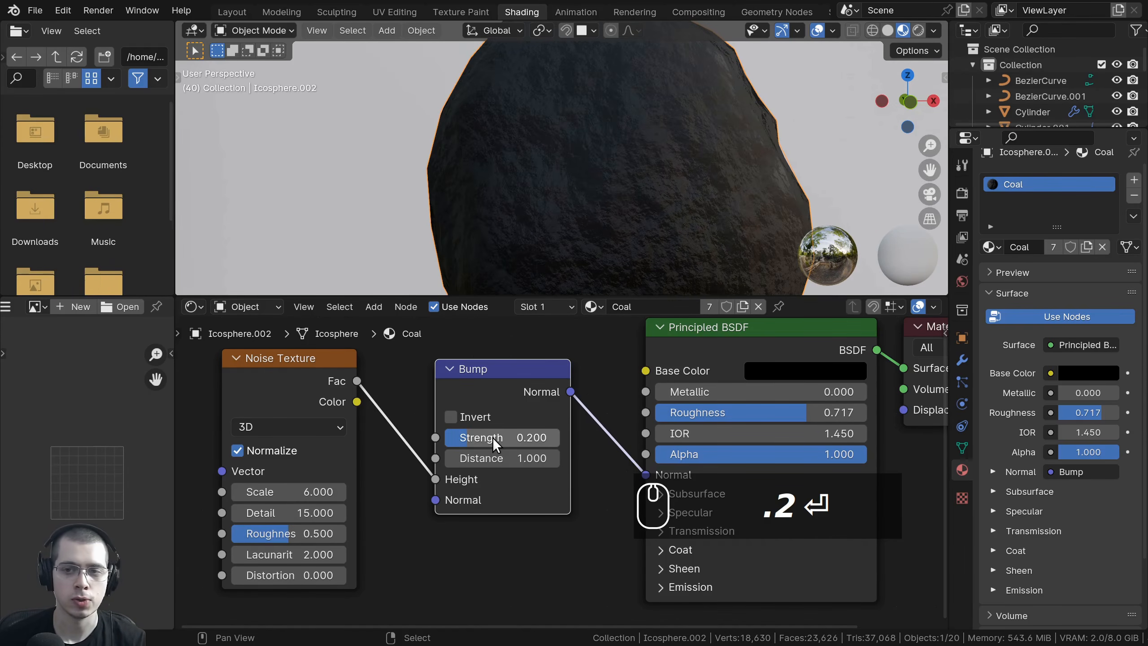
- Try the Bump node's Invert option on the coal eye and turn it back off
scroll(583, 237, down, 4)
middle_drag(595, 176, 515, 117)
scroll(515, 117, down, 1)
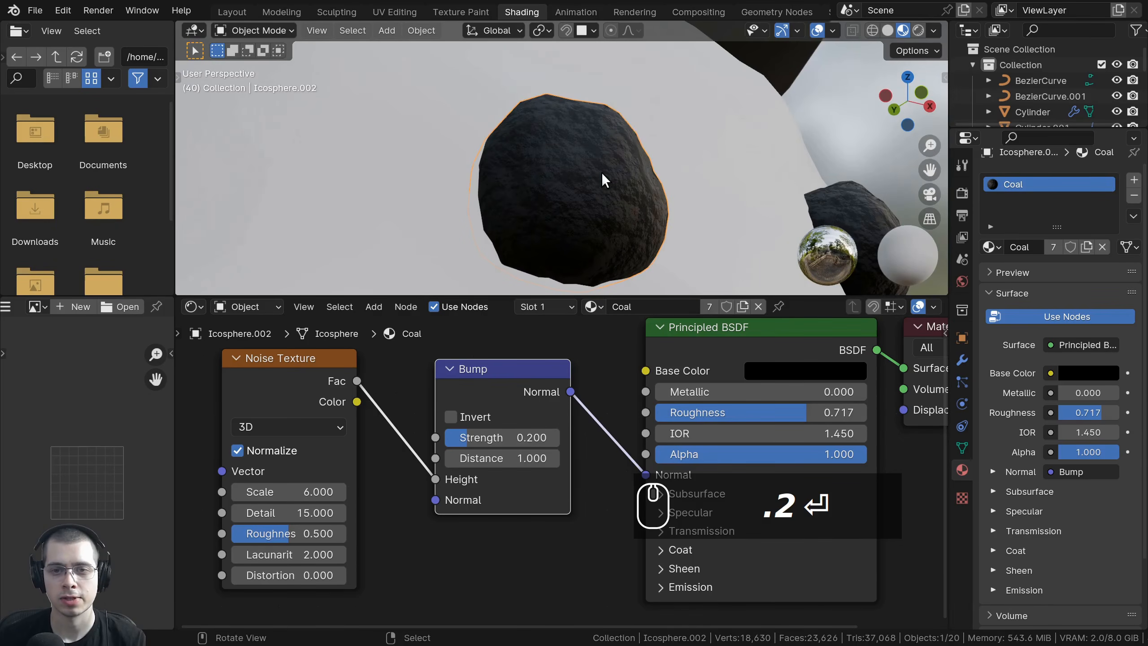
scroll(594, 212, up, 2)
scroll(484, 404, up, 2)
scroll(495, 212, up, 1)
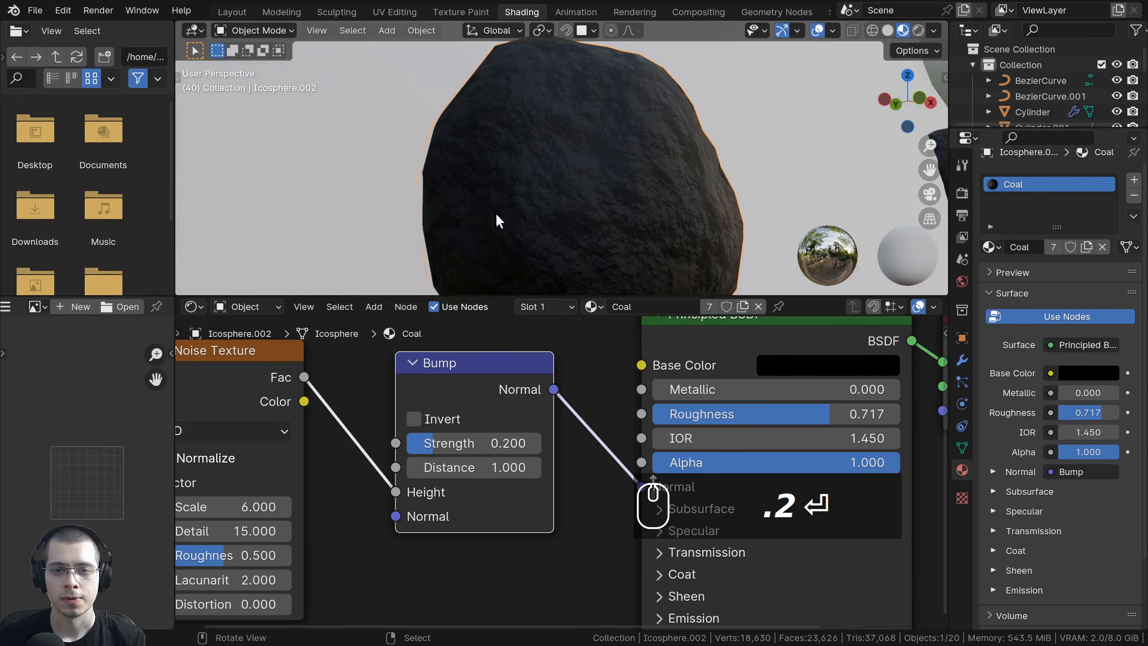
click(414, 419)
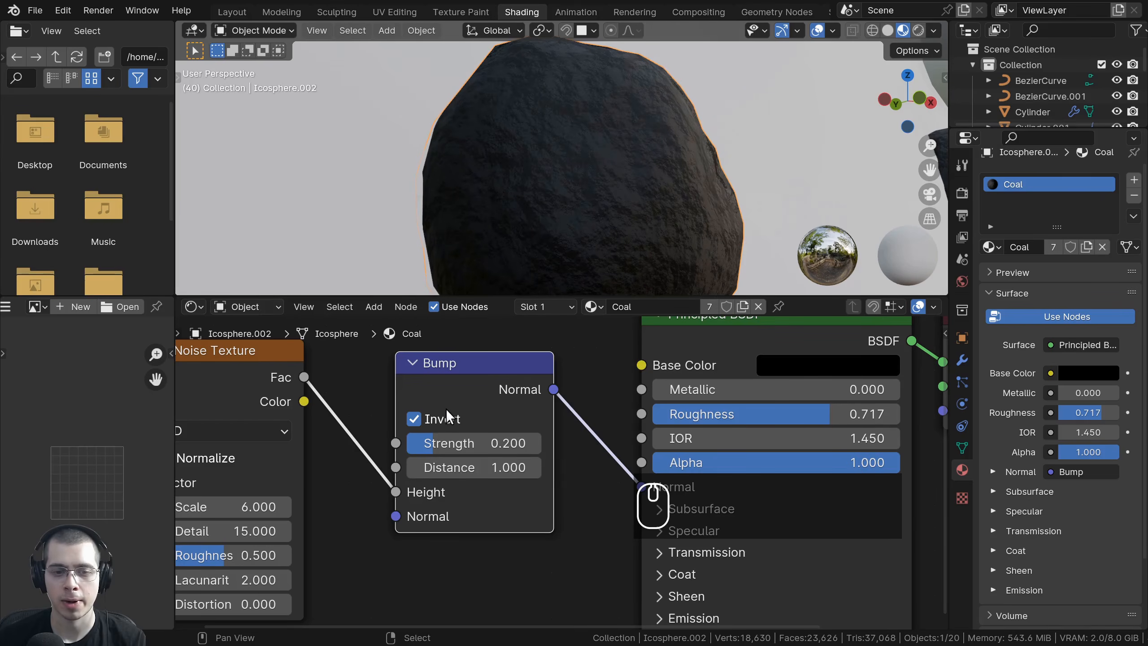
click(421, 413)
click(420, 414)
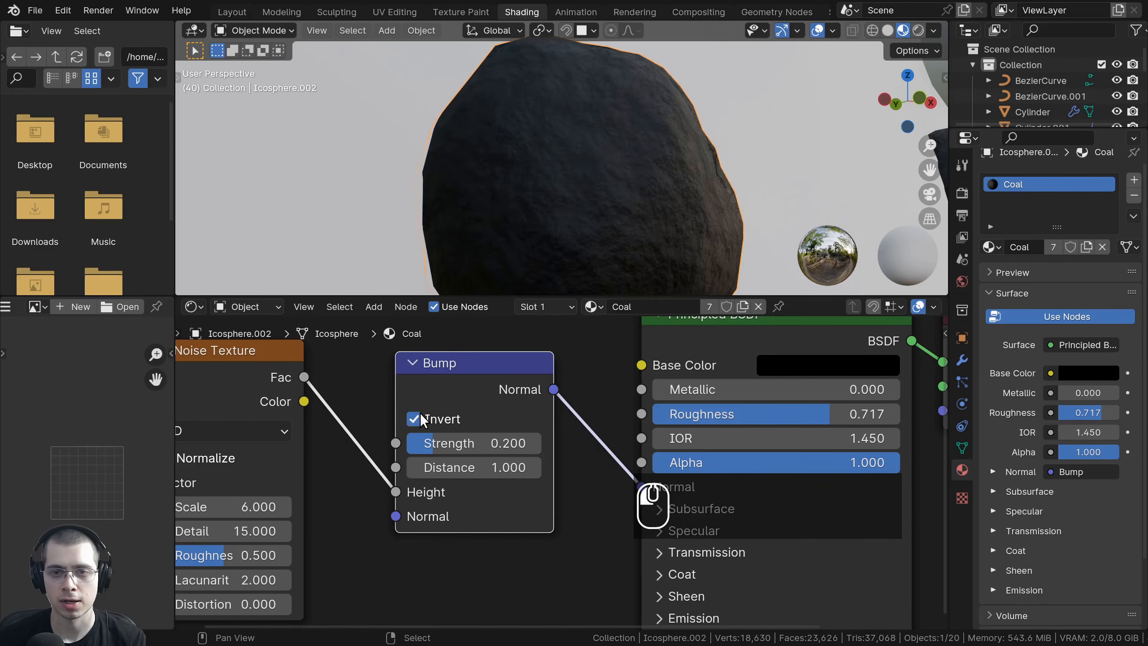
click(420, 413)
- Examine the coal eye's bump detail from several angles and the Bump node's link to the Principled BSDF's Normal input
scroll(522, 183, down, 3)
middle_drag(522, 183, 524, 70)
scroll(507, 156, up, 3)
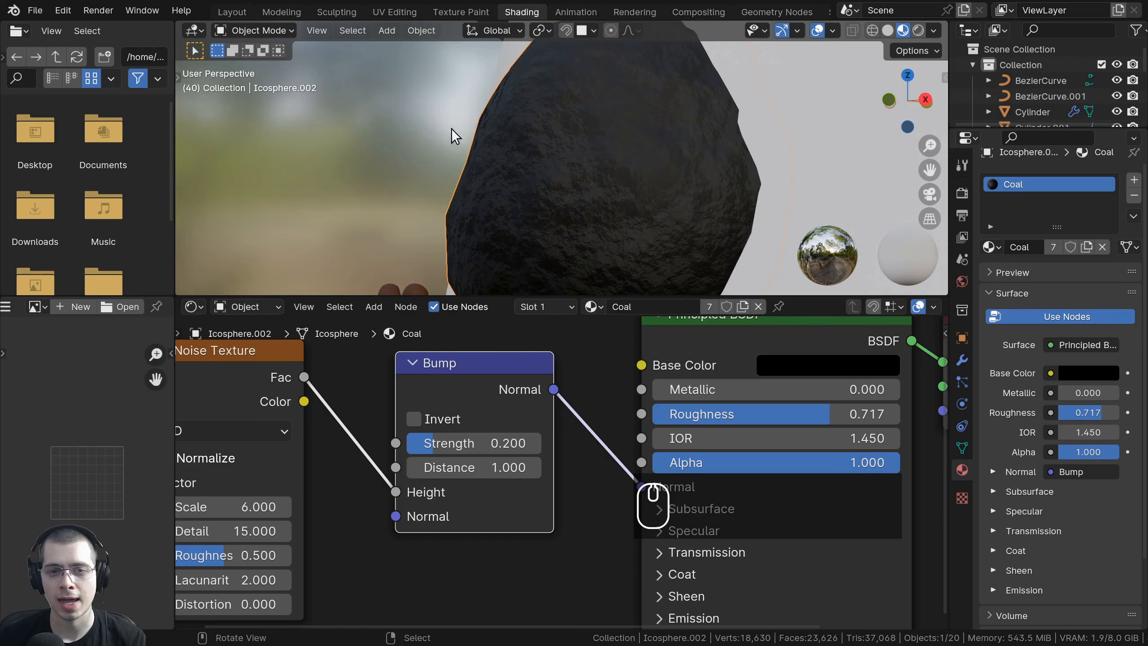
middle_drag(447, 199, 448, 254)
middle_drag(419, 190, 579, 183)
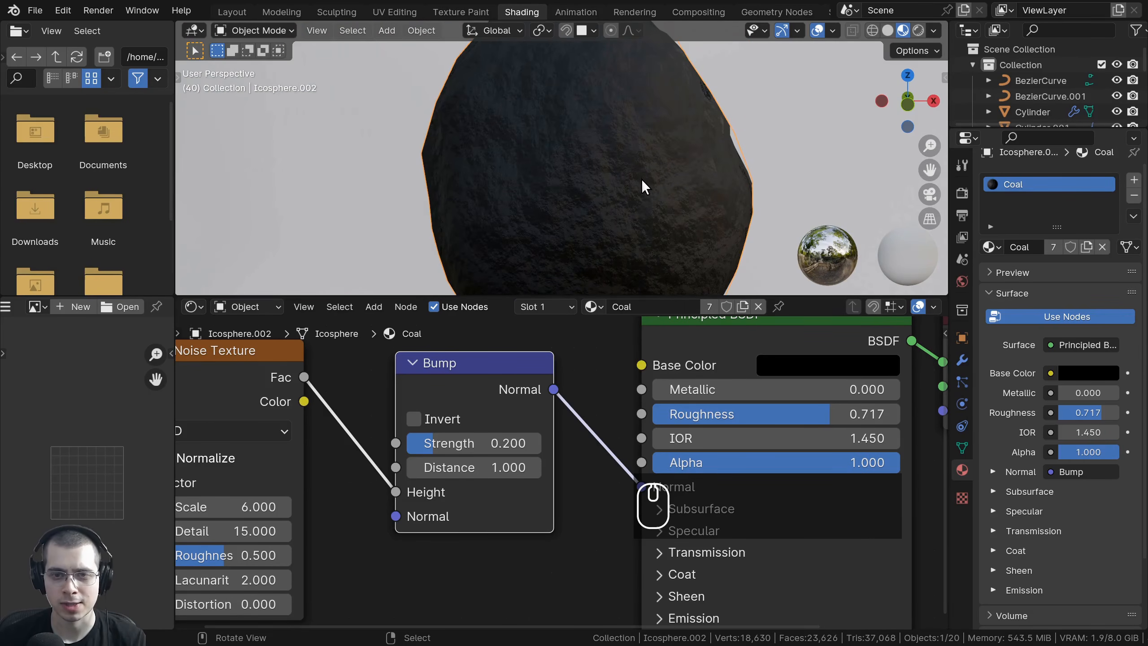
scroll(642, 179, down, 3)
middle_drag(602, 117, 581, 139)
middle_drag(662, 489, 495, 447)
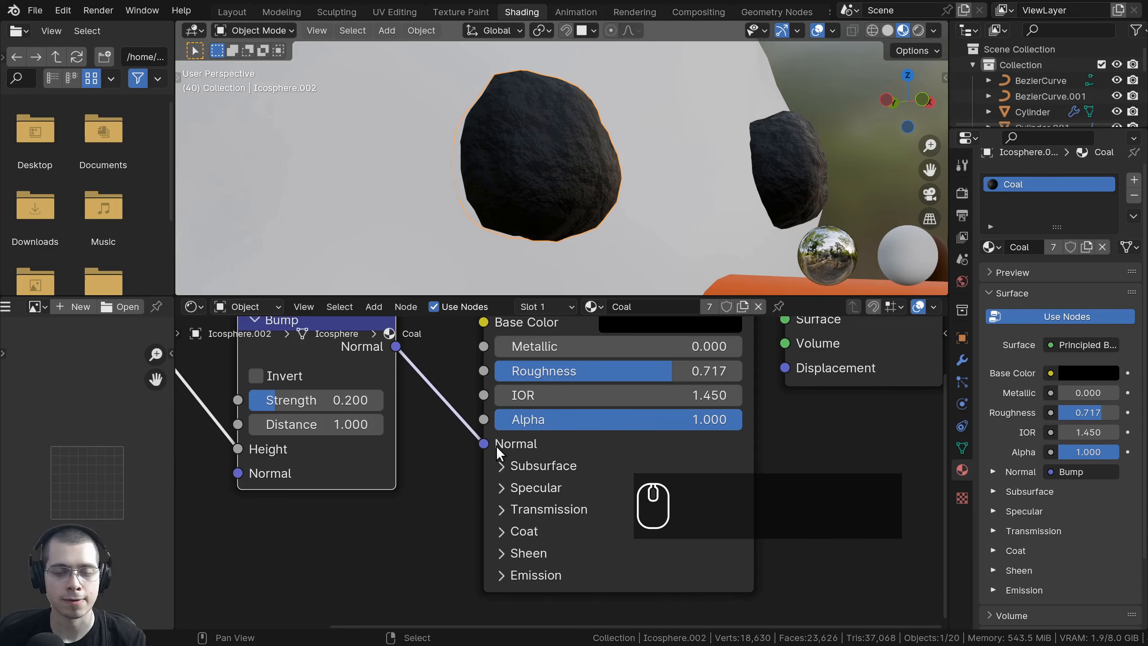
scroll(560, 473, down, 2)
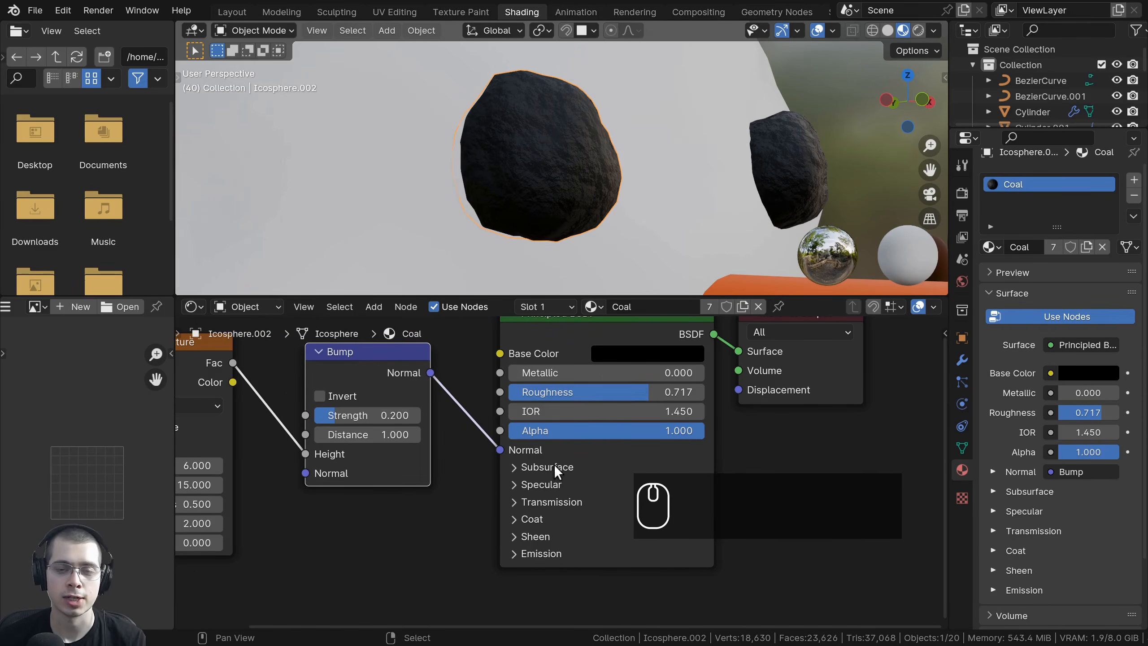
scroll(633, 167, up, 1)
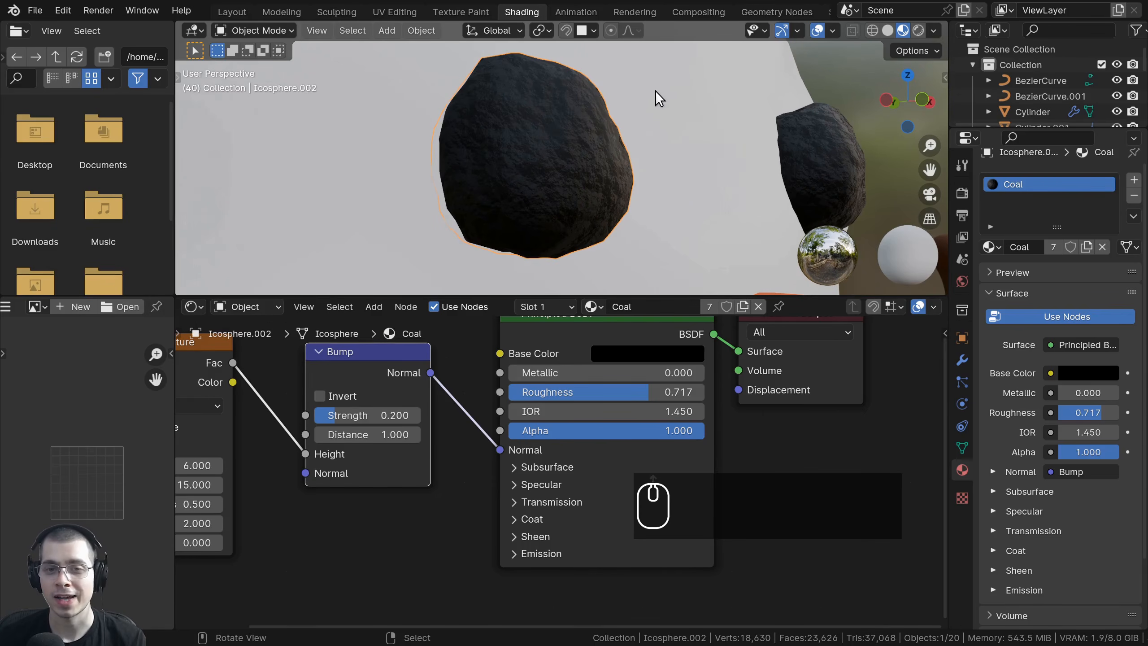
- Examine the coal eye's underlying mesh in Edit Mode and return to Object Mode to compare its surface
key(Tab)
scroll(577, 163, up, 4)
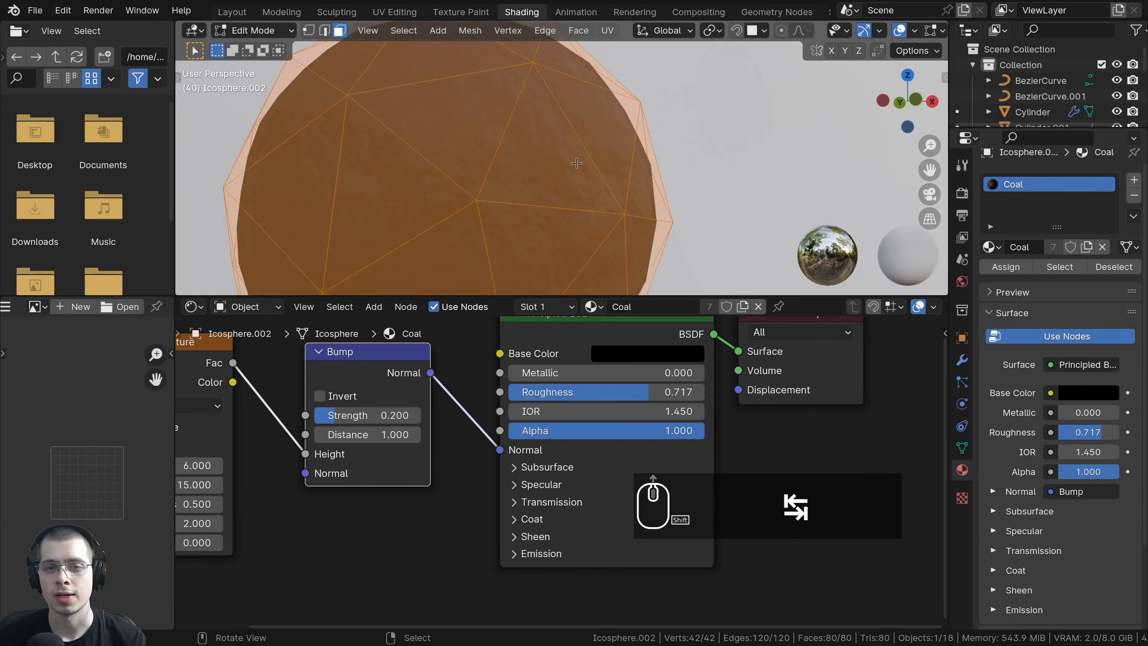
scroll(576, 163, up, 3)
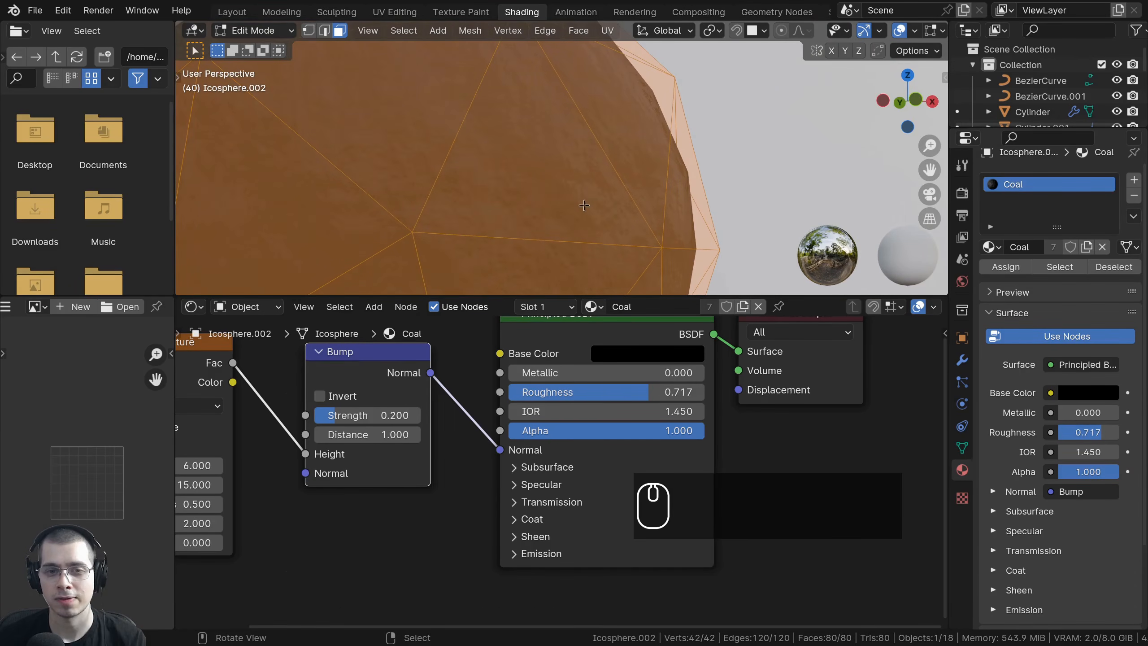
scroll(584, 205, down, 3)
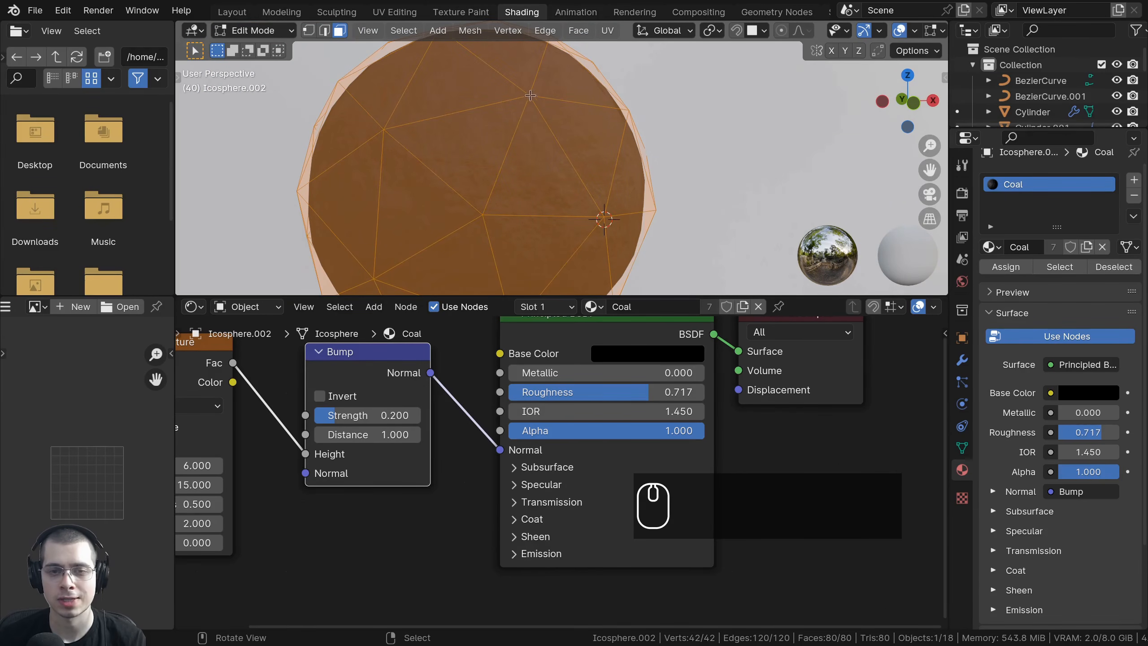
shift+middle_drag(512, 184, 519, 175)
scroll(542, 136, up, 2)
key(Tab)
scroll(550, 118, up, 1)
middle_drag(550, 118, 574, 108)
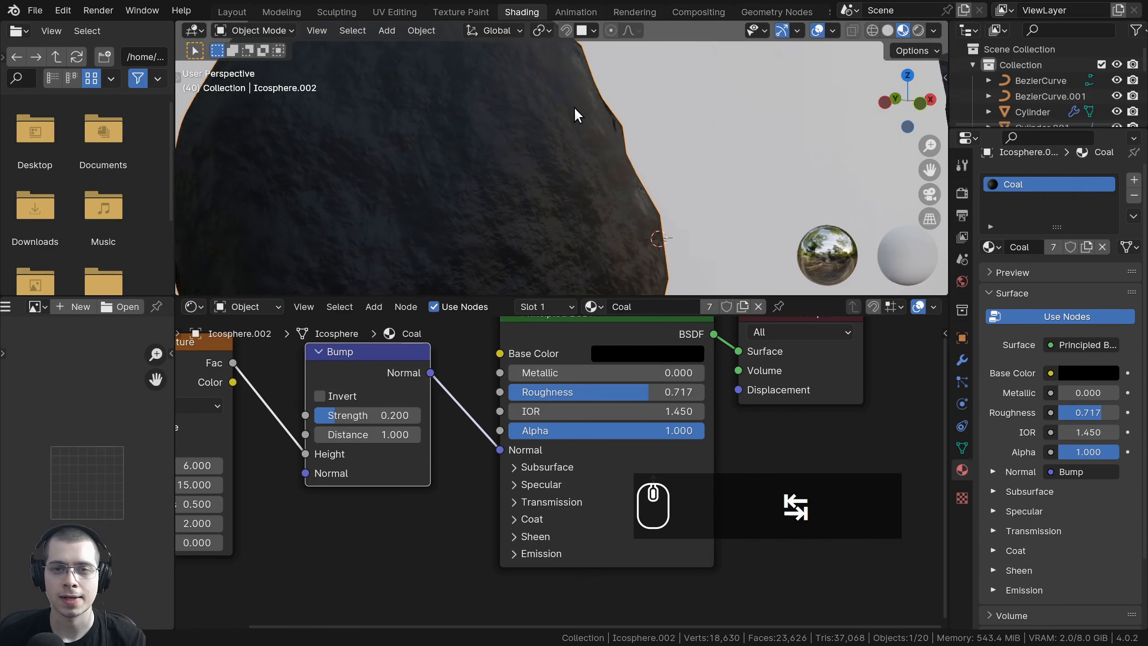
- Compare the coal eye's outline with the Displace modifier's viewport display turned off and back on
click(962, 360)
drag(949, 357, 881, 357)
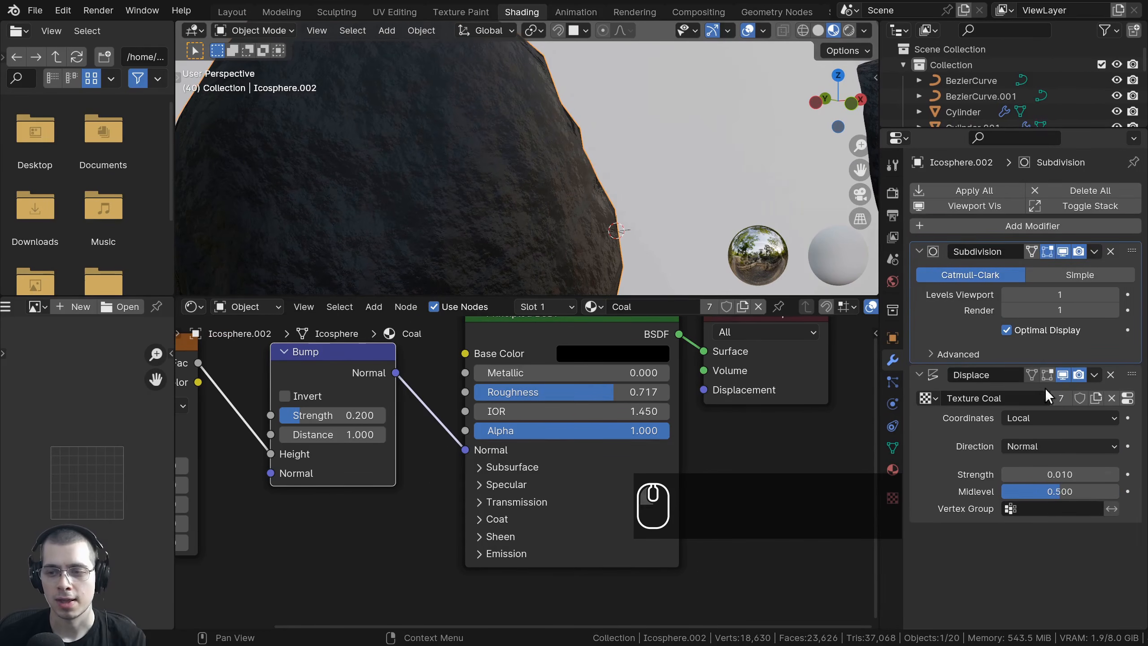
click(1061, 375)
click(1064, 375)
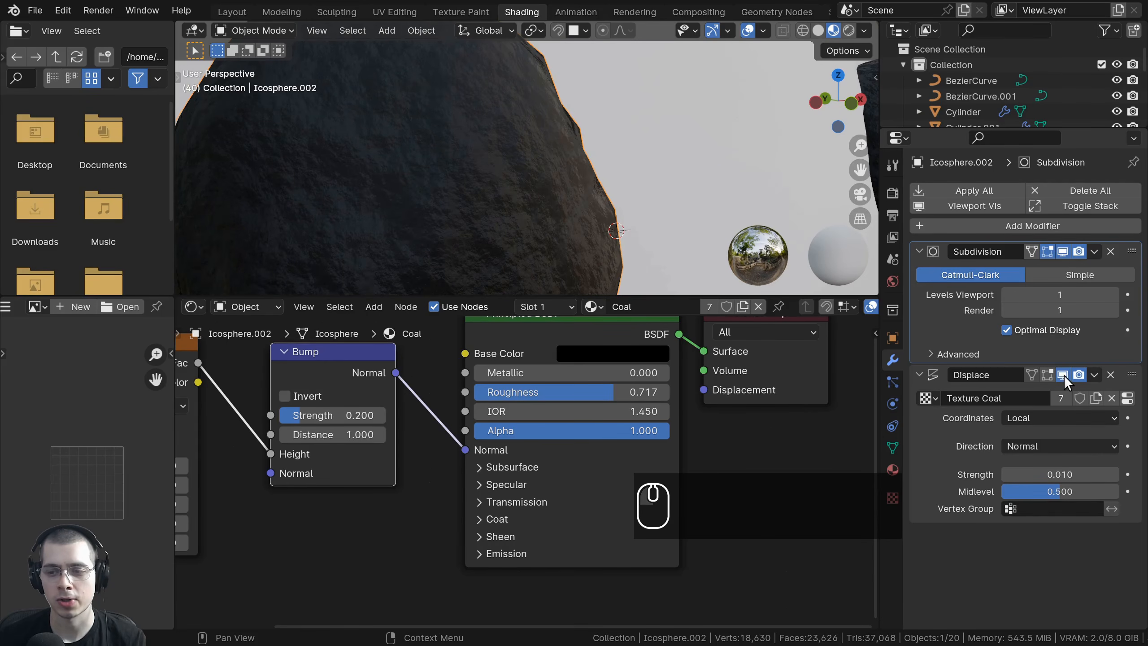
click(1064, 375)
click(1064, 375)
click(1064, 375)
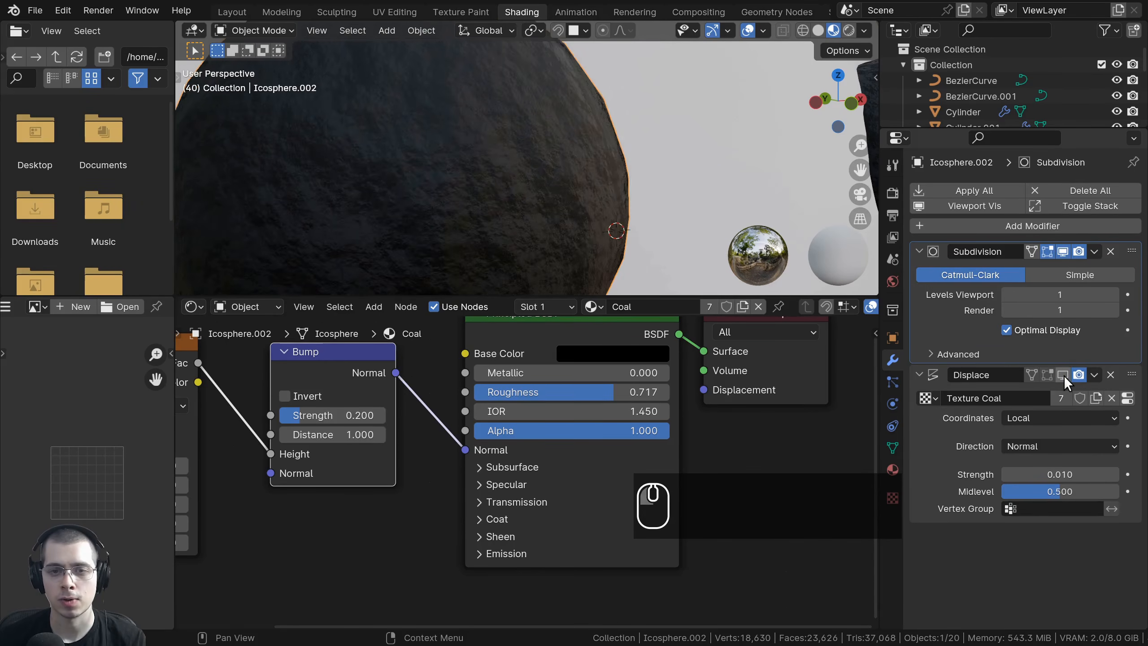
click(1064, 375)
- Inspect the coal eye's silhouette and shading from the side and from below
middle_drag(607, 160, 420, 313)
middle_drag(448, 430, 454, 438)
click(472, 458)
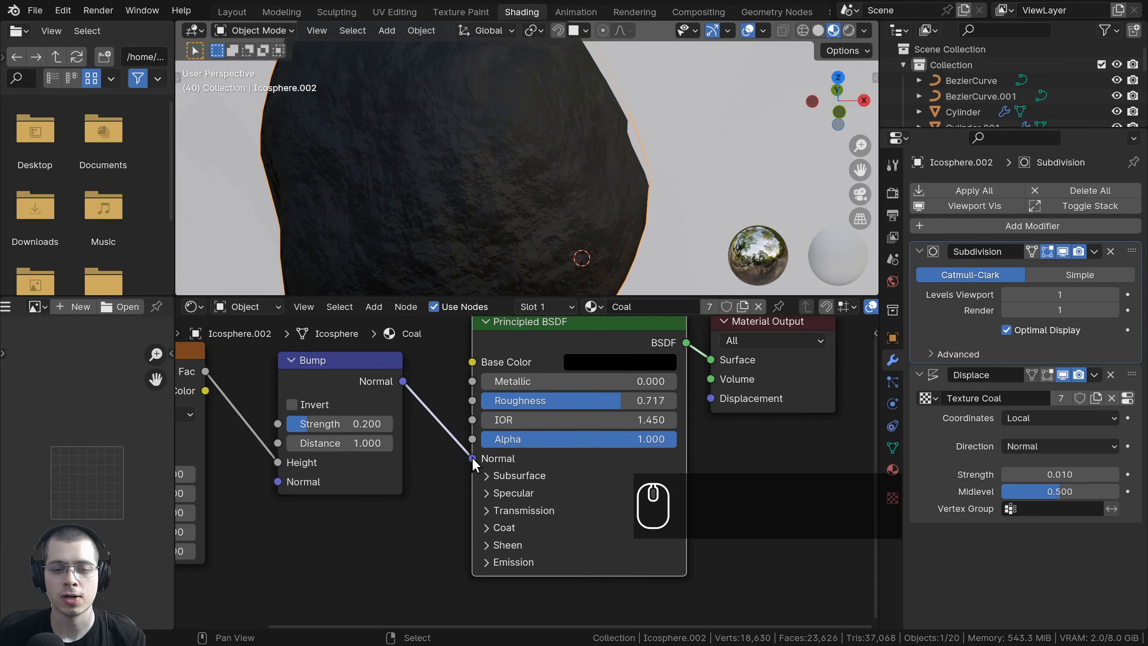
mouse_move(472, 458)
mouse_down()
mouse_move(424, 410)
mouse_move(472, 458)
mouse_up()
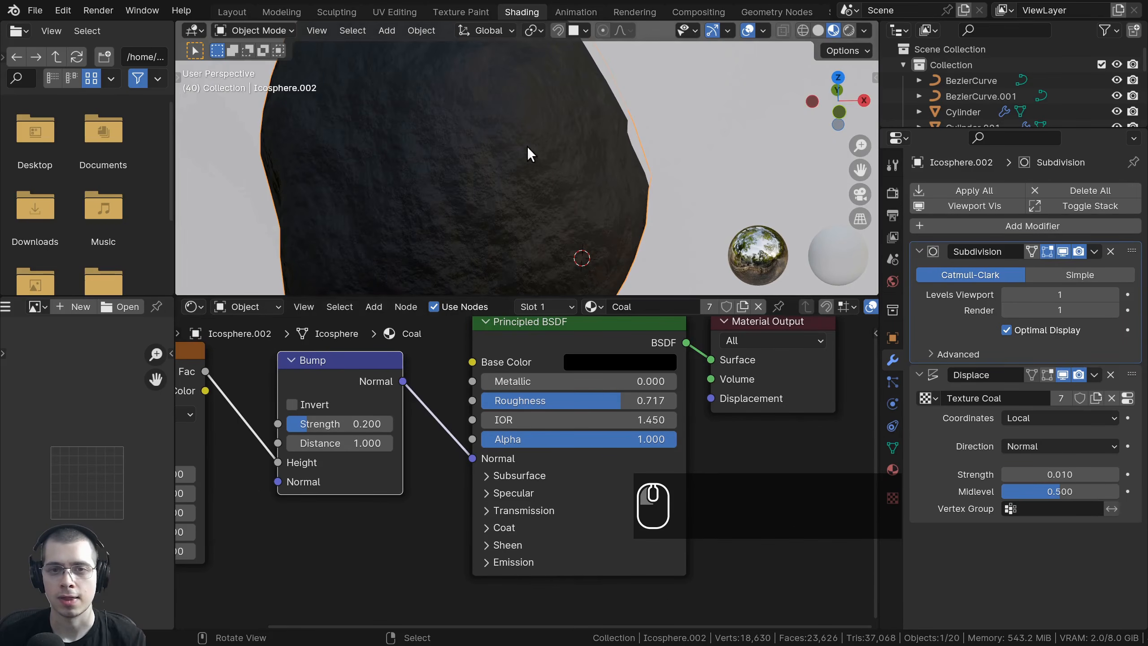
middle_drag(593, 172, 440, 137)
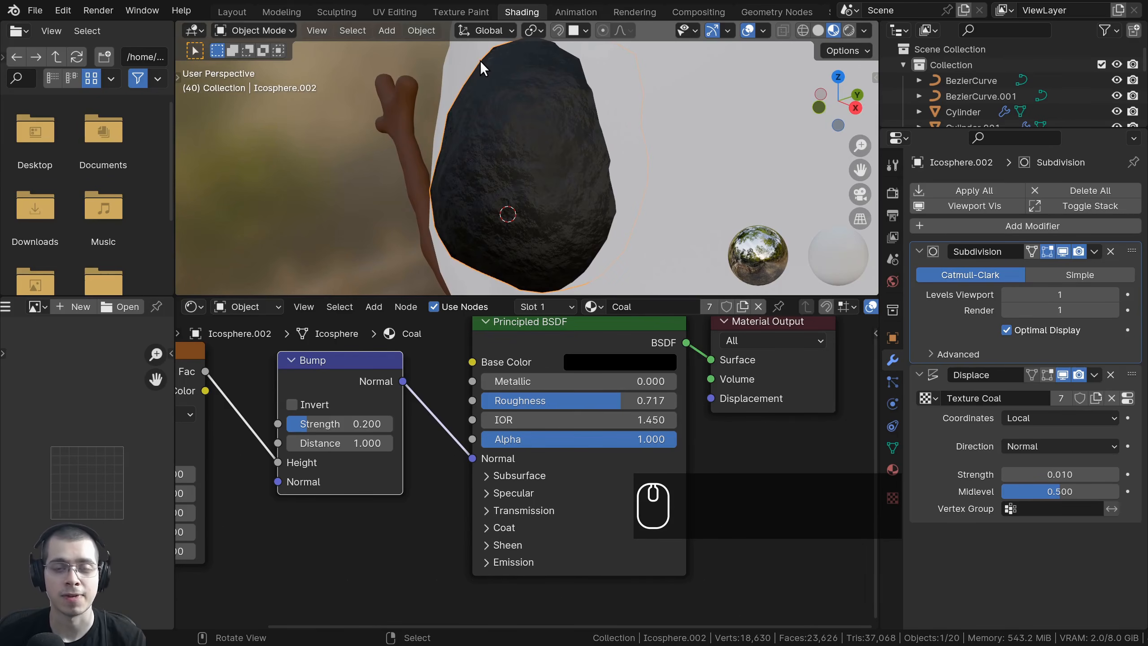
scroll(476, 60, up, 1)
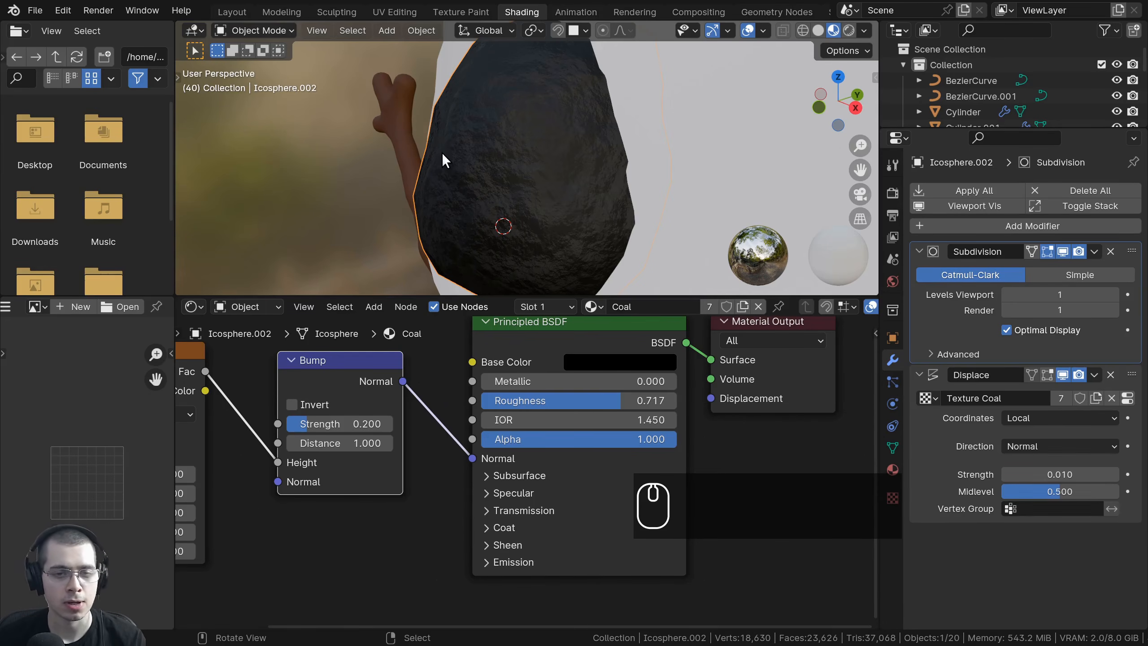
middle_drag(443, 155, 542, 177)
- Save the snowman file and return to the Layout workspace with the snowman's head and scarf in view
key(ctrl+s)
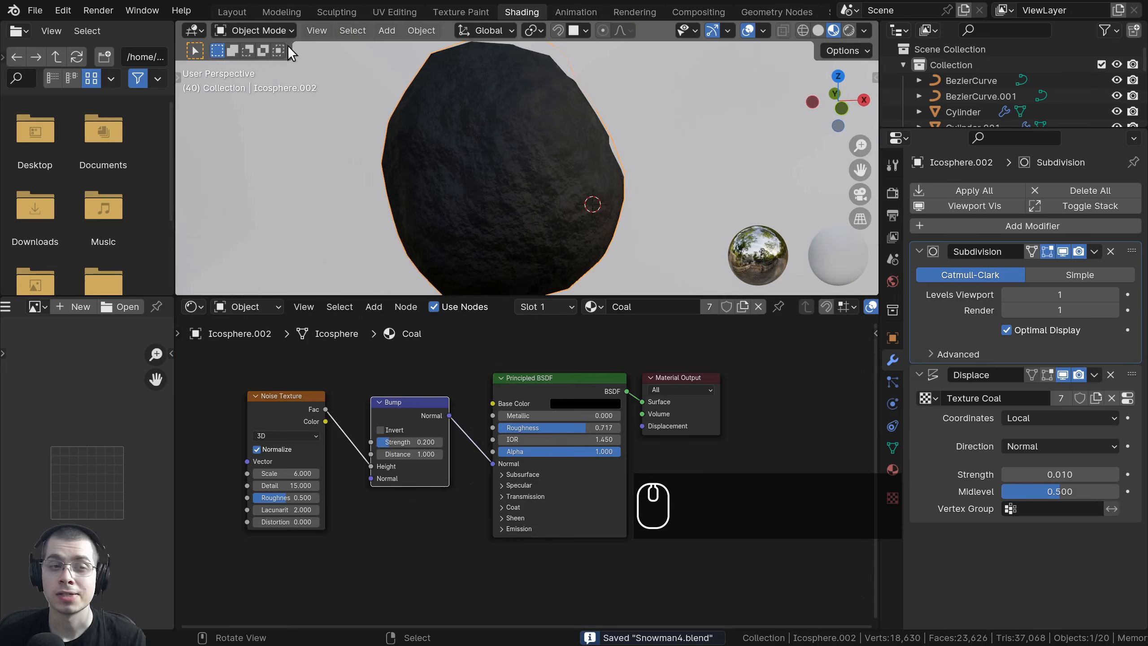
click(233, 12)
middle_drag(464, 292, 504, 227)
key(ctrl+s)
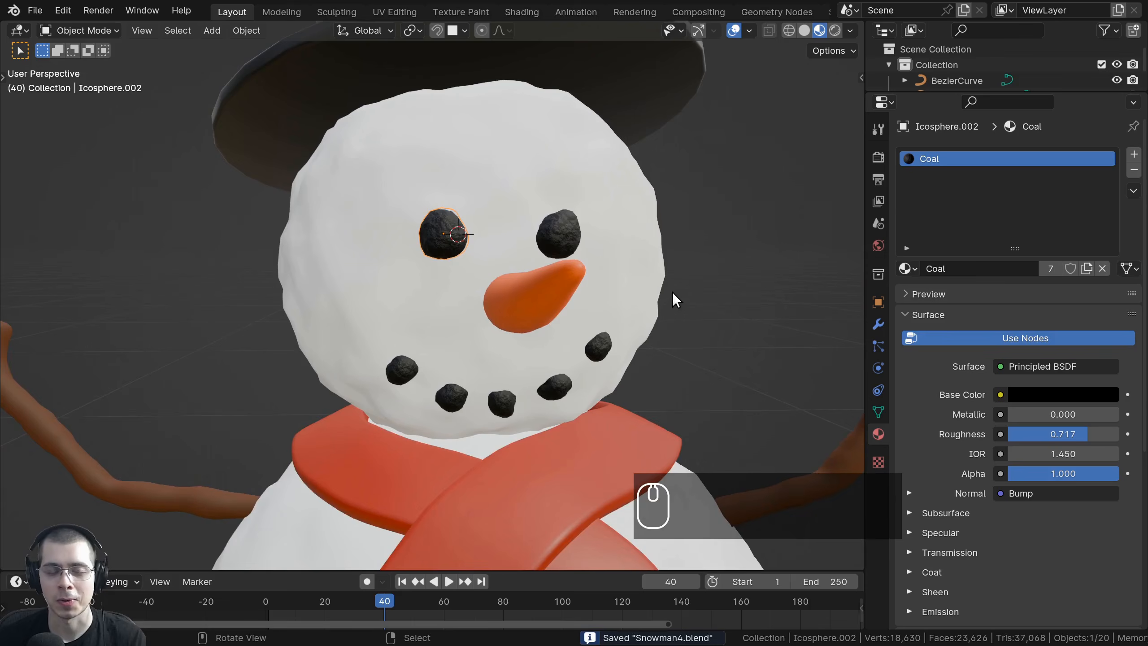
middle_drag(674, 294, 599, 268)
scroll(598, 267, down, 2)
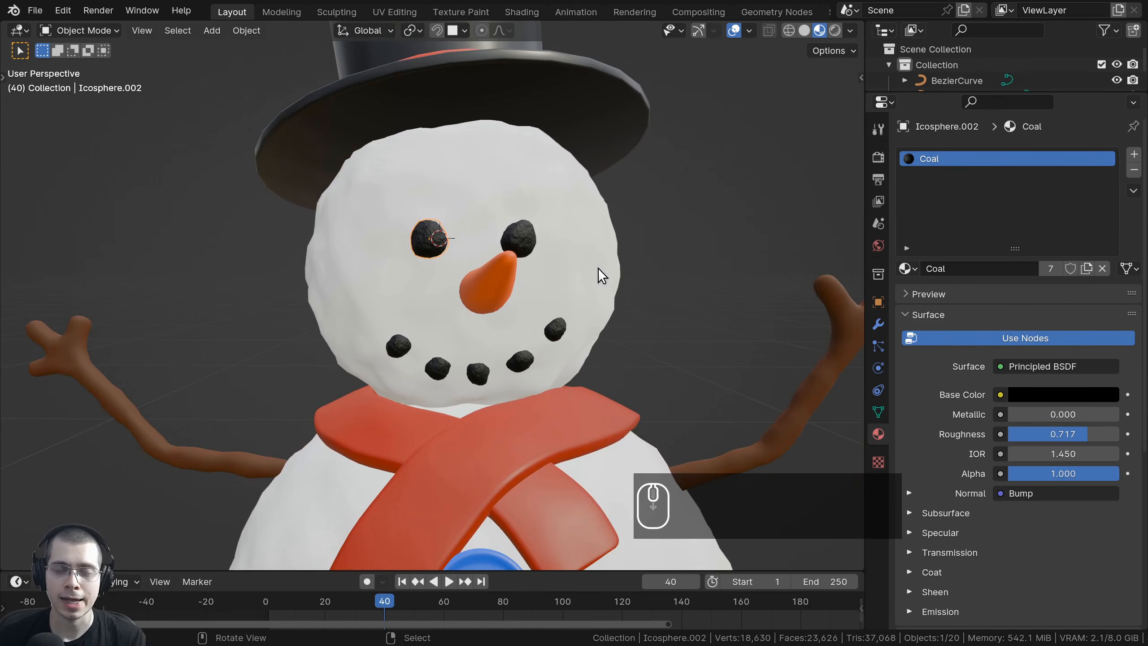
scroll(598, 273, down, 1)
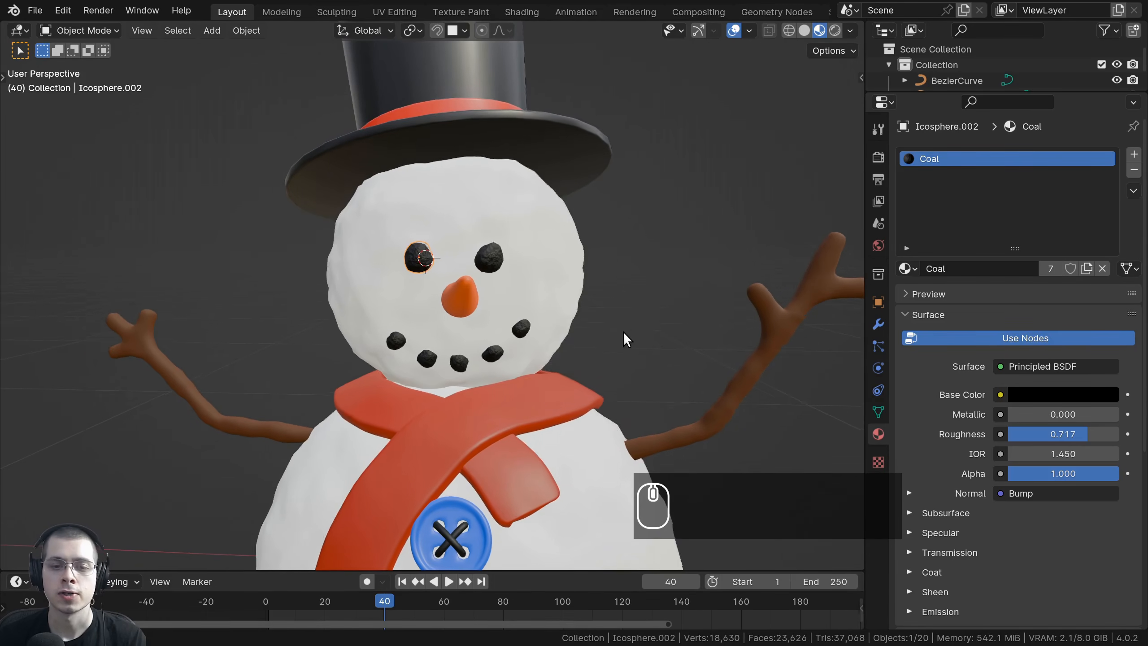
scroll(513, 287, up, 2)
scroll(508, 282, up, 1)
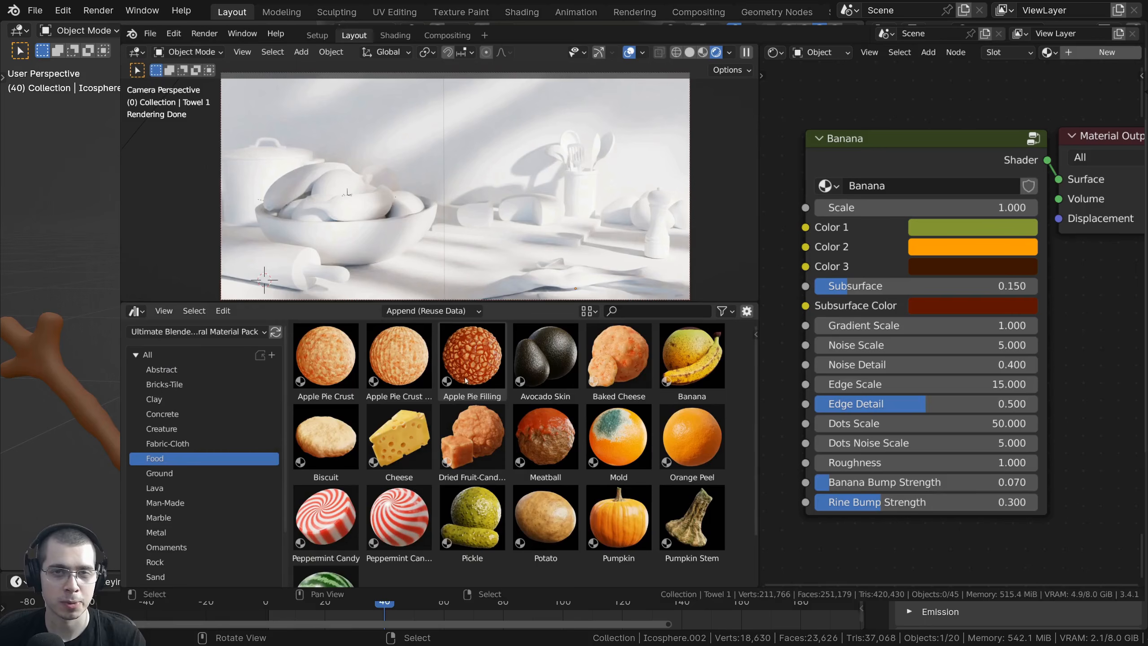
- Apply the Banana, Orange Peel and Cheese materials to the fruit and cheese, and a granite found by searching "gra" to the countertop
drag(692, 358, 294, 180)
right_click(370, 204)
scroll(619, 375, down, 2)
drag(692, 389, 331, 183)
drag(399, 389, 470, 222)
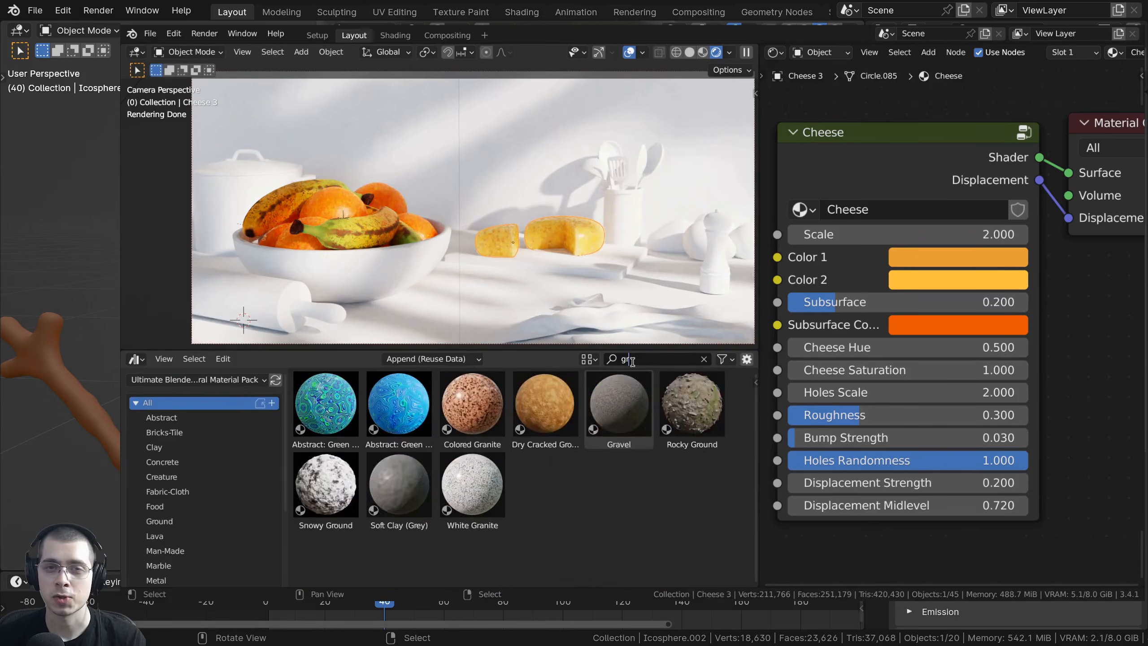
text(a)
drag(472, 402, 426, 323)
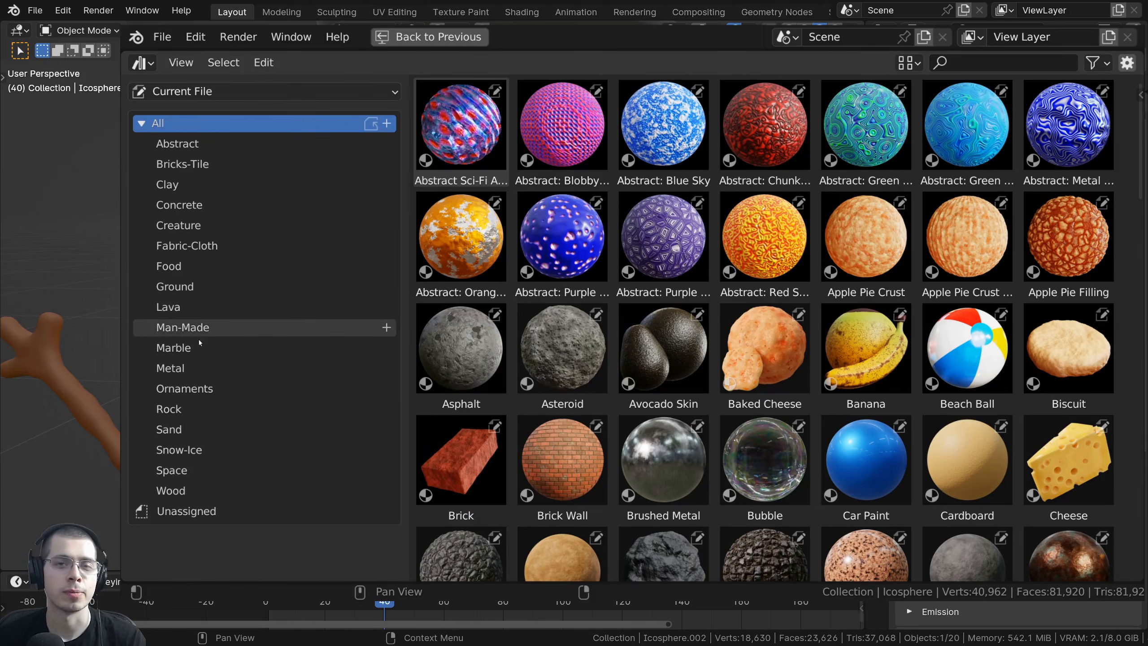
- Browse the material library's Rock, Lava, Space, Ground, Abstract, Food, Wood and Ornaments categories
click(195, 406)
click(187, 314)
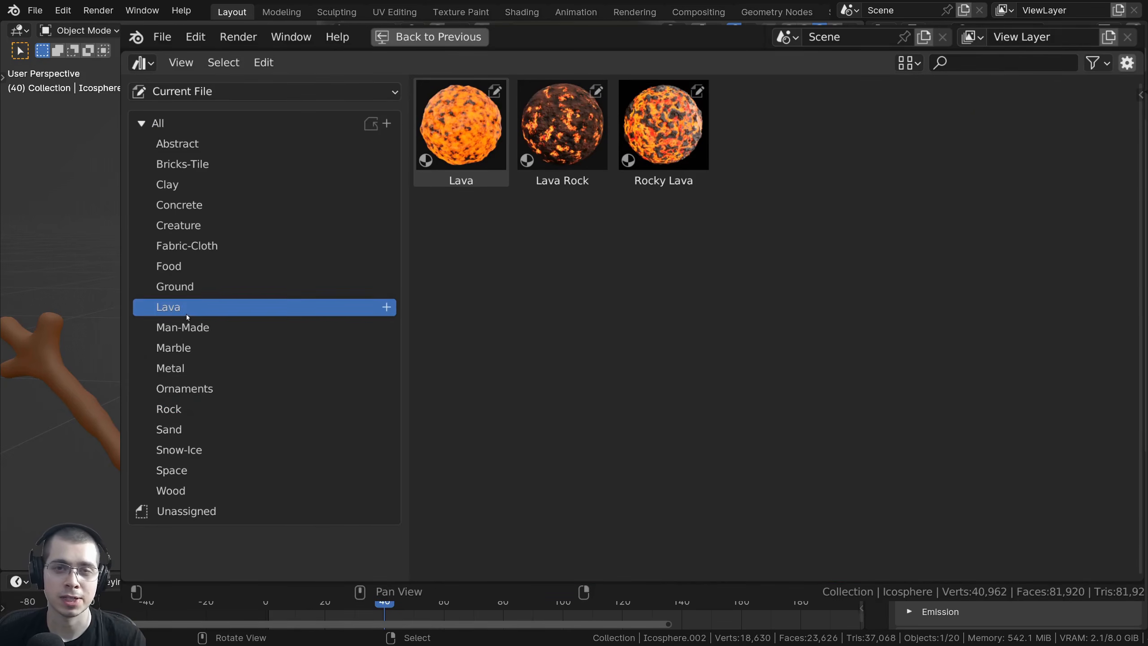
click(190, 471)
click(185, 287)
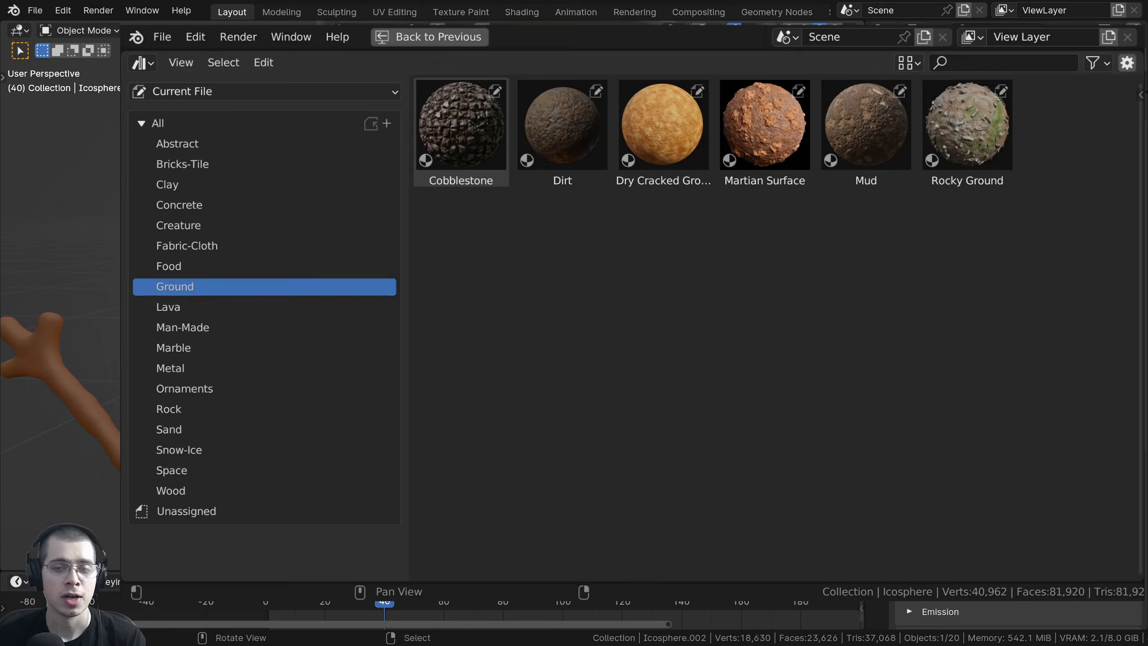
click(241, 145)
click(199, 266)
click(209, 491)
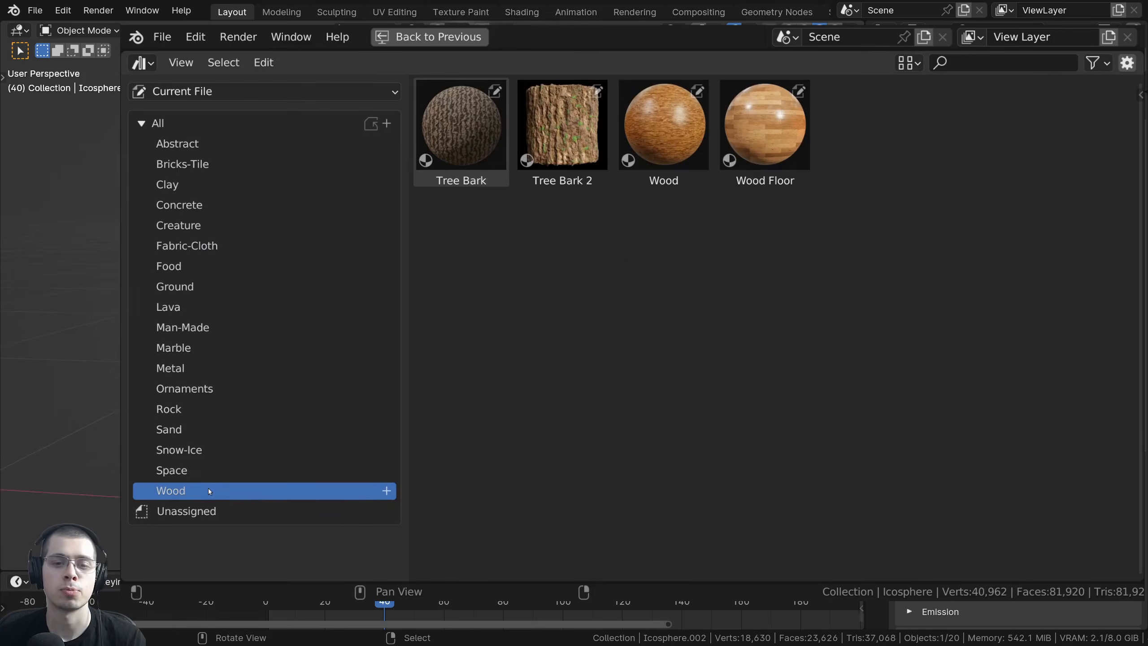
click(213, 389)
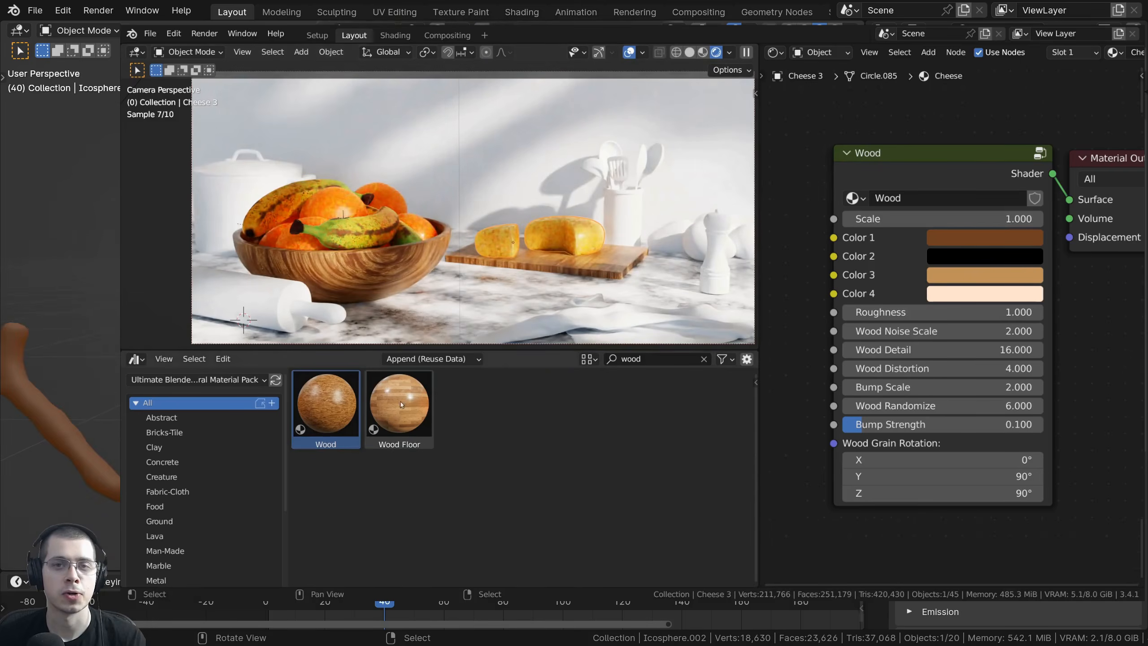
- Apply Wood Floor to the back wall, Fabric to the towel and Clay to the utensil holder
click(401, 405)
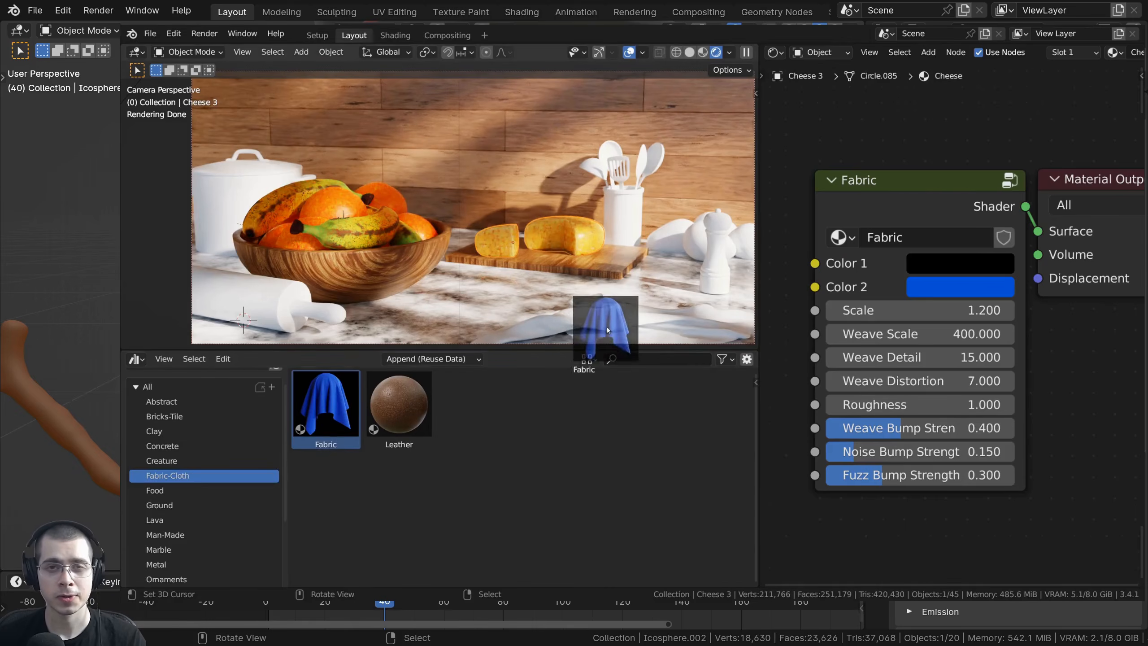
drag(608, 330, 608, 330)
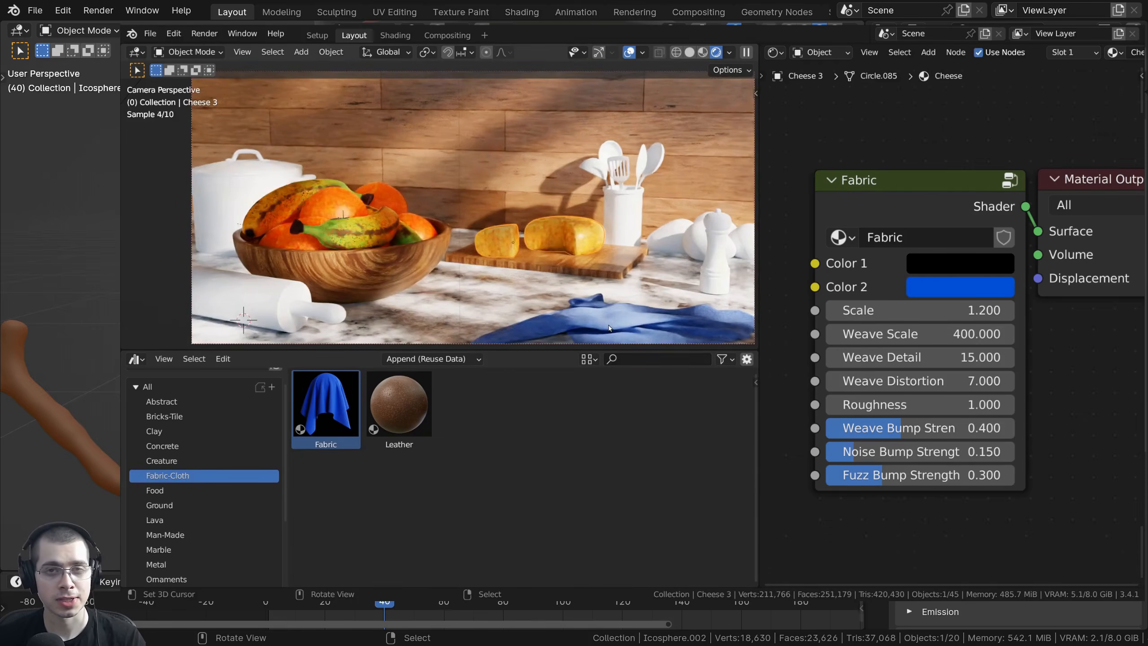
click(154, 431)
- Apply the Marble Light and Marble Dark materials from the Marble category to objects in the kitchen scene
scroll(195, 477, down, 3)
click(192, 486)
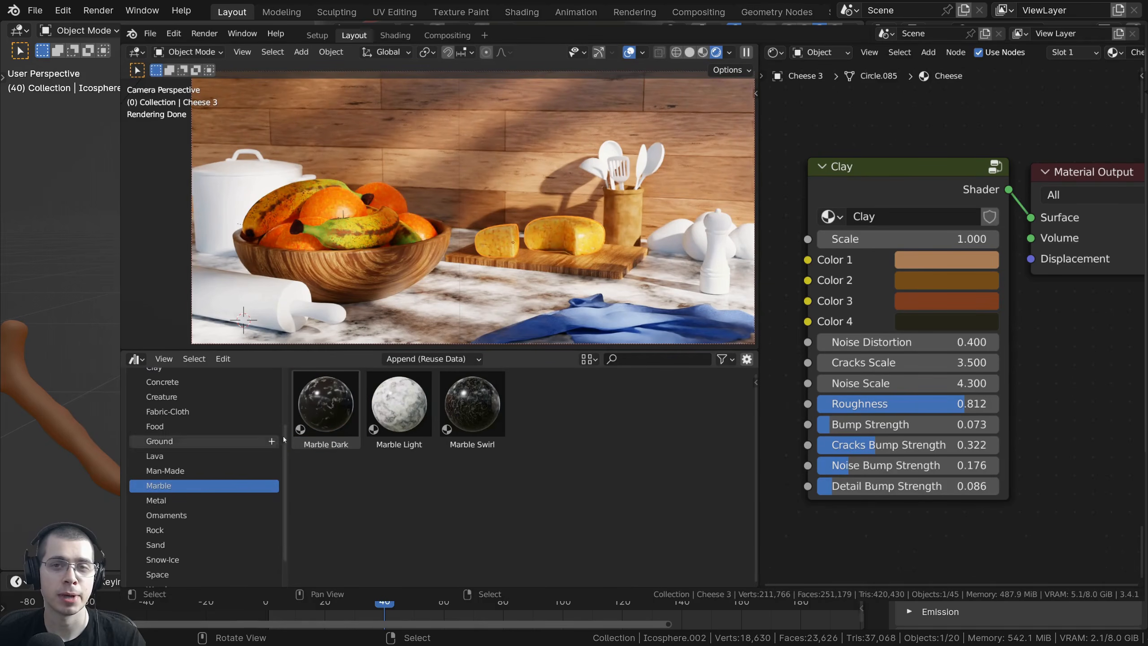
drag(399, 405, 441, 167)
drag(326, 405, 494, 109)
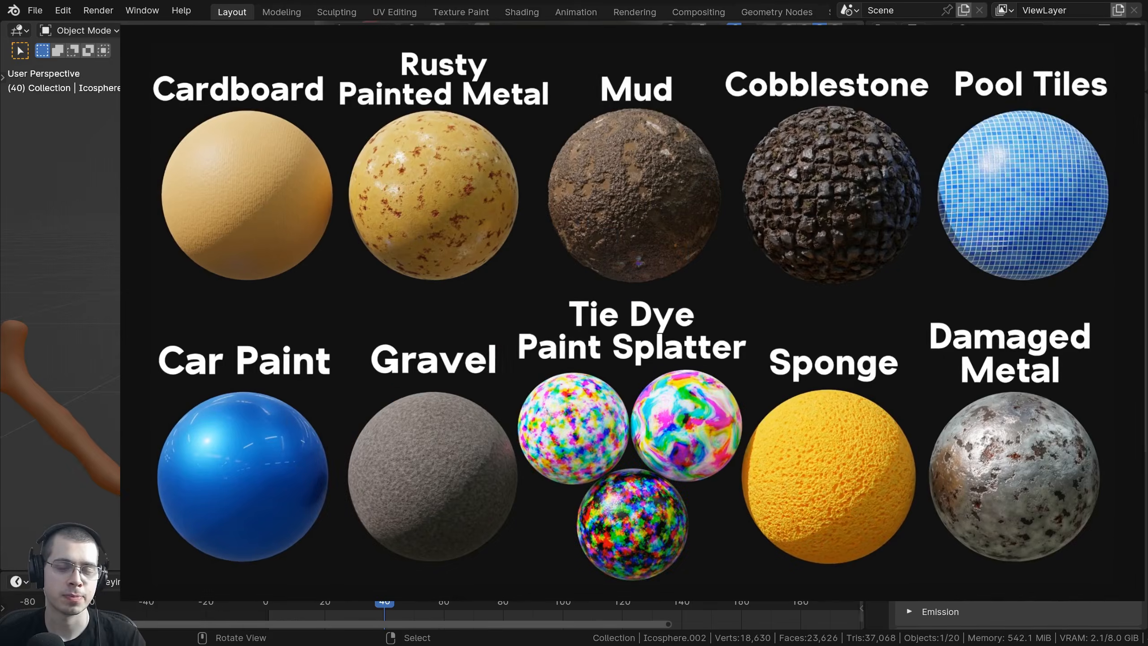